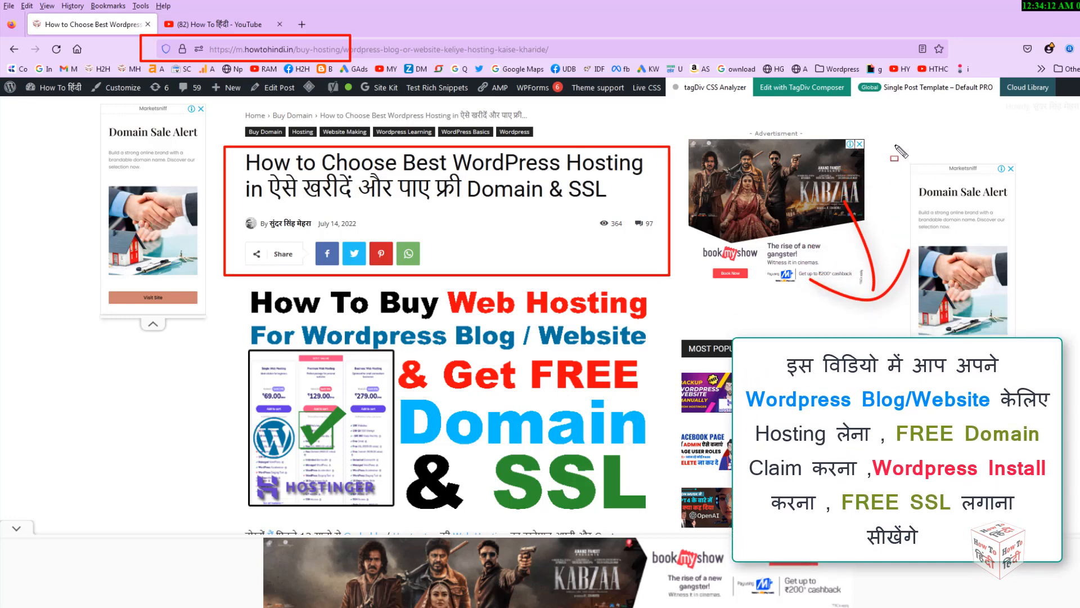
Step: Outline the two side ads and the footer banner ad on the blog post with red rectangles and clear the markings
left_click_drag(895, 134, 1045, 343)
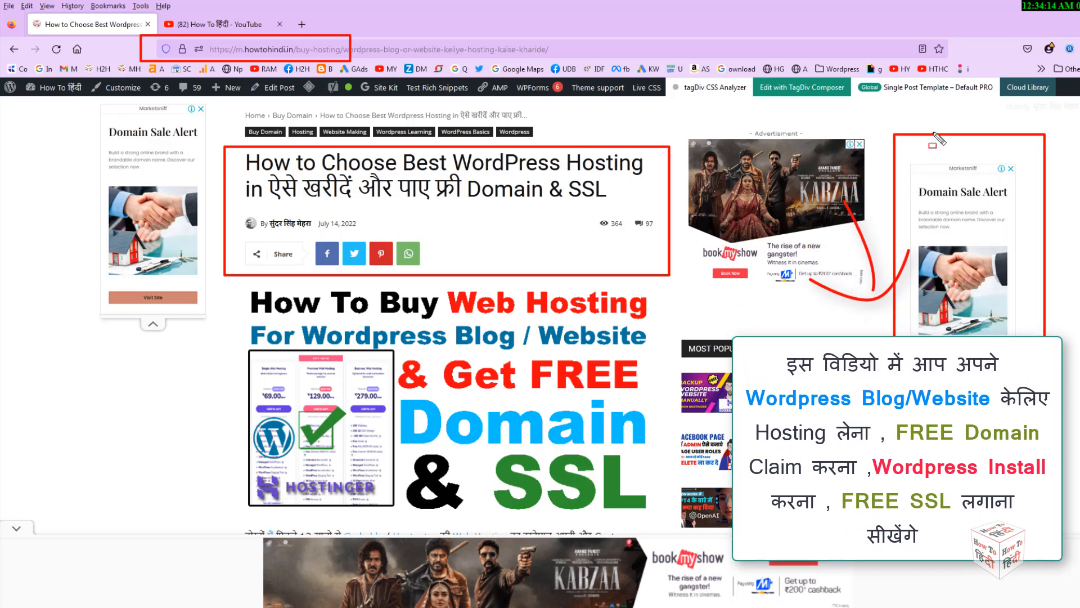
left_click_drag(150, 158, 213, 332)
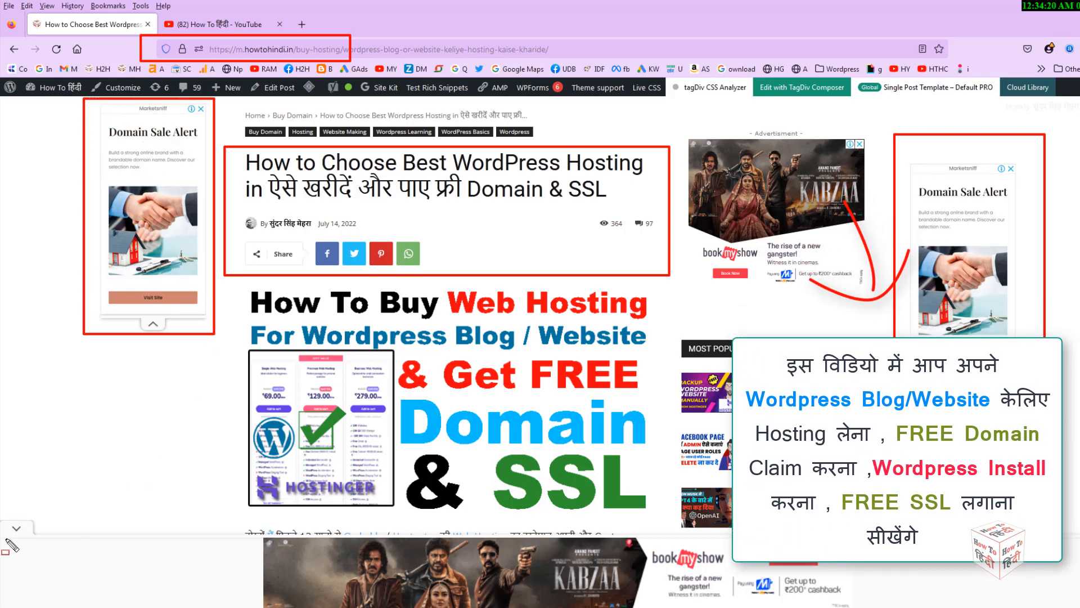
mouse_move(6, 539)
left_mouse_down()
mouse_move(342, 606)
mouse_move(1078, 607)
left_mouse_up()
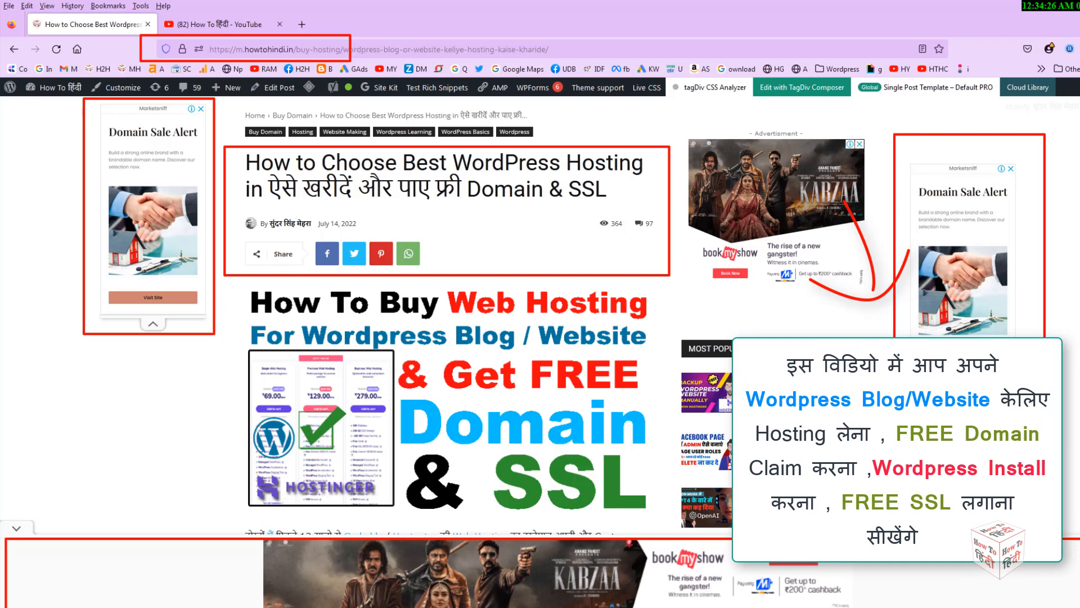
key("Escape")
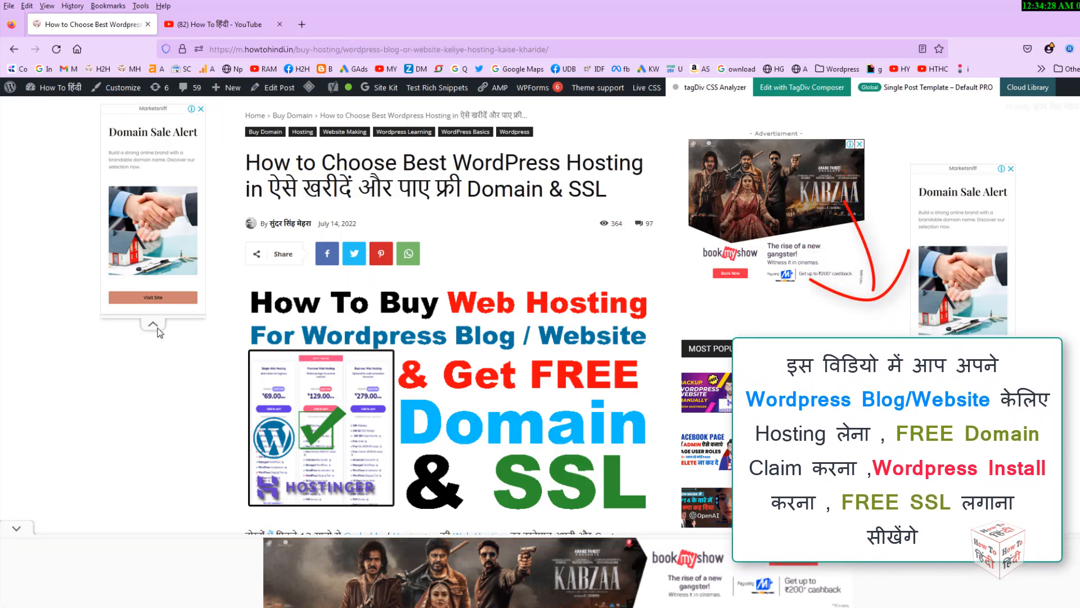
Step: Collapse the floating "Domain Sale Alert" ad and the banner ad at the foot of the blog post
left_click(963, 385)
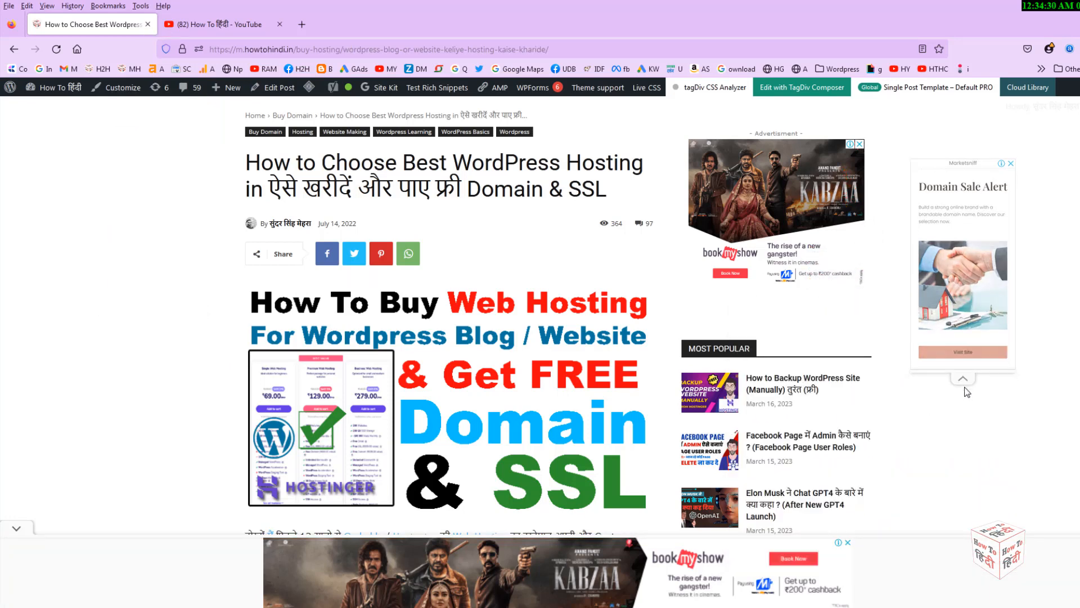
left_click(18, 530)
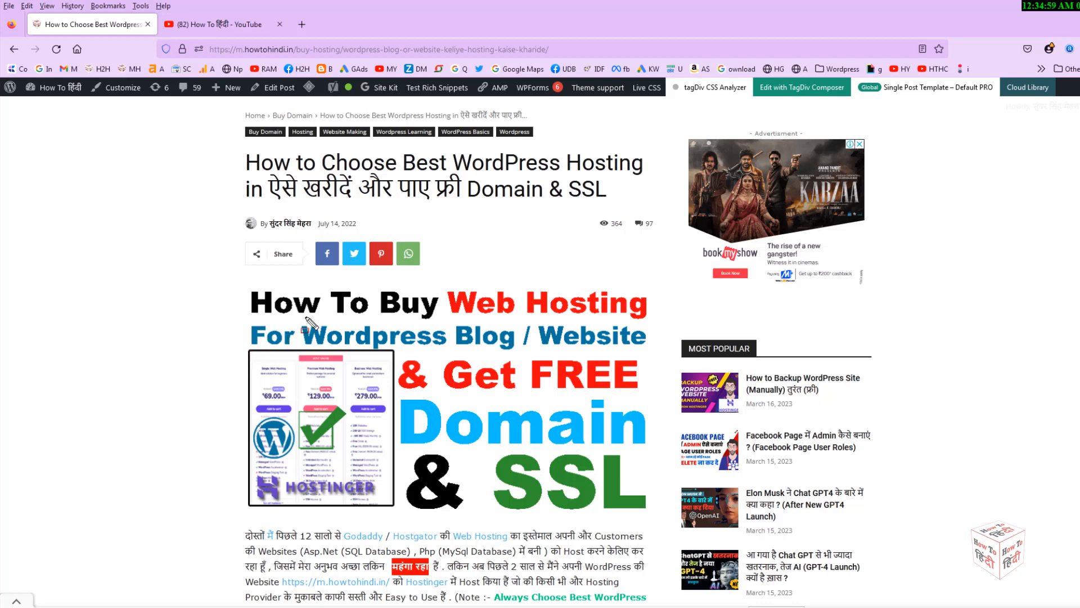
Step: Outline "Wordpress Blog / Website", "Domain" and "SSL" in the post's header image with red rectangles
left_click_drag(355, 343, 594, 352)
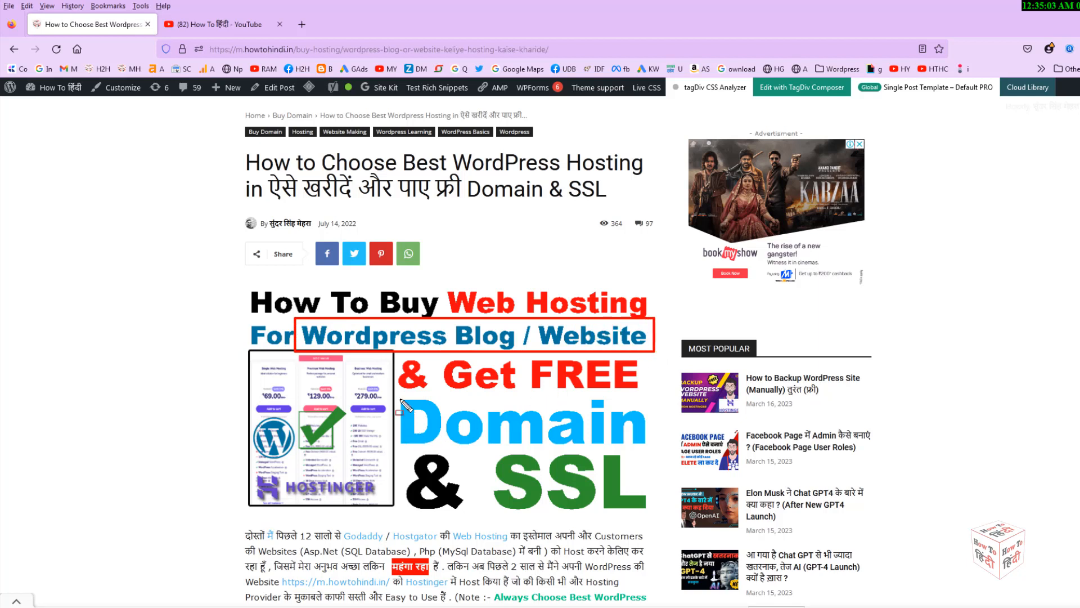
left_click_drag(401, 399, 659, 450)
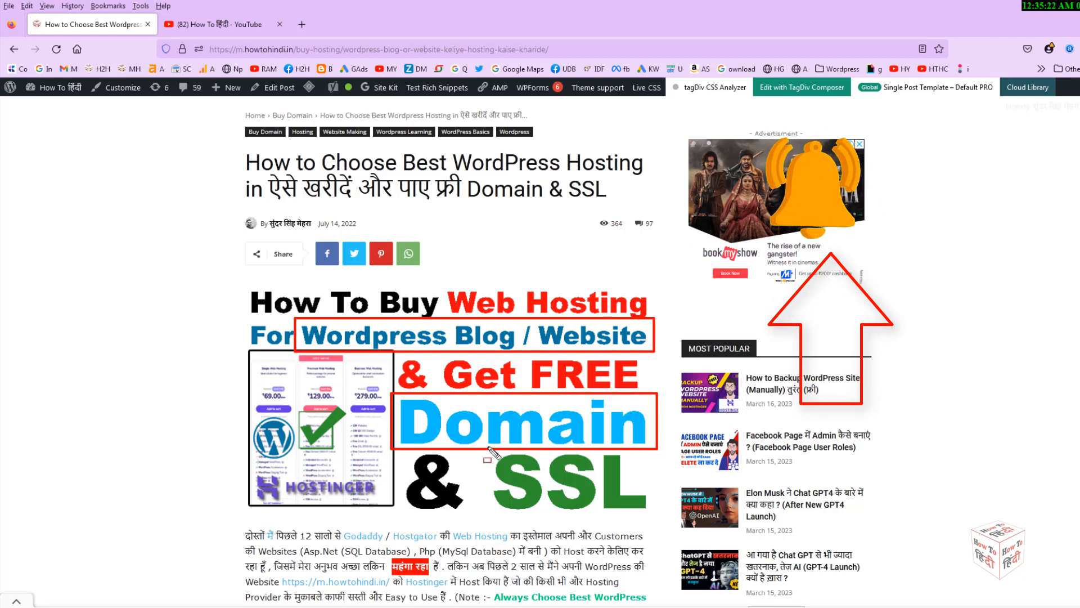
mouse_move(489, 449)
left_mouse_down()
mouse_move(603, 500)
mouse_move(668, 515)
left_mouse_up()
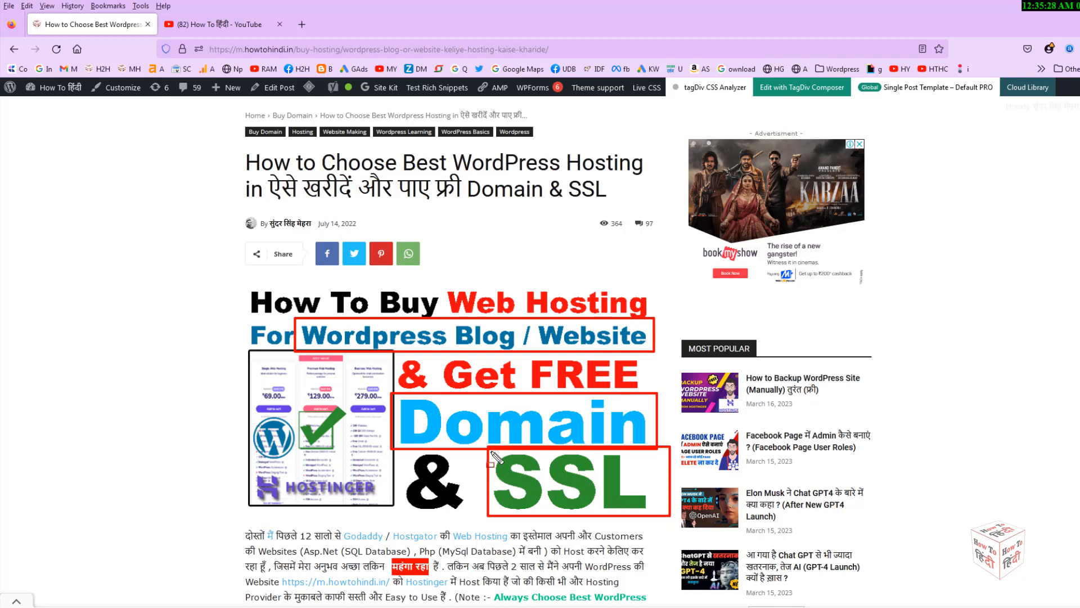
left_click_drag(515, 467, 672, 519)
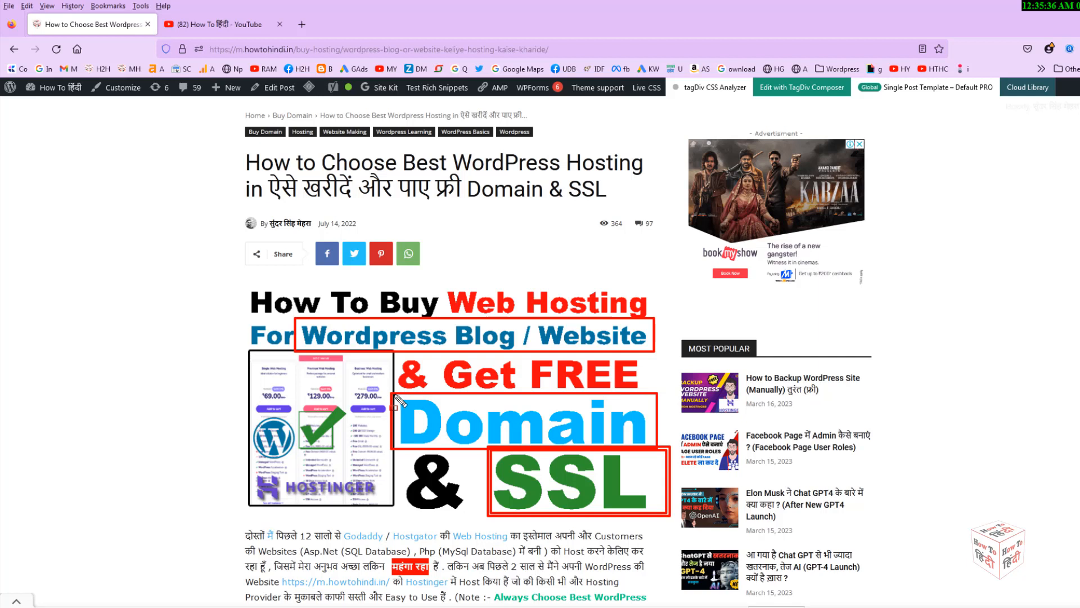
left_click_drag(457, 409, 657, 451)
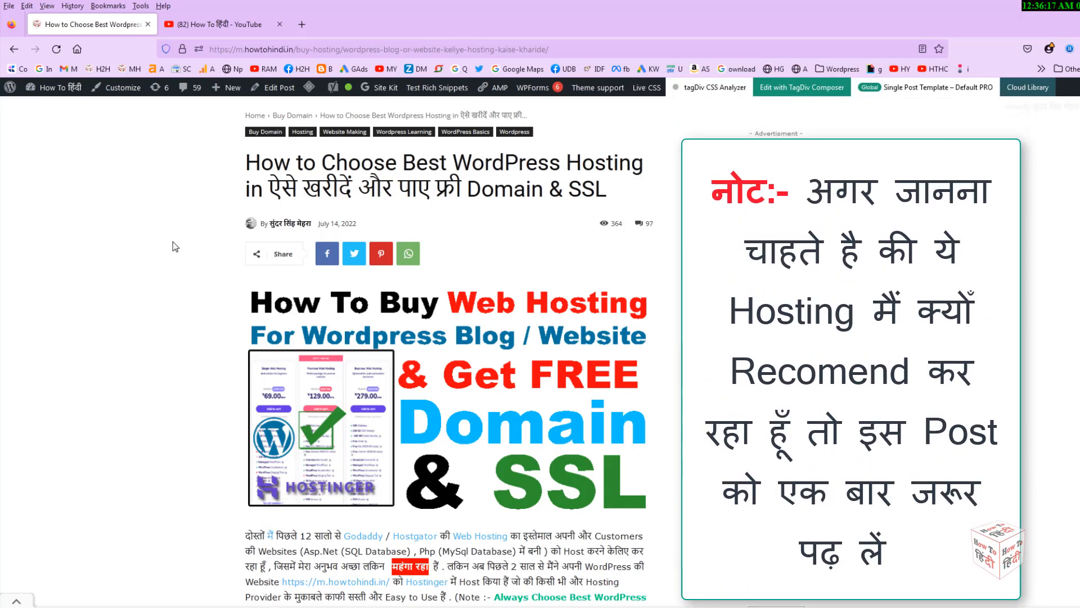
Step: Look through the WordPress hosting post, covering the hosting types, the purchase steps and the reasons for choosing Hostinger
scroll(174, 243, "down", 15)
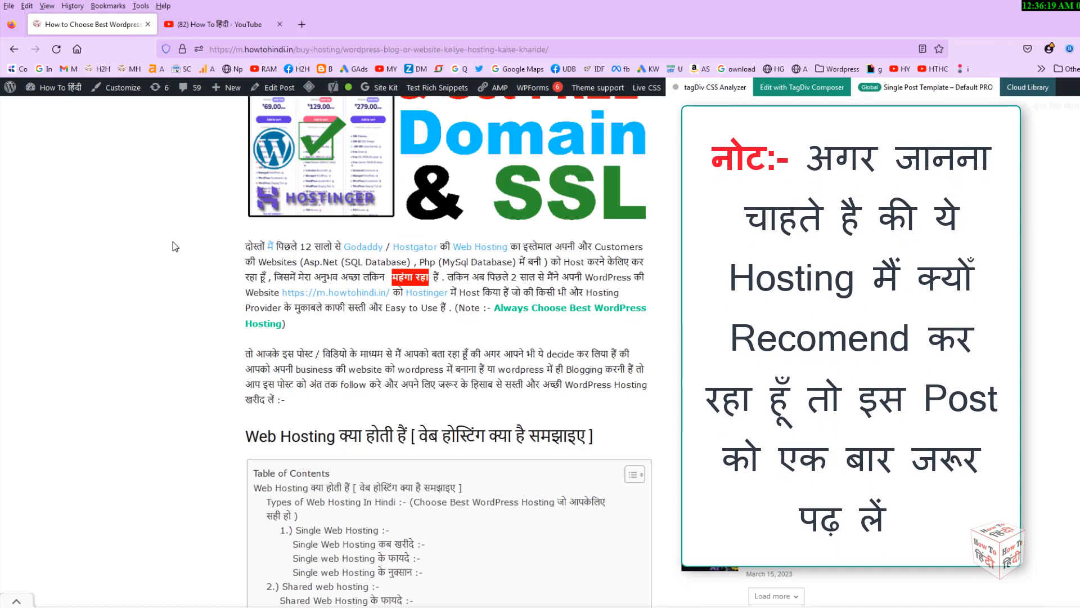
scroll(174, 246, "down", 20)
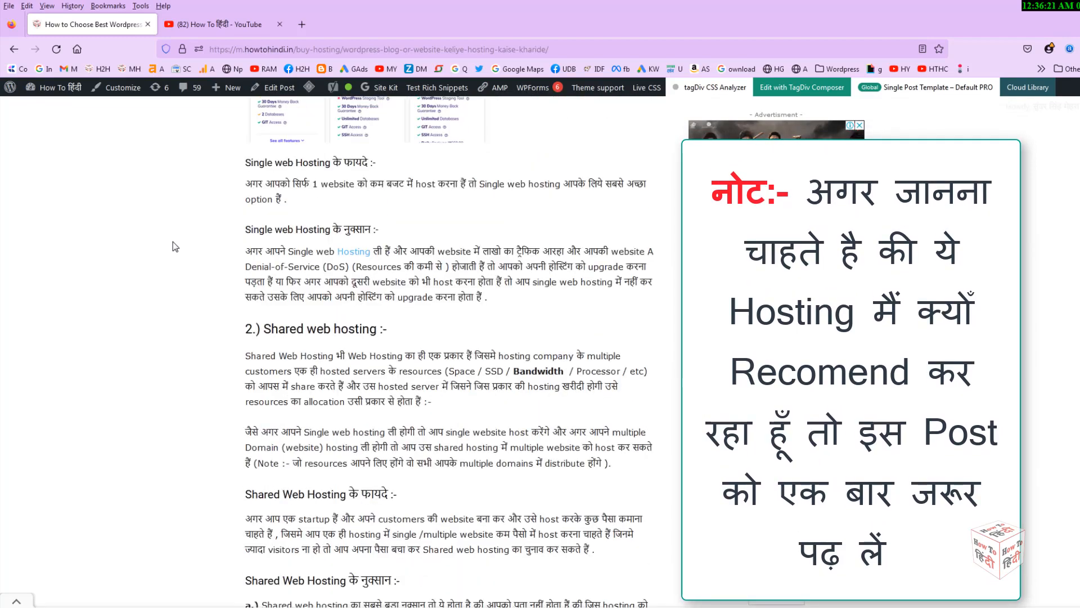
scroll(174, 246, "down", 7)
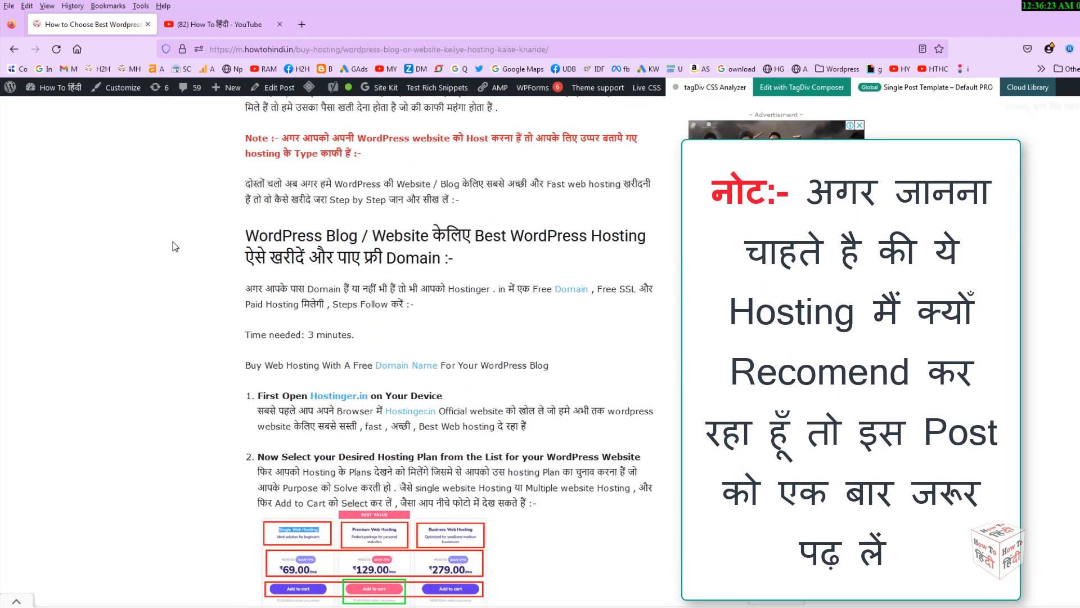
scroll(174, 246, "up", 5)
scroll(174, 245, "down", 5)
scroll(173, 242, "down", 12)
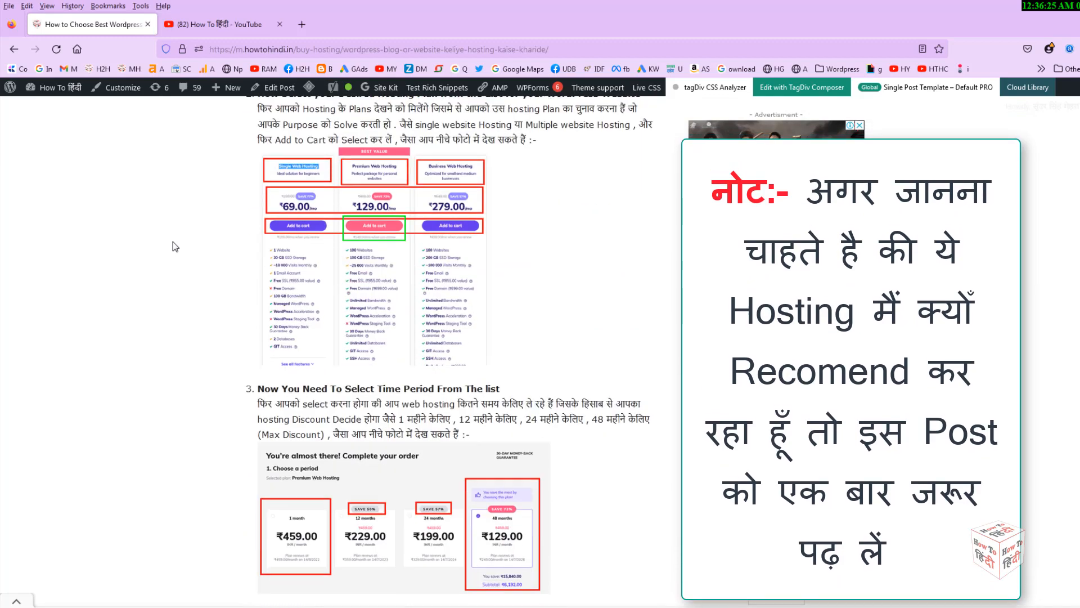
scroll(174, 244, "down", 10)
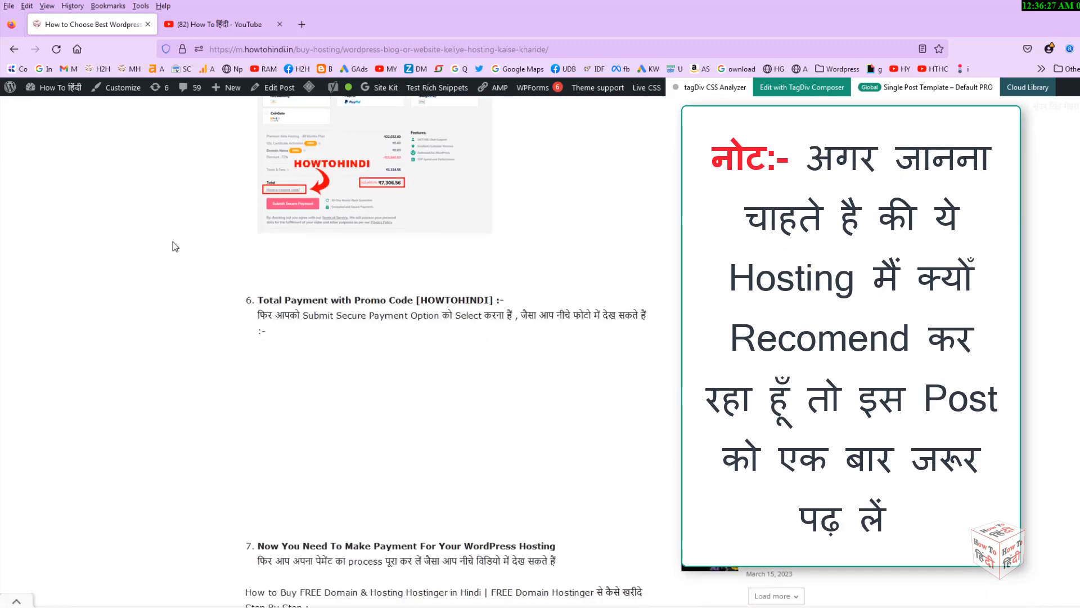
scroll(175, 246, "down", 6)
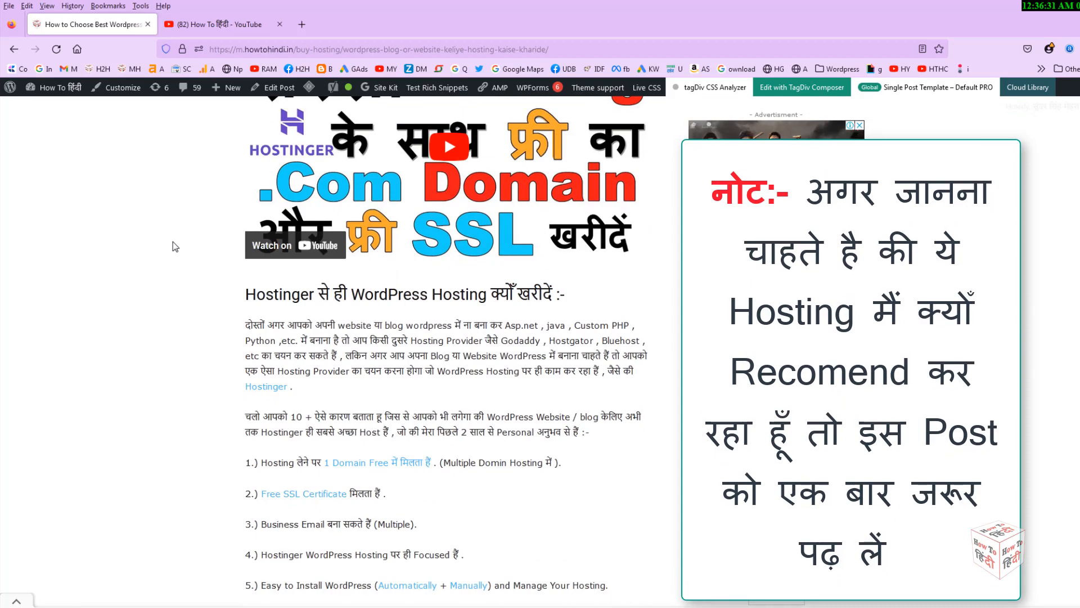
scroll(174, 246, "down", 7)
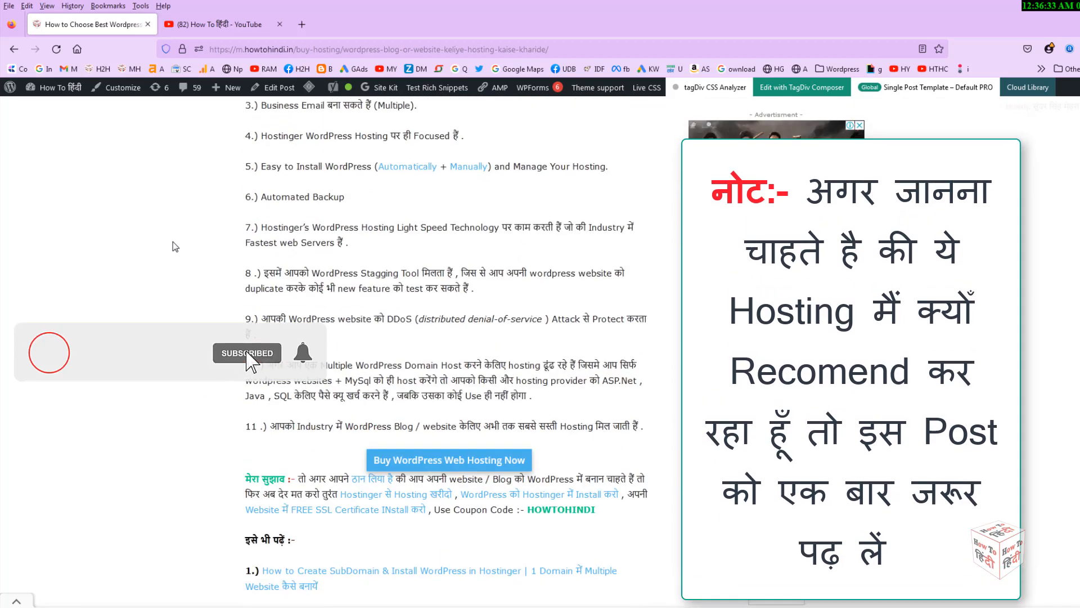
scroll(174, 242, "up", 12)
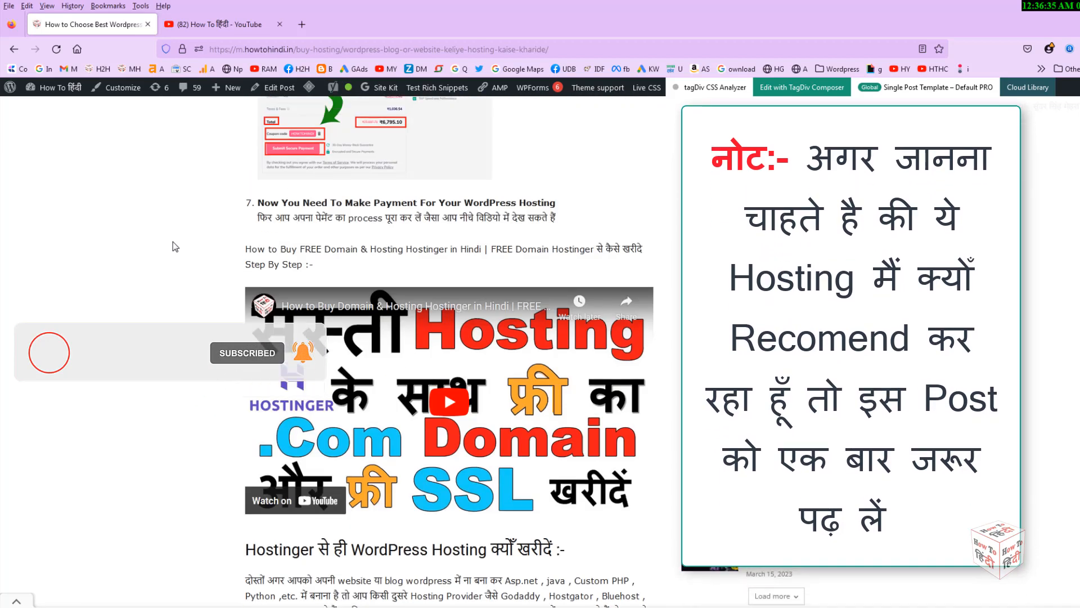
scroll(174, 247, "down", 10)
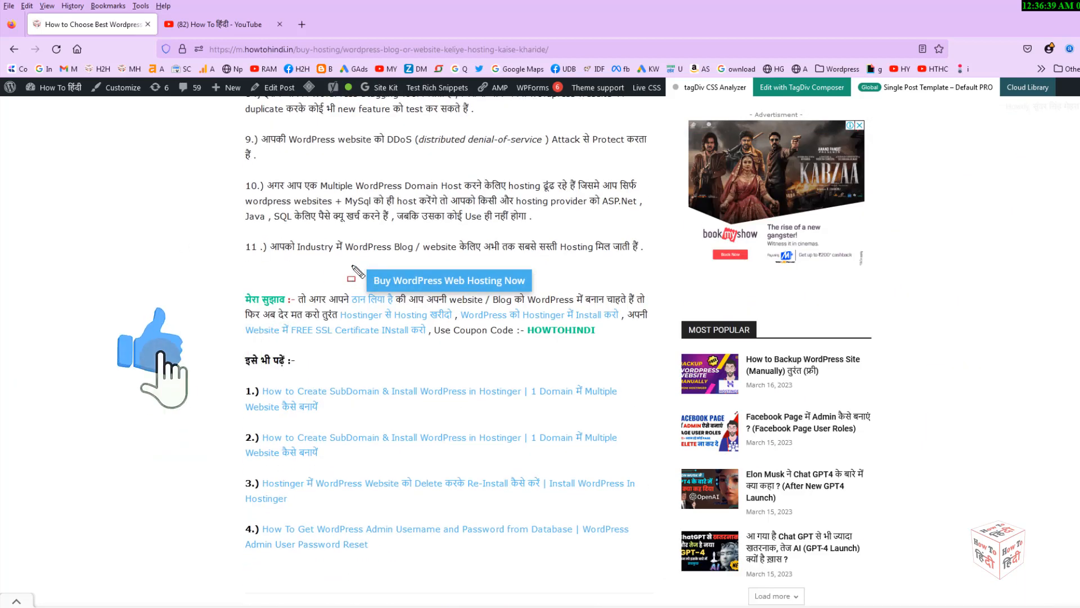
Step: Outline the "Buy WordPress Web Hosting Now" link in red and follow it to the Hostinger site
left_click_drag(353, 265, 551, 299)
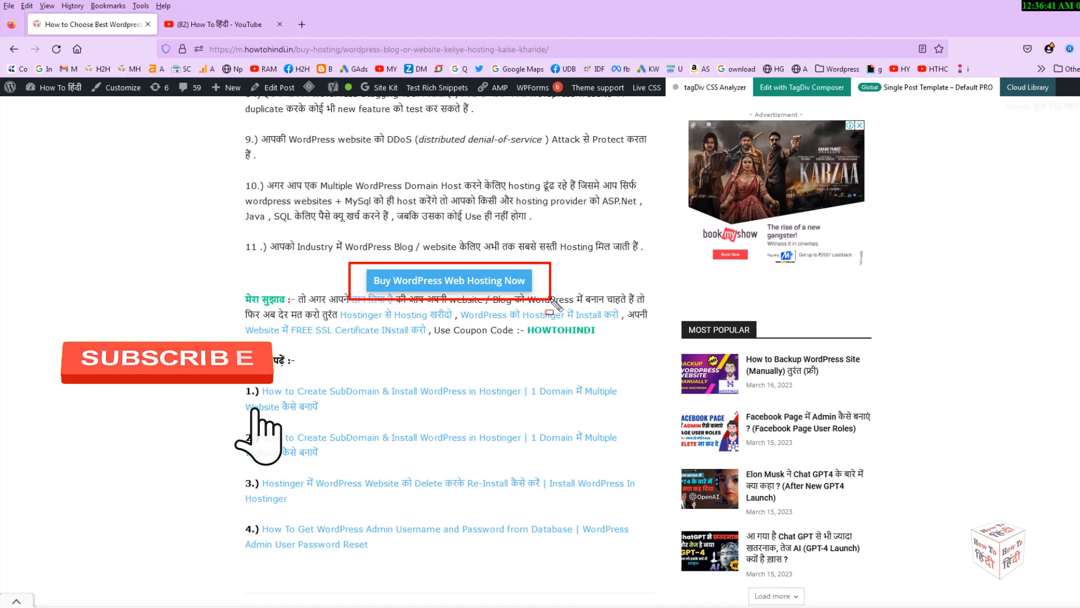
left_click(486, 287)
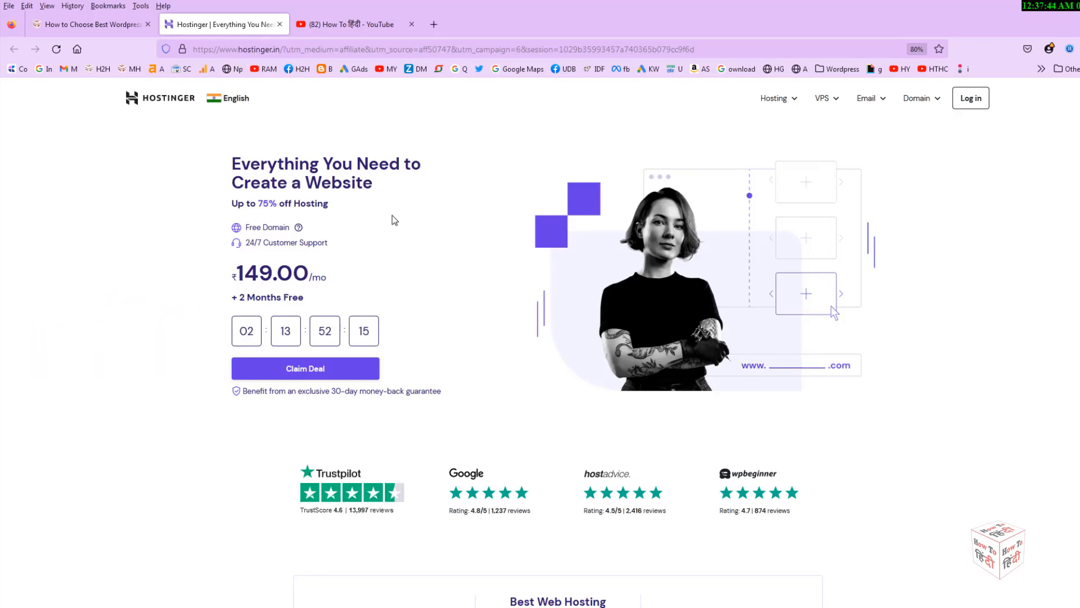
Step: Outline the Best Web Hosting plan's title, its ₹149.00/mo price and its ₹249.00/mo renewal price in red
scroll(405, 235, "down", 5)
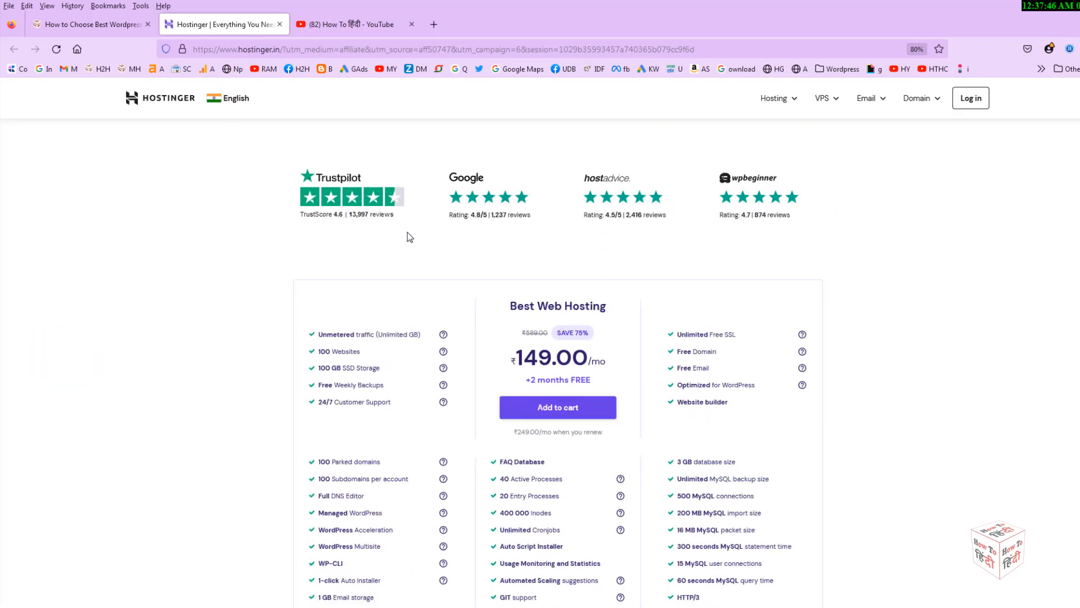
scroll(407, 235, "down", 1)
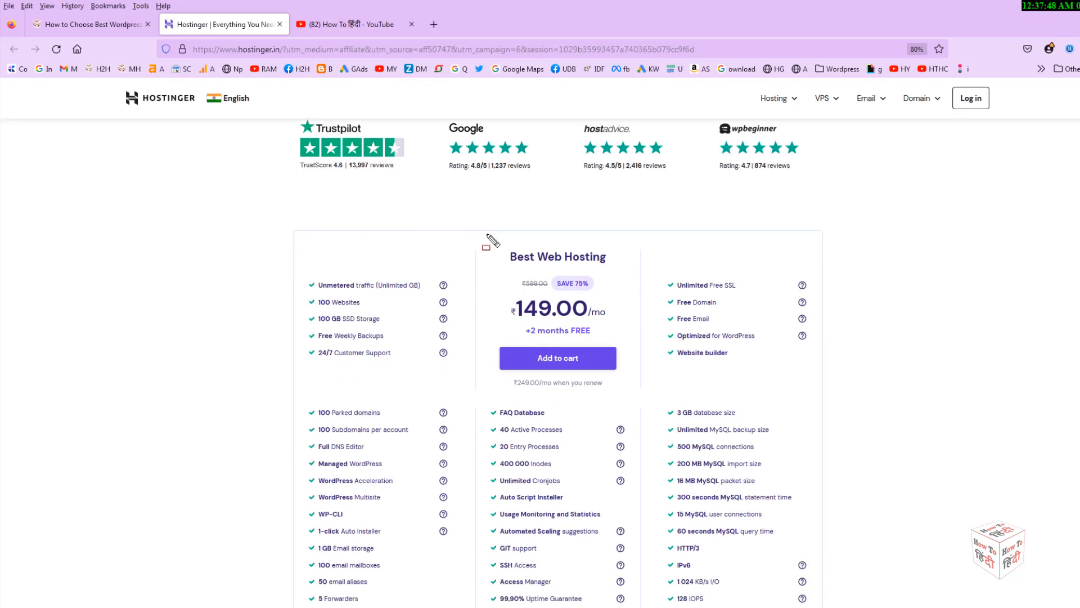
left_click_drag(487, 234, 623, 268)
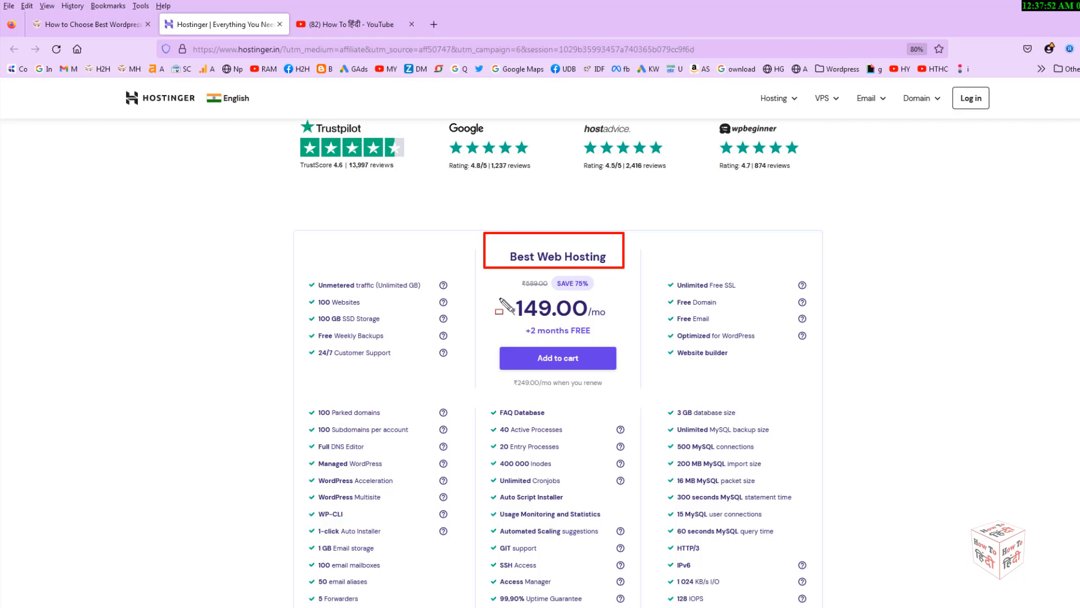
left_click_drag(571, 322, 626, 324)
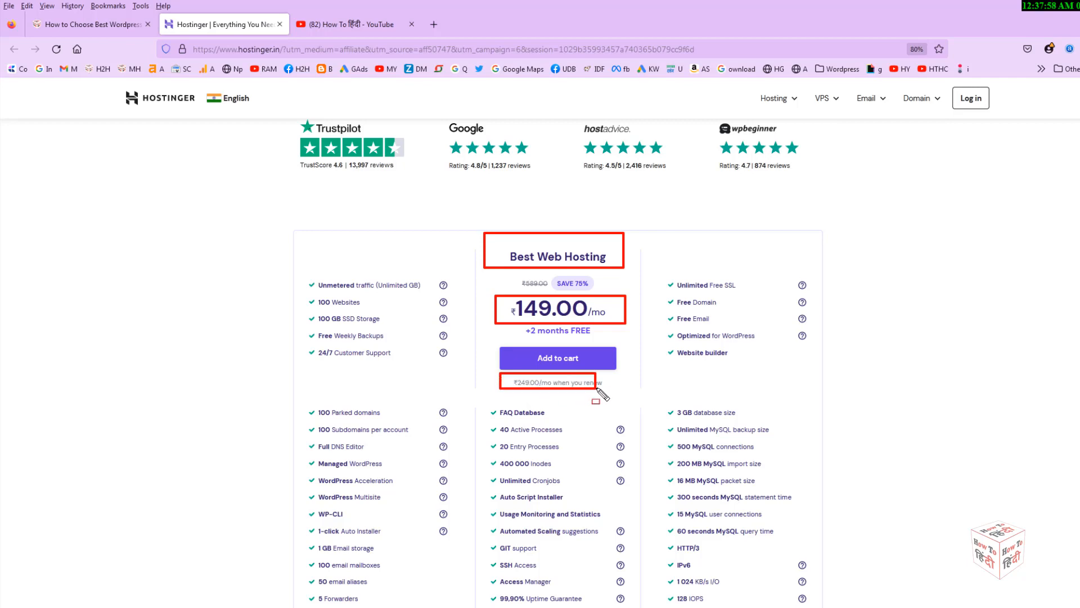
left_click_drag(601, 394, 610, 395)
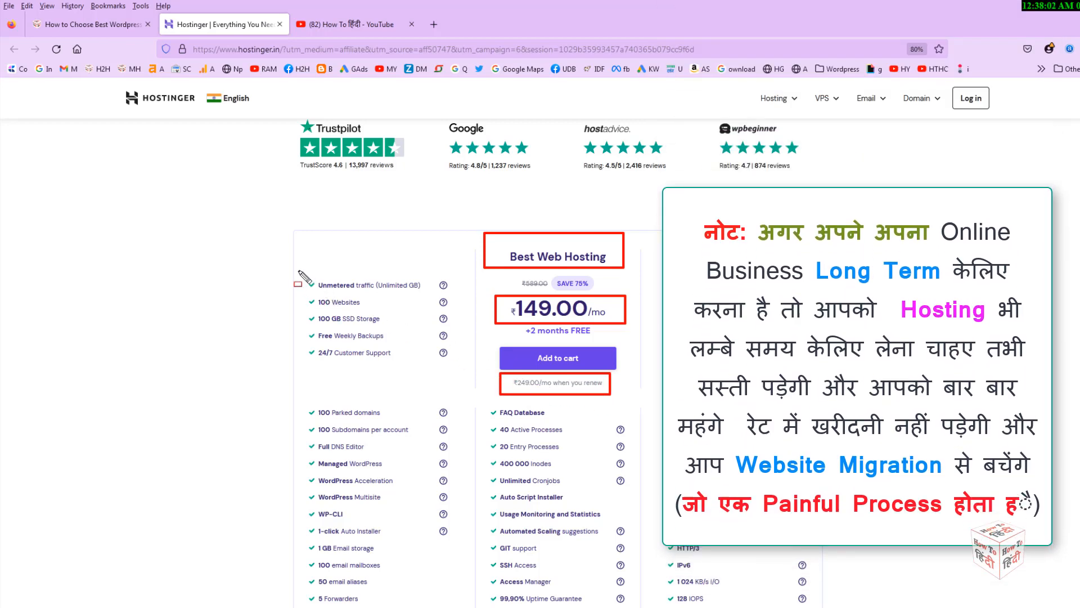
Step: Outline the plan's unmetered traffic, 100 websites, 100 GB SSD storage, free weekly backups and 24/7 customer support features in red
mouse_move(298, 271)
left_mouse_down()
mouse_move(365, 290)
mouse_move(455, 293)
left_mouse_up()
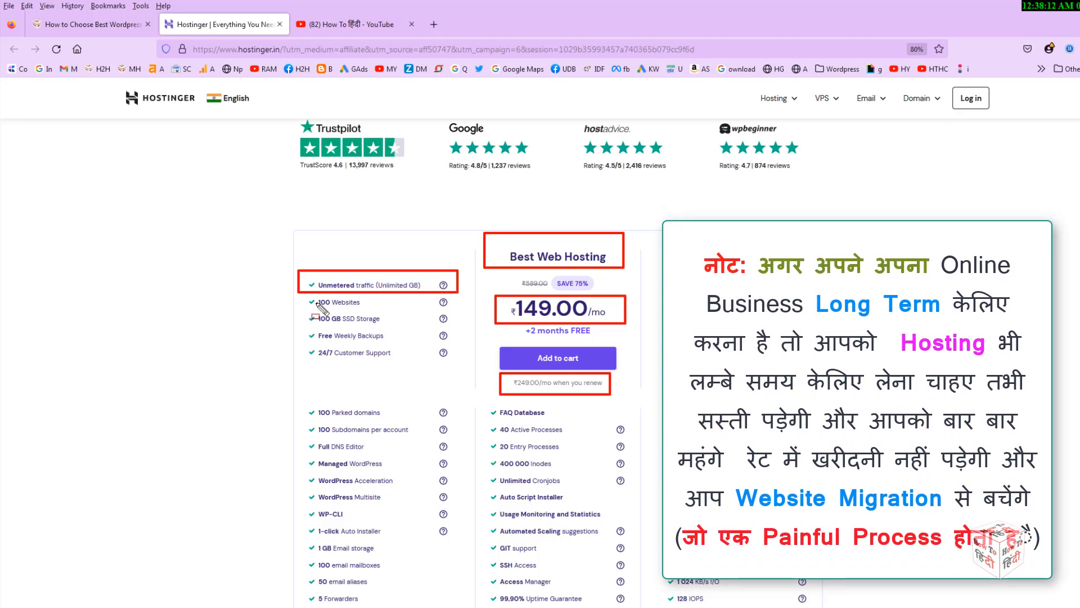
left_click_drag(299, 295, 332, 302)
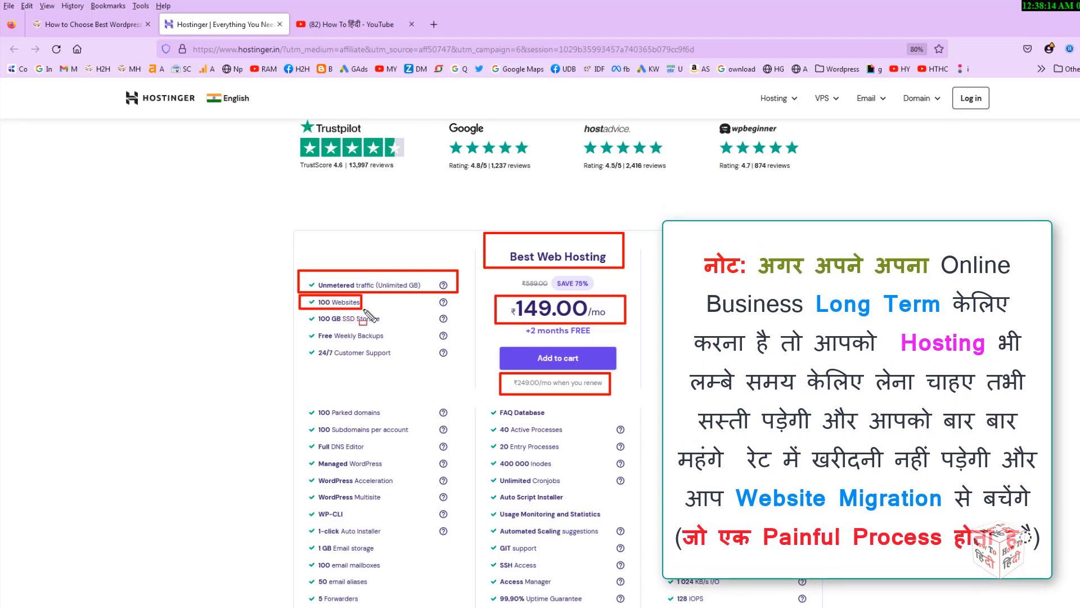
left_click_drag(403, 310, 410, 310)
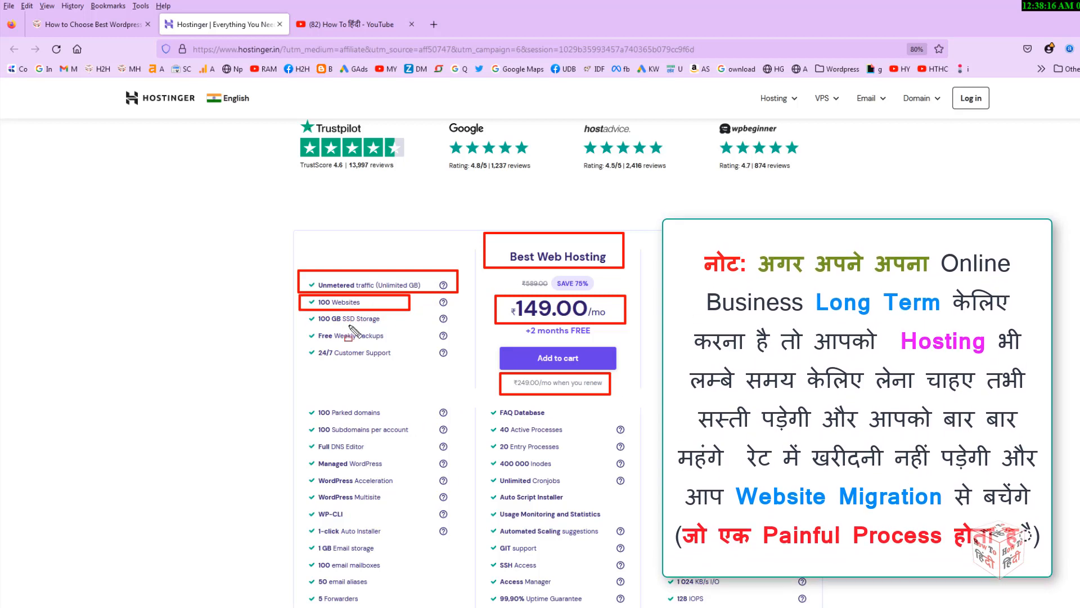
left_click_drag(328, 315, 407, 327)
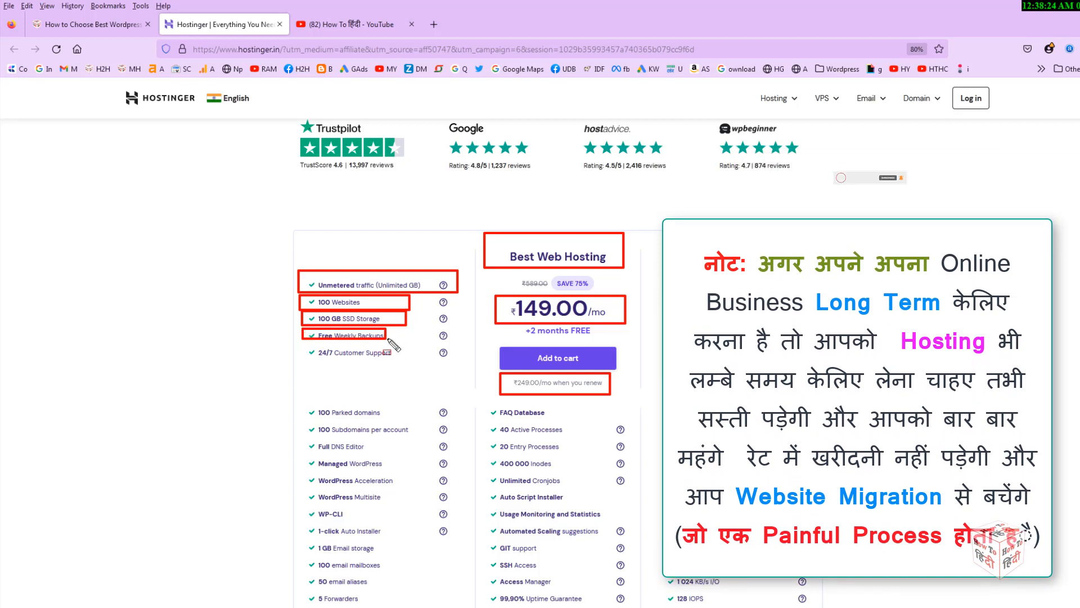
left_click_drag(303, 330, 396, 342)
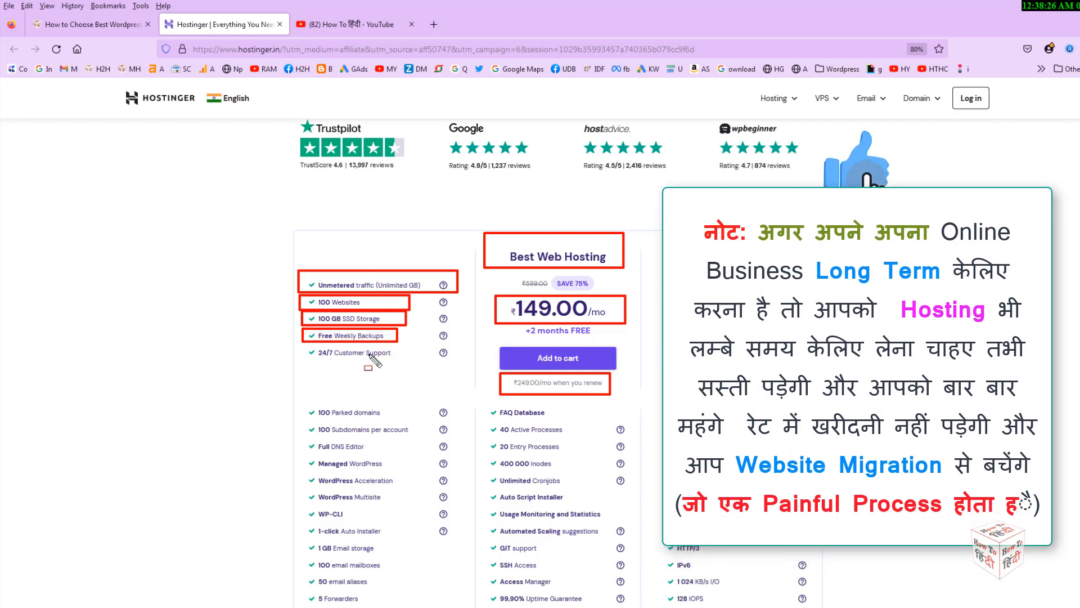
left_click_drag(303, 348, 398, 361)
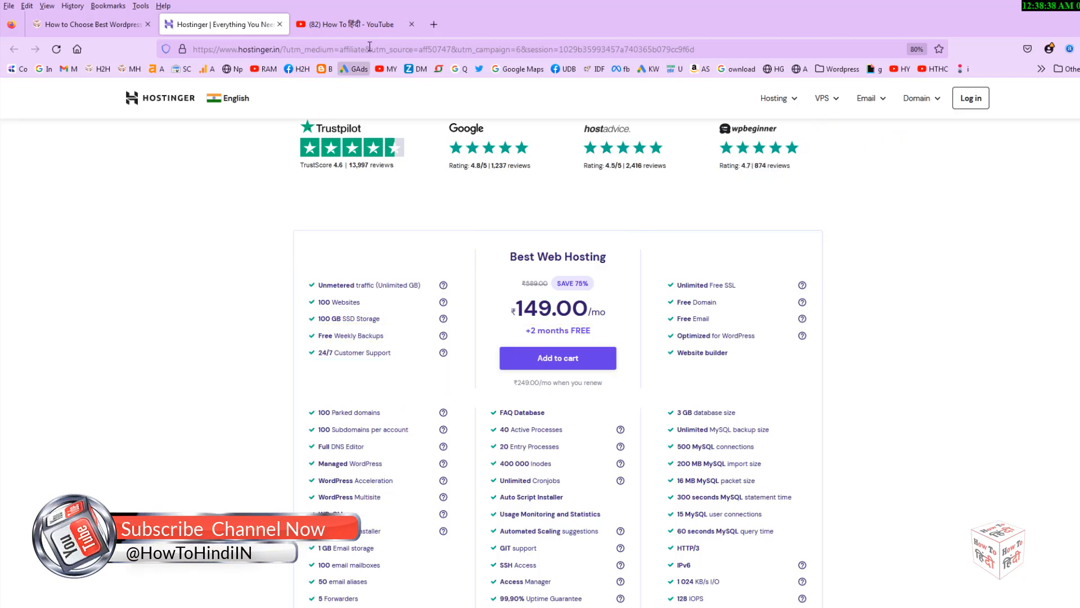
Step: Switch to the How To हिंदी YouTube channel page and outline the channel name and subscriber details in red
left_click(373, 25)
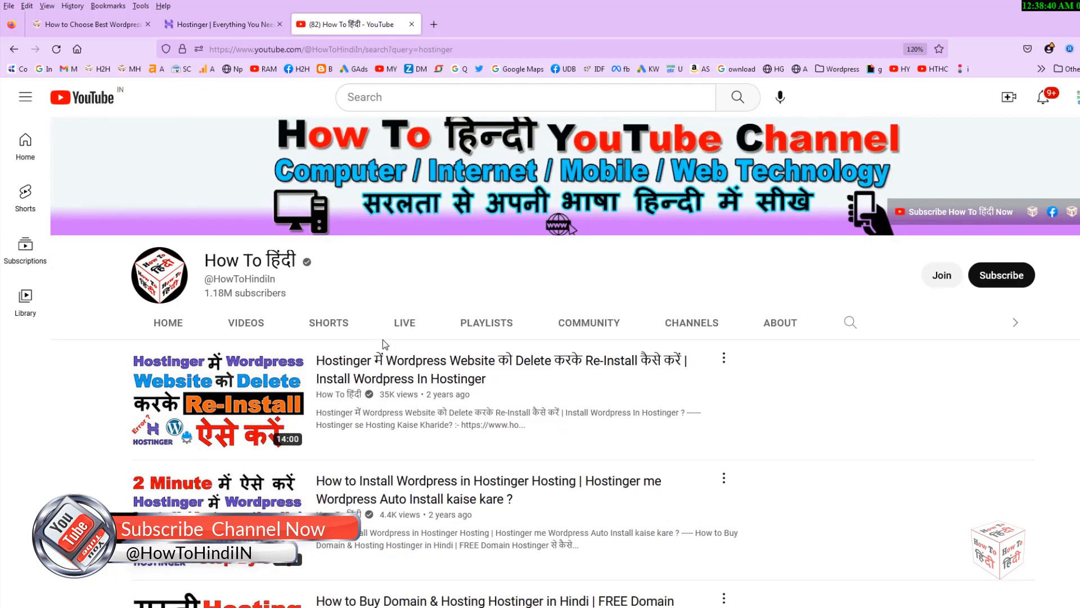
mouse_move(180, 301)
left_mouse_down()
mouse_move(242, 333)
mouse_move(360, 357)
mouse_move(357, 369)
left_mouse_up()
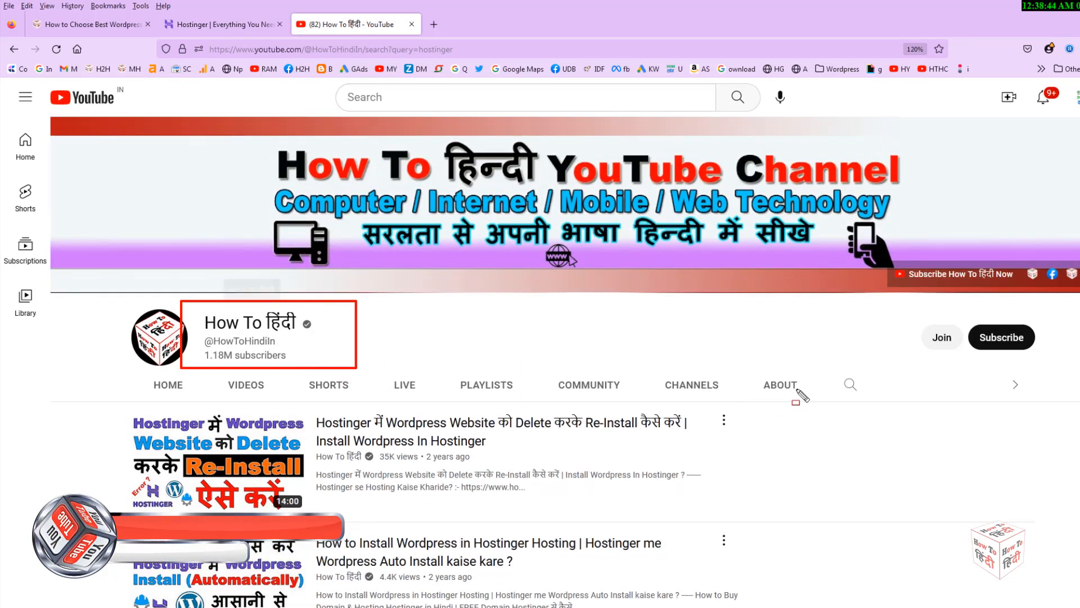
Step: Outline the channel's search area in red, clear the outlines and look through the channel's Hostinger and WordPress videos
mouse_move(836, 372)
left_mouse_down()
mouse_move(889, 391)
mouse_move(1026, 395)
left_mouse_up()
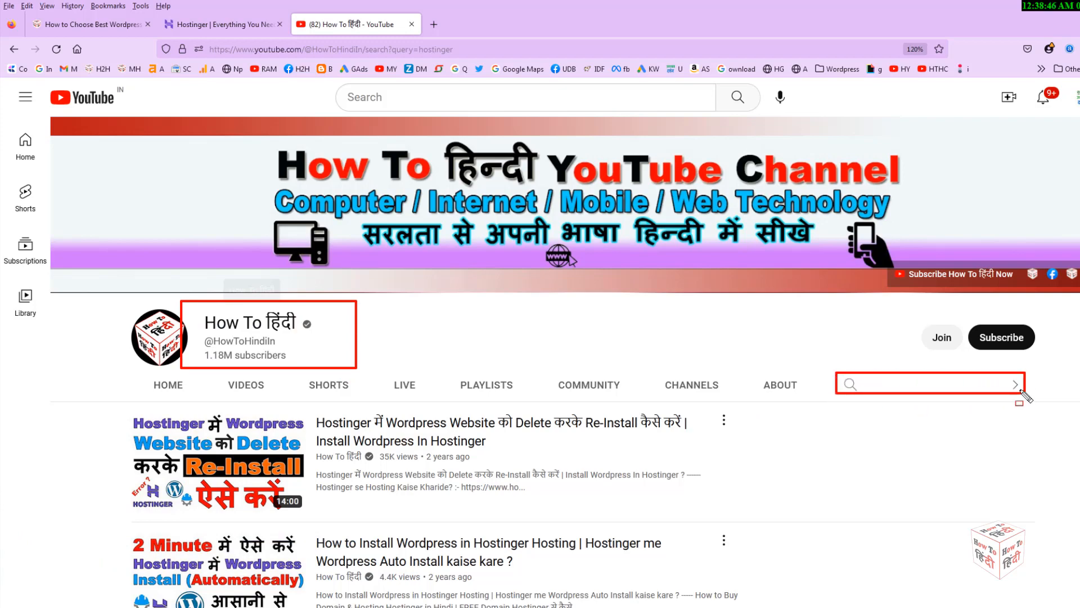
key("Escape")
scroll(283, 326, "down", 3)
scroll(283, 328, "down", 10)
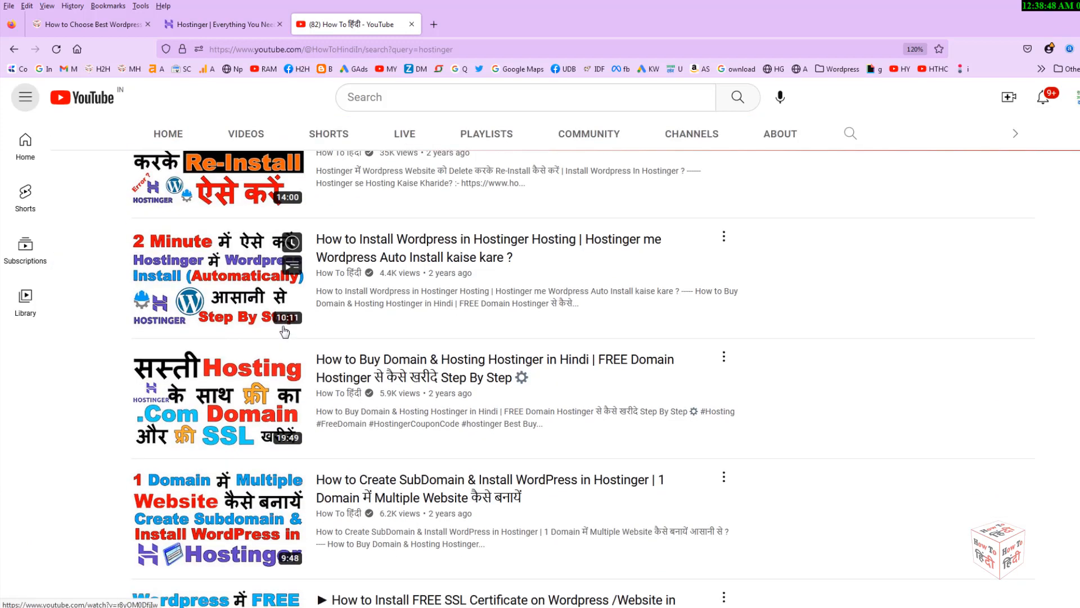
scroll(354, 327, "down", 15)
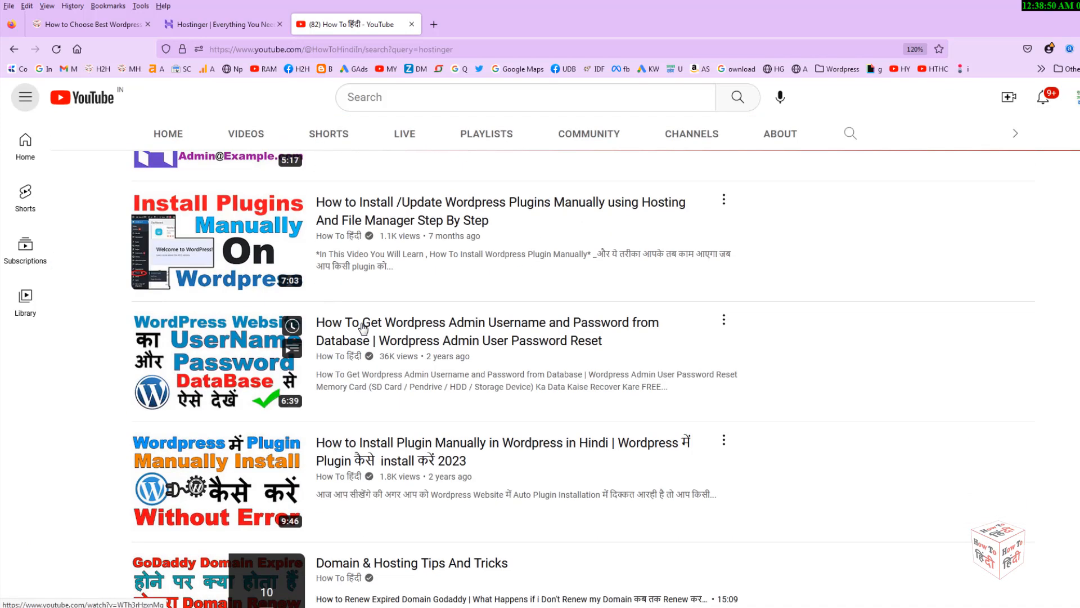
scroll(363, 328, "down", 10)
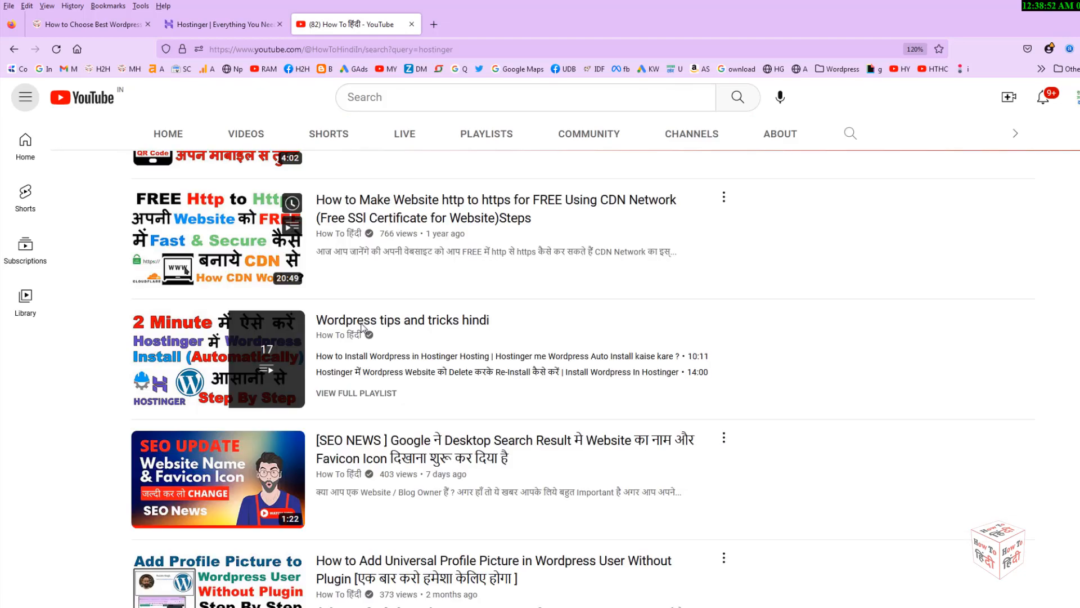
scroll(363, 328, "up", 20)
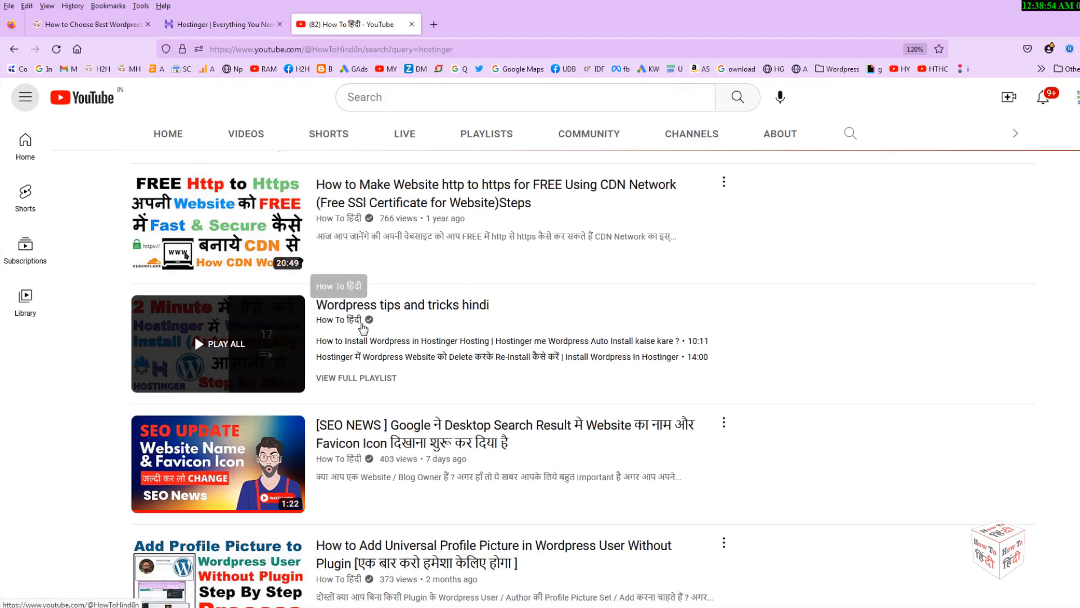
scroll(363, 328, "up", 12)
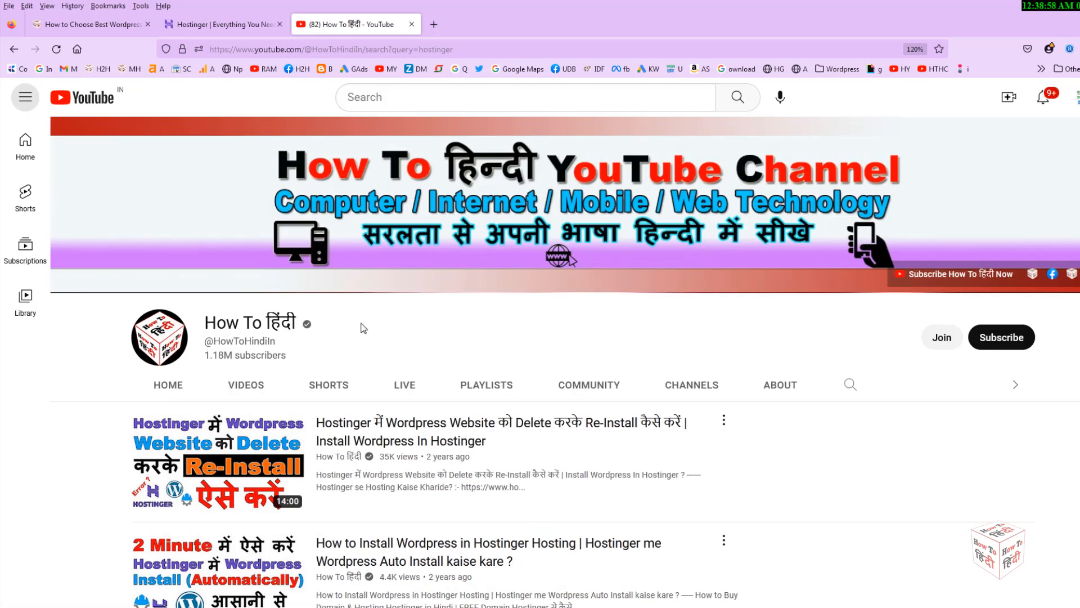
Step: Switch to the WordPress hosting blog post and review its Hostinger benefits, related tutorial links and buying steps
left_click(117, 27)
scroll(115, 358, "up", 10)
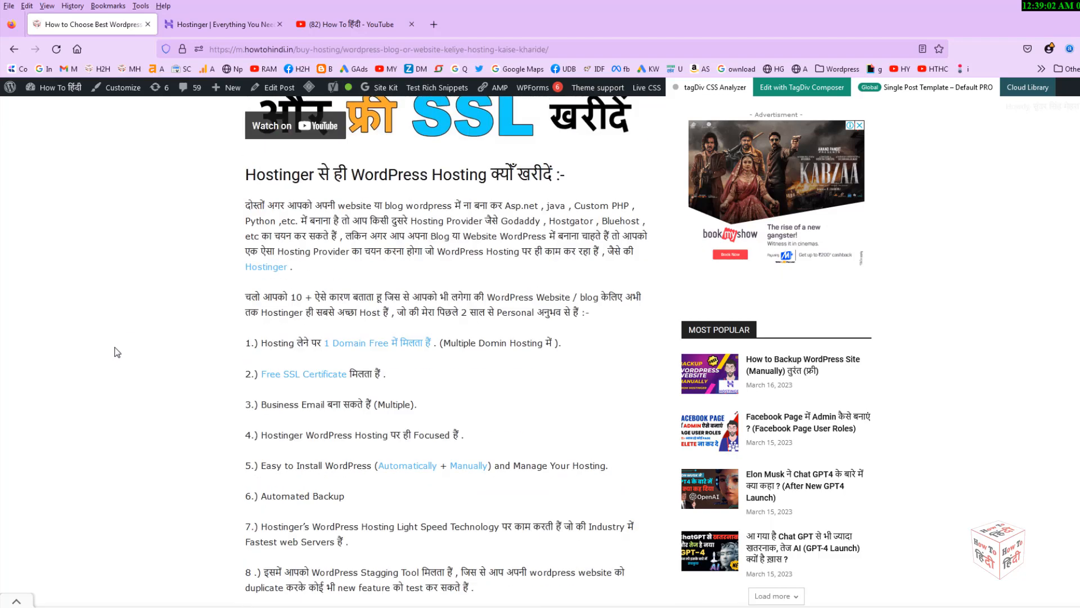
scroll(116, 355, "down", 12)
scroll(117, 352, "down", 20)
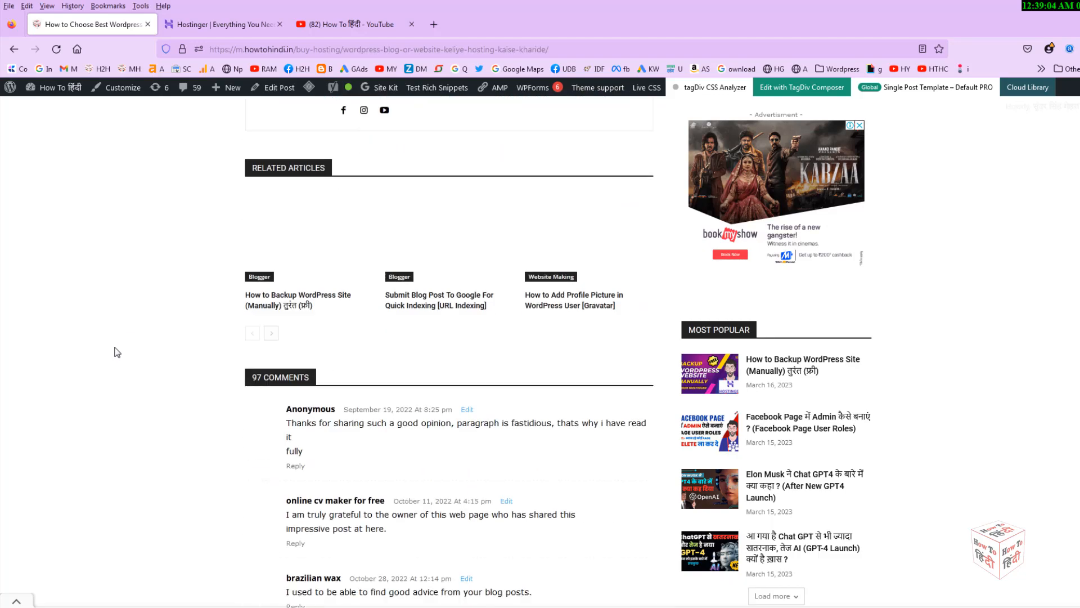
scroll(117, 352, "up", 14)
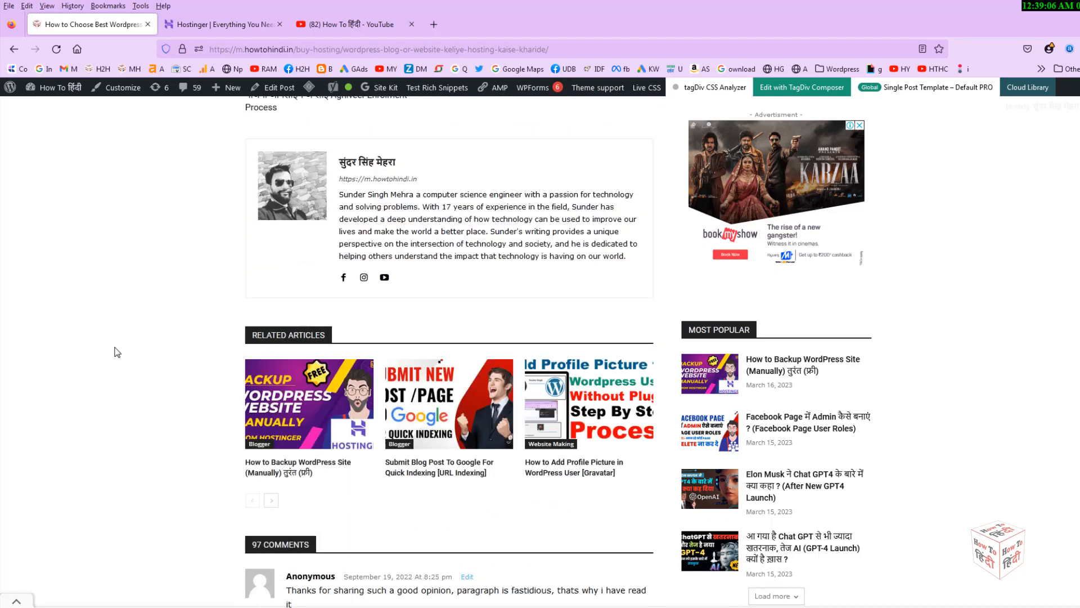
scroll(117, 352, "down", 3)
scroll(117, 353, "up", 20)
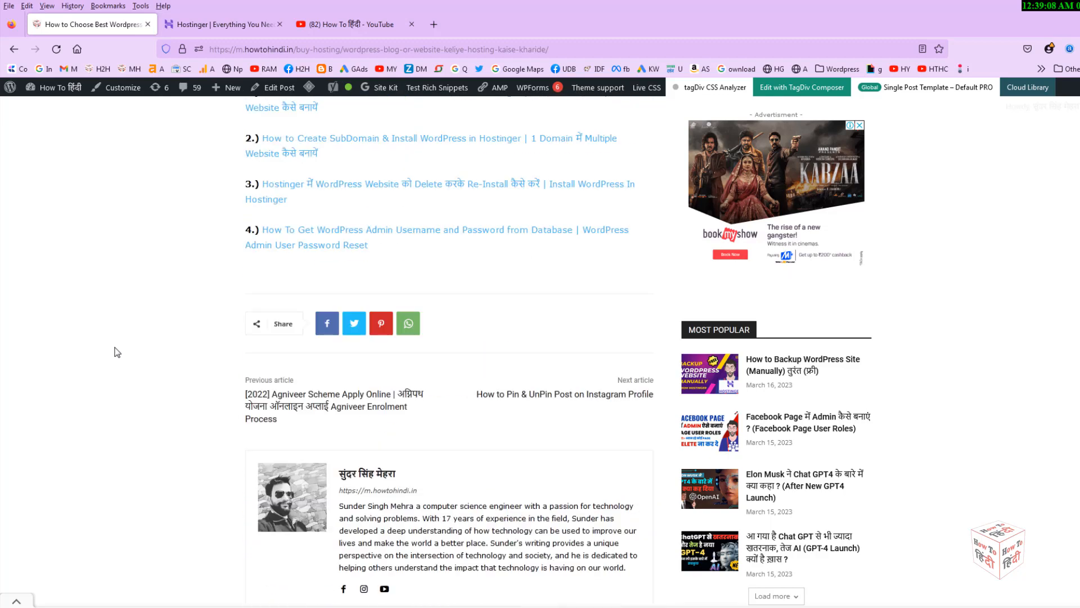
scroll(117, 347, "up", 20)
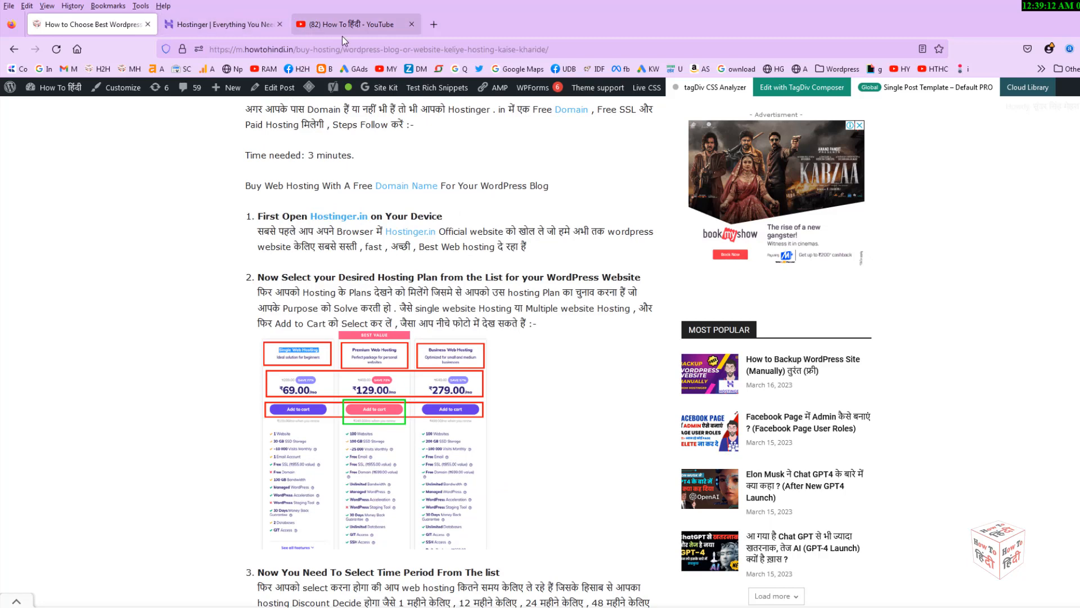
Step: Return to the Hostinger plan page, outline the feature list from 100 Parked domains down and 50 email aliases in red, and clear the outlines
left_click(248, 26)
scroll(243, 374, "down", 3)
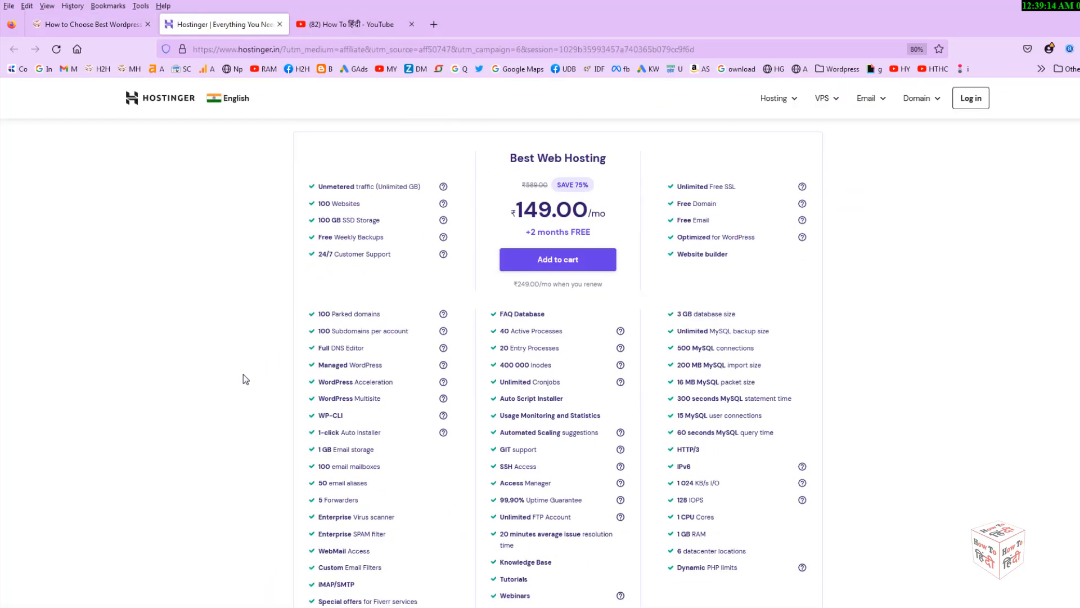
mouse_move(309, 311)
left_mouse_down()
mouse_move(419, 600)
mouse_move(448, 603)
left_mouse_up()
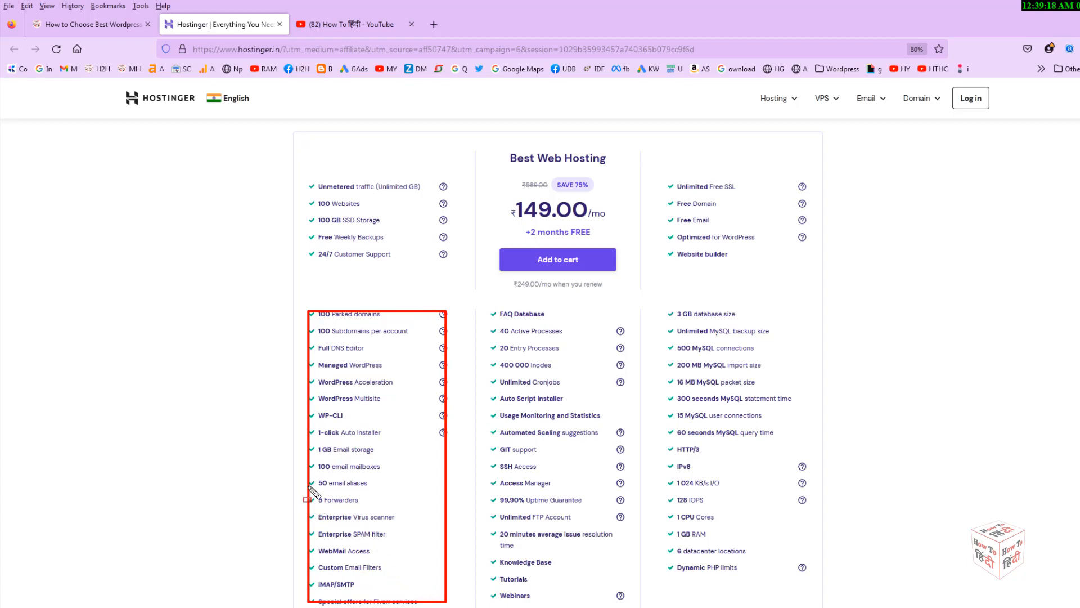
left_click_drag(339, 481, 414, 490)
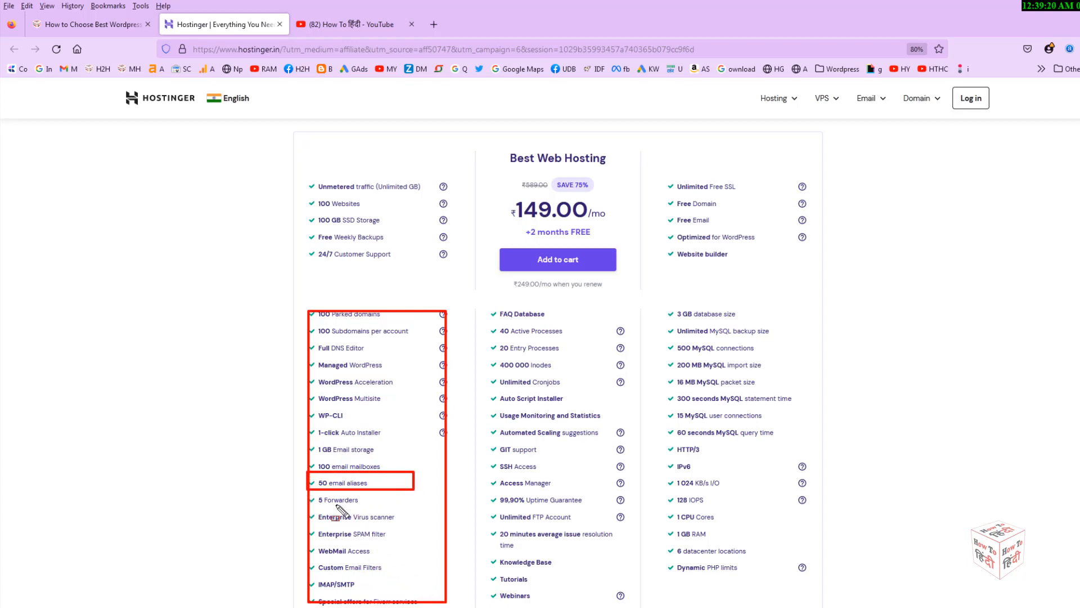
key("Escape")
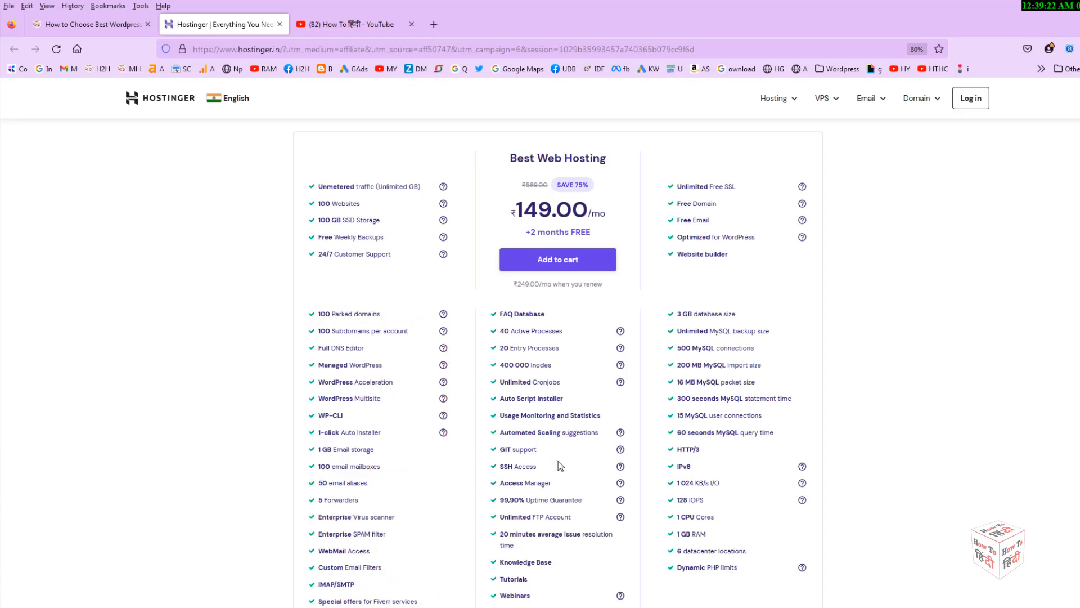
Step: Outline the Best Web Hosting plan's Add to cart option in red and add the plan to the cart
scroll(558, 461, "down", 3)
scroll(559, 466, "up", 13)
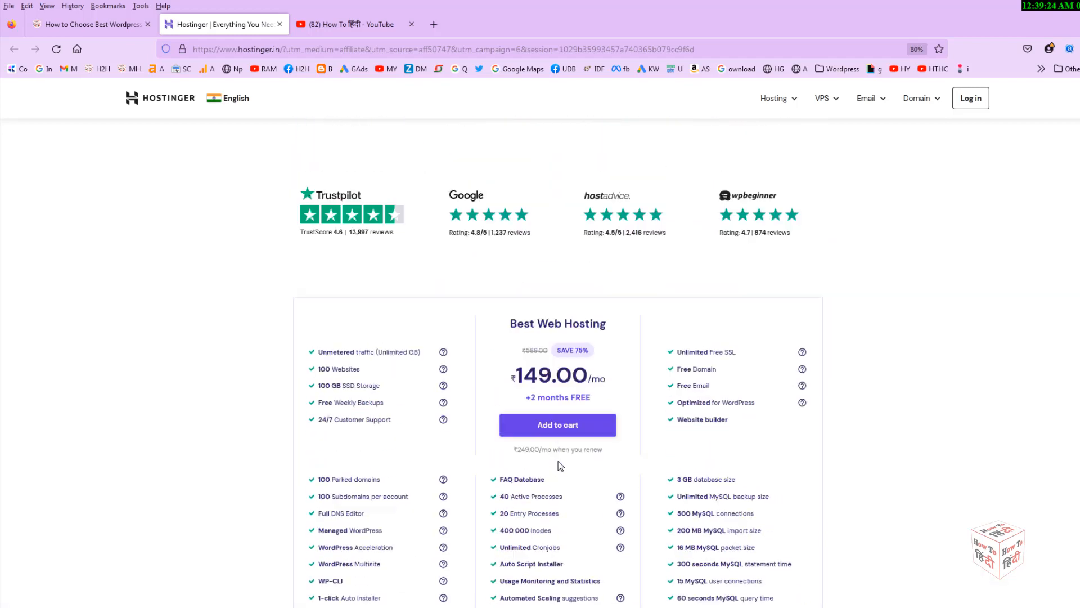
scroll(560, 466, "down", 6)
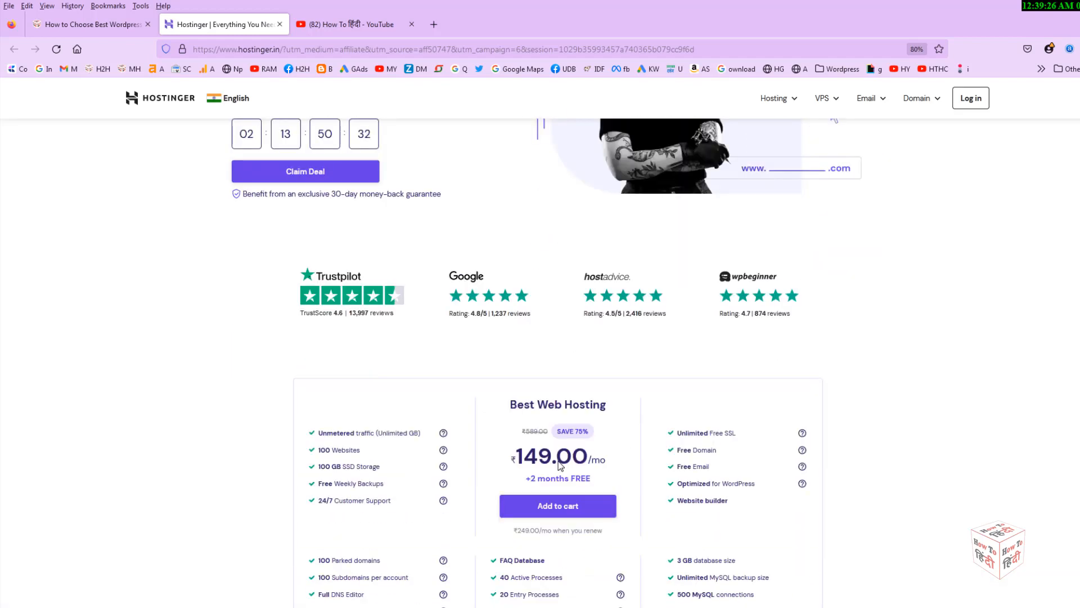
left_click_drag(488, 391, 628, 437)
key("Escape")
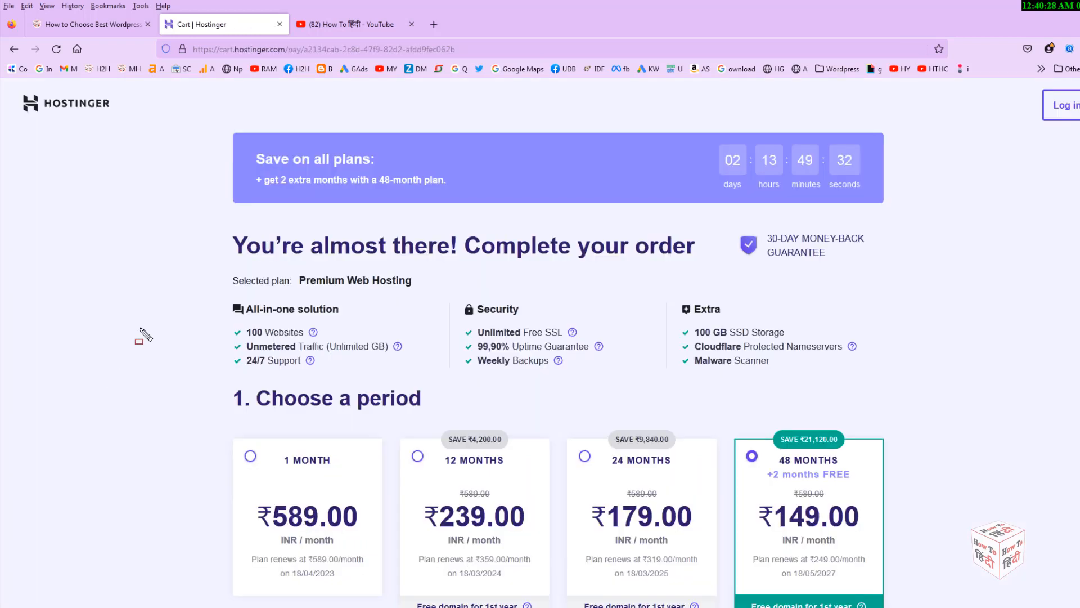
Step: Outline the Save on all plans banner, the 30-day money-back guarantee and the All-in-one solution section in red on the cart page
mouse_move(204, 118)
left_mouse_down()
mouse_move(725, 209)
mouse_move(922, 211)
left_mouse_up()
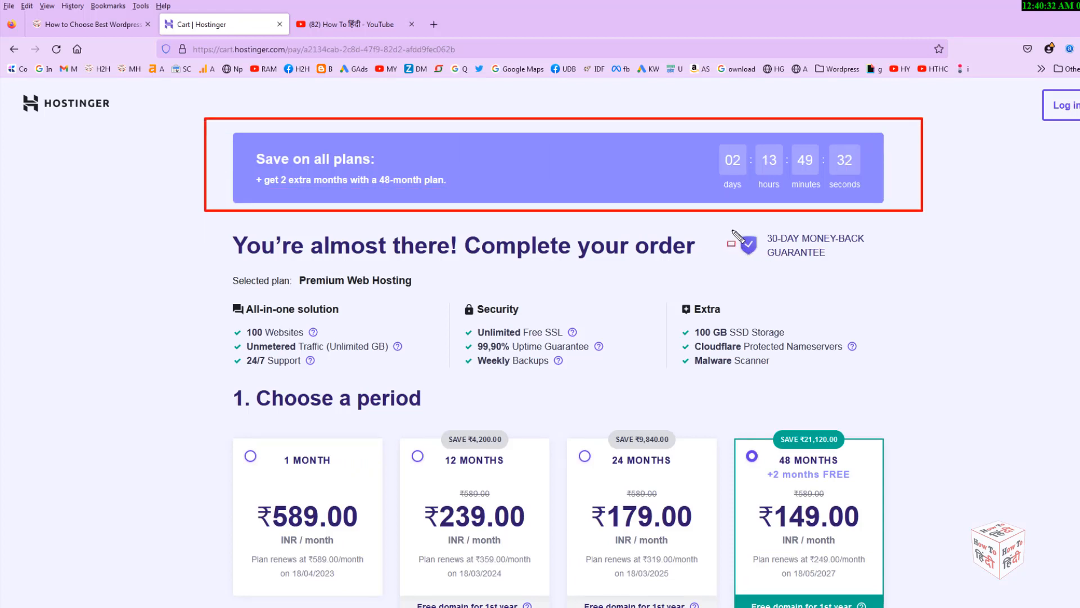
mouse_move(725, 221)
left_mouse_down()
mouse_move(740, 251)
mouse_move(803, 279)
mouse_move(921, 276)
left_mouse_up()
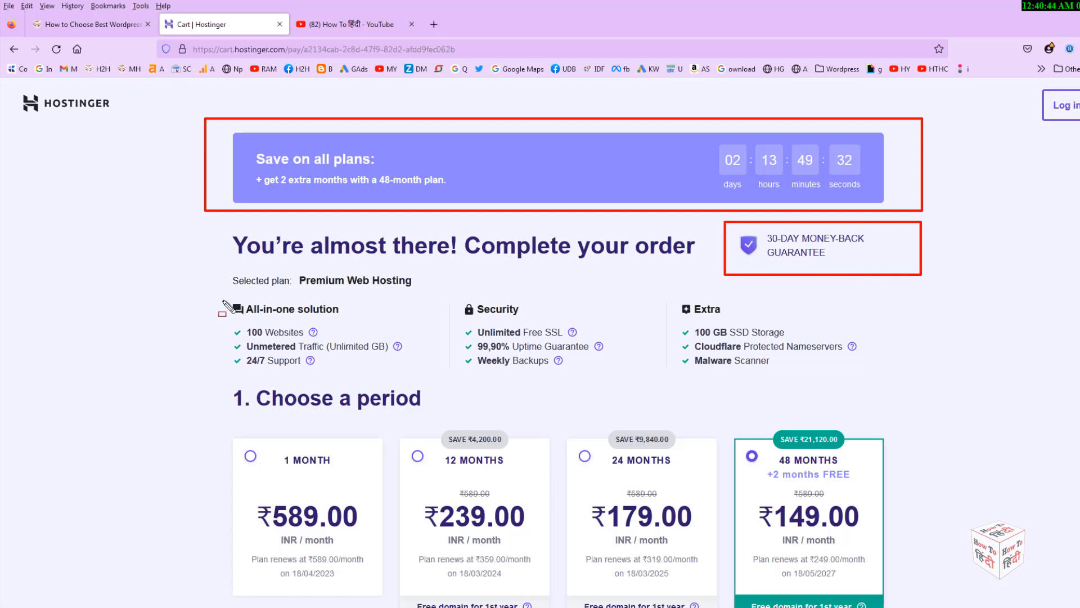
left_click_drag(252, 299, 351, 319)
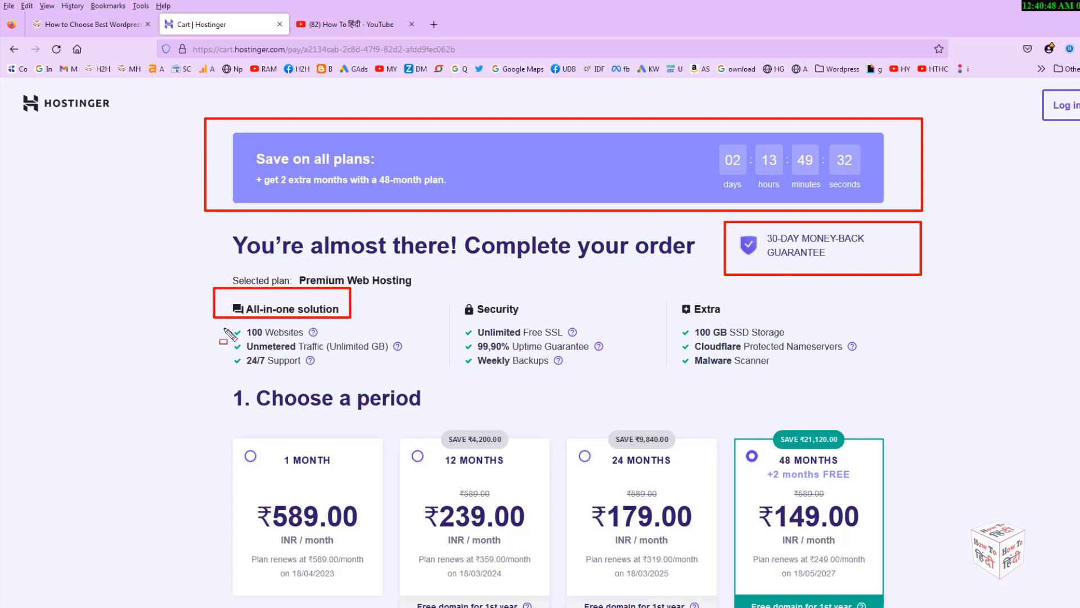
left_click_drag(223, 323, 426, 380)
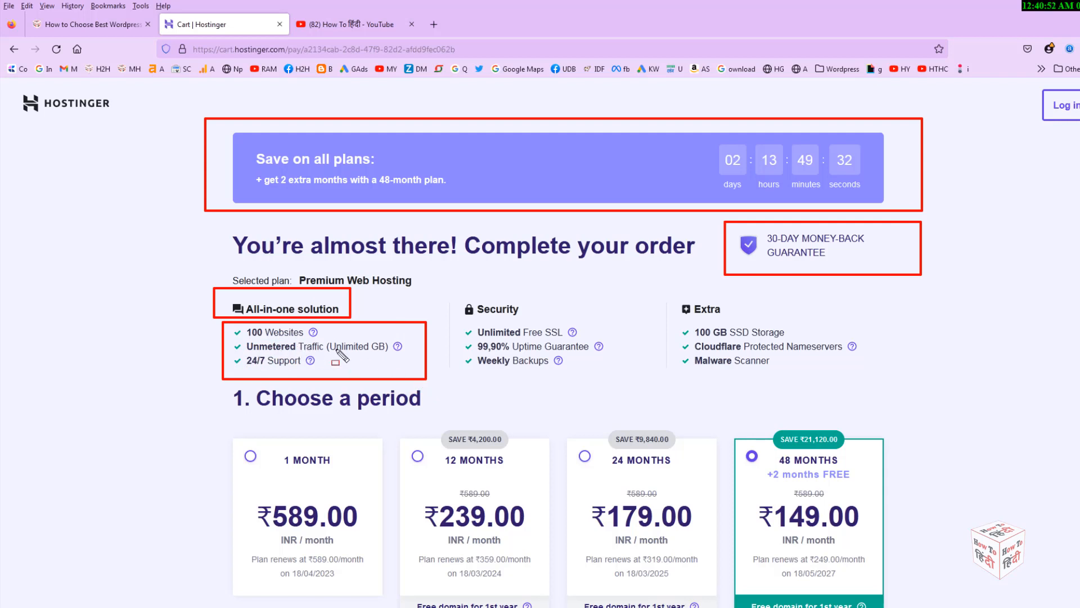
Step: Outline the Security section and its Unlimited Free SSL, 99,90% Uptime Guarantee and Weekly Backups features in red
mouse_move(454, 292)
left_mouse_down()
mouse_move(572, 384)
mouse_move(641, 405)
mouse_move(629, 390)
left_mouse_up()
left_click_drag(457, 317, 612, 338)
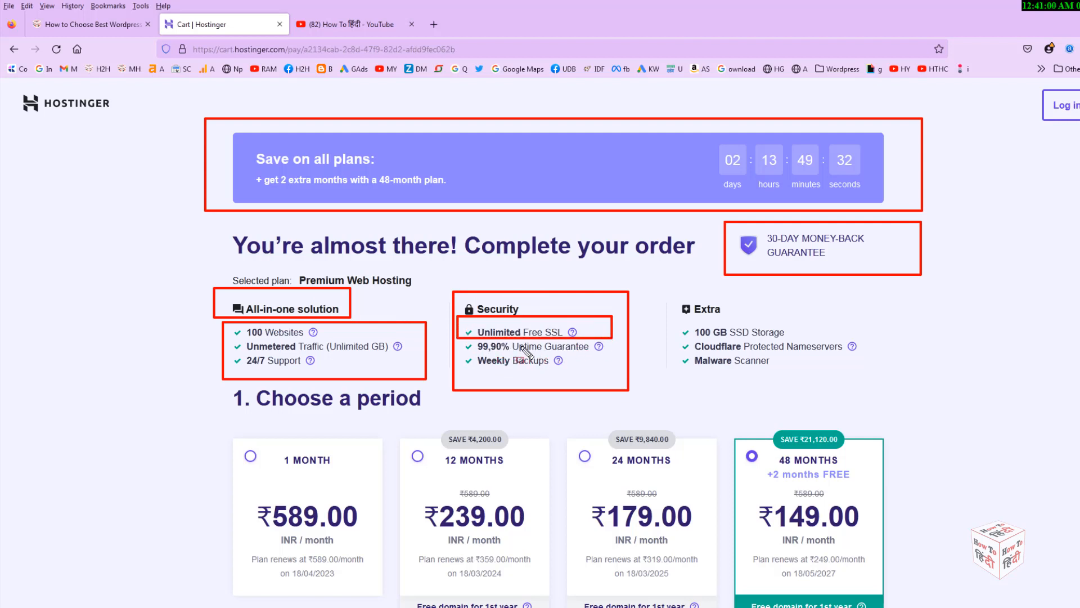
left_click_drag(462, 339, 619, 356)
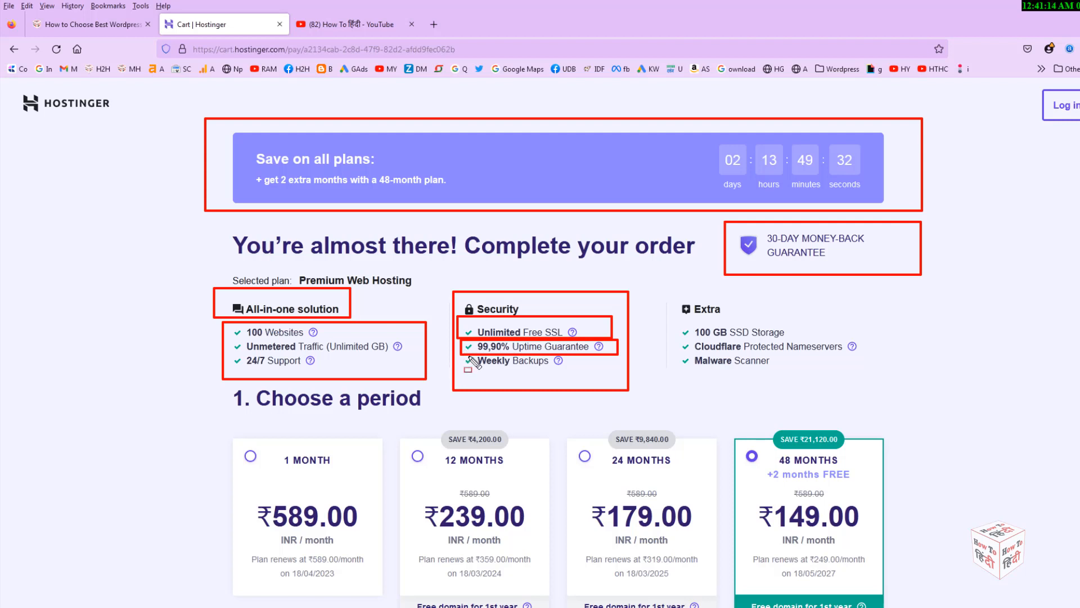
left_click_drag(462, 354, 566, 370)
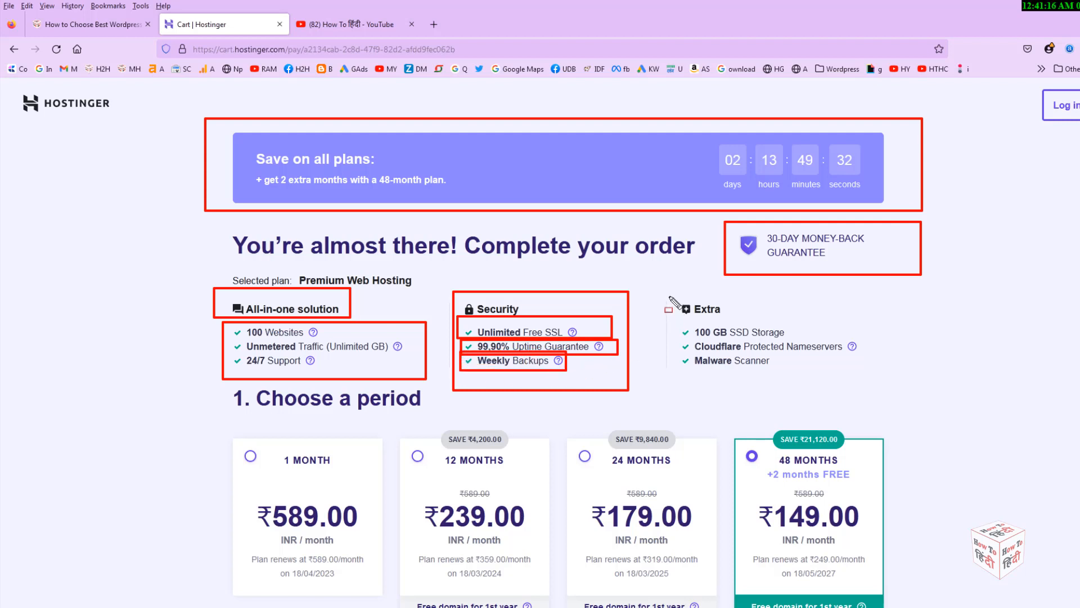
Step: Outline the Extra heading and its three features plus the Premium Web Hosting plan name in red, and clear all outlines
left_click_drag(669, 297, 796, 342)
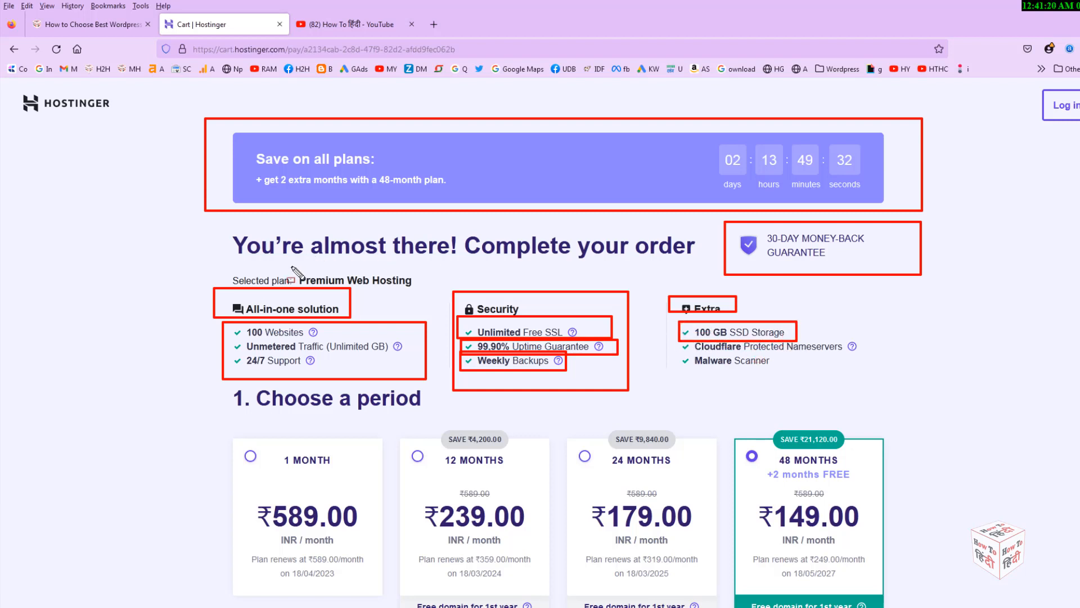
left_click_drag(285, 262, 420, 289)
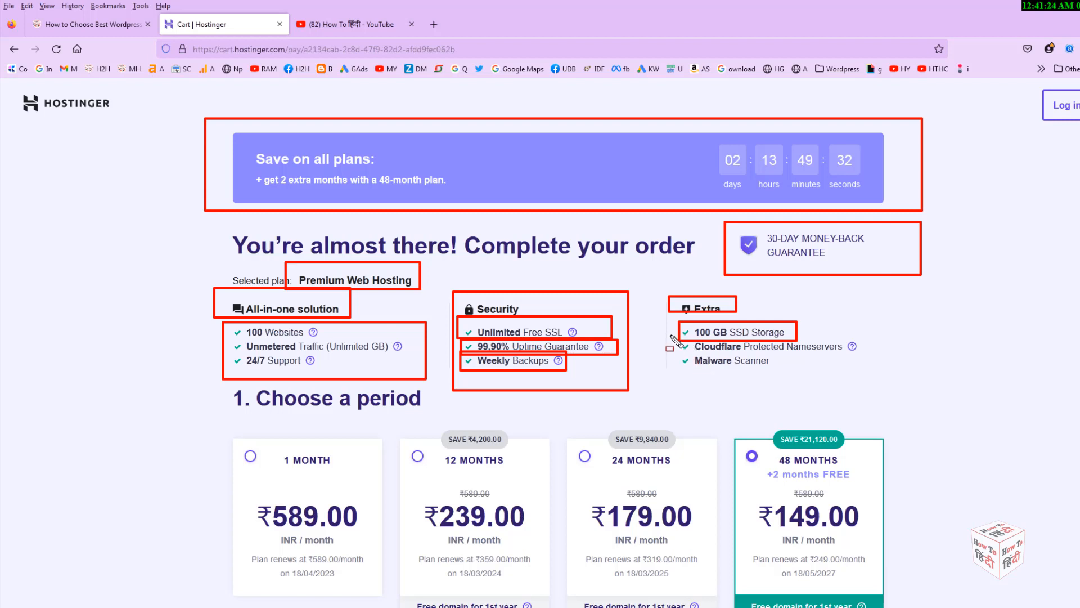
mouse_move(670, 336)
left_mouse_down()
mouse_move(725, 351)
mouse_move(876, 354)
left_mouse_up()
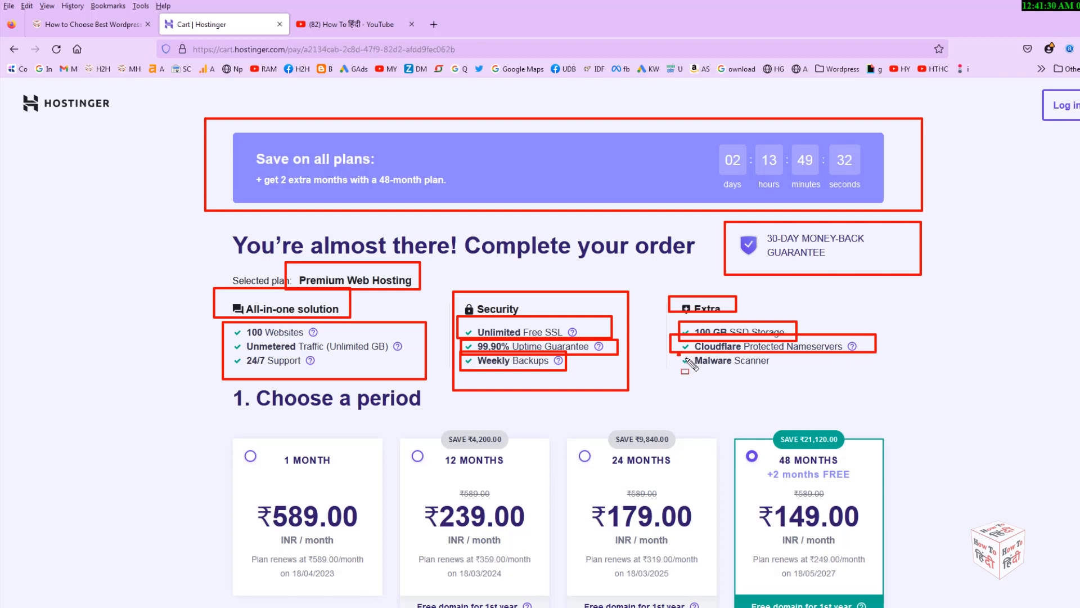
left_click_drag(686, 358, 779, 374)
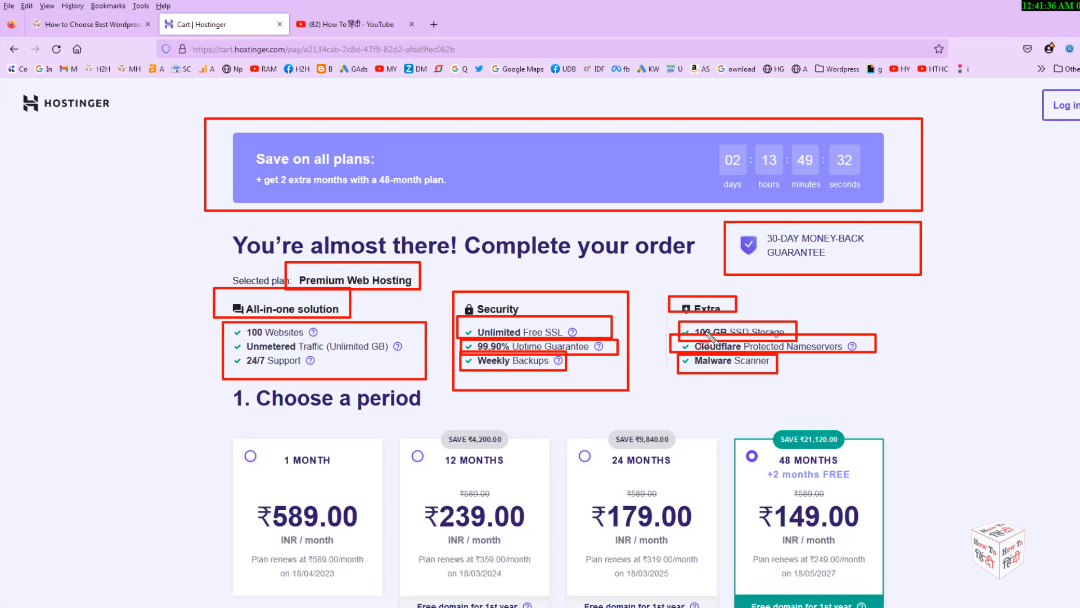
key("Escape")
Step: Outline the Choose a period heading, the 1-month option's ₹589.00 price, and the 12-month and 24-month plans in red
scroll(701, 349, "down", 3)
mouse_move(203, 203)
left_mouse_down()
mouse_move(388, 241)
mouse_move(459, 241)
left_mouse_up()
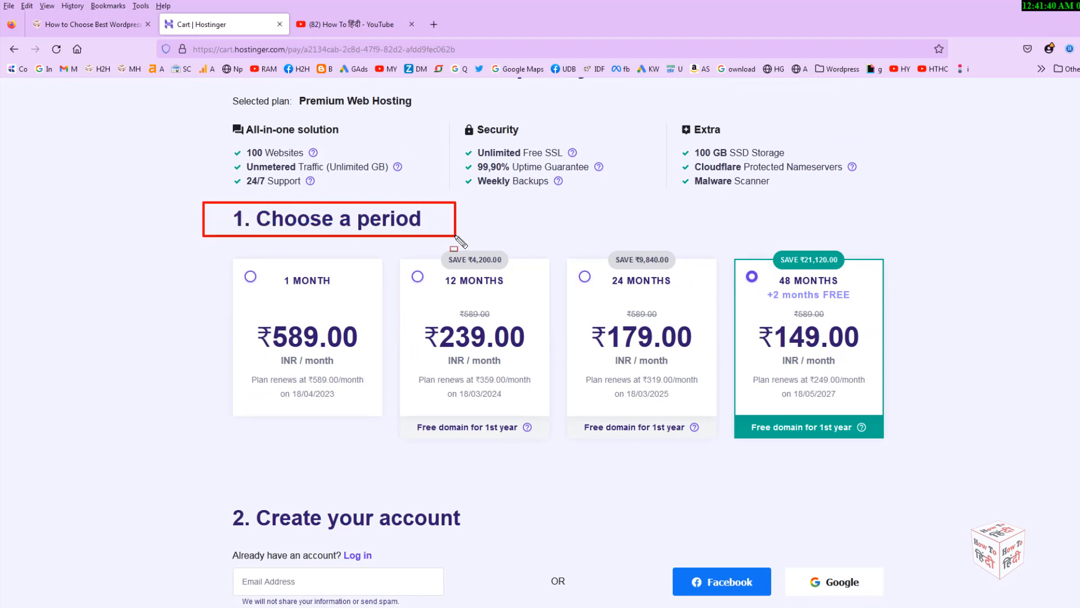
mouse_move(228, 268)
left_mouse_down()
mouse_move(269, 288)
mouse_move(369, 370)
left_mouse_up()
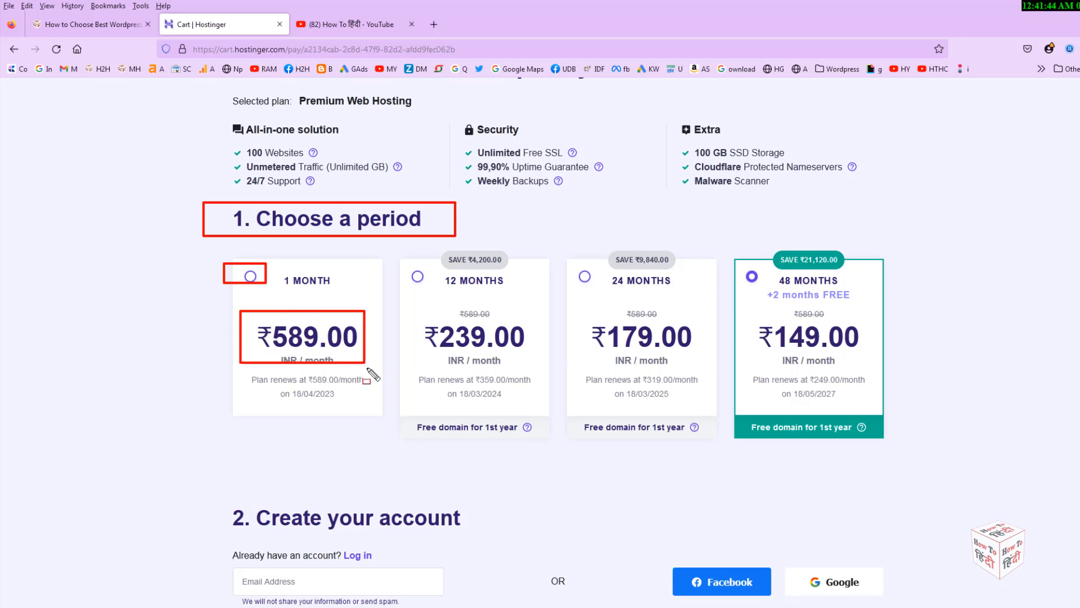
mouse_move(397, 269)
left_mouse_down()
mouse_move(506, 415)
mouse_move(567, 432)
left_mouse_up()
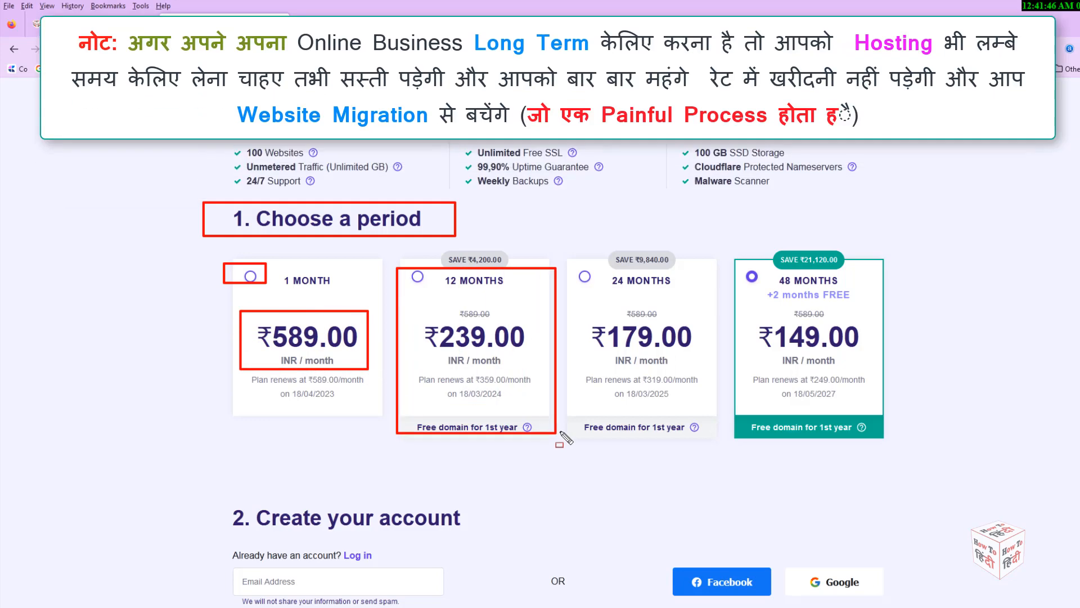
mouse_move(569, 260)
left_mouse_down()
mouse_move(682, 417)
mouse_move(716, 428)
left_mouse_up()
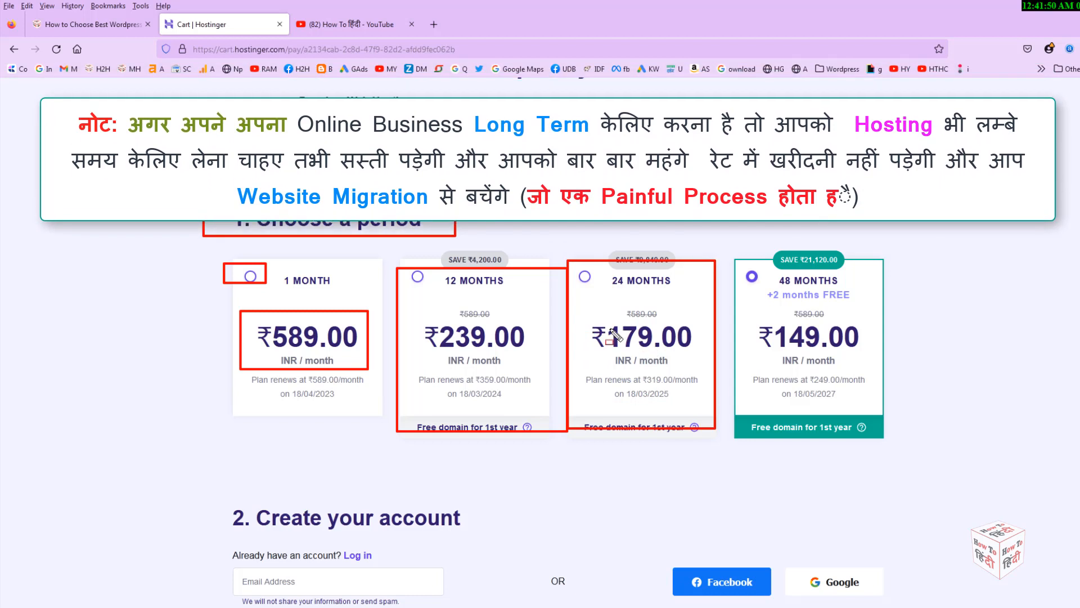
Step: Outline the 48 Months label and the whole 48-month ₹149.00 plan card in red
left_click_drag(768, 270, 852, 292)
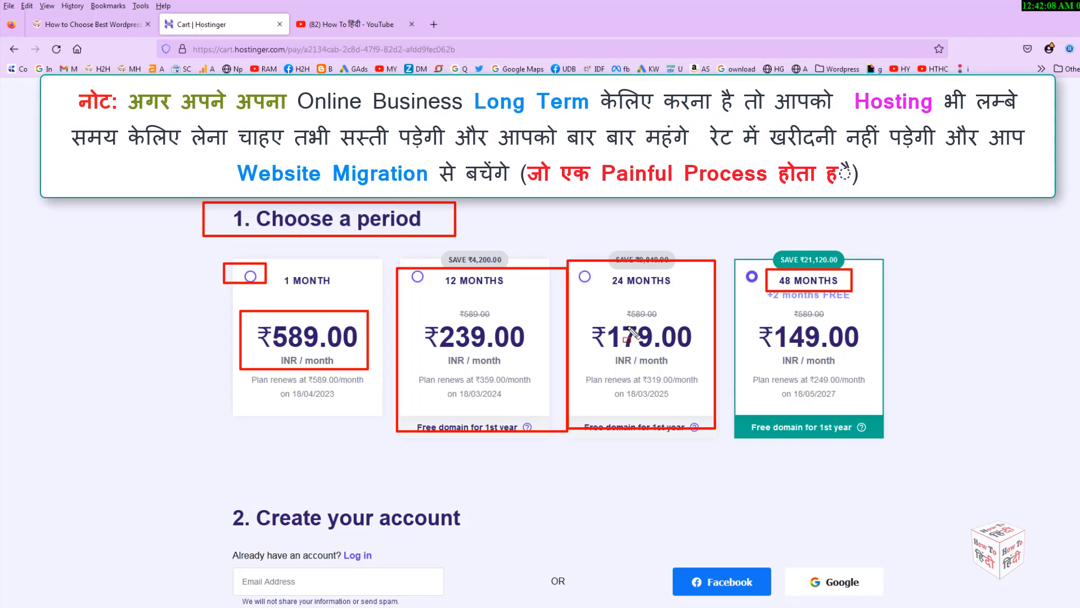
left_click_drag(726, 235, 747, 286)
left_click_drag(767, 322, 900, 449)
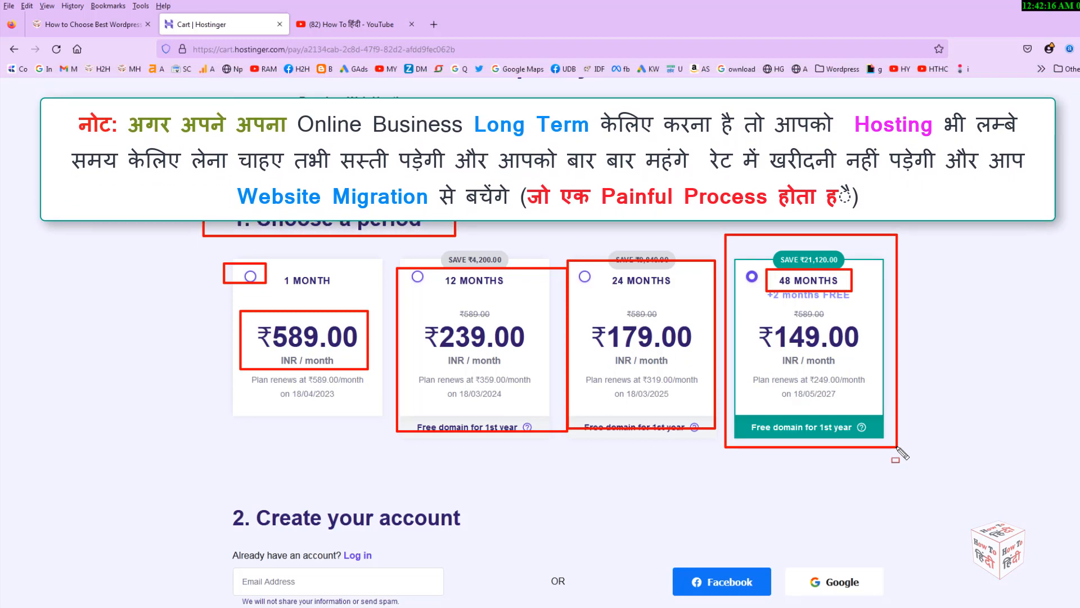
Step: Replace the period outlines with red ones around the Create your account heading, Email Address field, and Facebook and Google options, and clear them all
key("Escape")
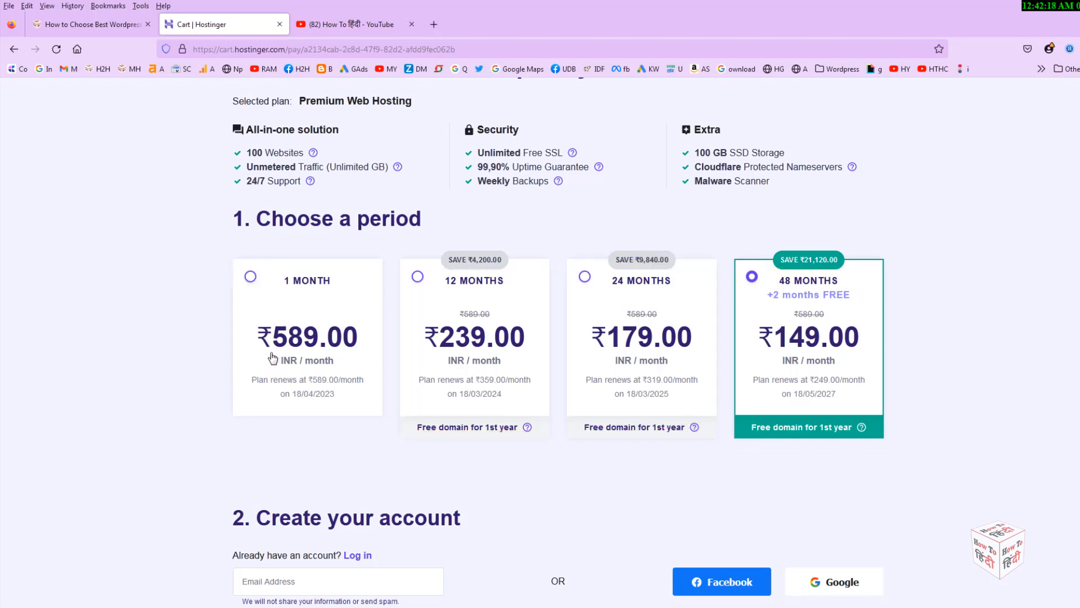
scroll(739, 343, "down", 4)
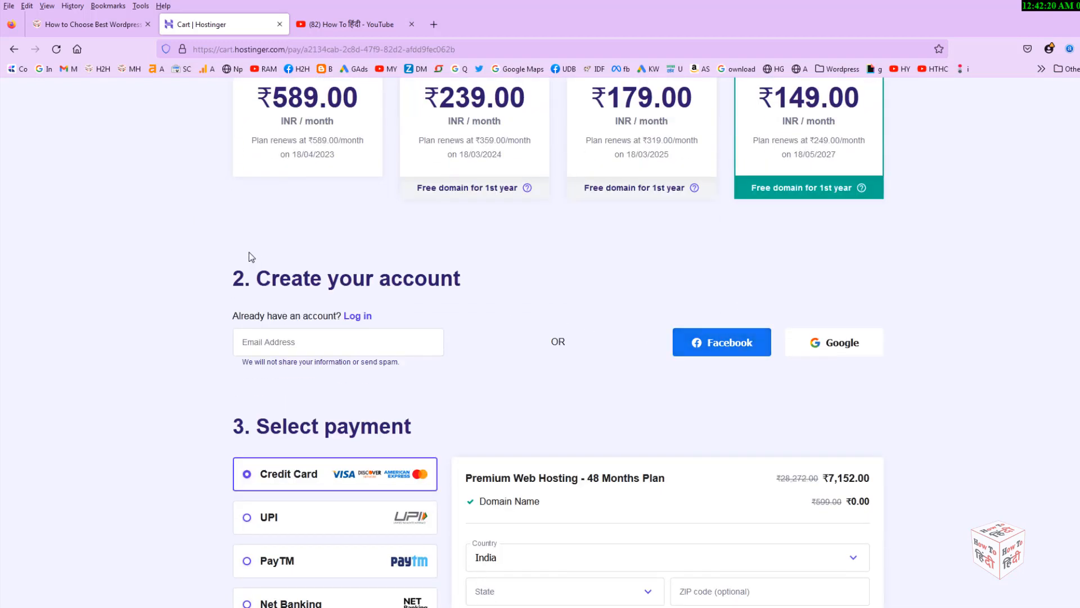
mouse_move(204, 253)
left_mouse_down()
mouse_move(468, 302)
mouse_move(489, 295)
left_mouse_up()
mouse_move(211, 317)
left_mouse_down()
mouse_move(327, 364)
mouse_move(419, 369)
left_mouse_up()
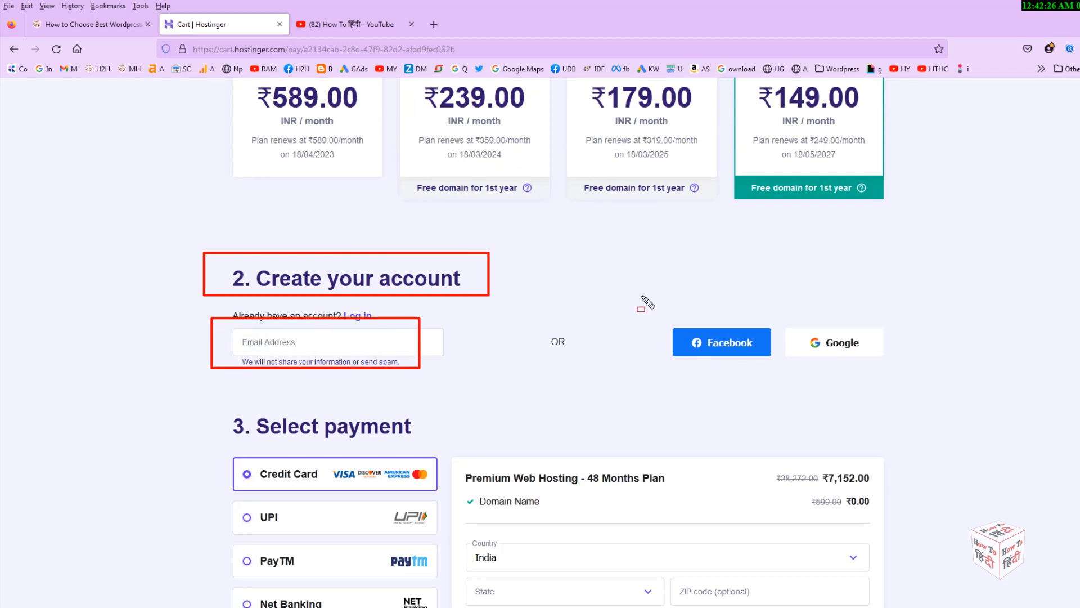
left_click_drag(642, 295, 784, 381)
left_click_drag(780, 298, 904, 378)
key("Escape")
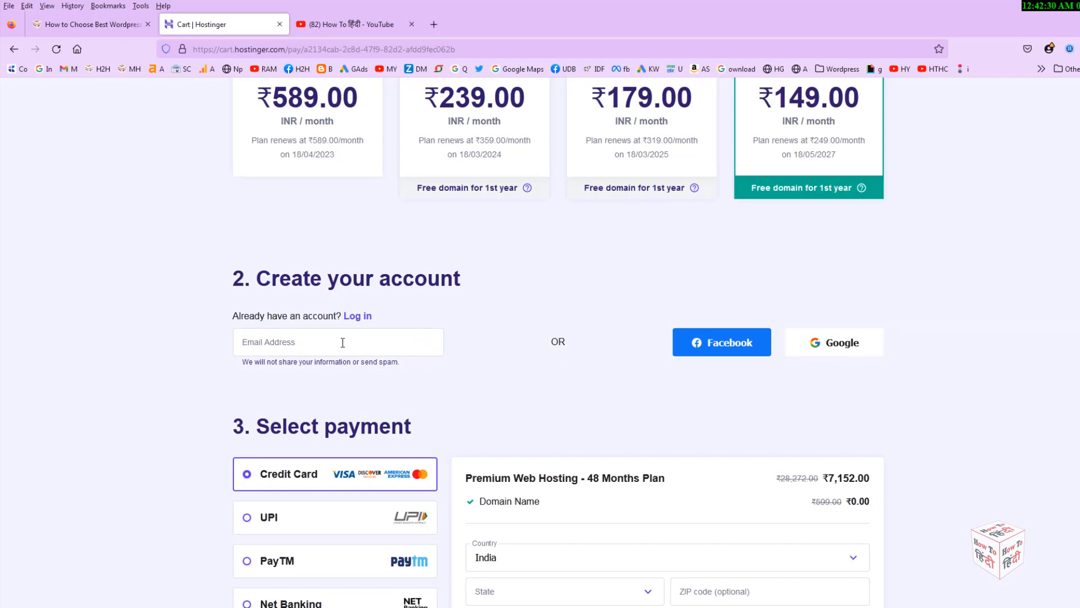
left_click_drag(229, 335, 401, 354)
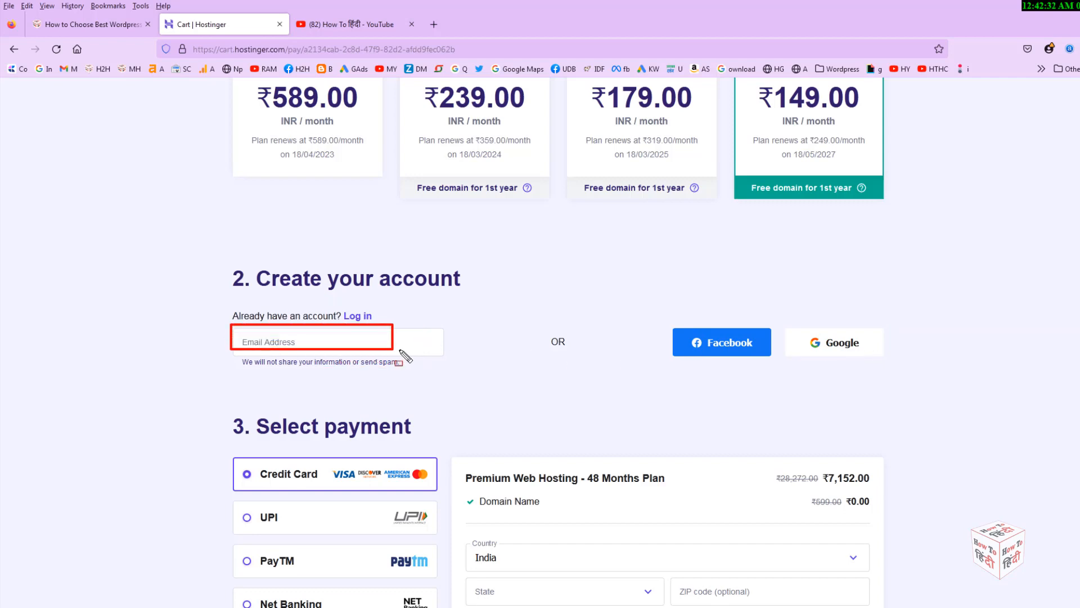
key("Escape")
Step: Outline the Select payment heading, the Credit Card and UPI options, and the remaining payment methods from PayTM to Coingate in red
scroll(391, 361, "down", 2)
scroll(391, 361, "down", 2)
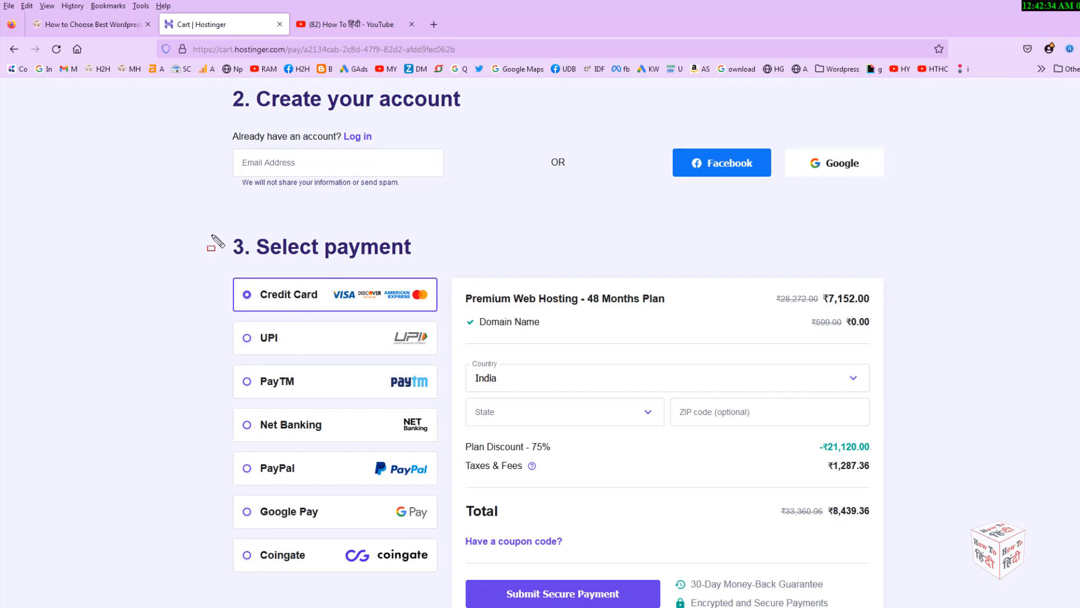
left_click_drag(212, 235, 448, 270)
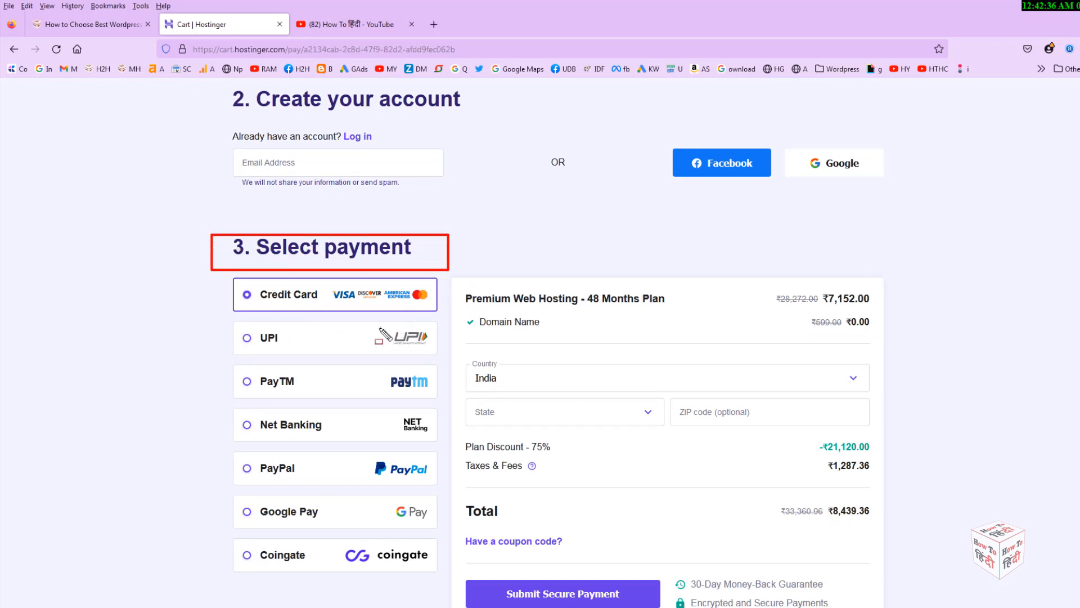
left_click_drag(230, 276, 437, 311)
mouse_move(226, 319)
left_mouse_down()
mouse_move(378, 353)
mouse_move(439, 350)
left_mouse_up()
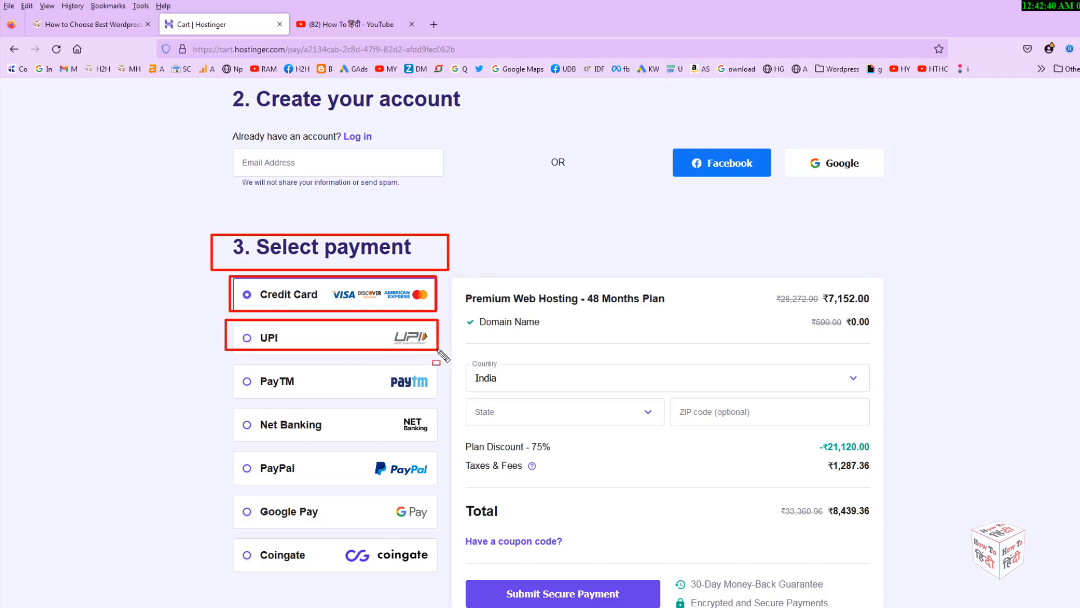
mouse_move(214, 363)
left_mouse_down()
mouse_move(410, 457)
mouse_move(431, 567)
left_mouse_up()
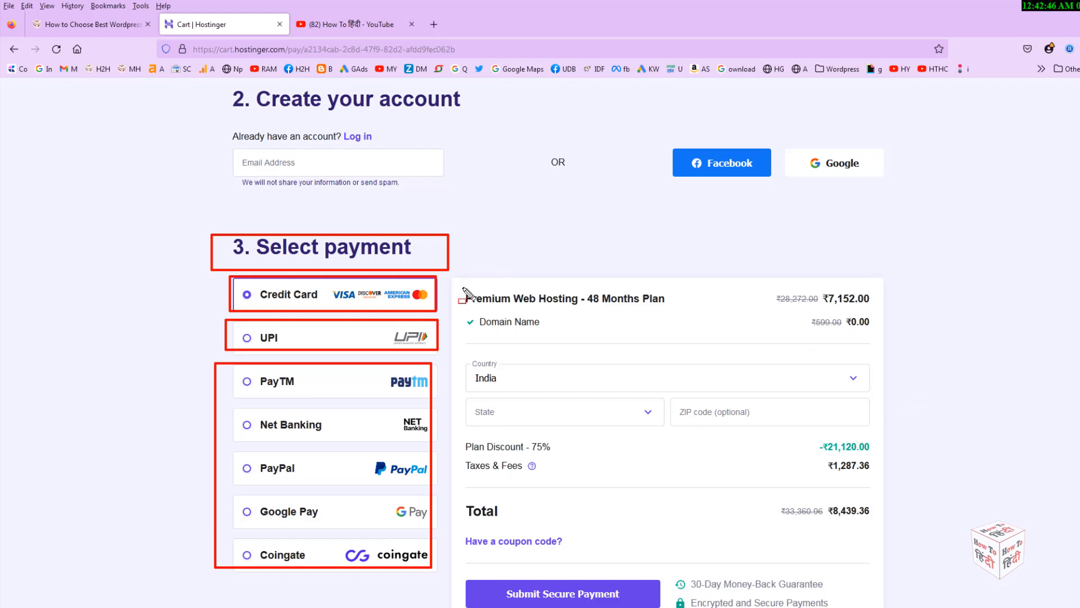
Step: Outline the Premium Web Hosting - 48 Months Plan line with its prices and the Domain Name line with its prices in red
left_click_drag(457, 286, 685, 312)
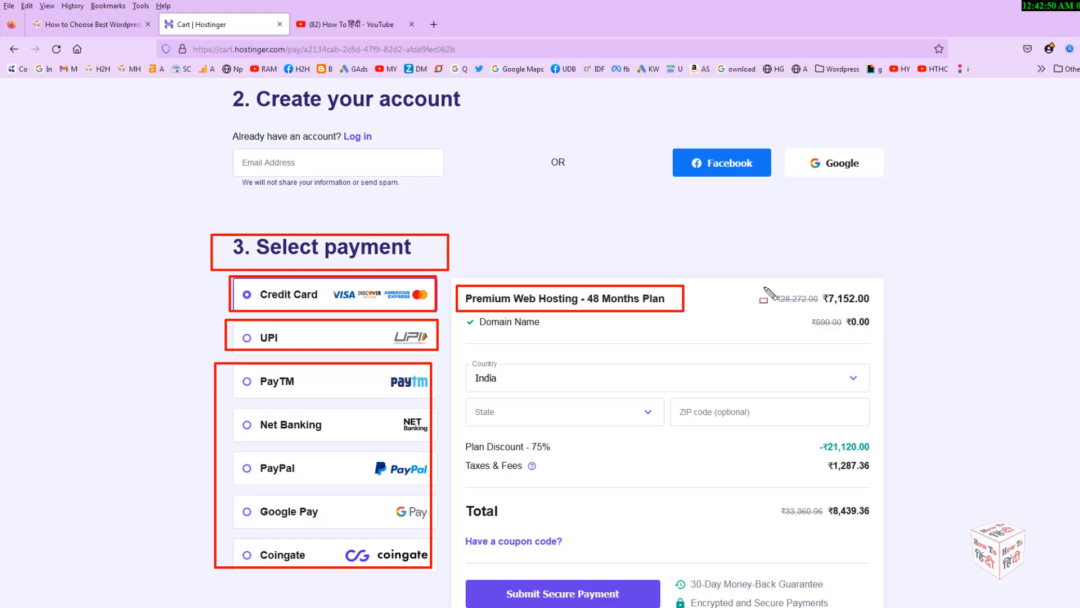
mouse_move(764, 287)
left_mouse_down()
mouse_move(795, 309)
mouse_move(881, 310)
left_mouse_up()
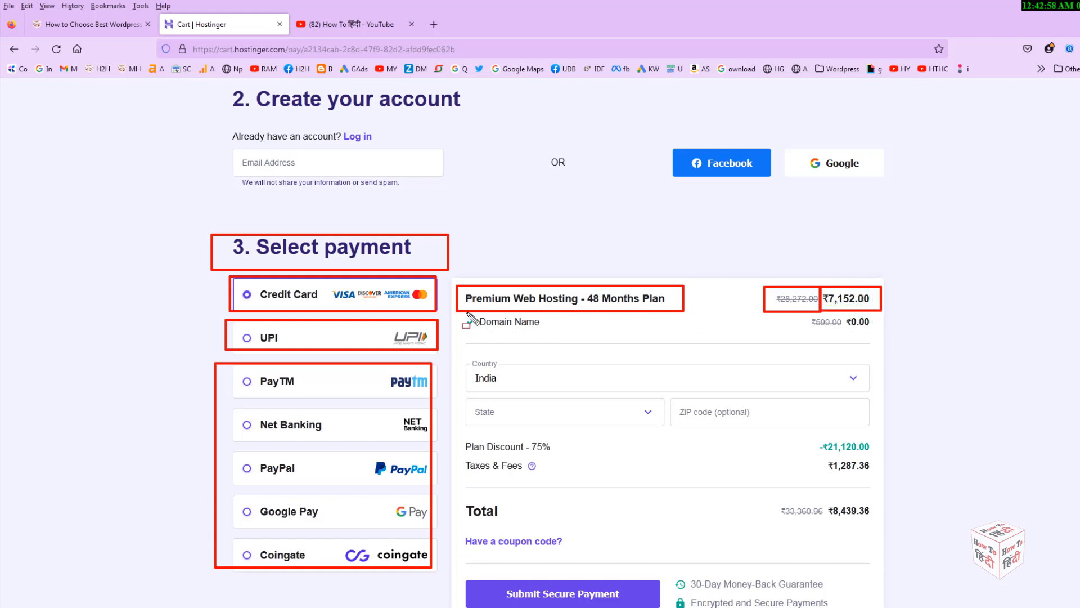
left_click_drag(466, 312, 572, 337)
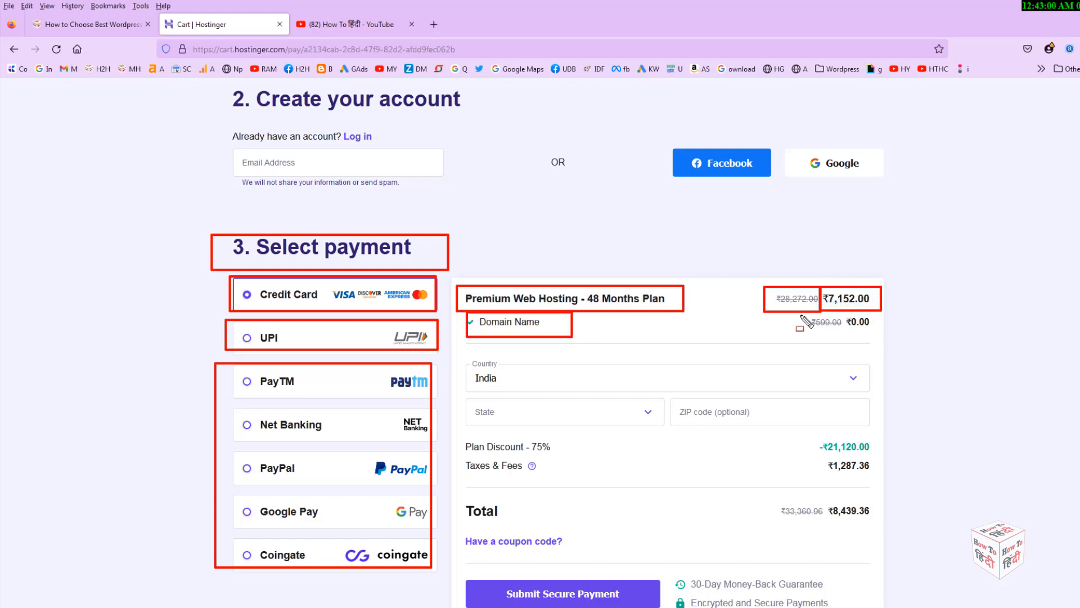
left_click_drag(801, 315, 878, 330)
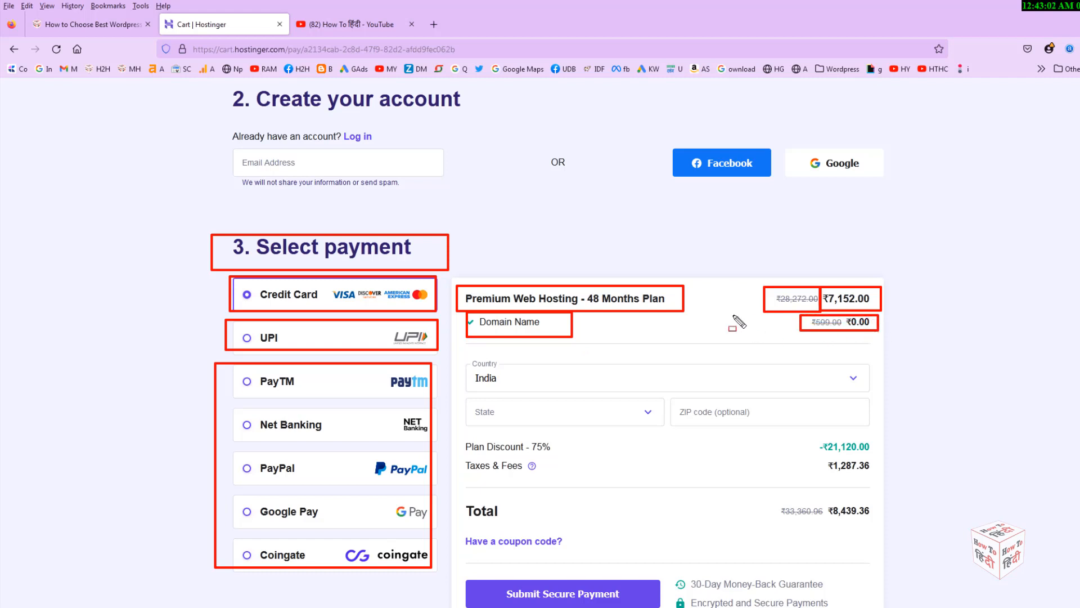
Step: Outline the Country, State and ZIP code fields, the Plan Discount label, and the tax and total amounts in red, and clear all outlines
mouse_move(460, 351)
left_mouse_down()
mouse_move(563, 383)
mouse_move(626, 383)
left_mouse_up()
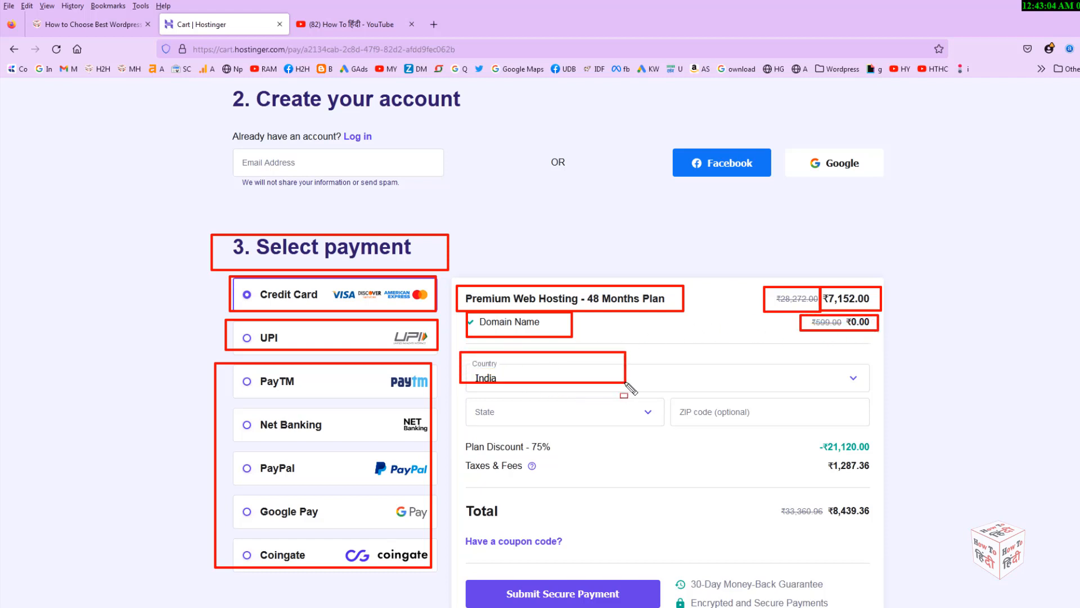
mouse_move(459, 400)
left_mouse_down()
mouse_move(623, 439)
mouse_move(853, 426)
left_mouse_up()
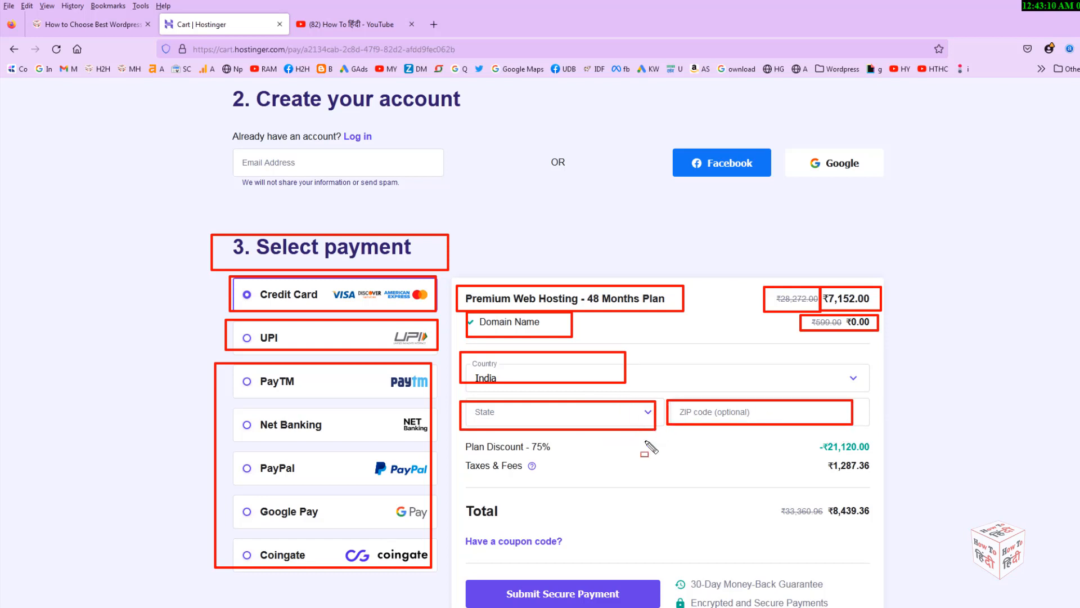
left_click_drag(457, 436, 565, 460)
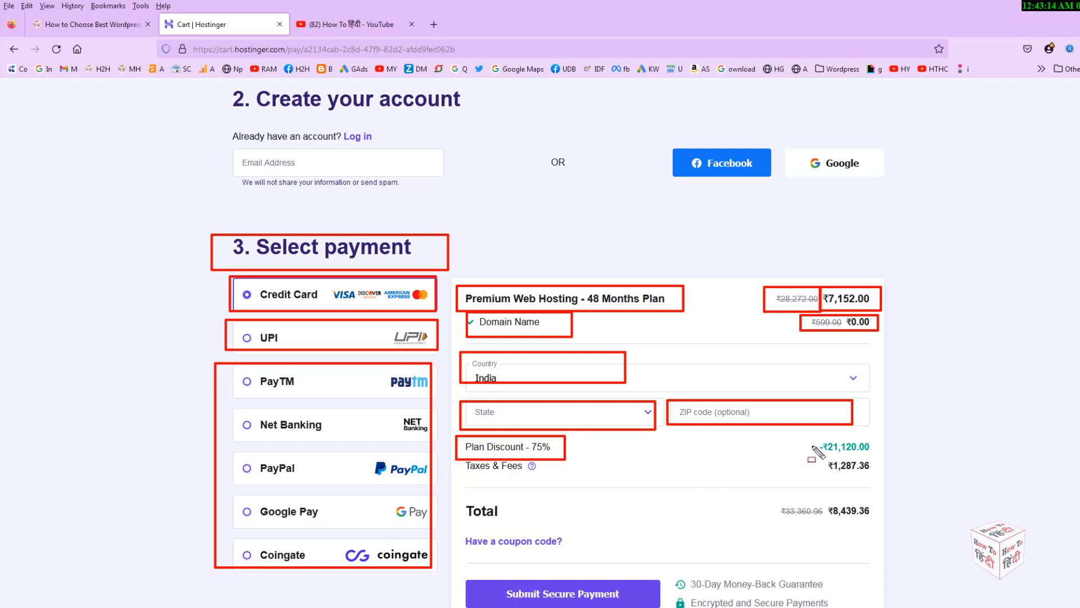
left_click_drag(820, 457, 880, 478)
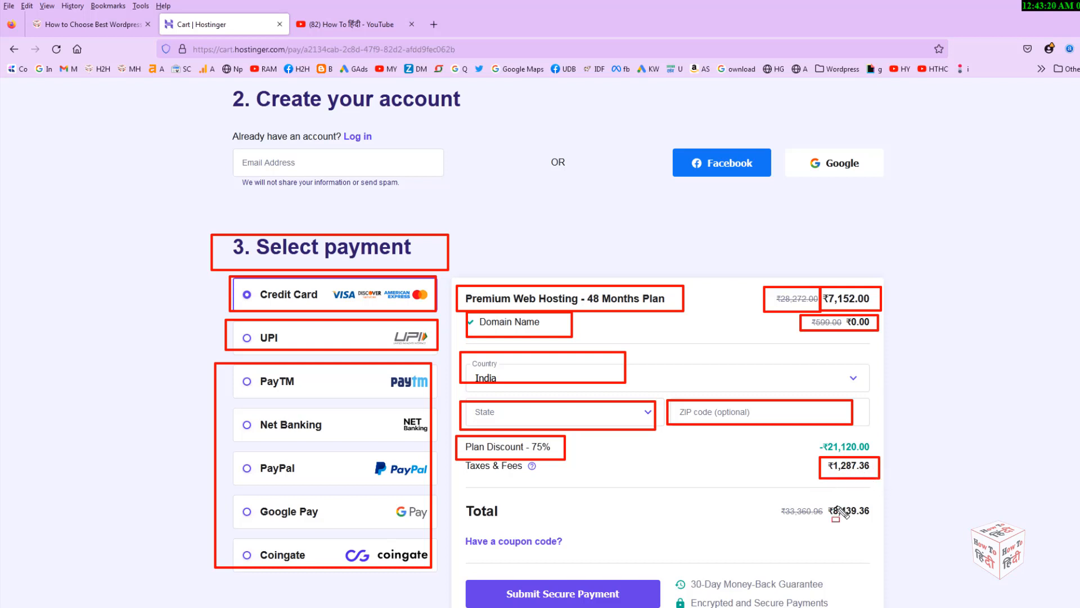
left_click_drag(825, 498, 881, 520)
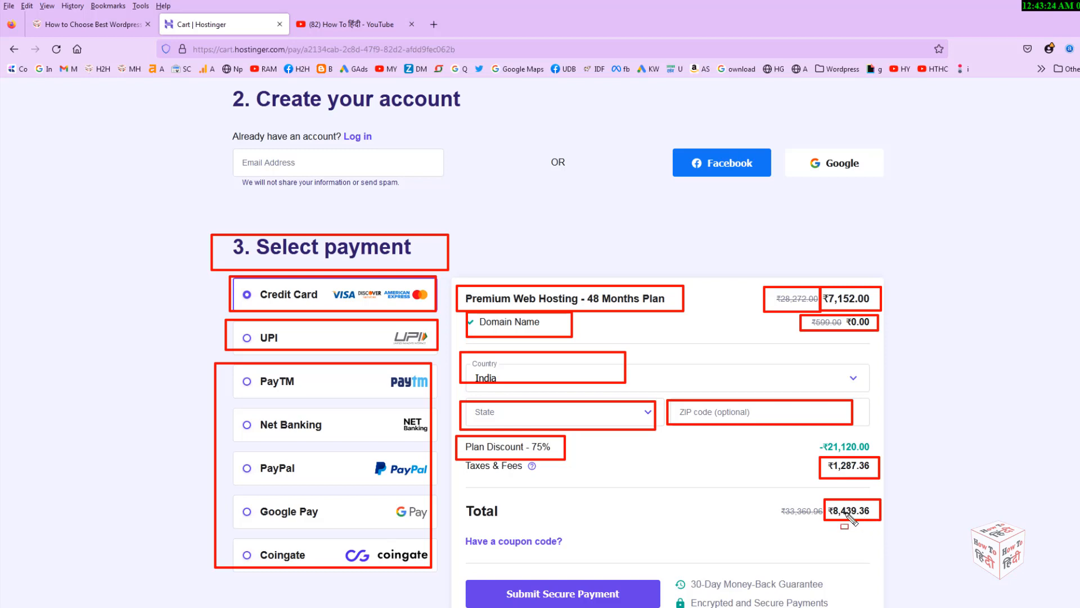
key("Escape")
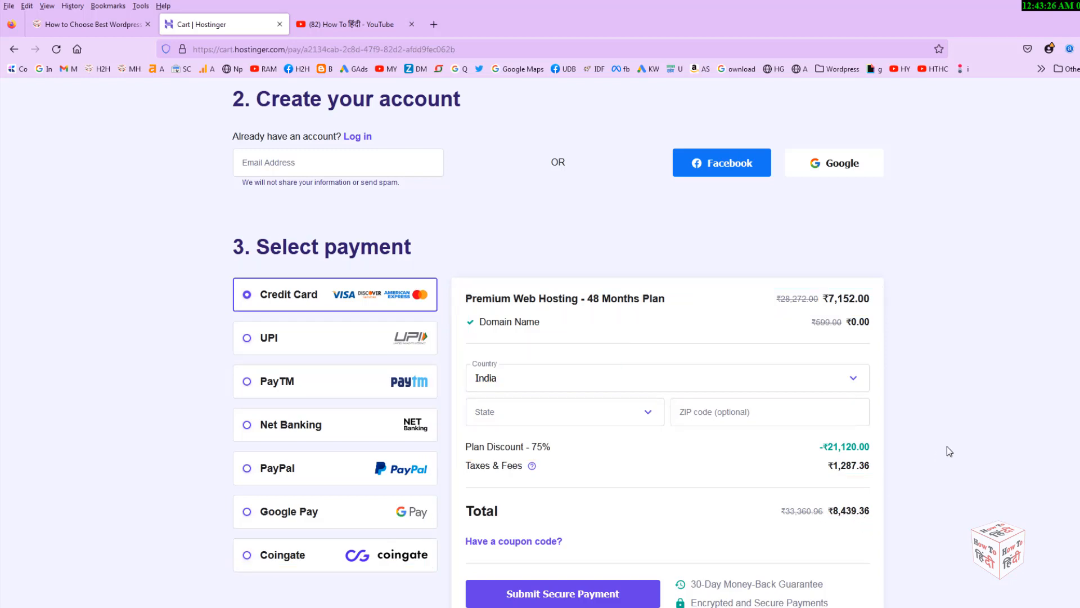
Step: Outline the Plan Discount and Taxes & Fees amounts together in red, and clear the outline
scroll(948, 447, "down", 3)
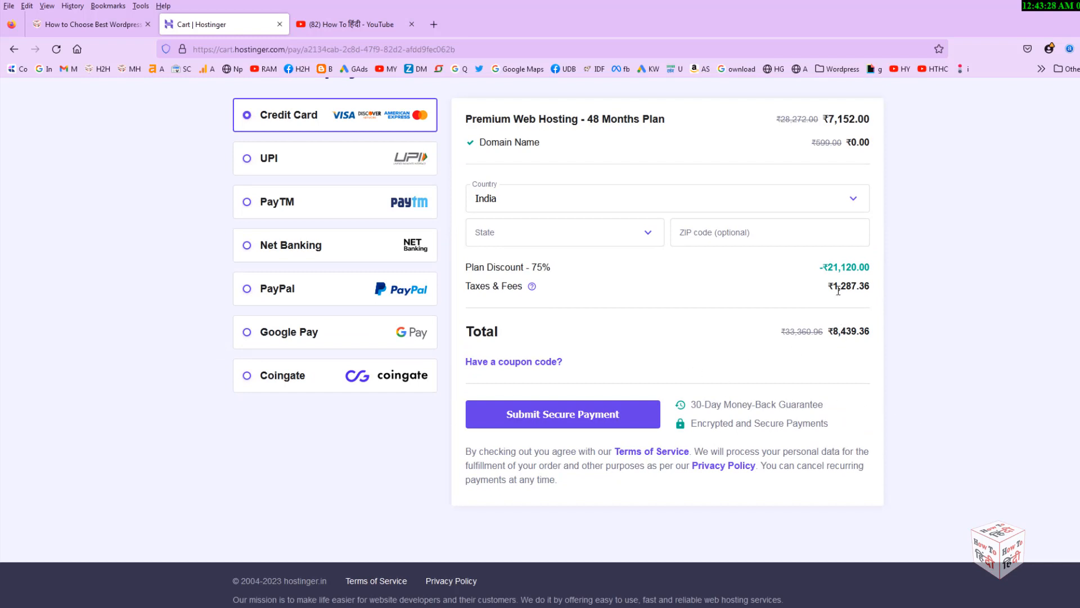
mouse_move(806, 257)
left_mouse_down()
mouse_move(887, 286)
mouse_move(899, 312)
left_mouse_up()
key("Escape")
scroll(588, 328, "up", 3)
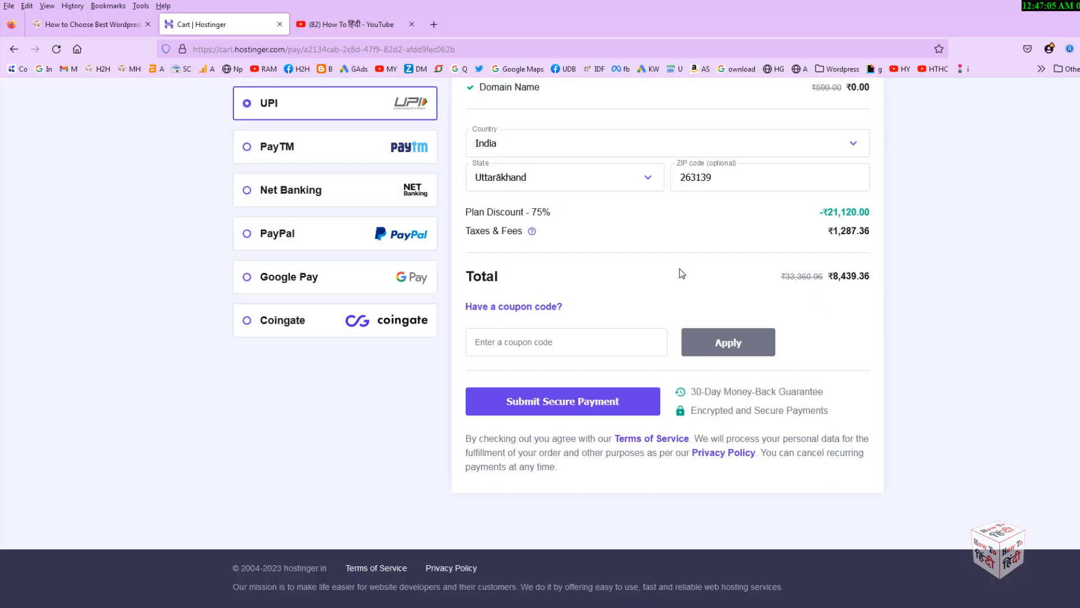
Step: Outline the discounted Total amount and the empty coupon code field in red, and clear both outlines
key("ctrl+alt+d")
left_click_drag(825, 265, 881, 291)
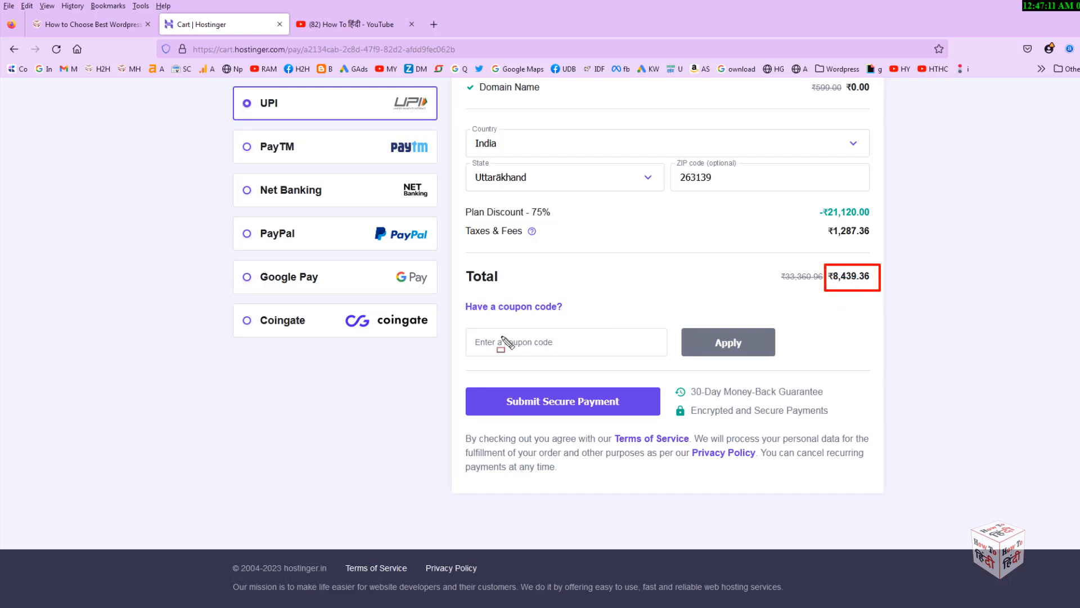
mouse_move(457, 322)
left_mouse_down()
mouse_move(630, 365)
mouse_move(669, 362)
left_mouse_up()
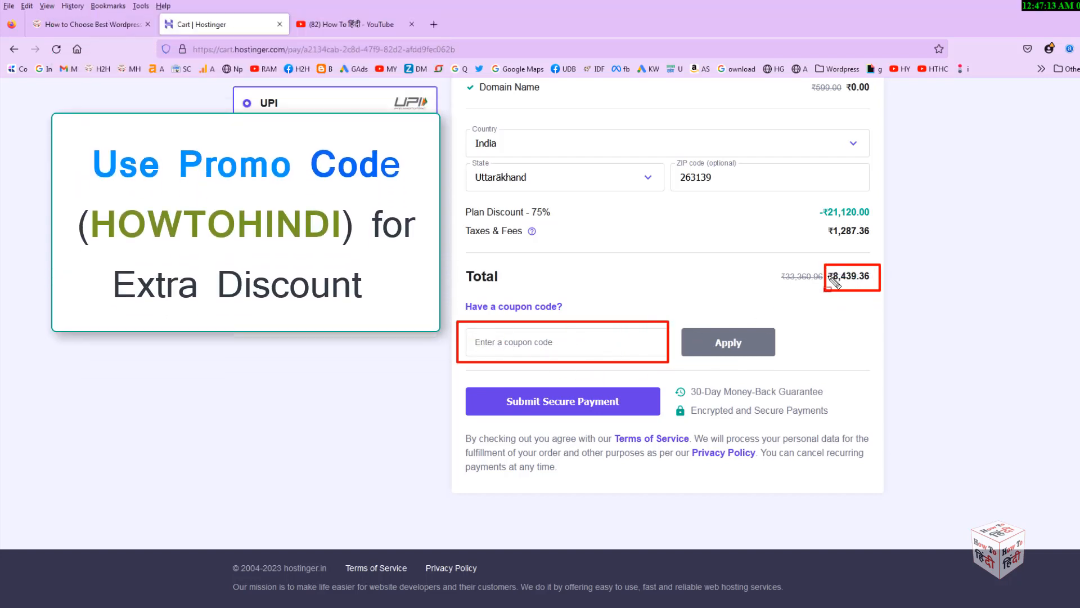
key("ctrl+alt+d")
Step: Apply the coupon code HOWTOHINDI to the order
left_click(556, 348)
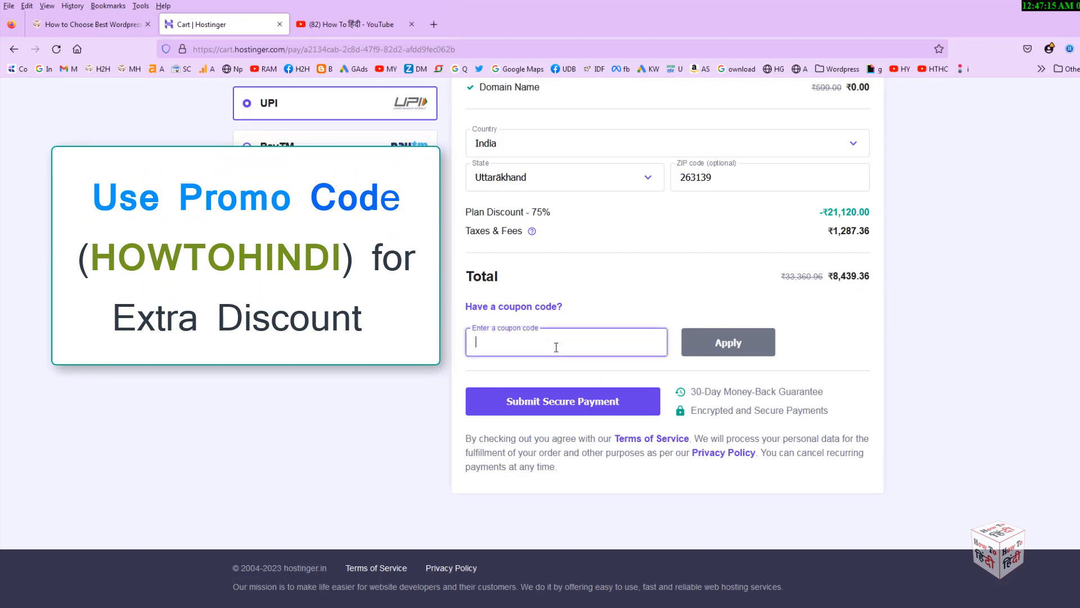
type("HOW")
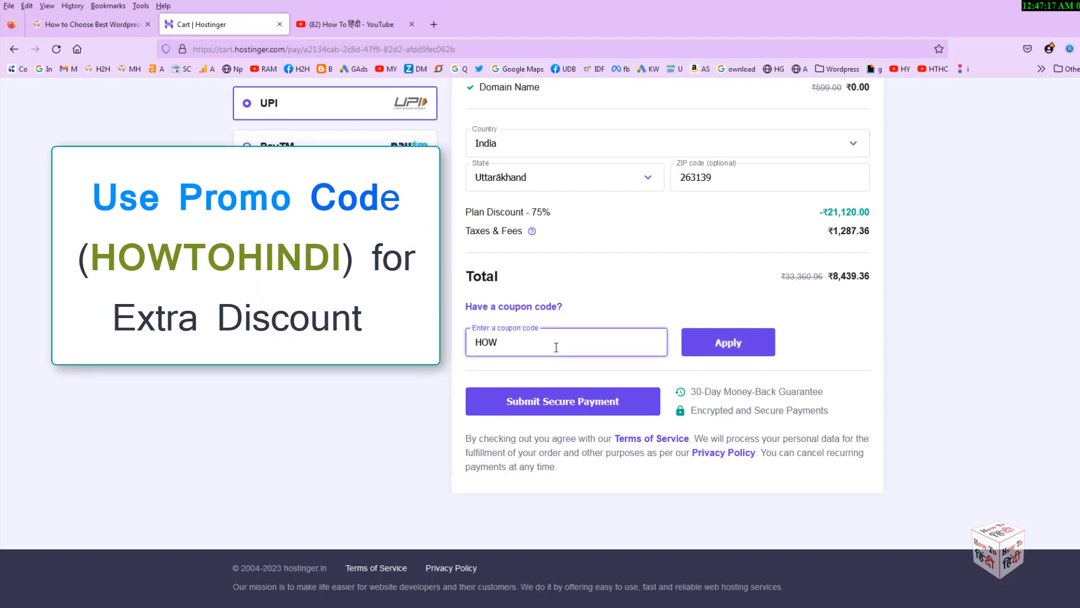
type("TOHINDI")
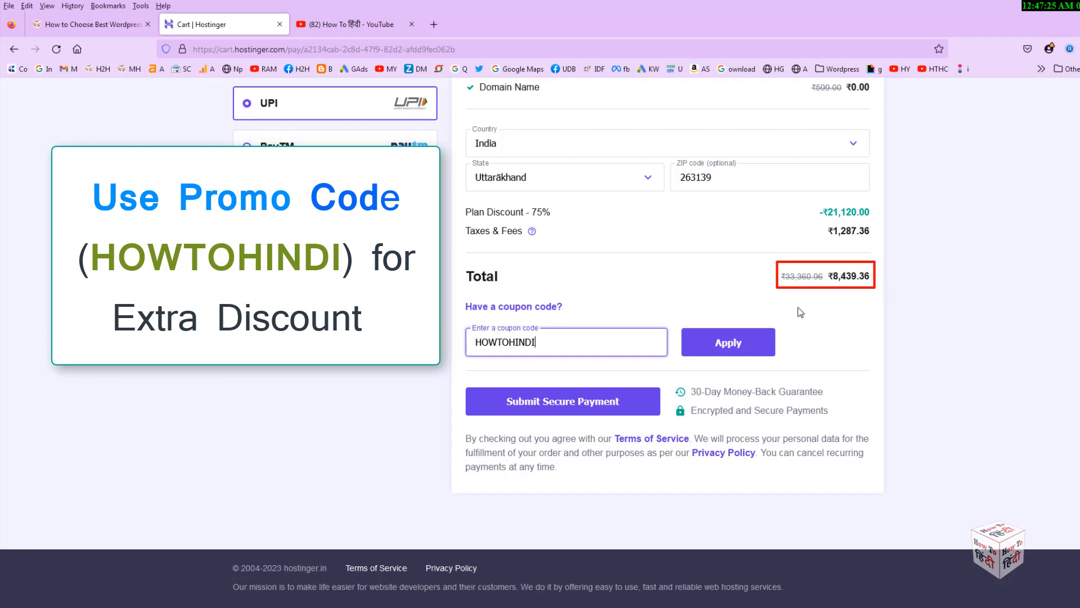
left_click(737, 345)
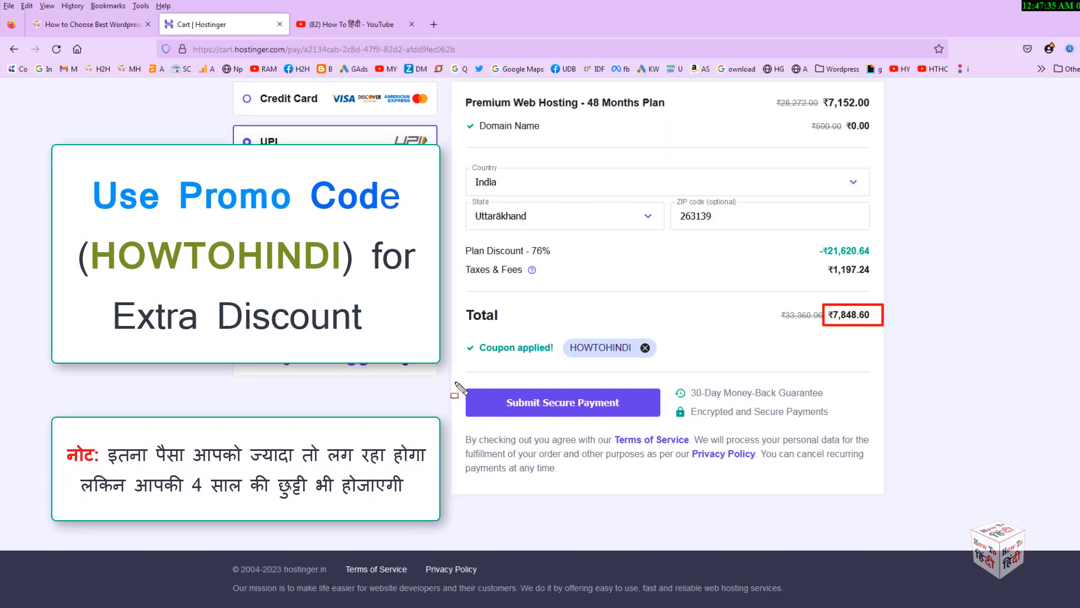
Step: Outline Submit Secure Payment in red, clear the outlines, and submit the order for payment by UPI
left_click_drag(453, 381, 669, 425)
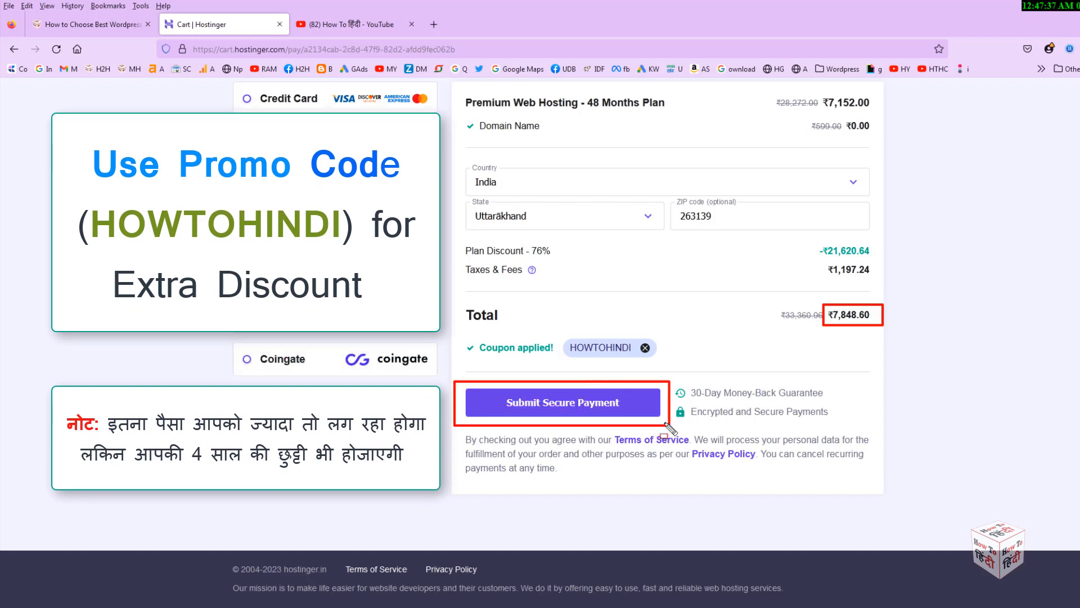
key("Escape")
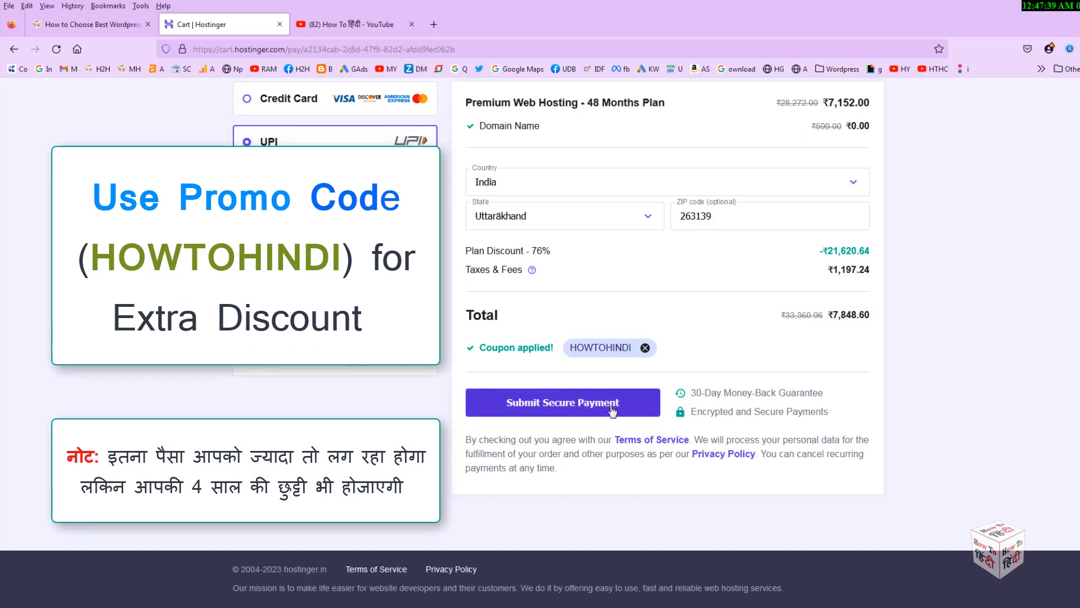
left_click(612, 411)
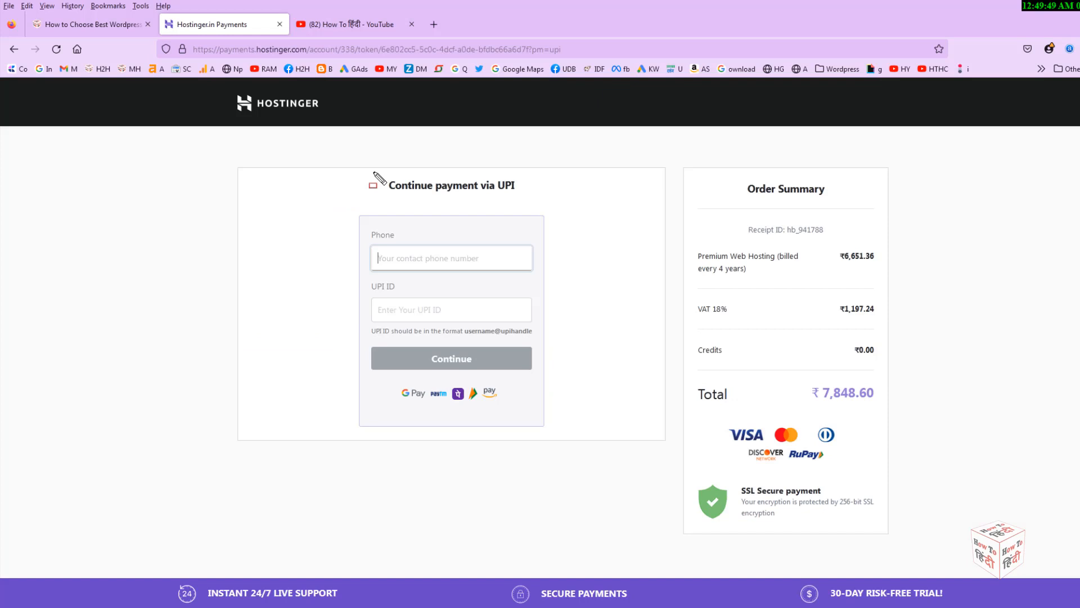
Step: Outline the Continue payment via UPI heading, the Phone and UPI ID fields, and the Continue option in red
left_click_drag(374, 172, 531, 197)
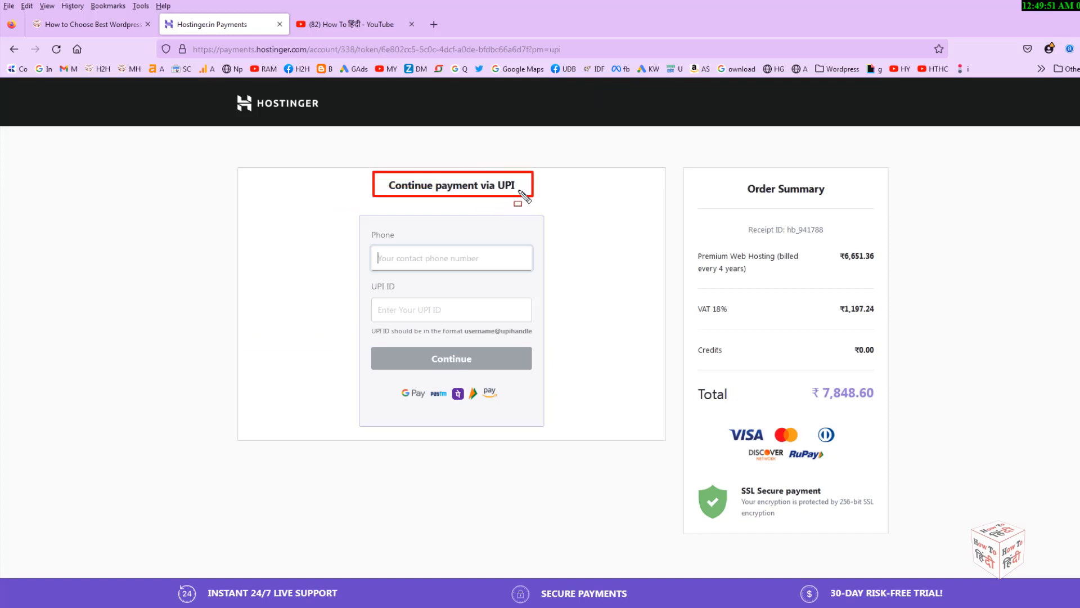
left_click_drag(361, 221, 546, 270)
mouse_move(359, 283)
left_mouse_down()
mouse_move(445, 315)
mouse_move(544, 332)
left_mouse_up()
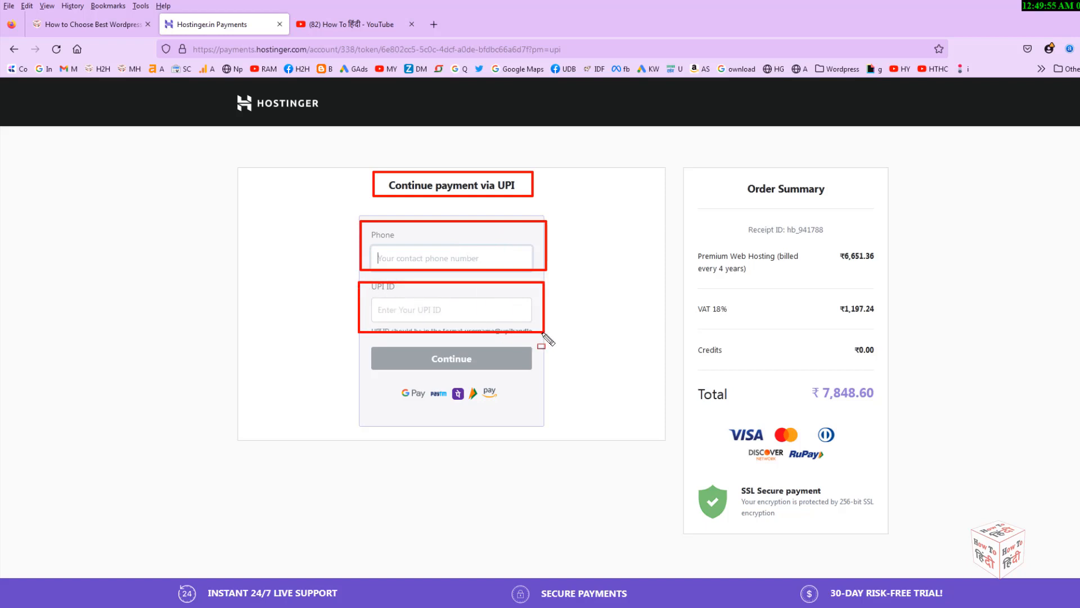
left_click_drag(408, 349, 502, 370)
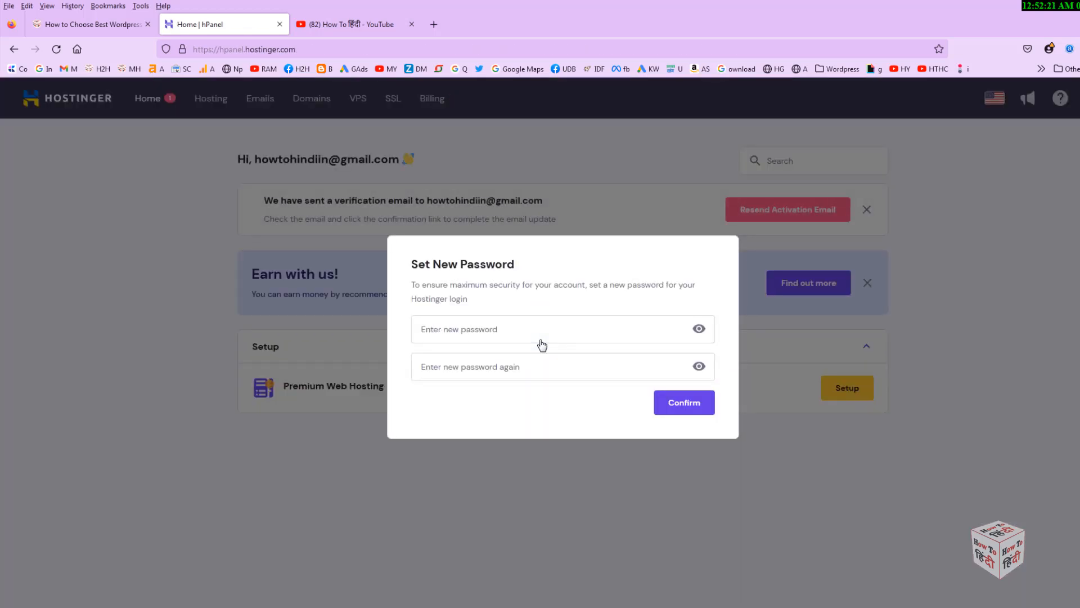
Step: Outline the Set New Password heading and the two new password fields in red
left_click_drag(400, 248, 540, 275)
mouse_move(411, 313)
left_mouse_down()
mouse_move(550, 338)
mouse_move(715, 344)
left_mouse_up()
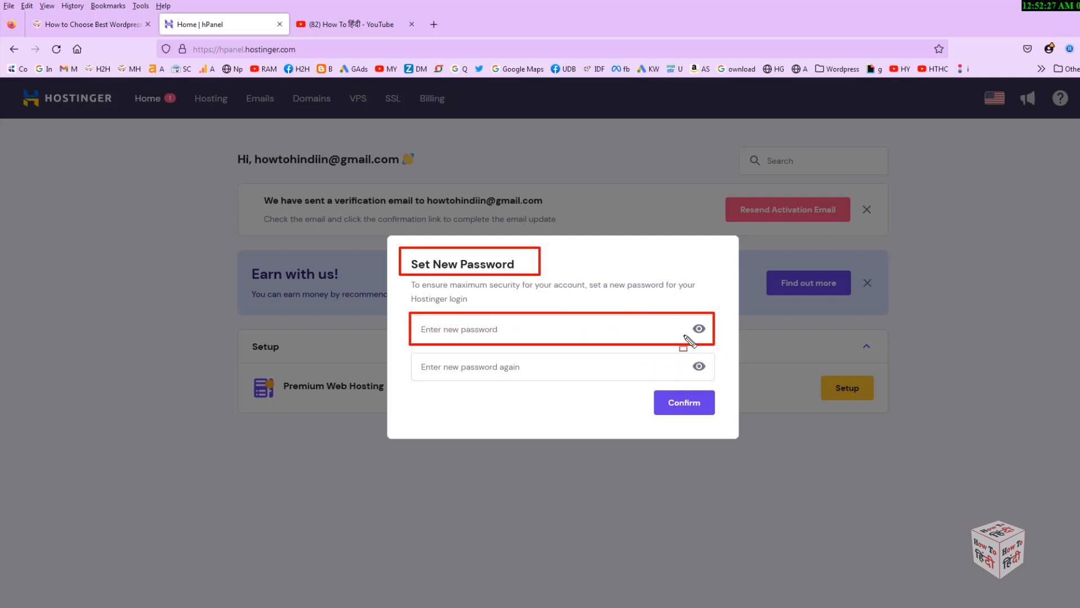
left_click_drag(406, 351, 717, 381)
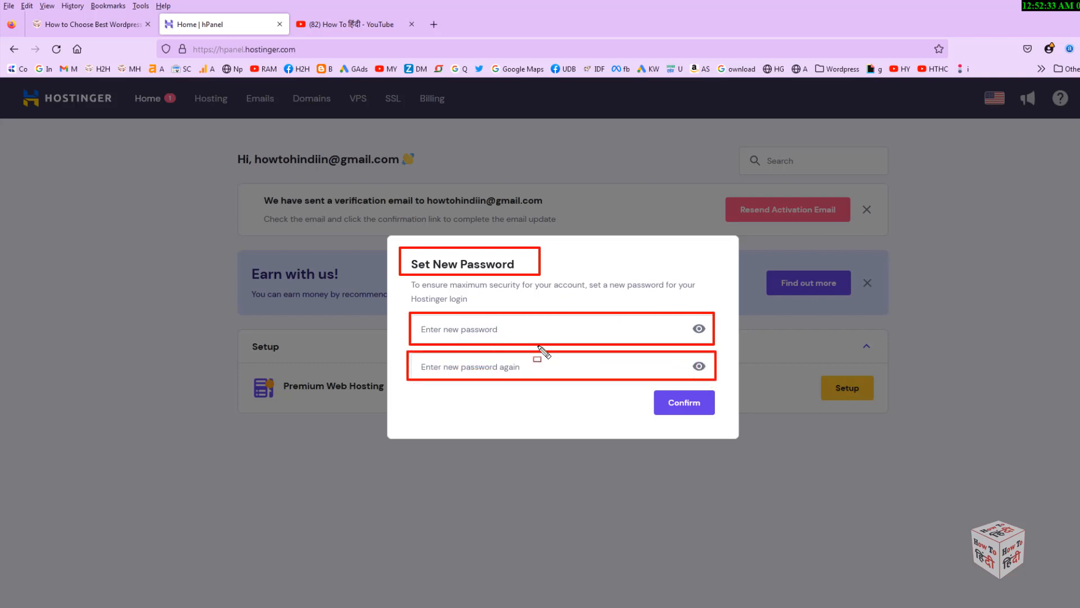
Step: Clear the outlines, enter the new account password in both fields, and confirm it after briefly outlining the Confirm option in red
key("Escape")
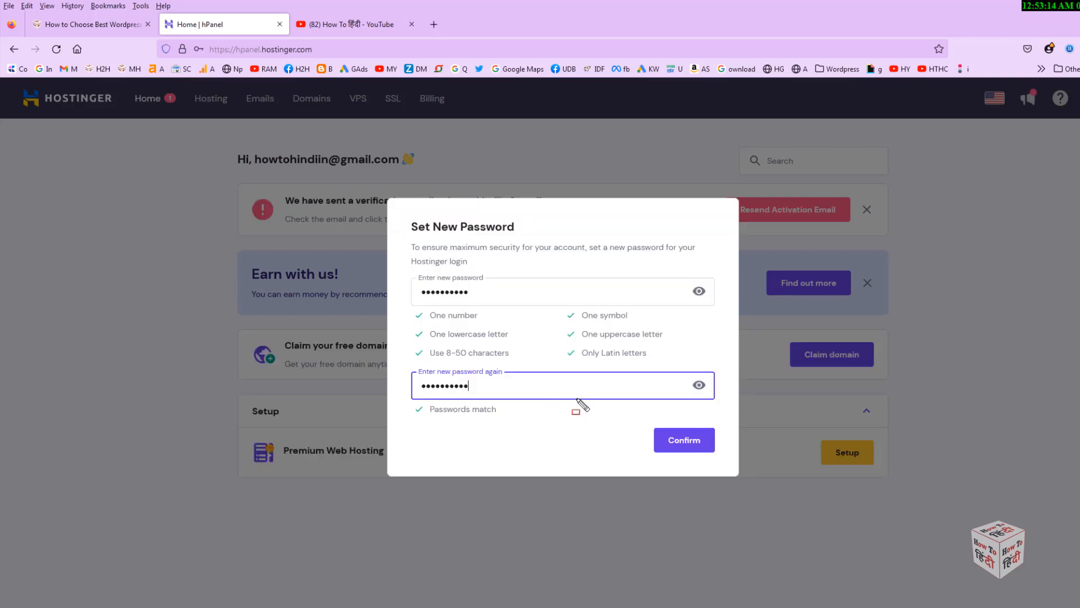
left_click_drag(650, 427, 725, 447)
key("Escape")
left_click(701, 449)
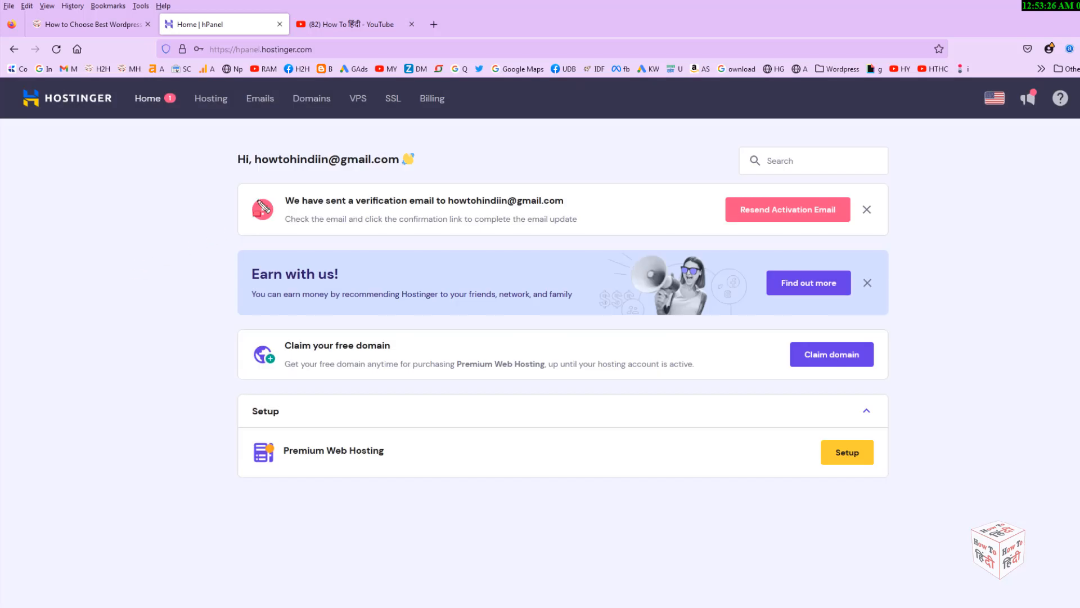
Step: Outline the verification email notice and the Resend Activation Email option in red, and clear the outlines
mouse_move(251, 193)
left_mouse_down()
mouse_move(605, 245)
mouse_move(637, 234)
left_mouse_up()
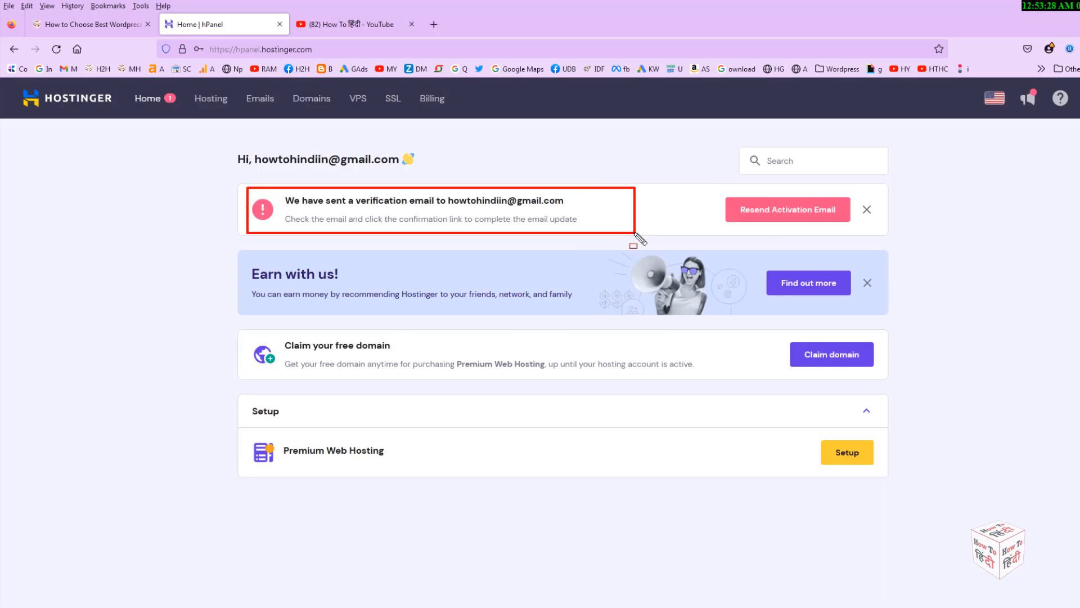
left_click_drag(710, 187, 856, 227)
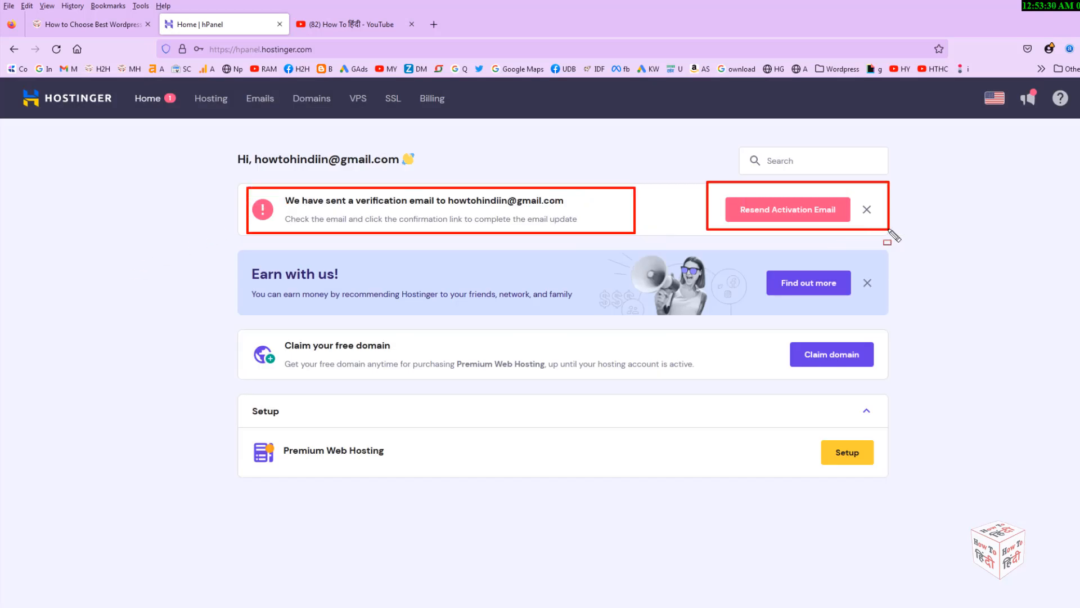
key("Escape")
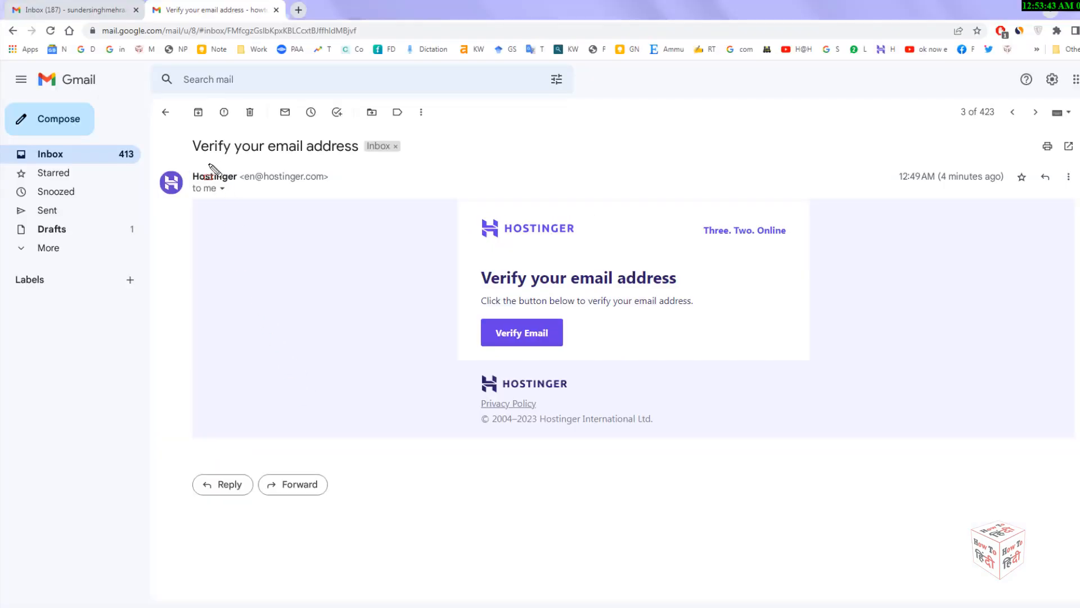
Step: Outline the Hostinger sender line and the body of the verification message in Gmail in red, and clear the outlines
left_click_drag(183, 178, 343, 203)
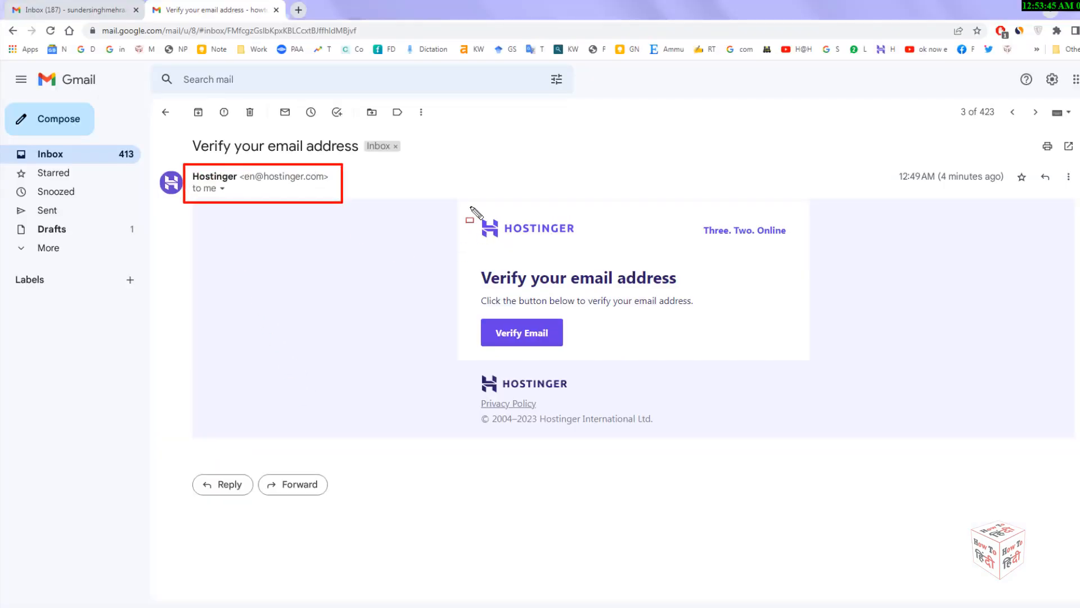
left_click_drag(455, 202, 535, 299)
left_click_drag(627, 351, 894, 356)
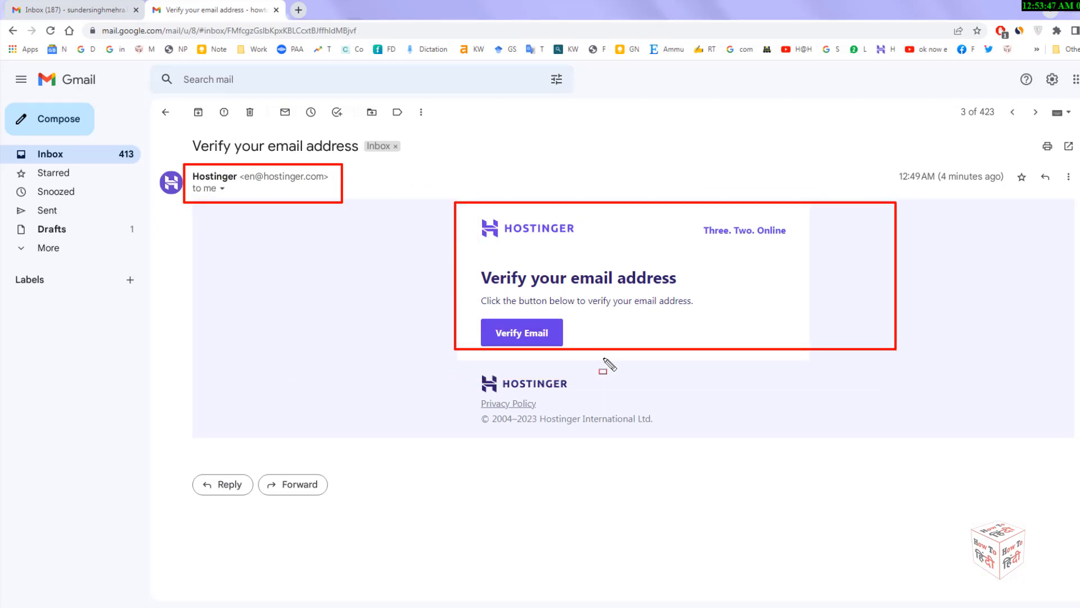
key("Escape")
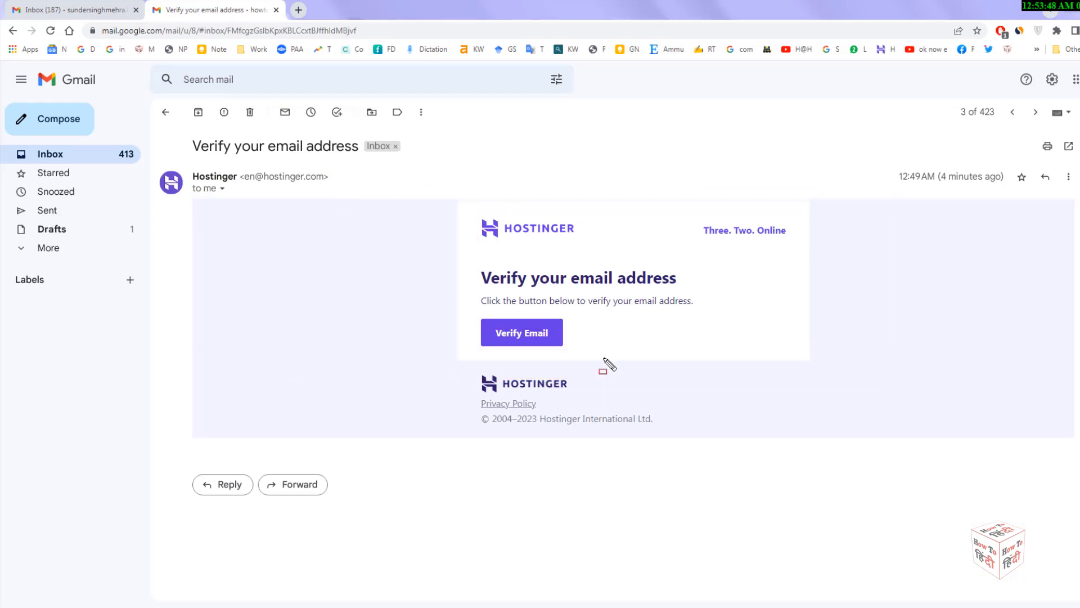
Step: Verify the email address from the Hostinger message, and reload the hPanel home page in Firefox
left_click(524, 342)
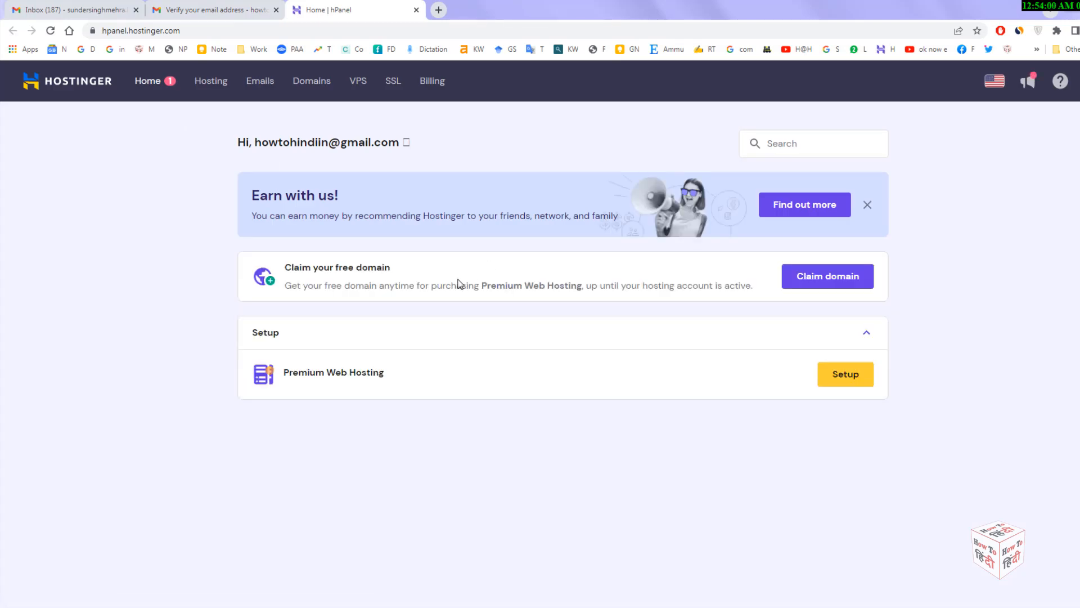
left_click(295, 606)
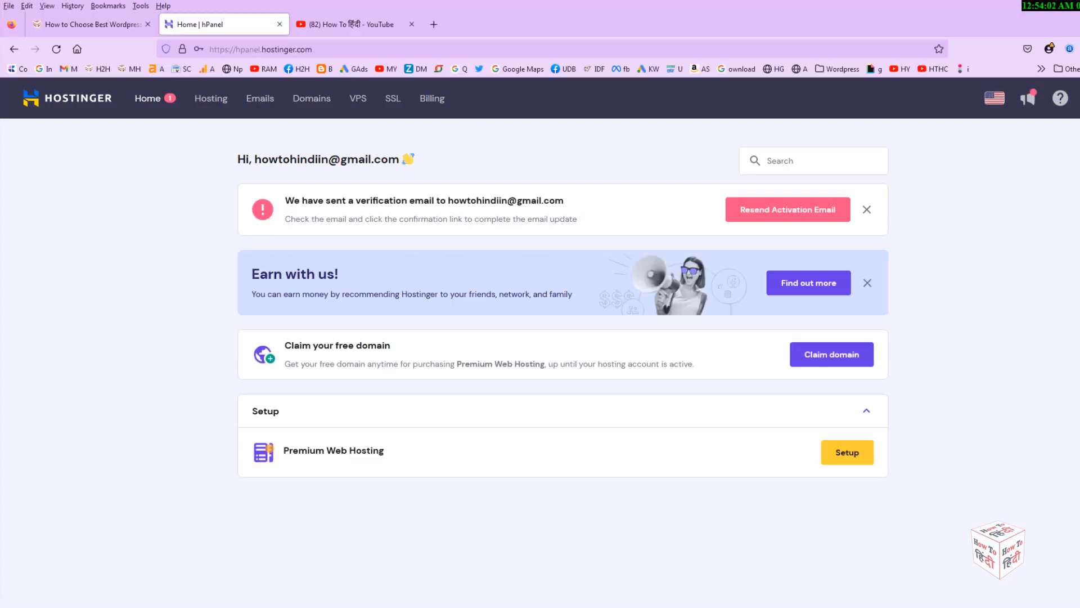
left_click(56, 49)
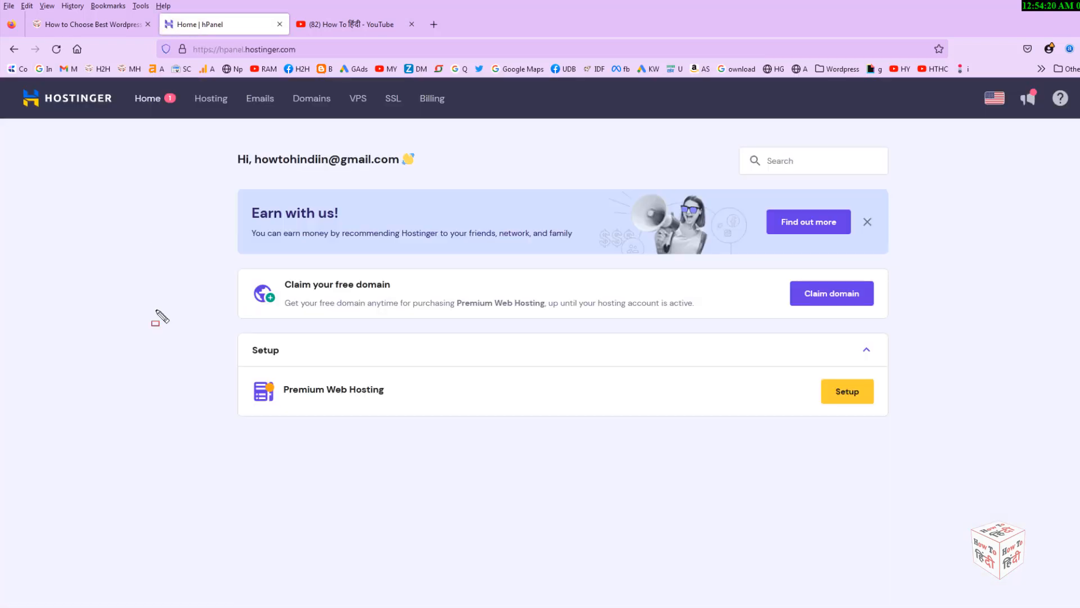
Step: Outline the hPanel web address, the Claim your free domain card and its Claim domain option in red, and open the free domain search
mouse_move(148, 34)
left_mouse_down()
mouse_move(228, 56)
mouse_move(322, 58)
left_mouse_up()
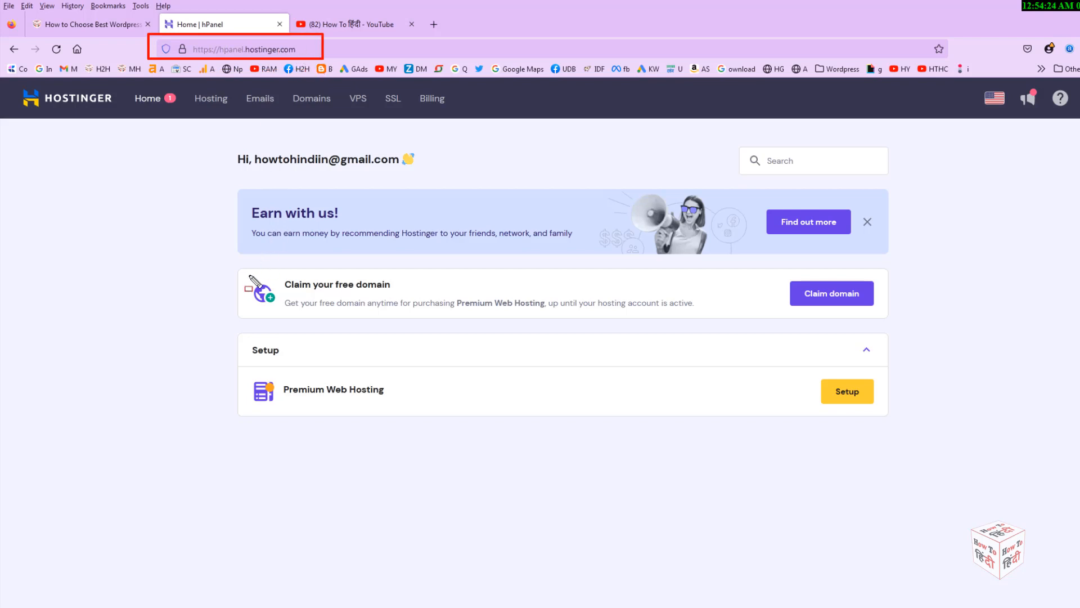
mouse_move(224, 263)
left_mouse_down()
mouse_move(756, 299)
mouse_move(894, 334)
left_mouse_up()
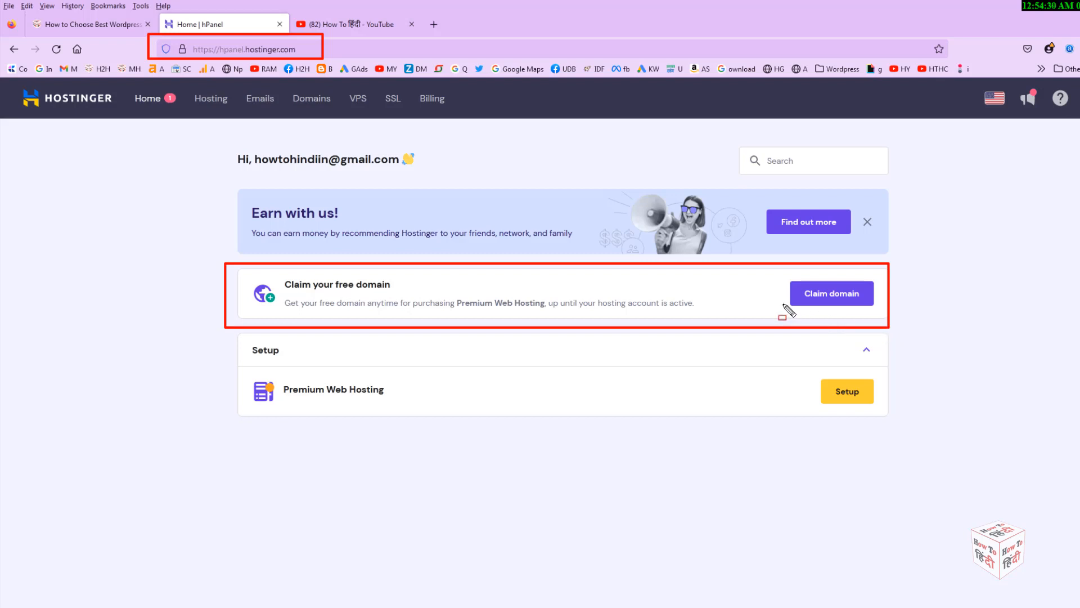
left_click_drag(774, 275, 878, 314)
left_click(843, 298)
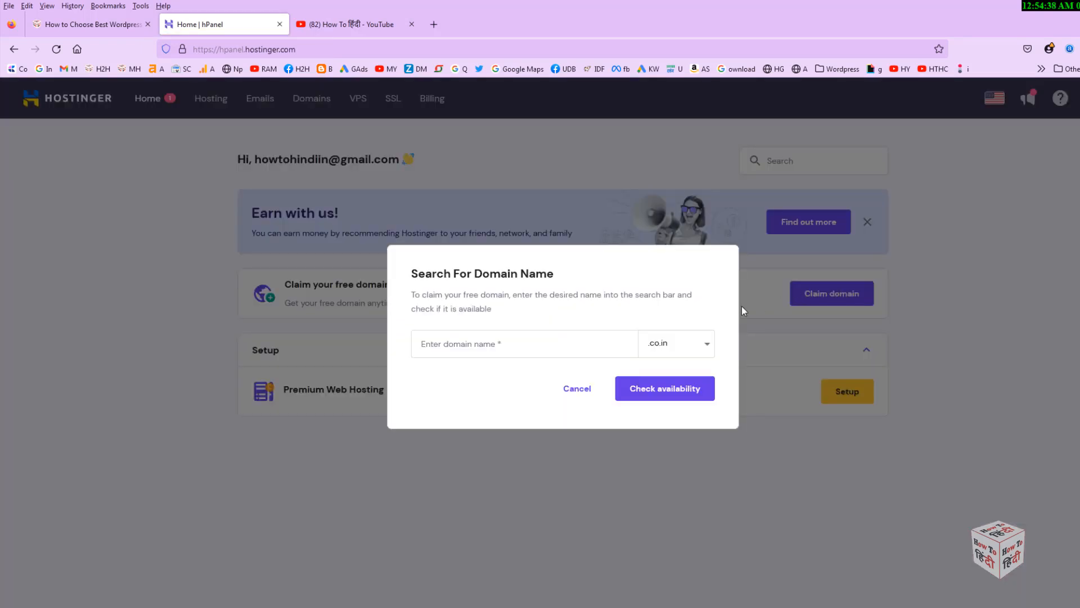
Step: Switch to News Domain list.txt in Notepad, move its window over the browser, and highlight the full list of candidate domains
left_click(556, 345)
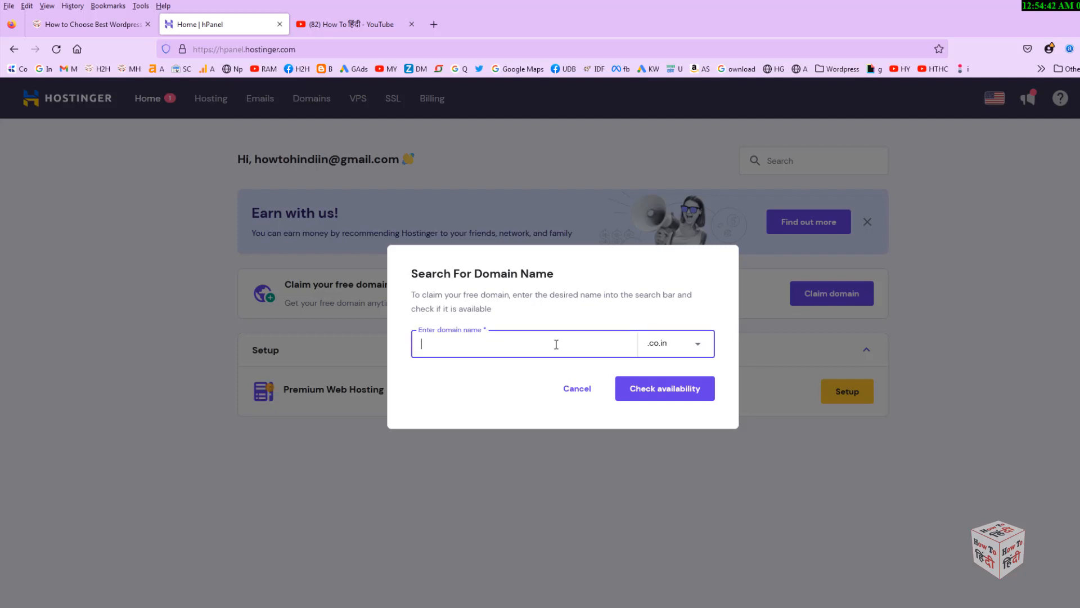
key("alt+Tab")
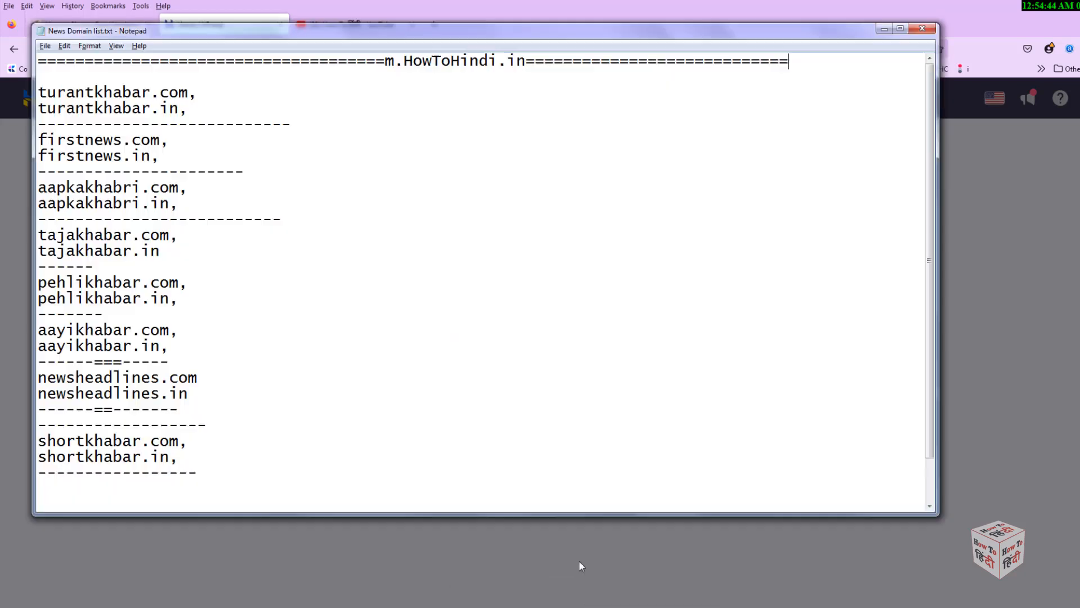
left_click_drag(403, 44, 502, 59)
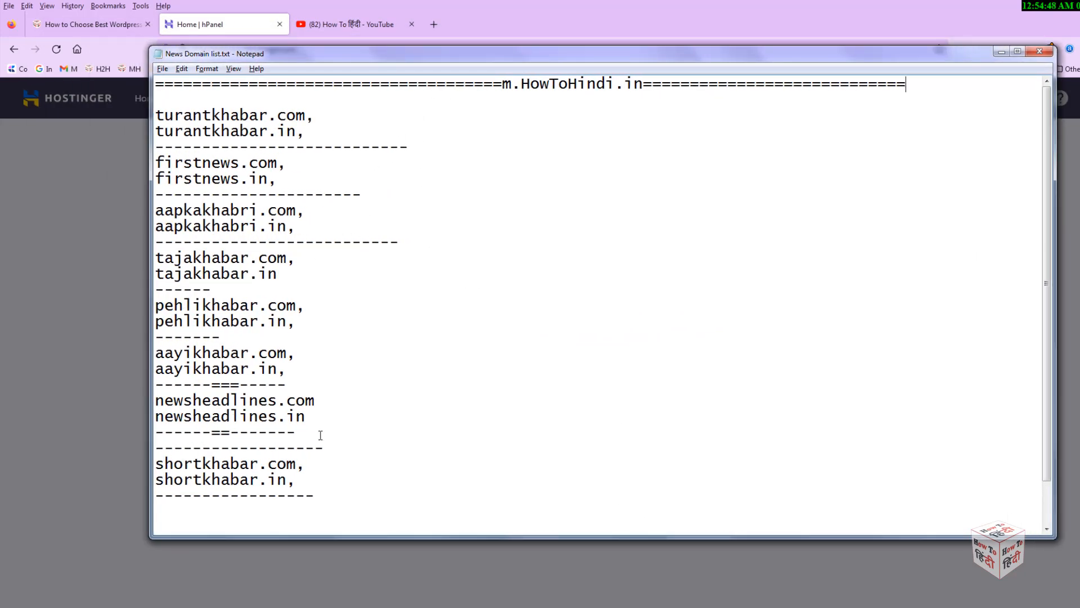
left_click_drag(305, 488, 155, 99)
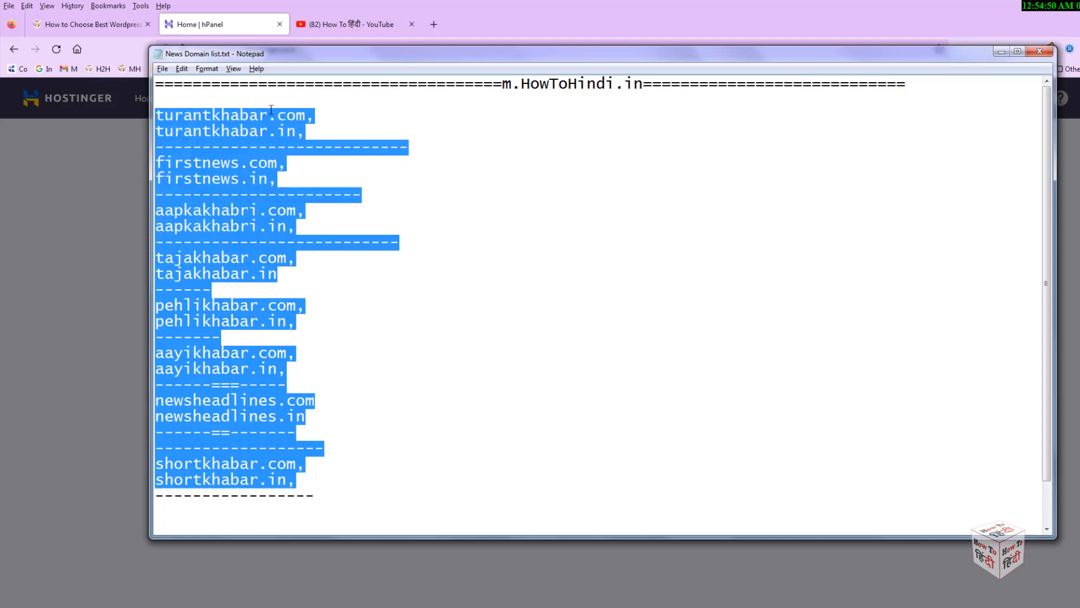
left_click(301, 449)
left_click_drag(304, 464, 157, 115)
left_click(185, 115)
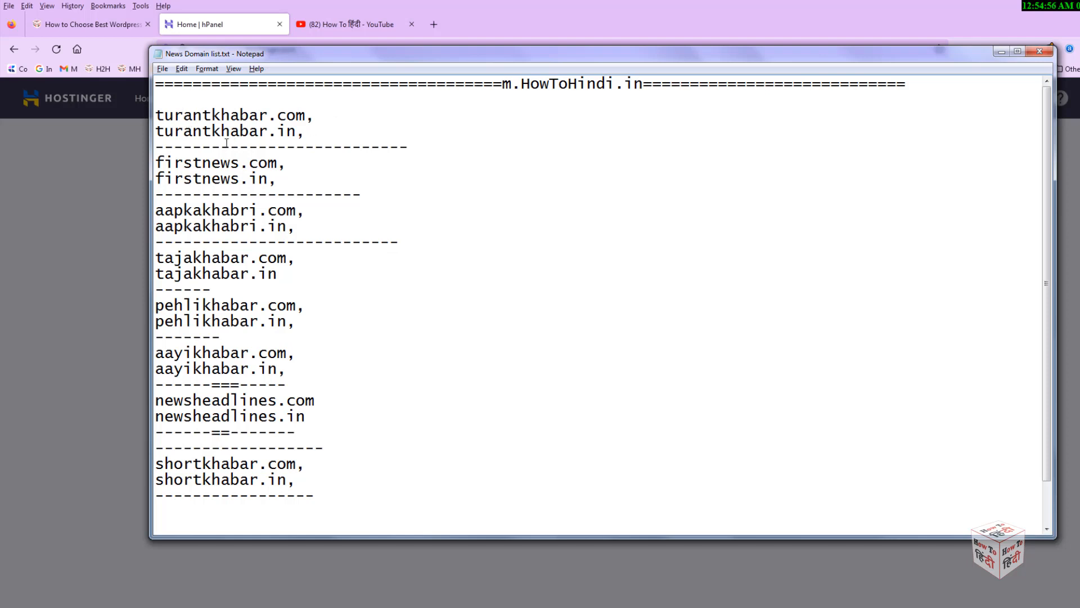
Step: Highlight the turantkhabar and firstnews .com and .in entries in the domain list
left_click_drag(305, 131, 127, 111)
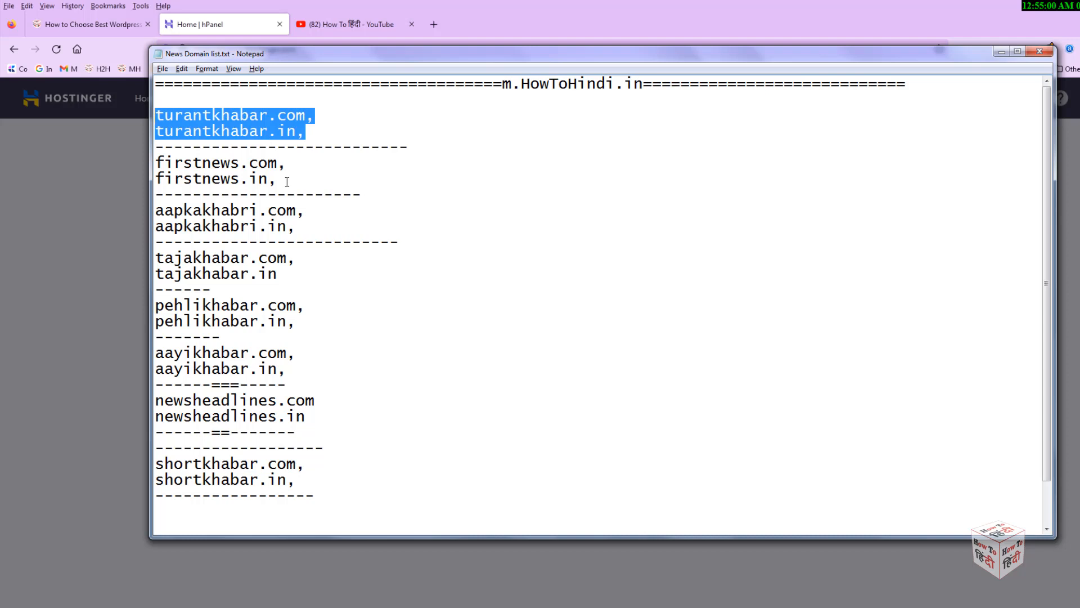
left_click_drag(287, 182, 155, 168)
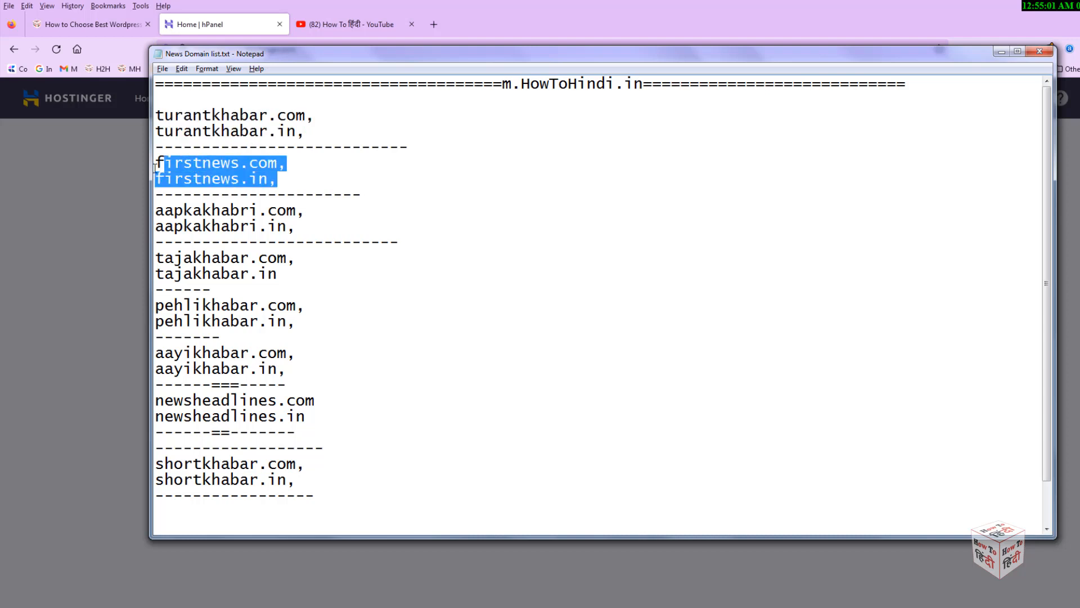
left_click(293, 186)
left_click_drag(292, 164, 141, 163)
left_click(279, 164)
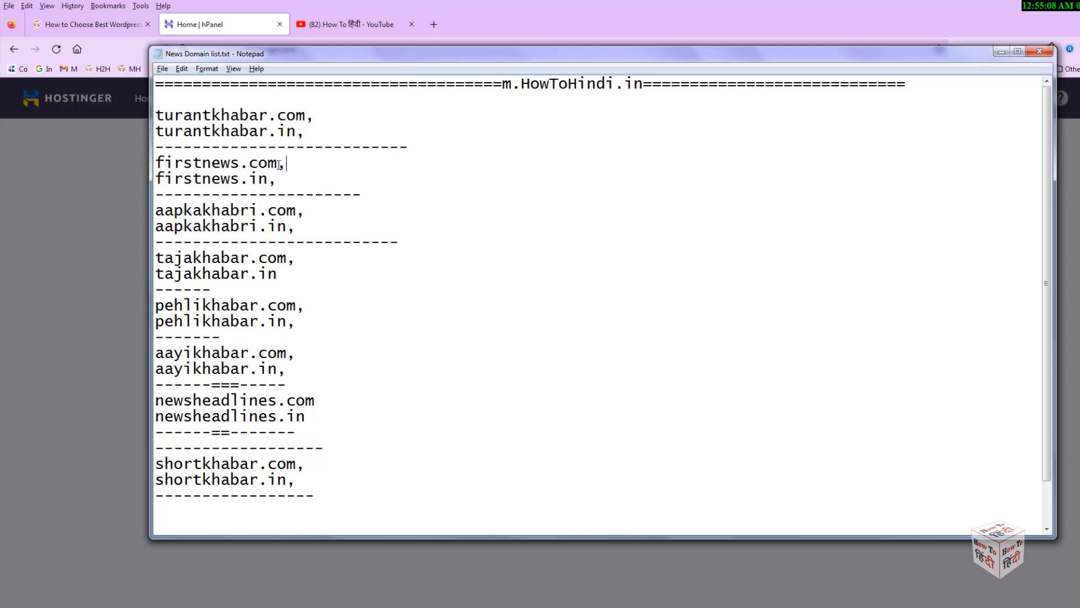
left_click_drag(280, 164, 158, 164)
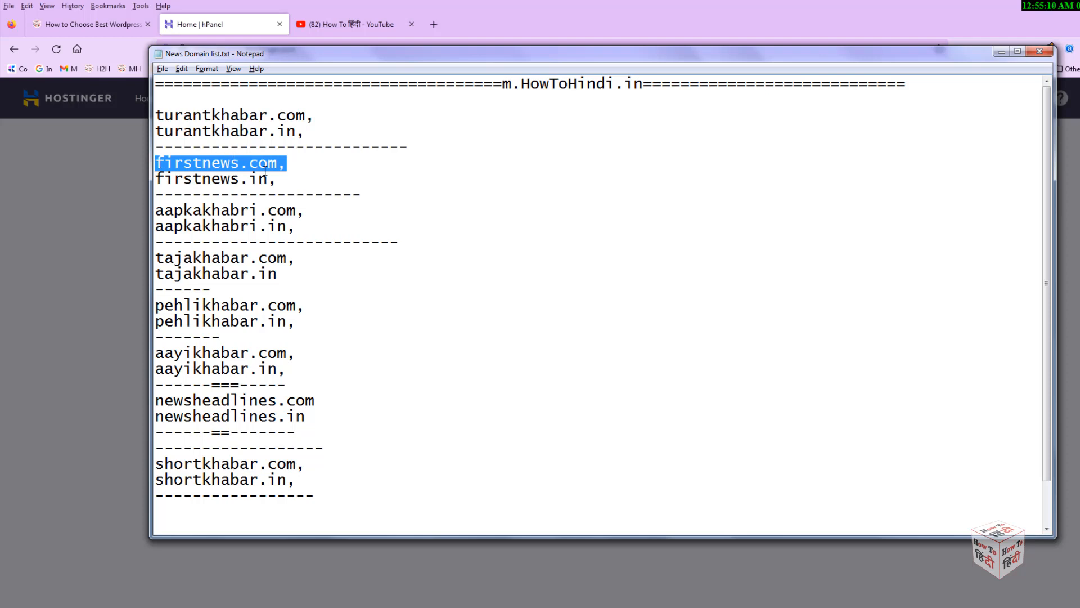
left_click_drag(231, 184, 136, 184)
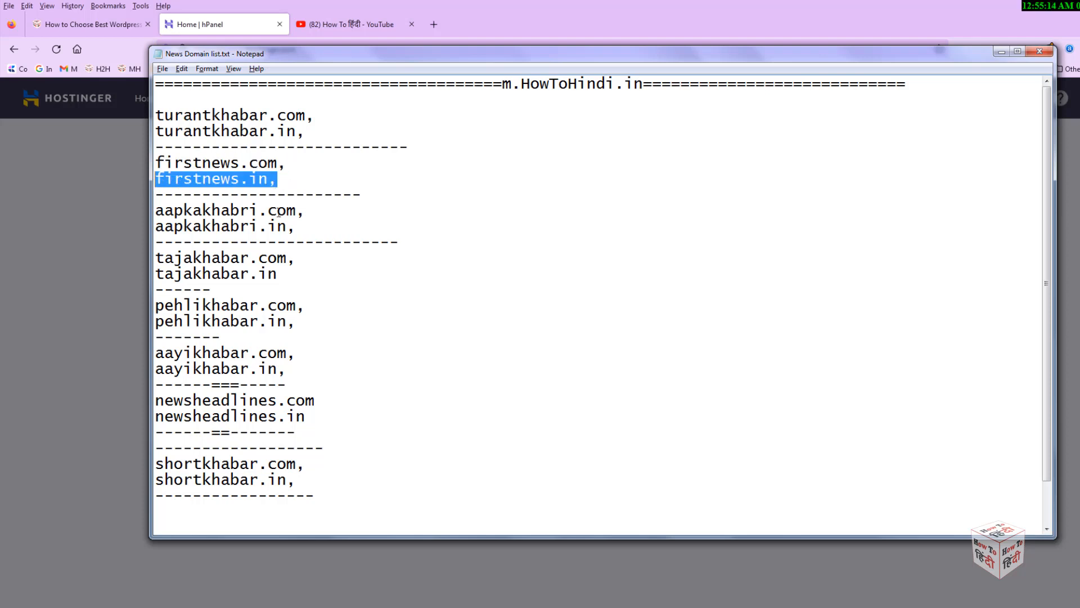
Step: Highlight the aapkakhabri, tajakhabar, pehlikhabar, aayikhabar and newsheadlines entries one after another in the domain list
left_click_drag(316, 209, 156, 208)
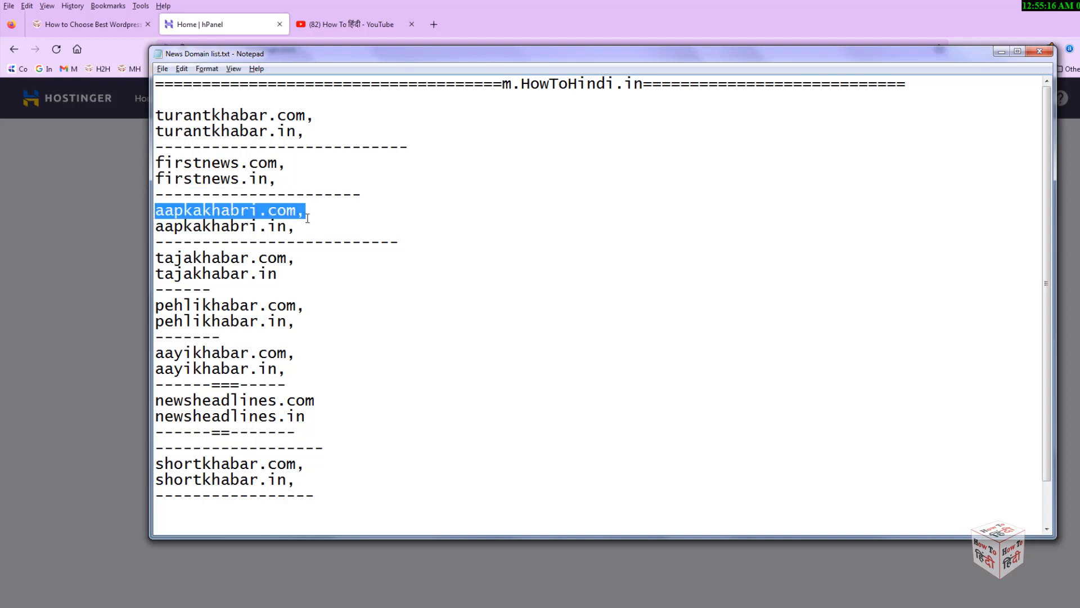
key("Down")
key("shift+End")
left_click_drag(292, 258, 164, 258)
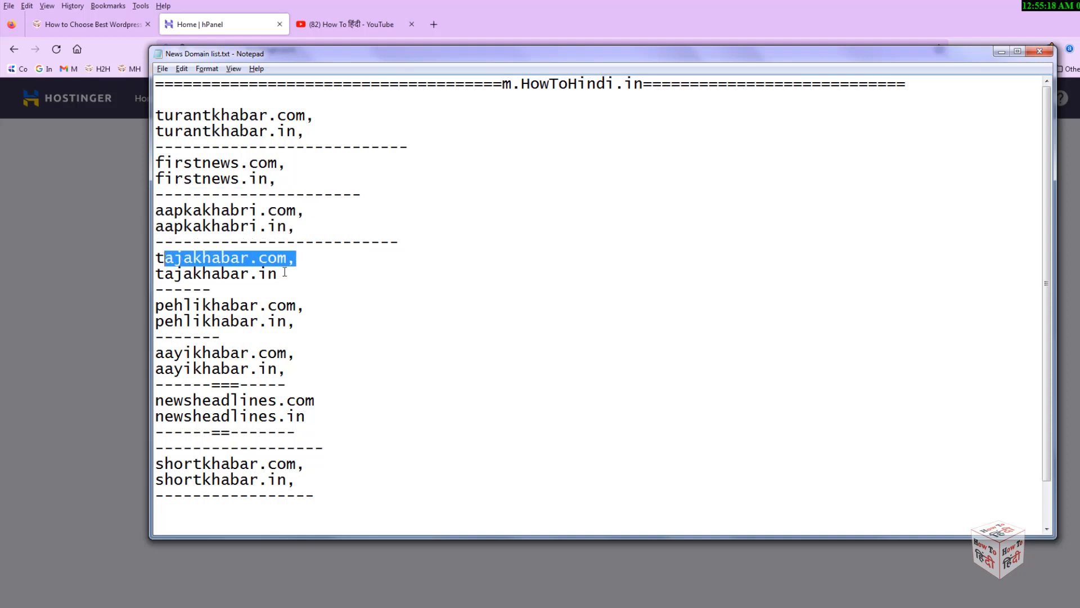
left_click_drag(307, 275, 97, 276)
left_click_drag(307, 305, 156, 288)
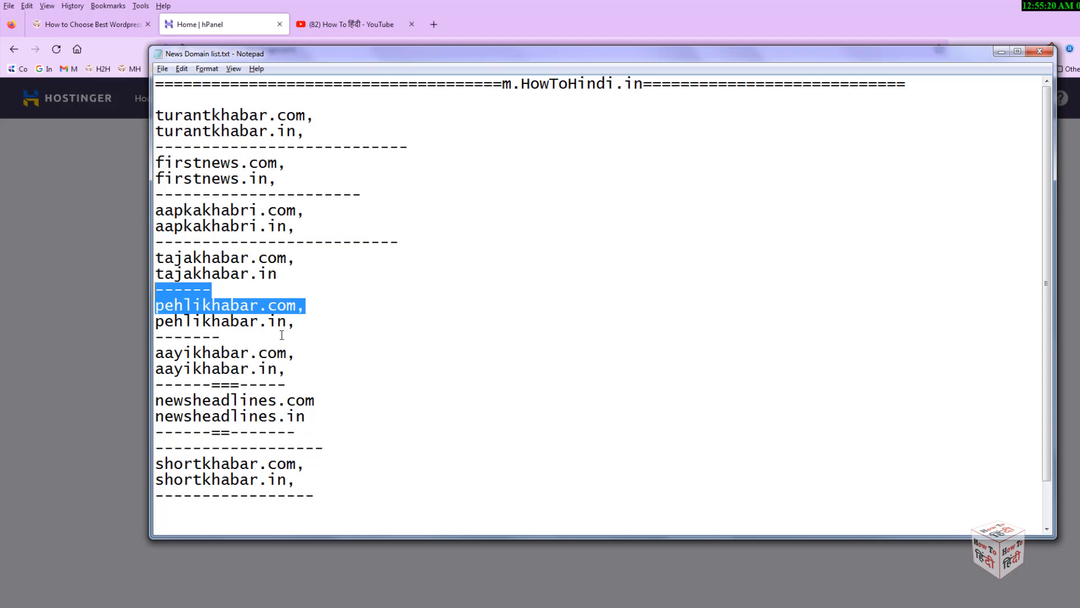
left_click_drag(303, 323, 72, 332)
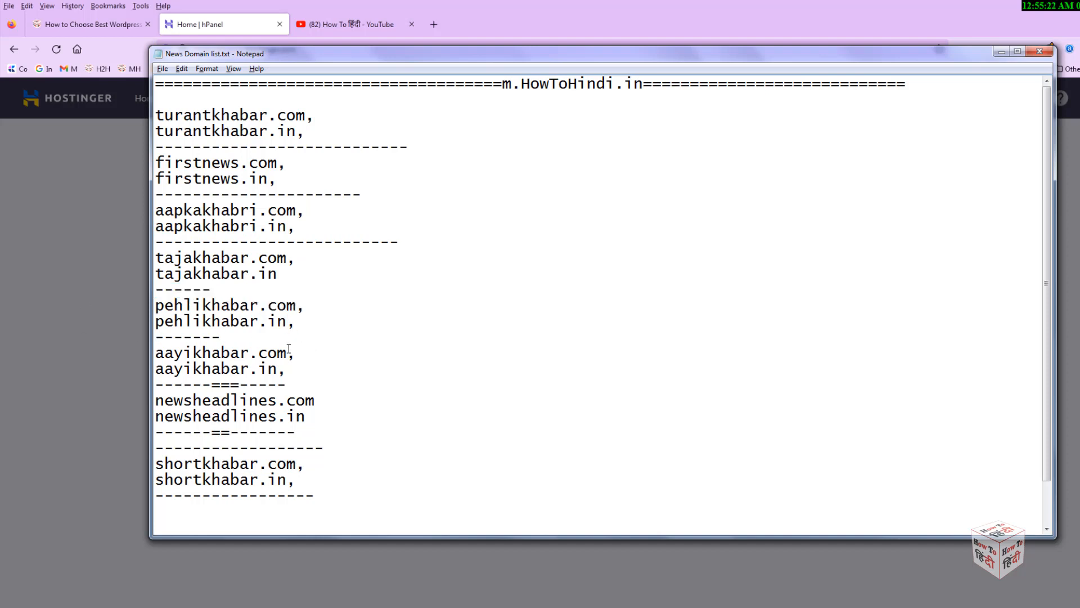
left_click_drag(288, 349, 187, 351)
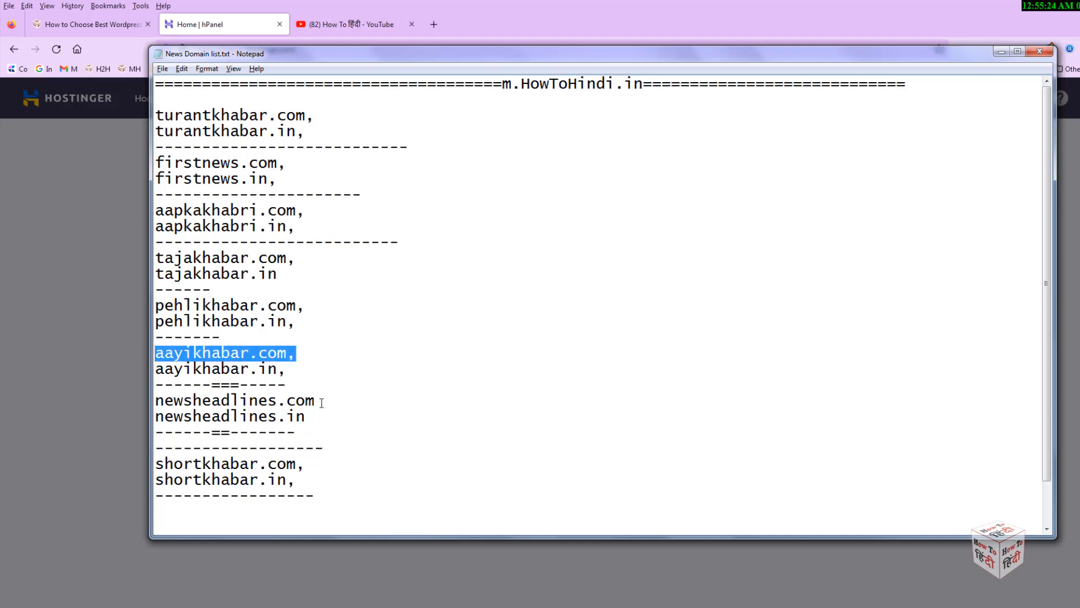
left_click_drag(318, 403, 140, 402)
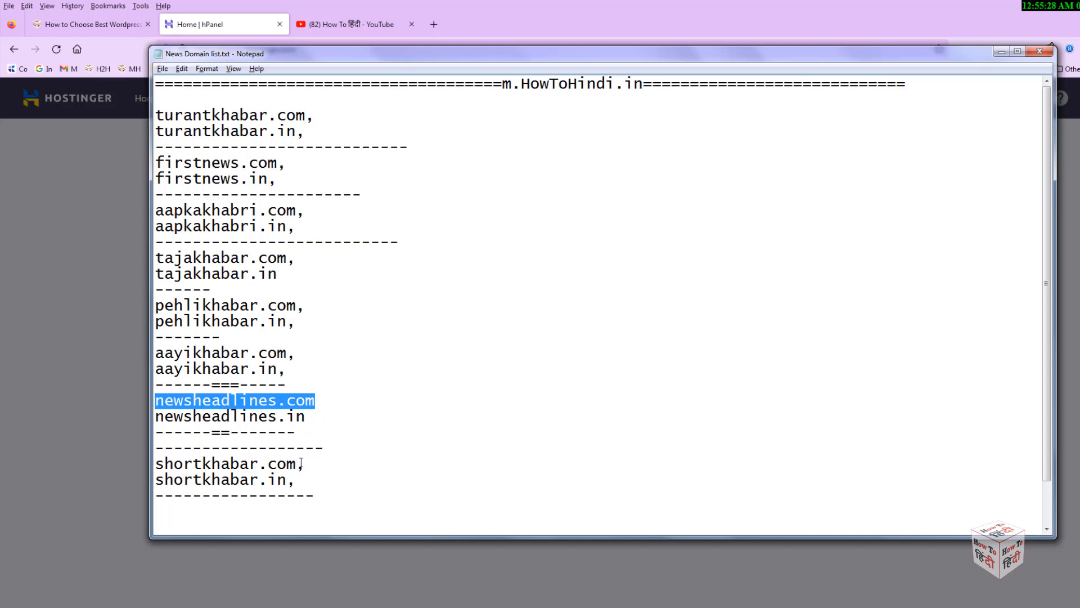
Step: Select shortkhabar.com in the Notepad domain list, return to the browser, and enter shortkhabar as the free domain name
left_click_drag(301, 462, 164, 463)
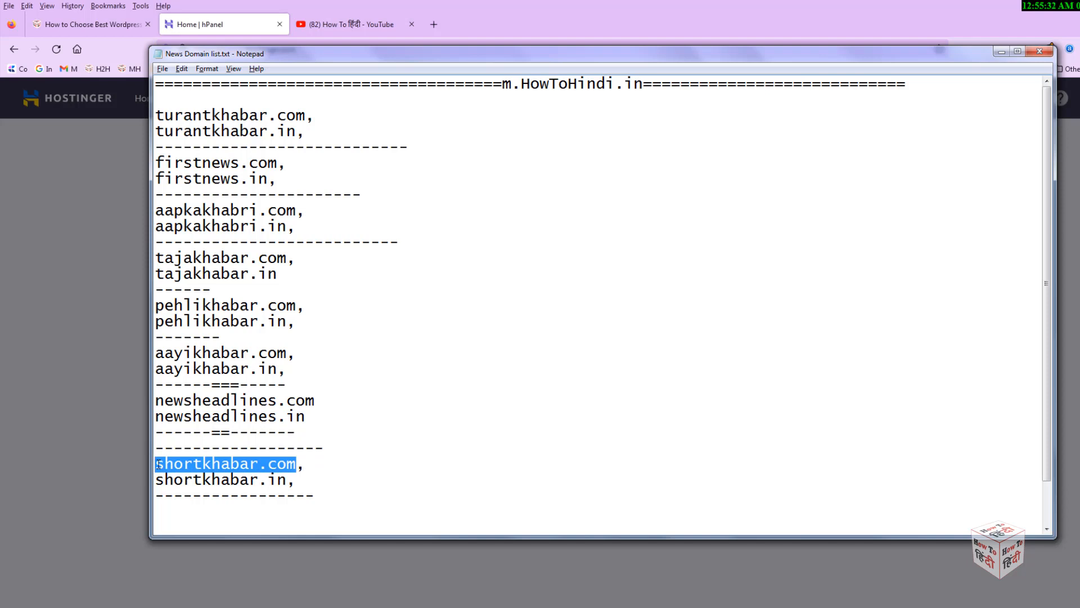
key("alt+Tab")
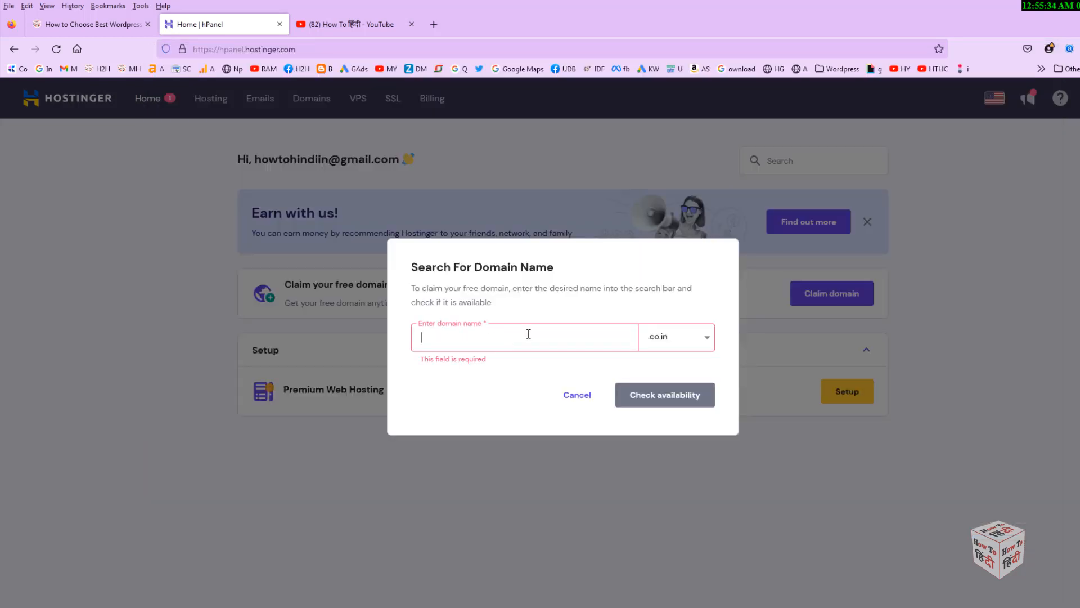
type("shortkhabar.com")
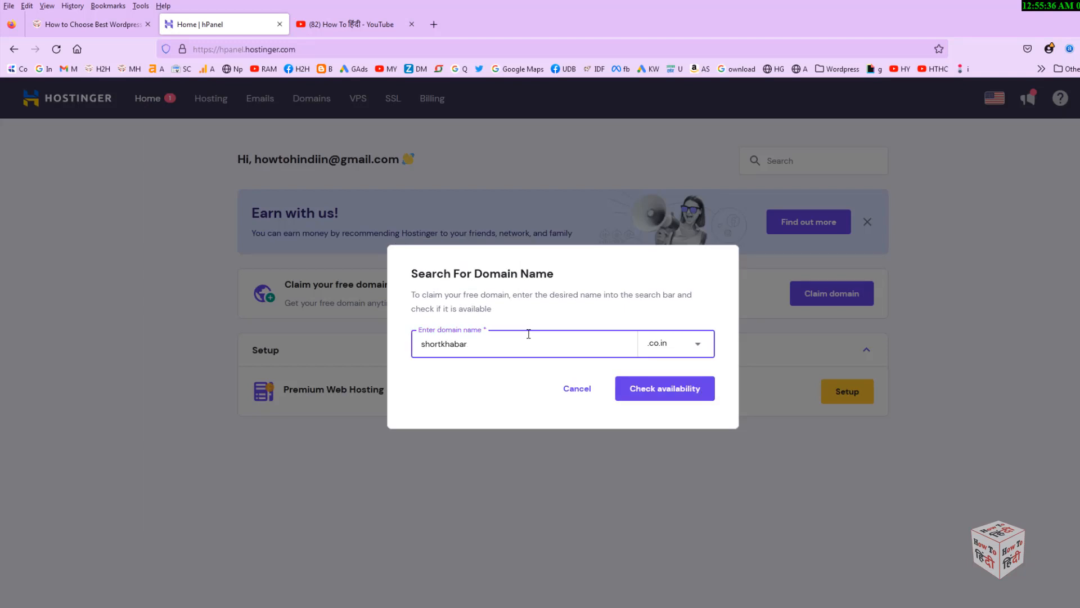
Step: Set the domain extension to .com and check whether shortkhabar.com is available
left_click(686, 345)
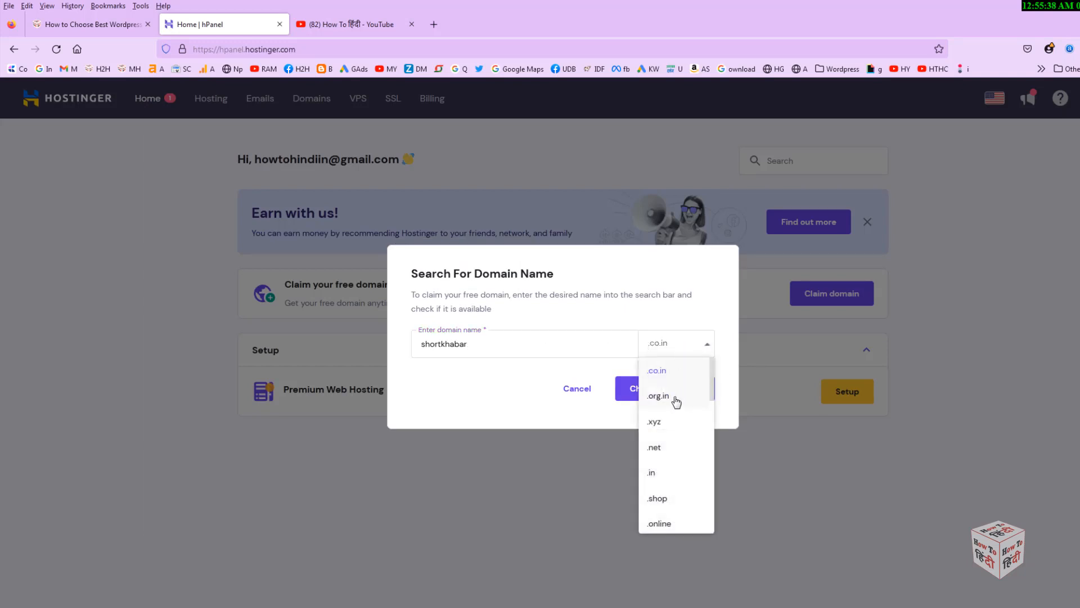
scroll(659, 511, "down", 3)
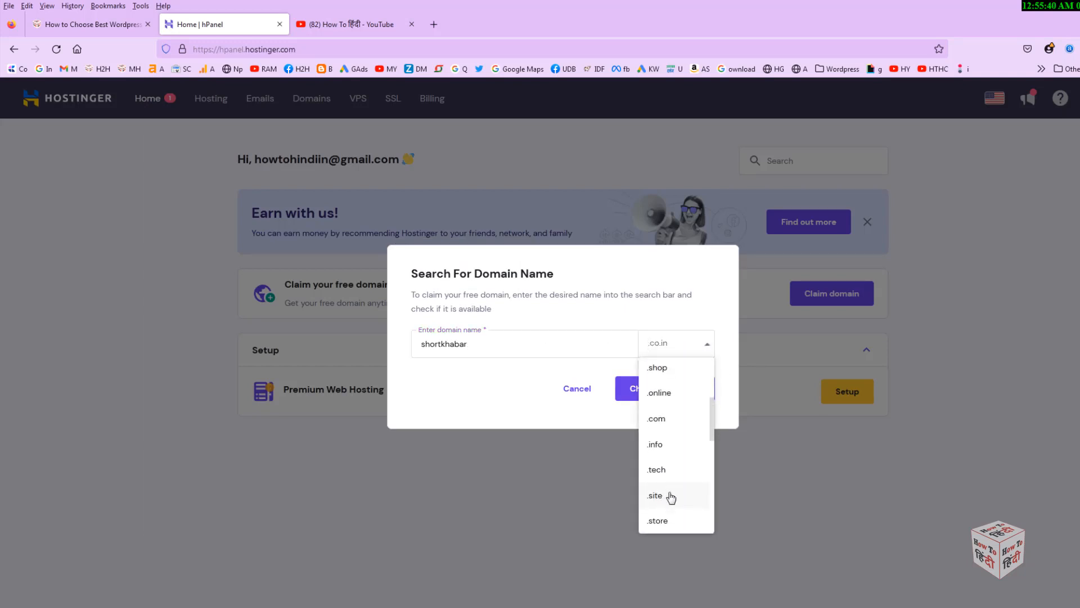
scroll(673, 499, "down", 3)
scroll(677, 478, "up", 6)
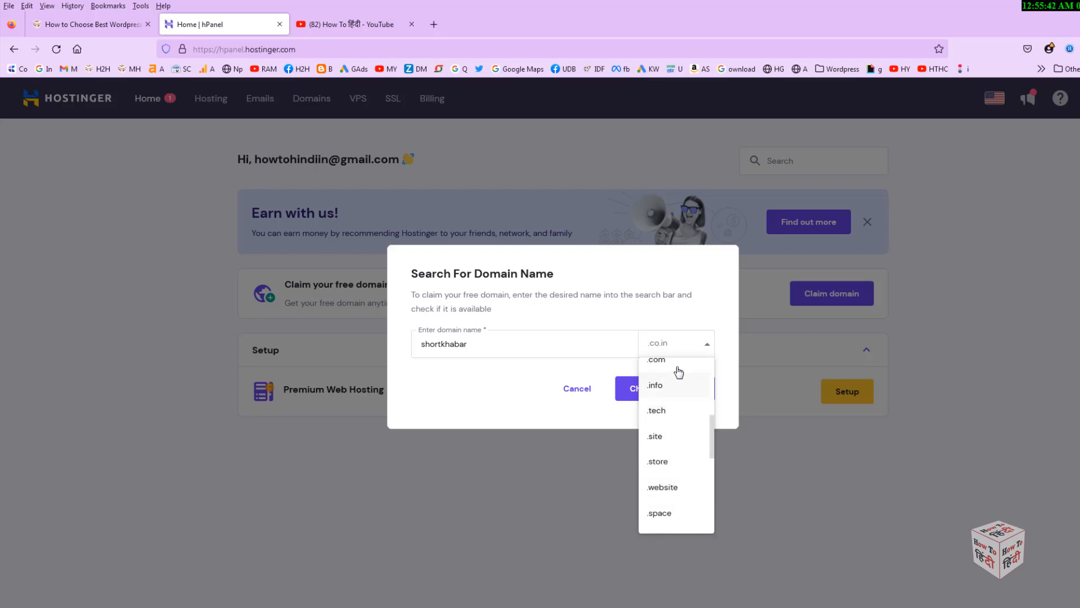
left_click(679, 370)
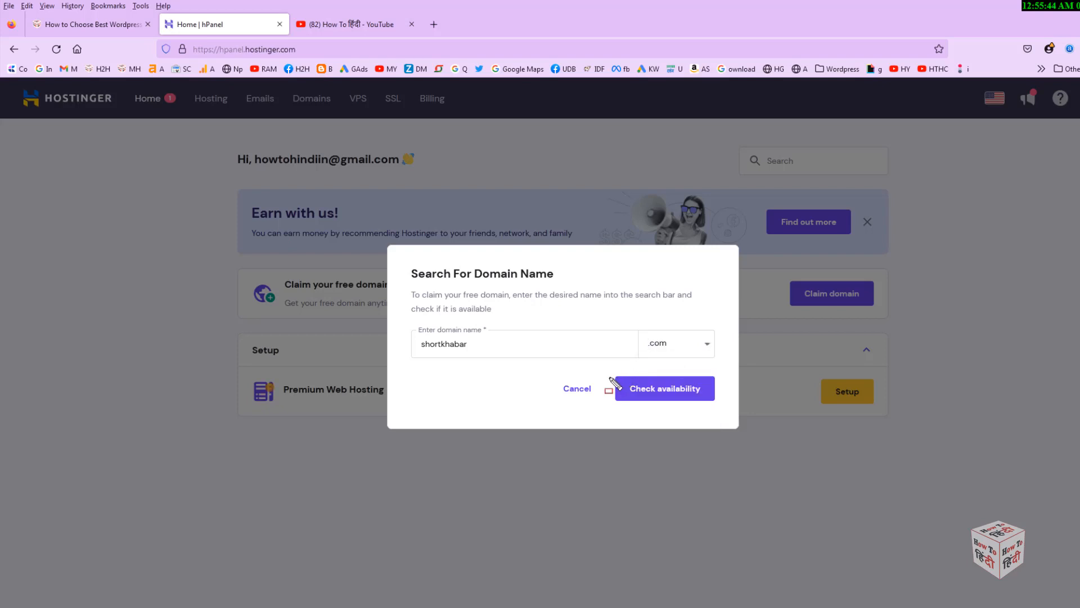
left_click(691, 391)
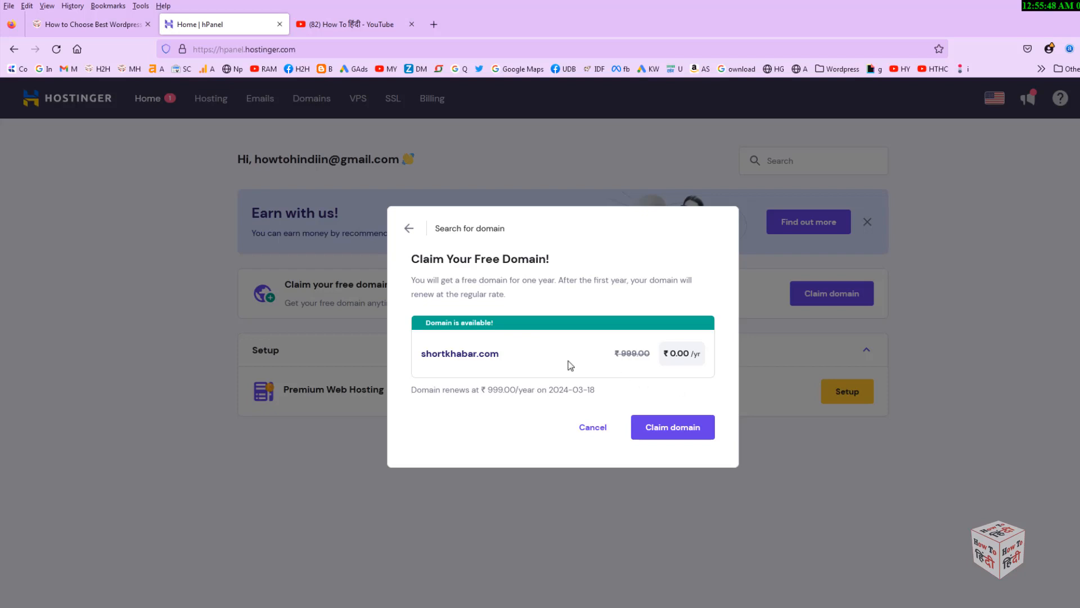
Step: Outline the Claim domain option in red, claim shortkhabar.com as the free domain, and outline its regular price
left_click_drag(626, 406, 707, 444)
left_click(684, 432)
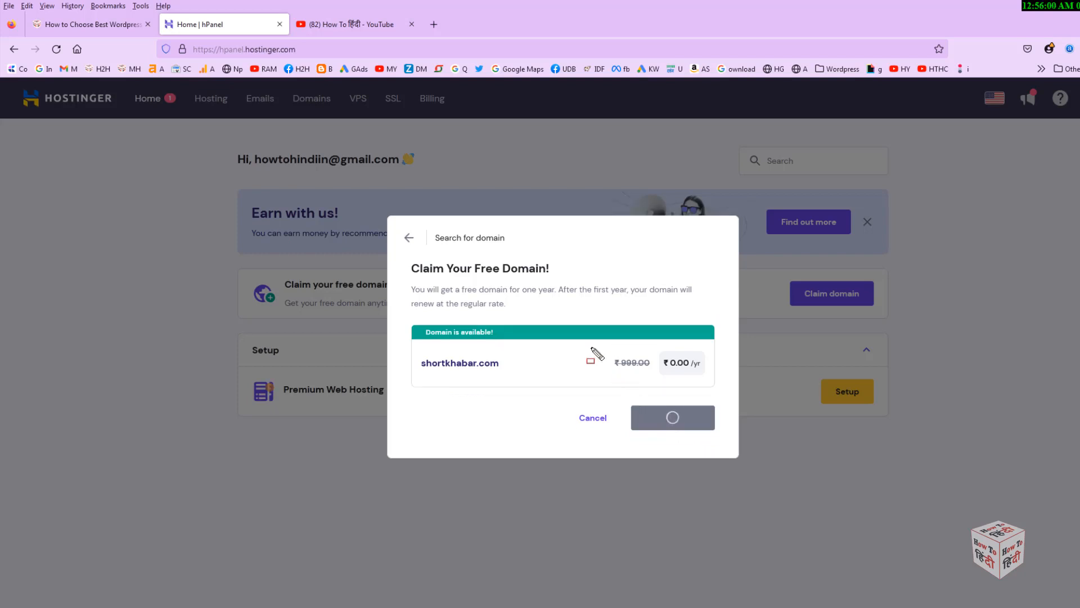
left_click_drag(590, 347, 656, 374)
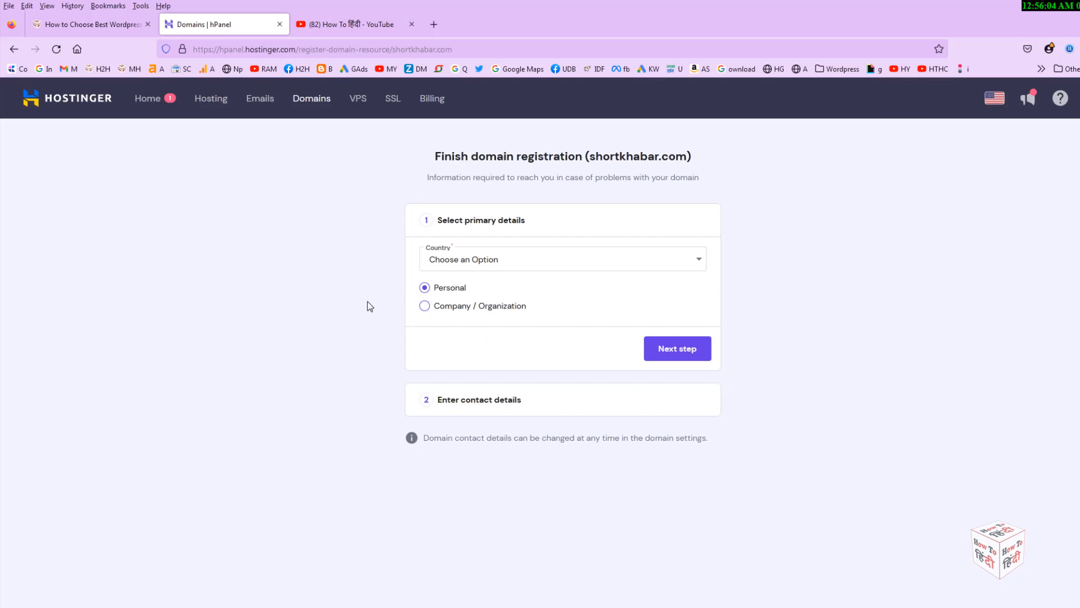
Step: Outline the Select primary details heading and the Country field in red, and clear the outlines
key("ctrl+shift+d")
left_click_drag(420, 212, 547, 230)
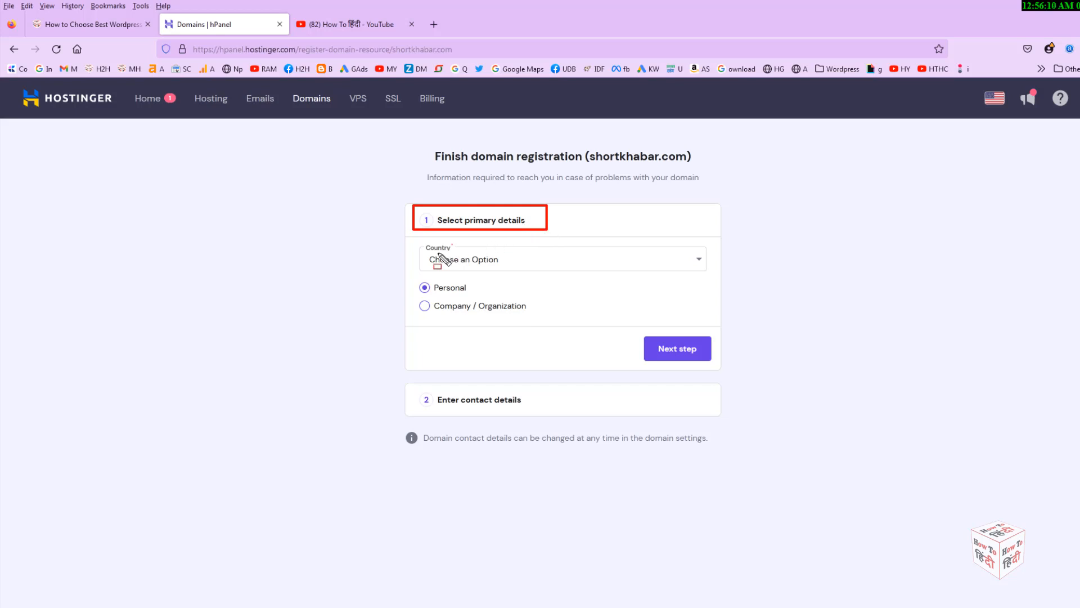
mouse_move(415, 241)
left_mouse_down()
mouse_move(458, 260)
mouse_move(657, 284)
mouse_move(709, 275)
left_mouse_up()
key("ctrl+shift+d")
Step: Set the country in the domain registration's primary details to India
left_click(667, 262)
scroll(597, 336, "down", 4)
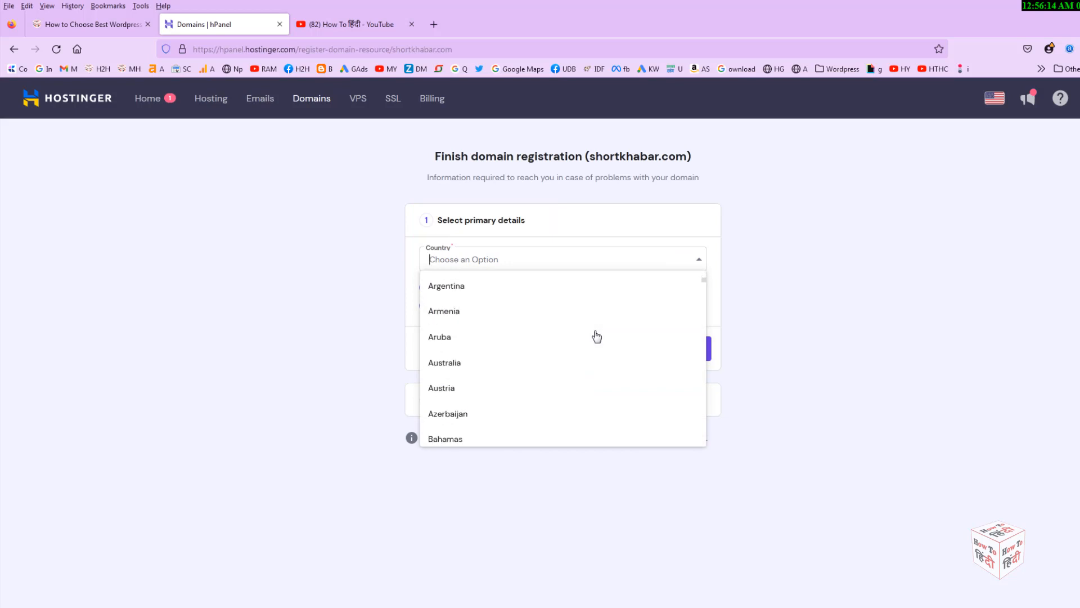
type("ii")
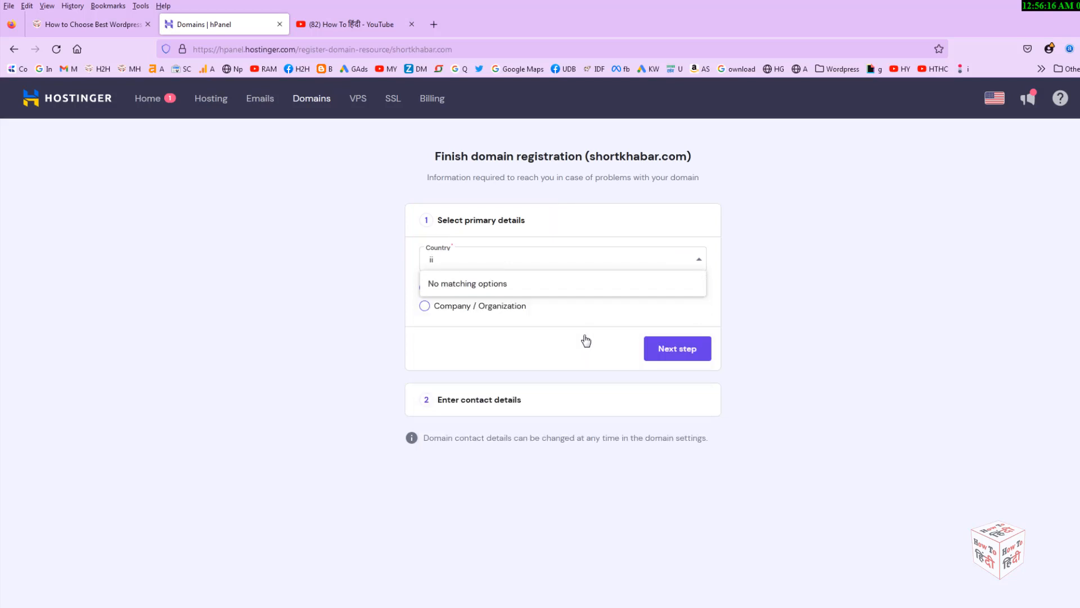
key("BackSpace")
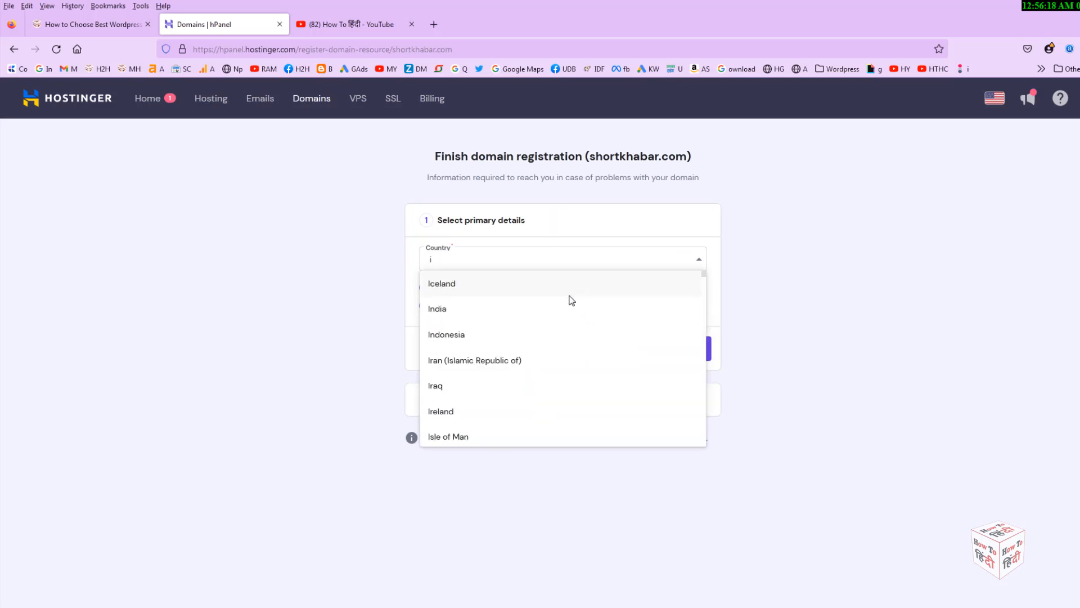
type("nd")
left_click(570, 295)
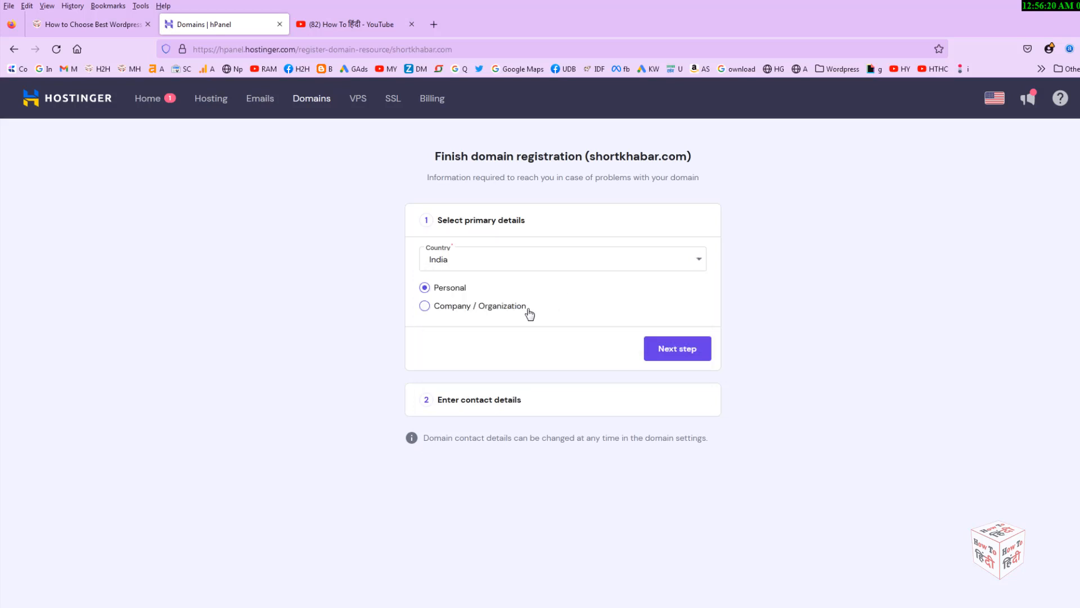
Step: Outline the Personal and Company / Organization choices in red, keep Personal, and continue to the contact details
left_click_drag(401, 275, 556, 322)
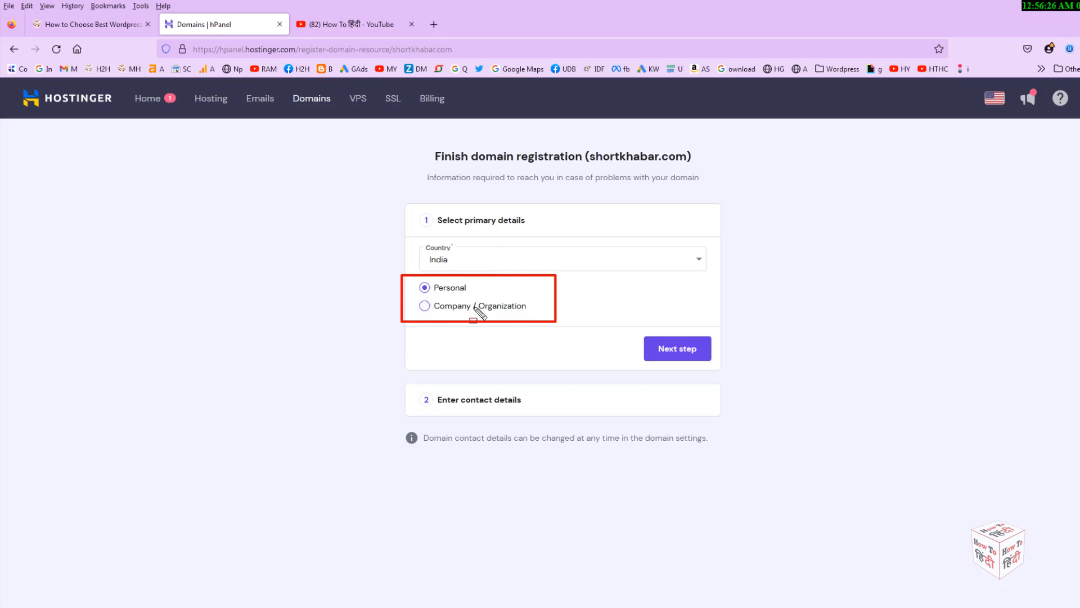
key("Escape")
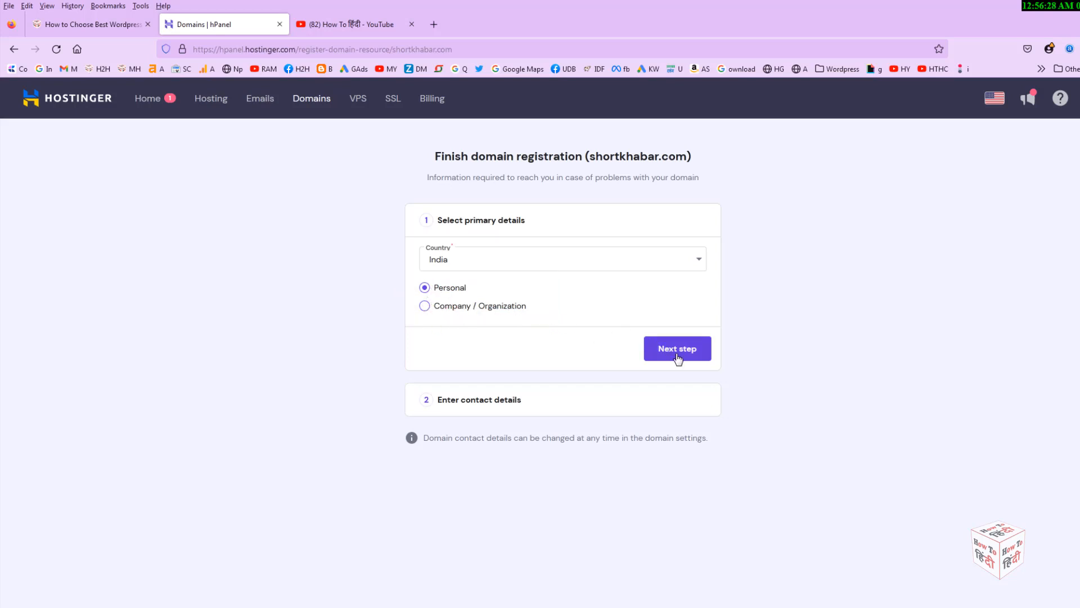
left_click(678, 349)
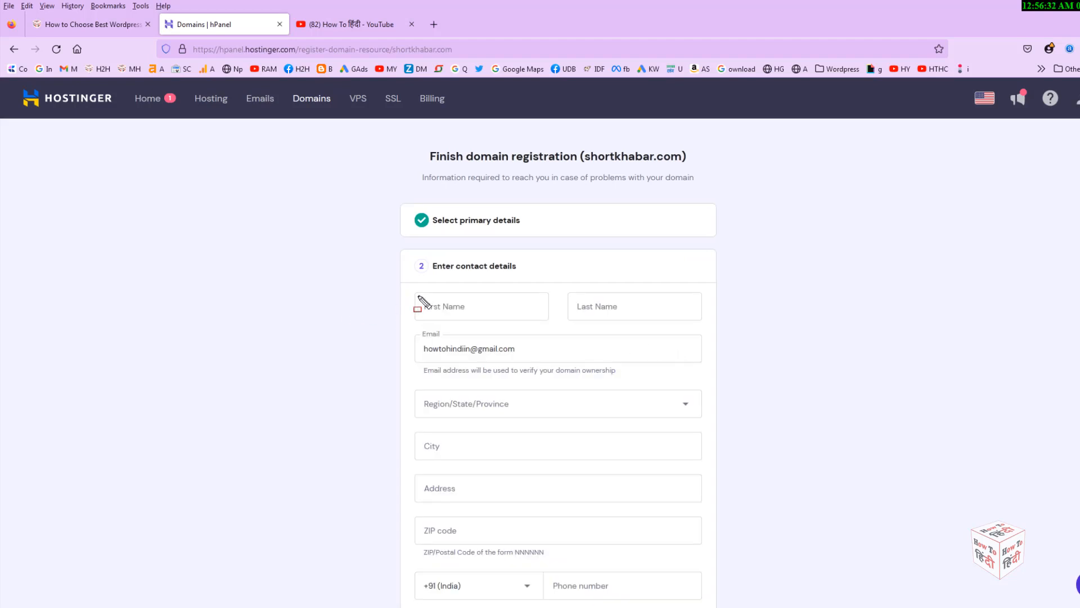
Step: Outline the First Name and Last Name fields of the contact details in red, and clear the outlines
left_click_drag(409, 290, 530, 323)
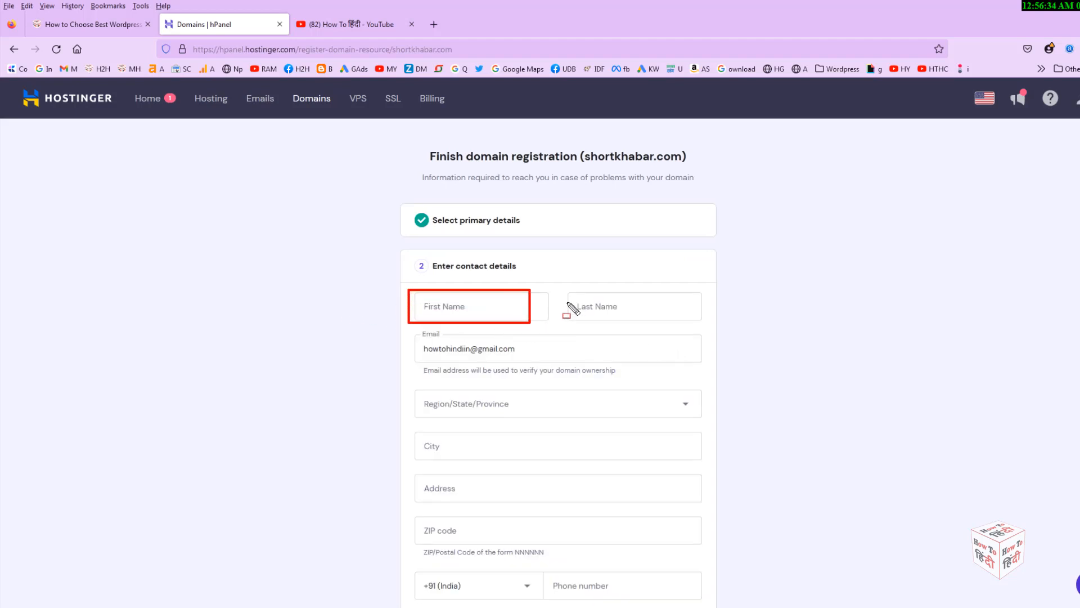
mouse_move(569, 291)
left_mouse_down()
mouse_move(606, 318)
mouse_move(690, 324)
left_mouse_up()
key("Escape")
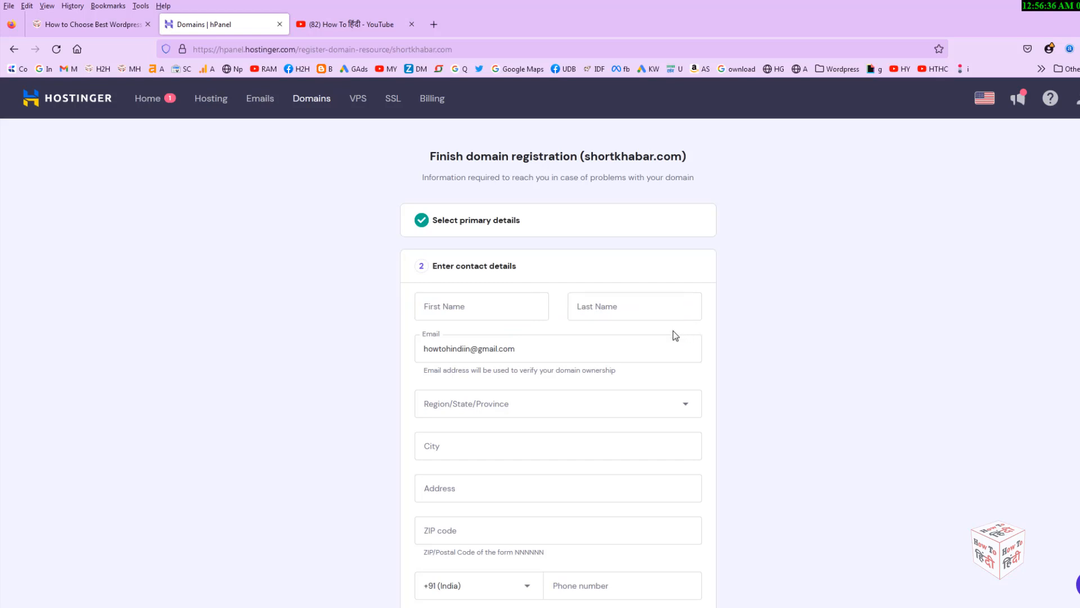
Step: Outline the region, city, address, ZIP code and phone number fields and the Finish registration option in red, and clear the outlines
scroll(675, 337, "down", 3)
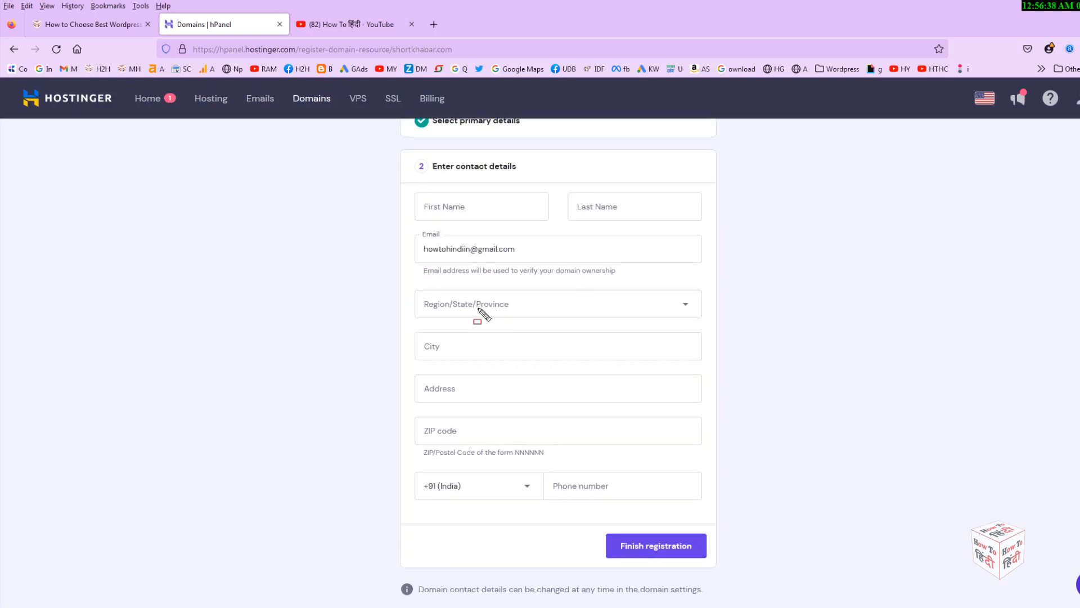
mouse_move(409, 289)
left_mouse_down()
mouse_move(622, 331)
mouse_move(700, 324)
left_mouse_up()
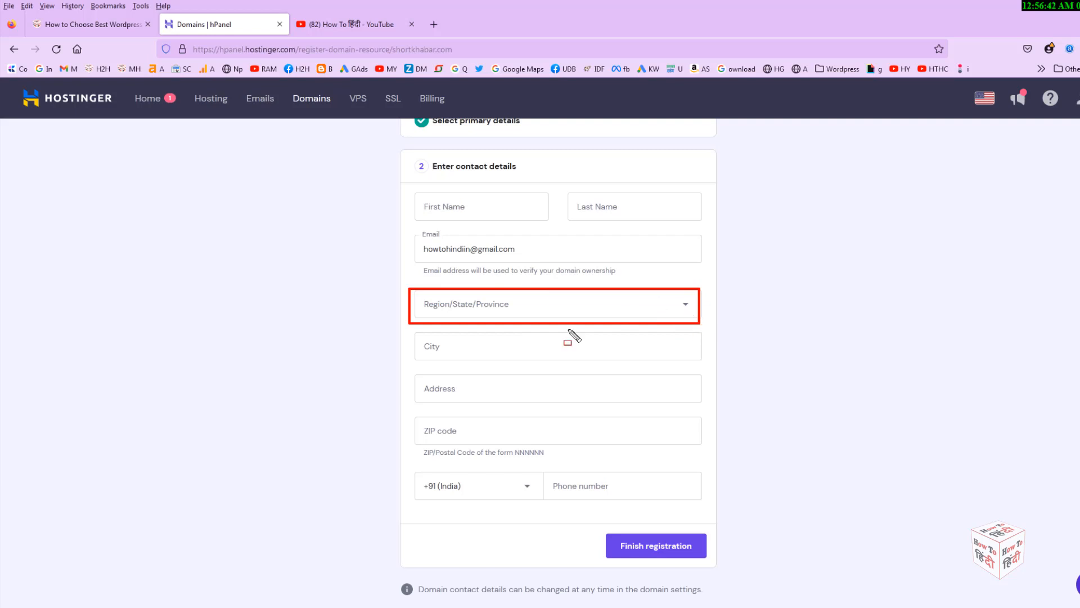
left_click_drag(412, 334, 586, 358)
left_click_drag(413, 367, 558, 402)
left_click_drag(403, 416, 615, 449)
left_click_drag(540, 470, 692, 496)
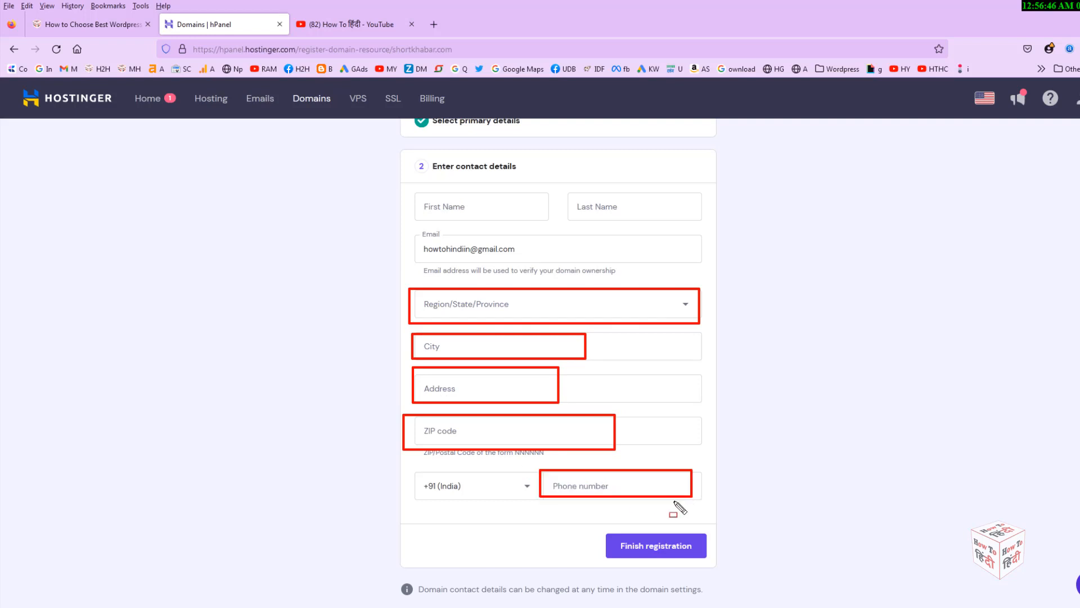
mouse_move(583, 525)
left_mouse_down()
mouse_move(719, 560)
mouse_move(718, 574)
left_mouse_up()
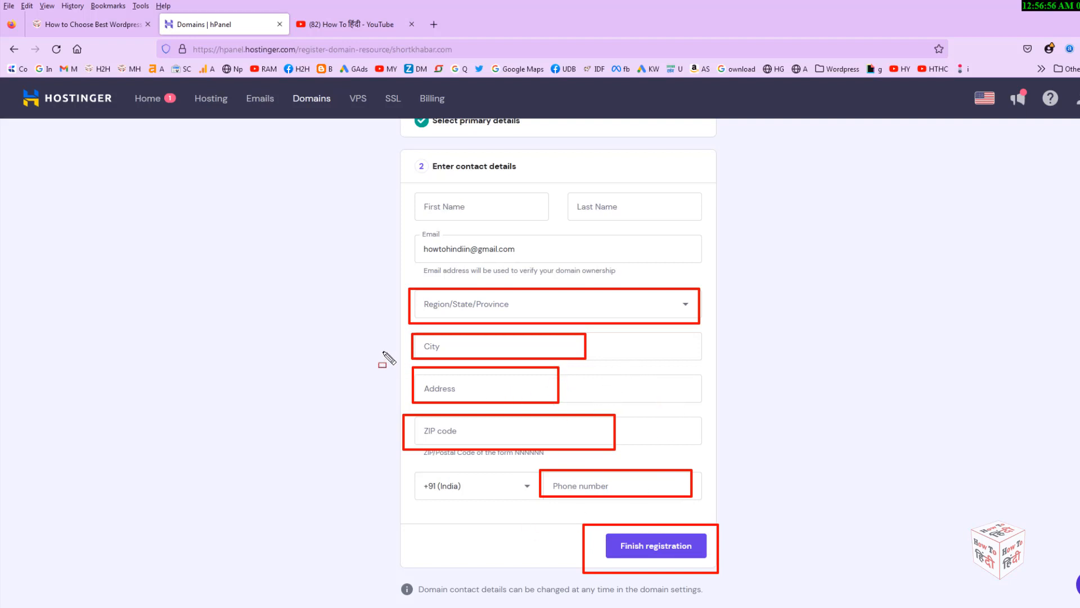
mouse_move(384, 277)
left_mouse_down()
mouse_move(647, 382)
mouse_move(737, 514)
left_mouse_up()
key("Escape")
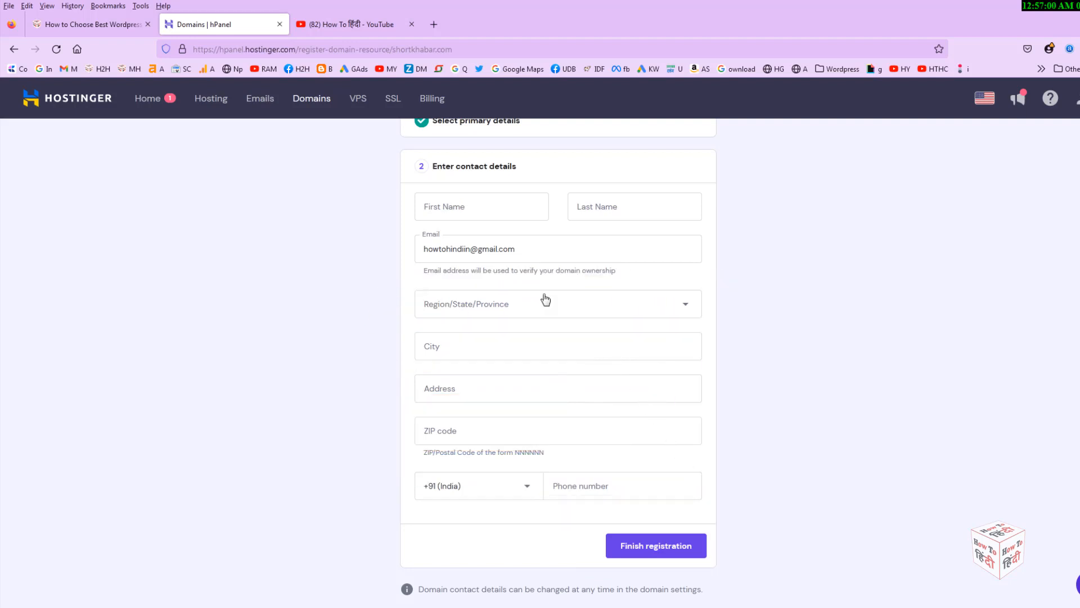
Step: Fill in the registrant's contact details, outline the Finish registration option in red, and submit the domain registration
left_click(508, 212)
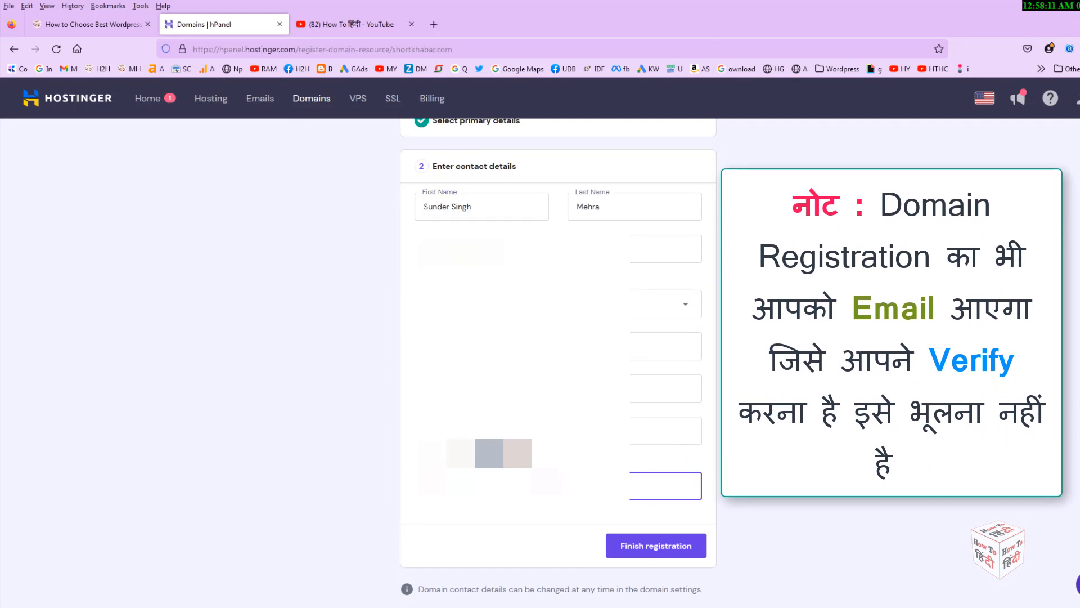
mouse_move(602, 523)
left_mouse_down()
mouse_move(690, 571)
mouse_move(714, 566)
left_mouse_up()
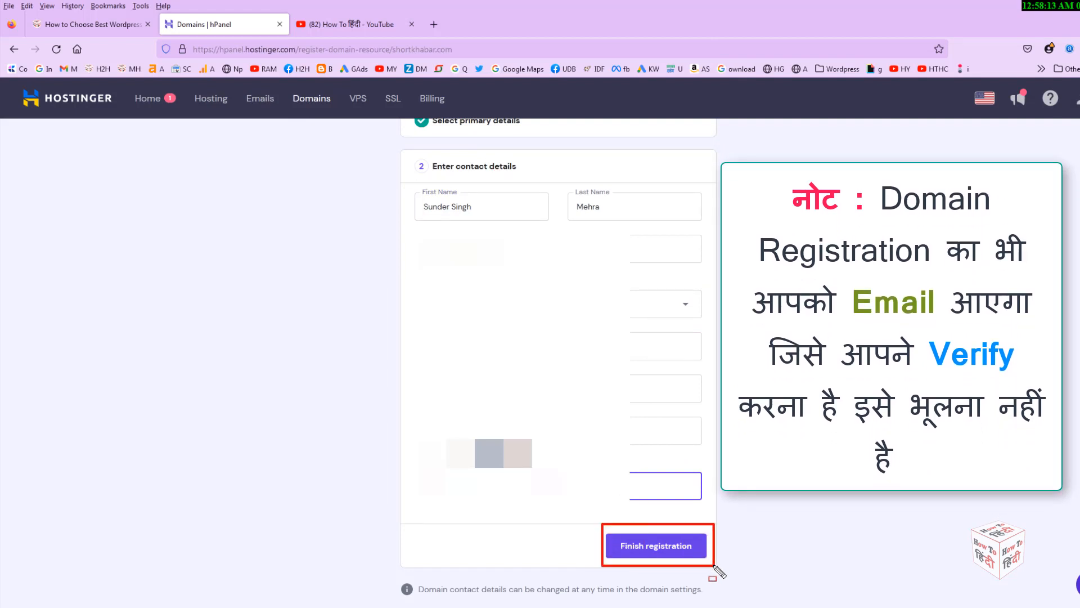
key("Escape")
left_click(671, 545)
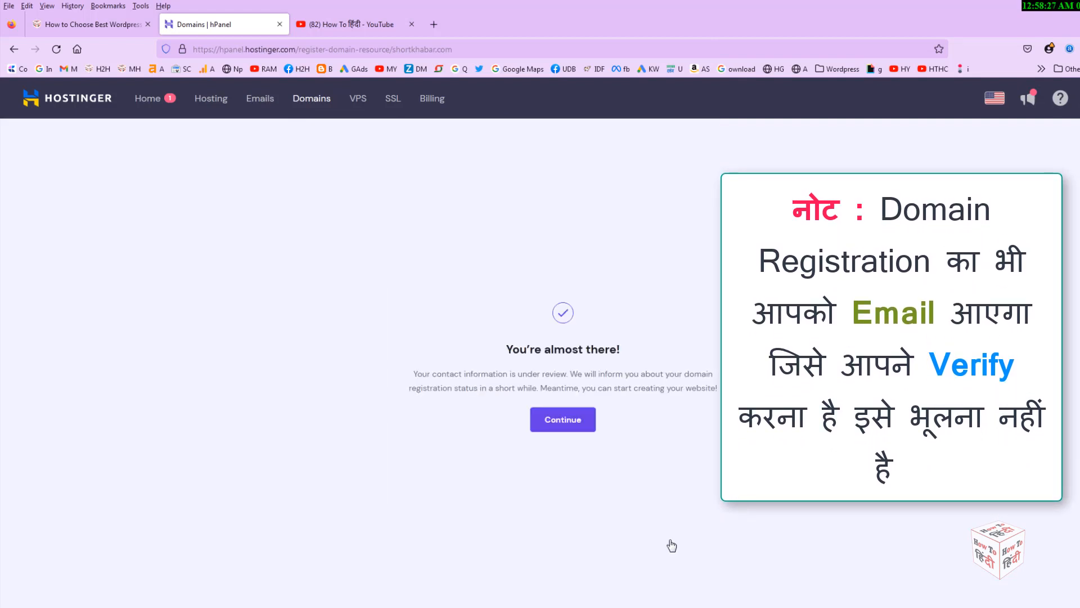
Step: Outline the registration confirmation heading and the Continue option in red, and continue past the confirmation page
left_click_drag(456, 308, 633, 380)
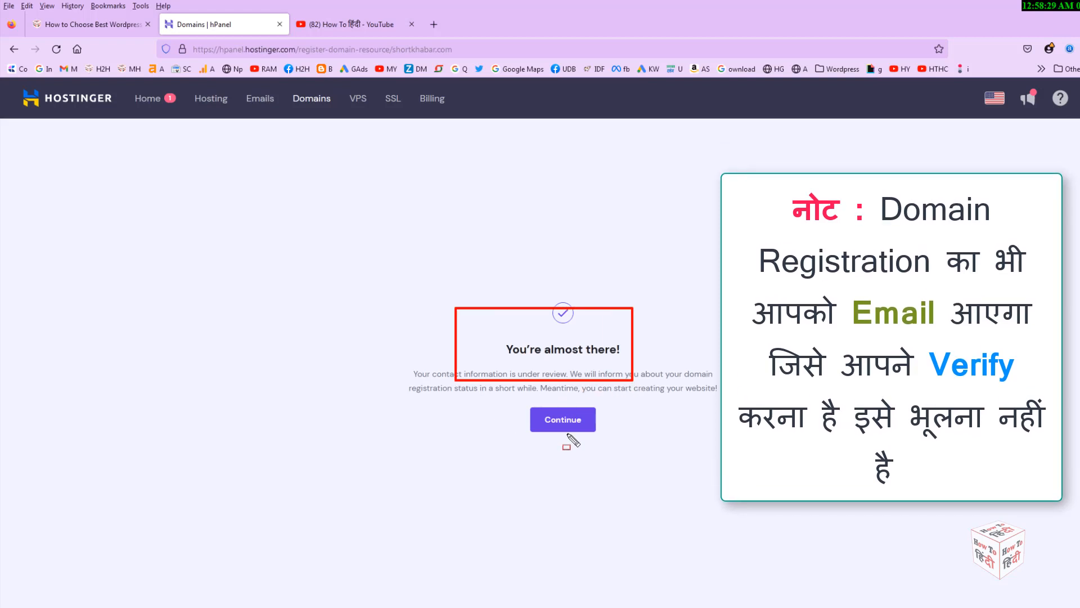
left_click_drag(510, 410, 631, 456)
left_click(585, 428)
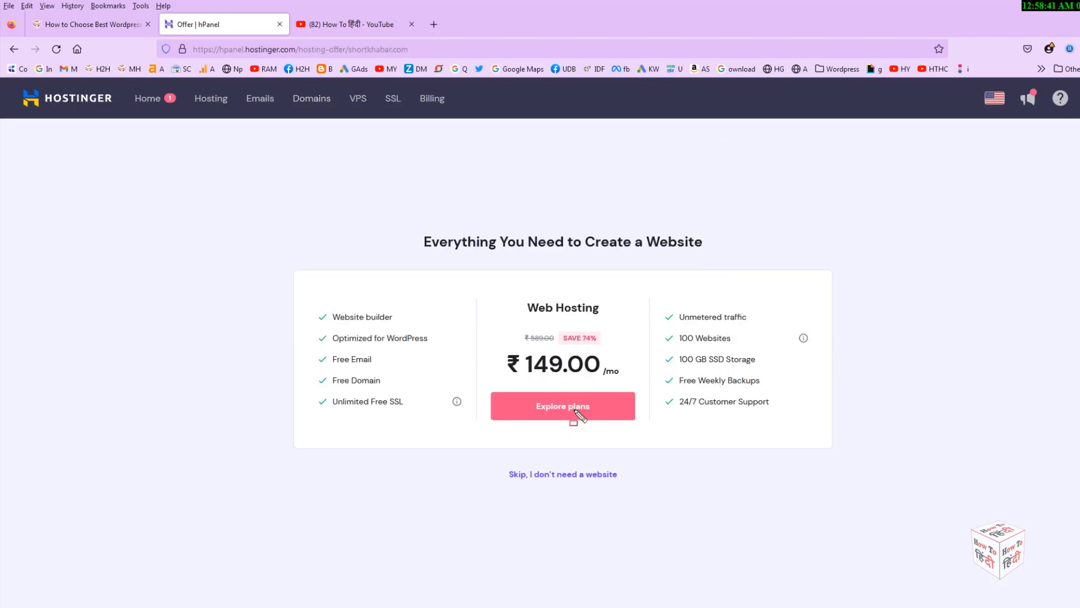
Step: Outline the Web Hosting offer and its skip option in red, and skip the offer to reach the domain overview
mouse_move(486, 278)
left_mouse_down()
mouse_move(584, 363)
mouse_move(644, 384)
left_mouse_up()
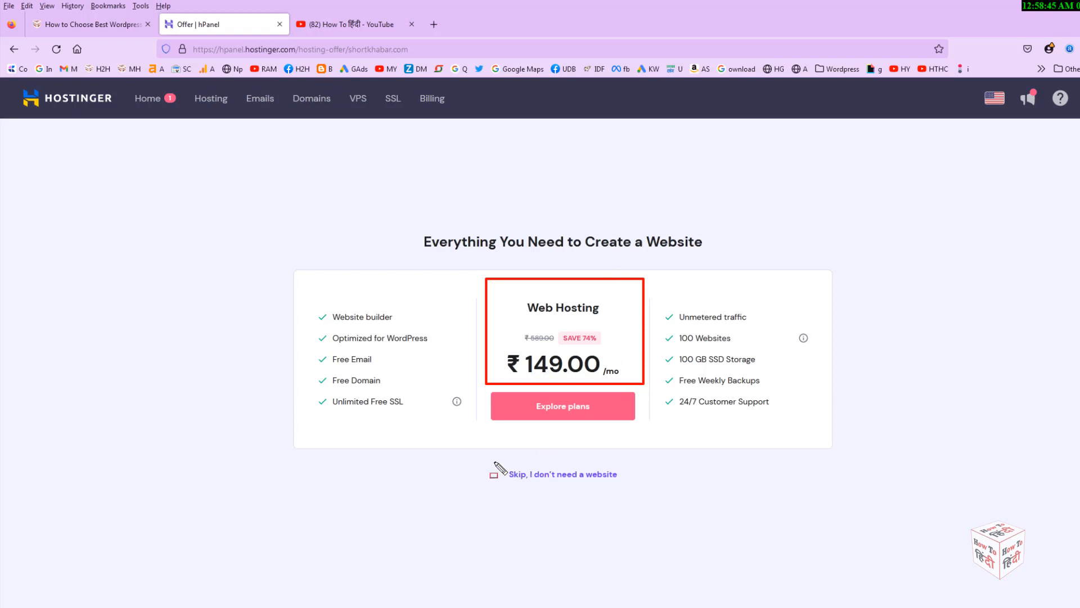
mouse_move(492, 458)
left_mouse_down()
mouse_move(591, 494)
mouse_move(629, 484)
left_mouse_up()
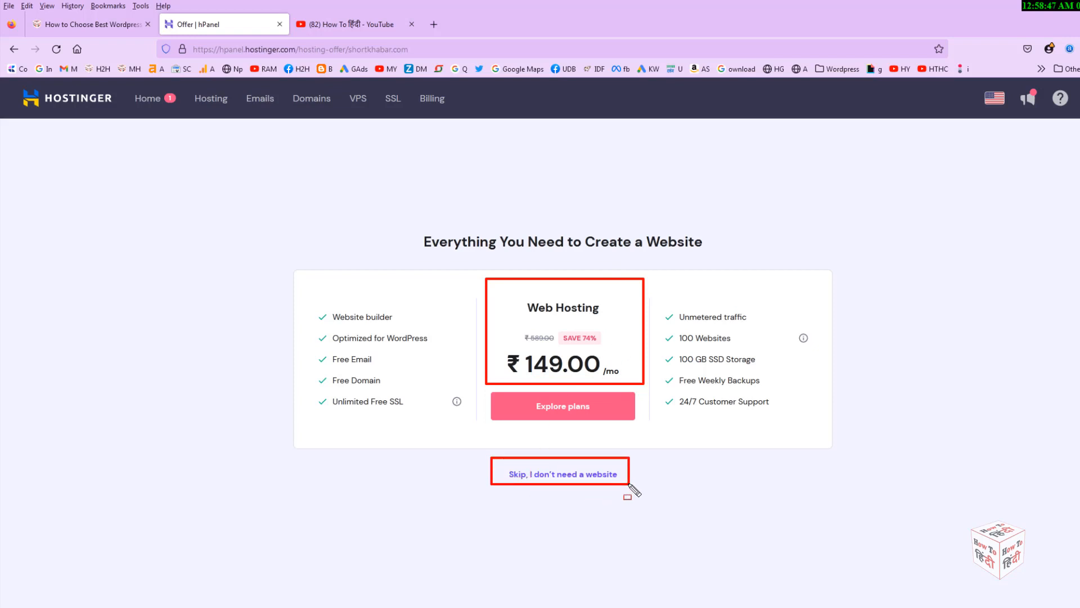
key("Escape")
left_click(586, 475)
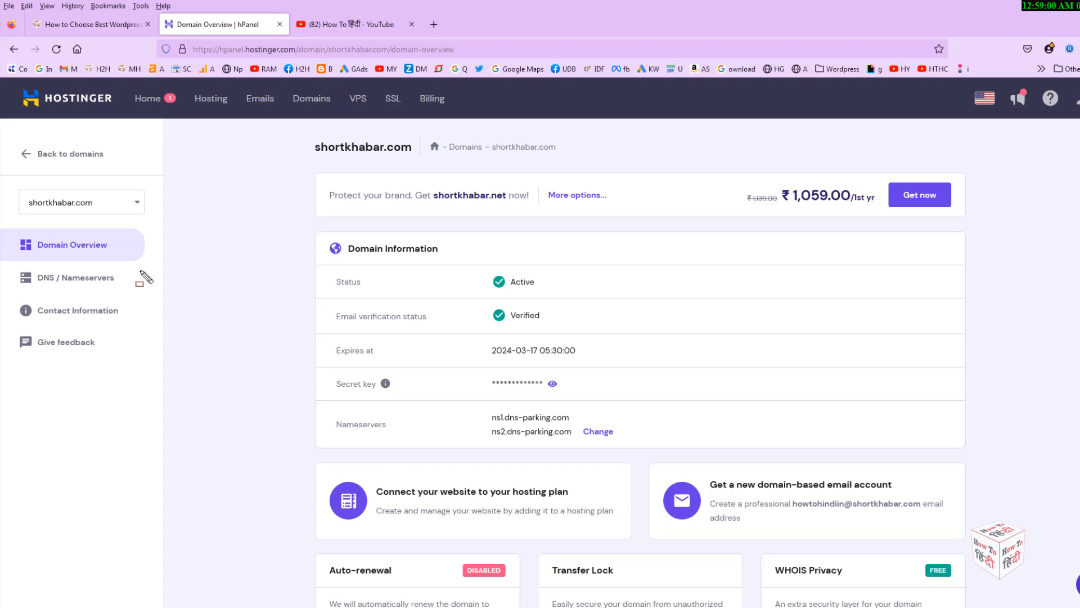
Step: Outline the domain selector and its shortkhabar.com entry in red, and choose shortkhabar.com as the domain
left_click_drag(16, 181, 161, 219)
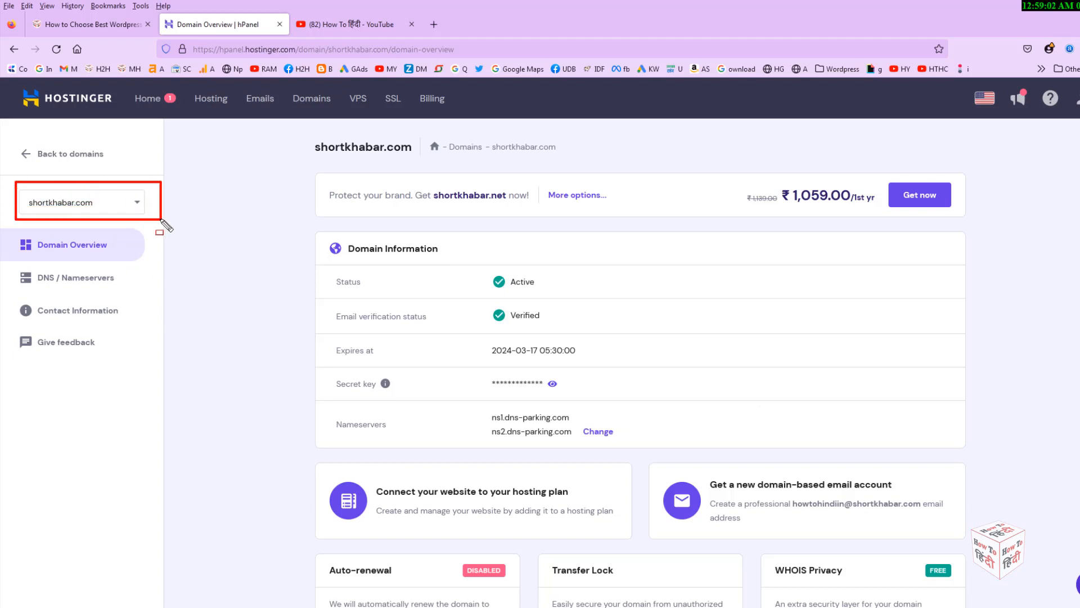
left_click(118, 206)
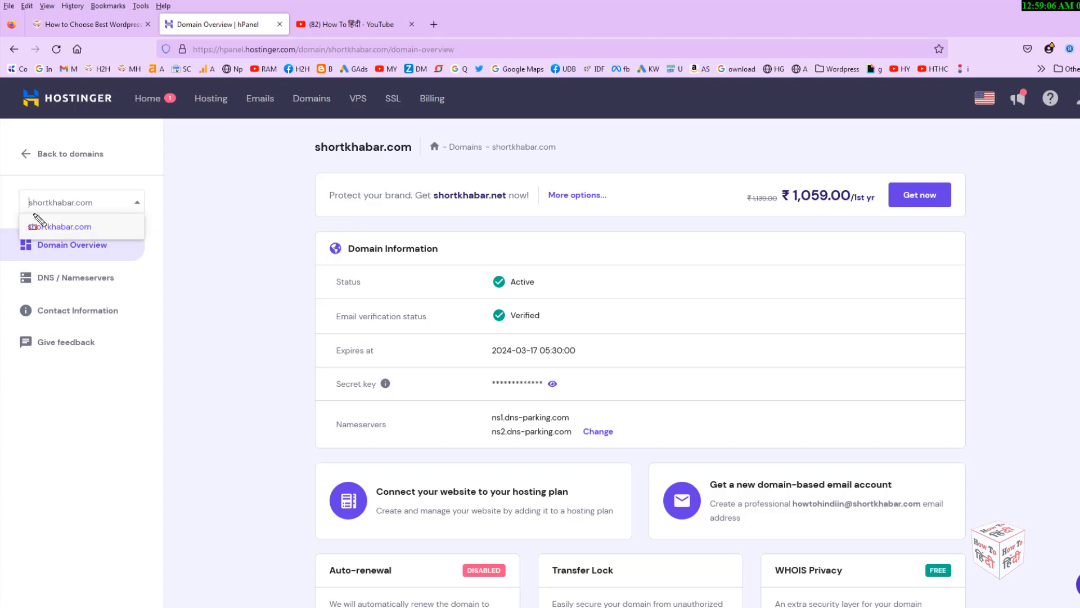
left_click_drag(21, 218, 128, 239)
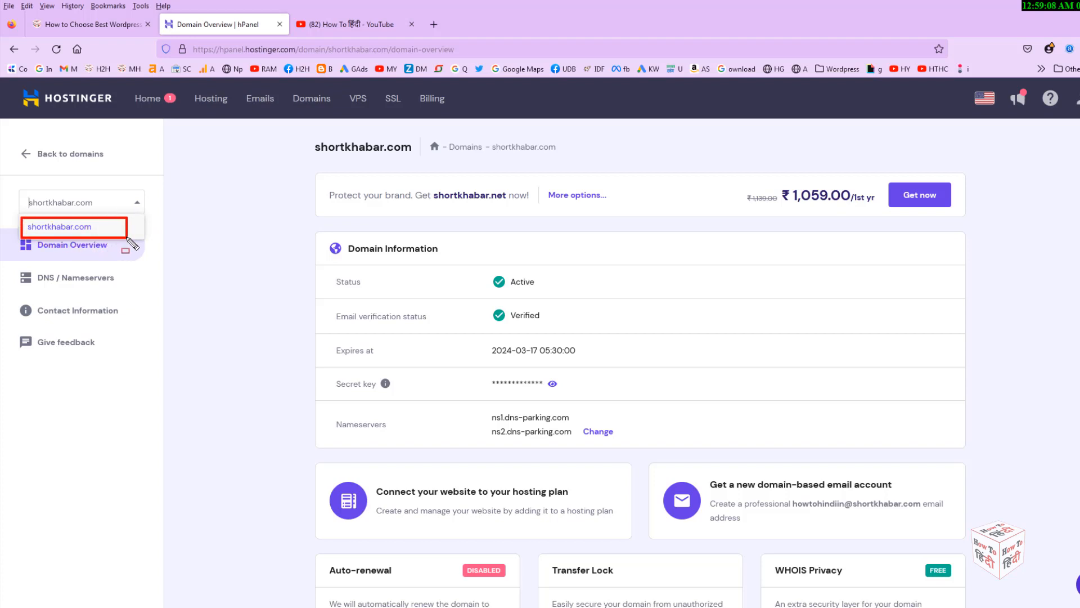
key("Escape")
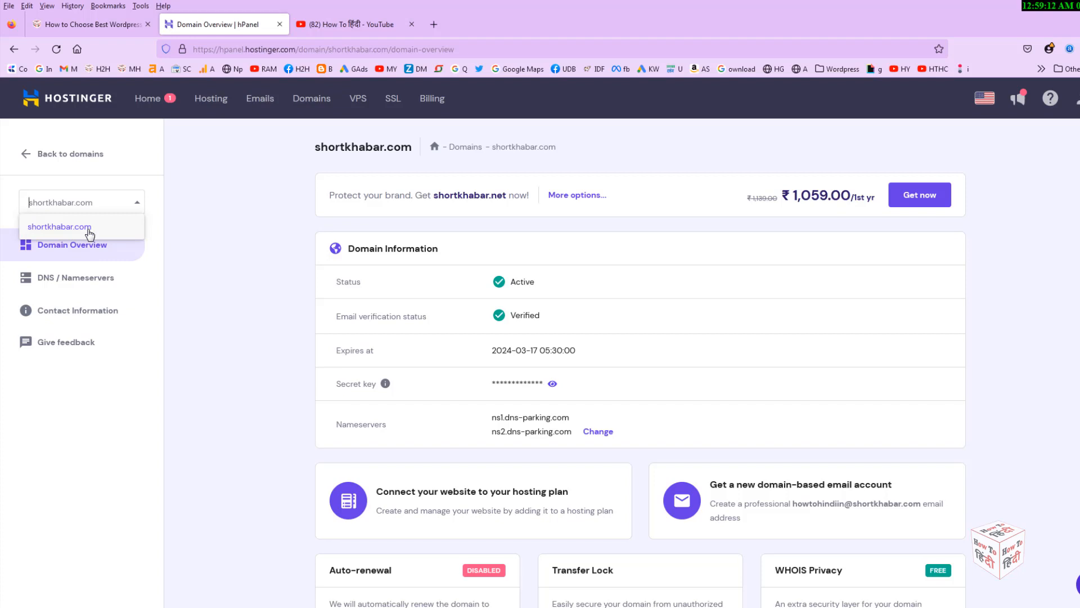
left_click(89, 231)
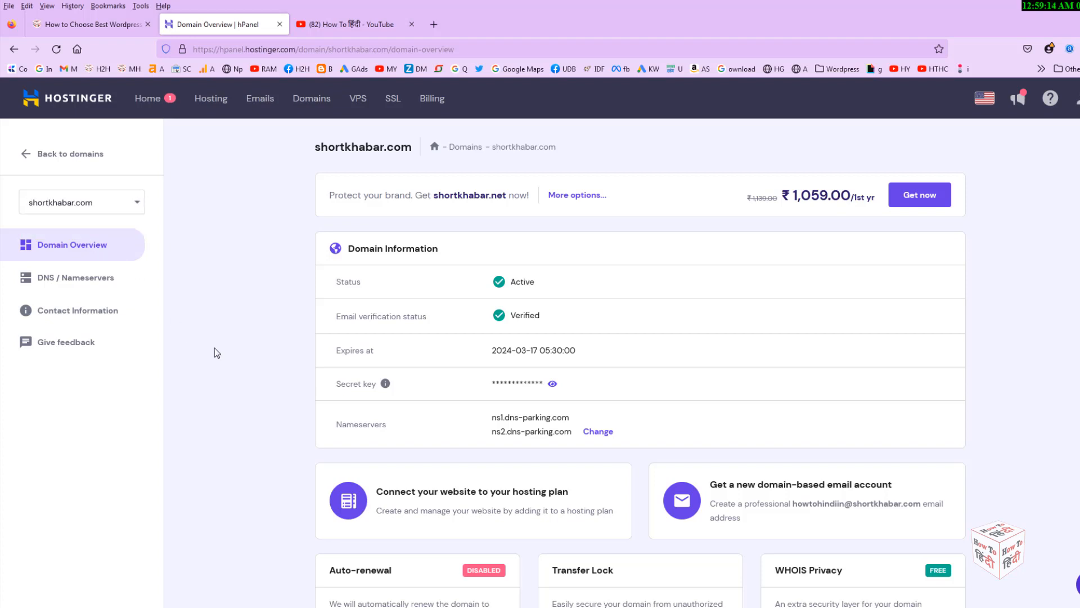
Step: Outline the "Connect your website to your hosting plan" card in red and open its connection dialog
scroll(214, 353, "down", 2)
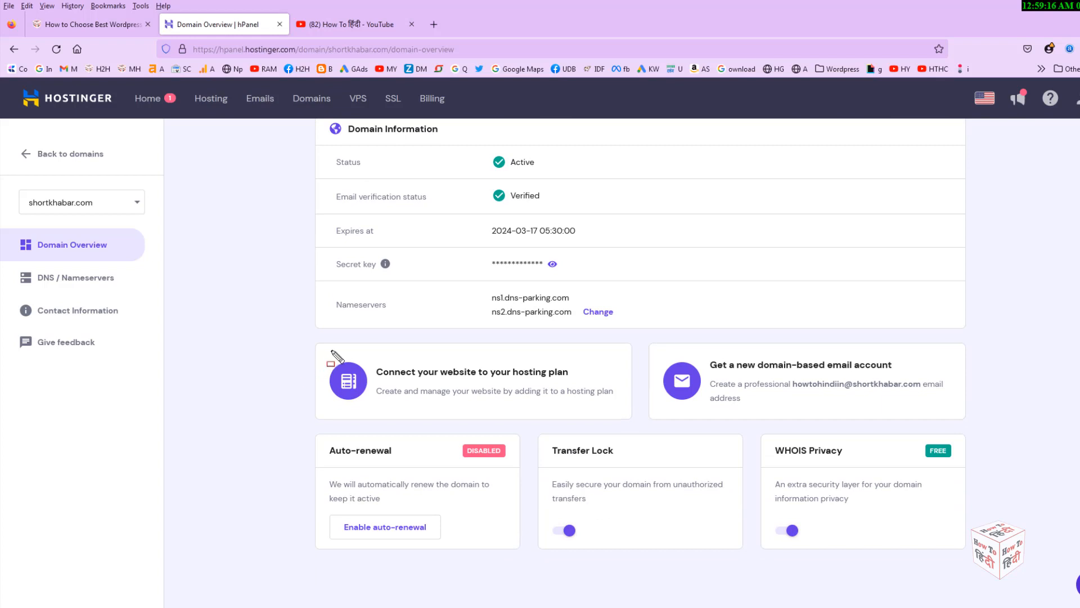
mouse_move(329, 342)
left_mouse_down()
mouse_move(500, 404)
mouse_move(632, 422)
left_mouse_up()
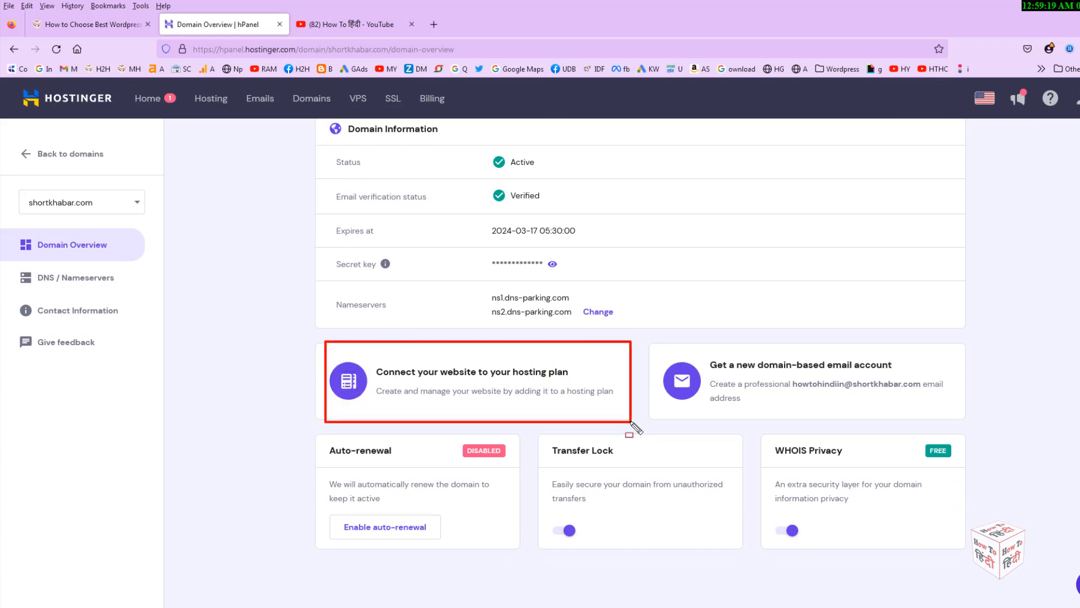
key("Escape")
left_click(390, 386)
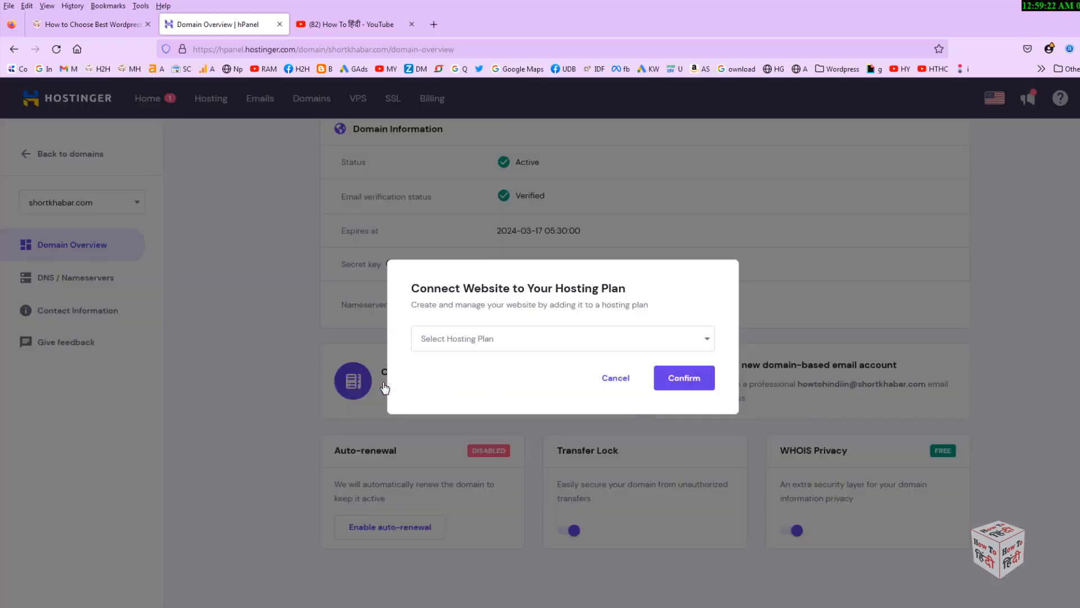
Step: Outline the hosting plan field and the Premium Web Hosting entry in red, and select Premium Web Hosting as the plan
left_click_drag(408, 324, 717, 356)
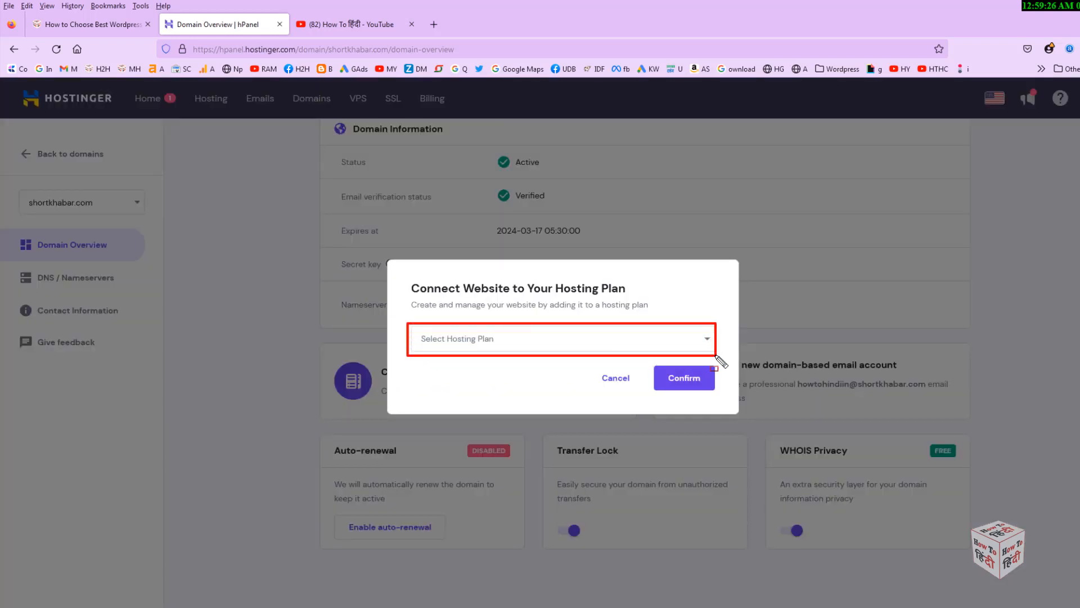
key("Escape")
left_click(674, 341)
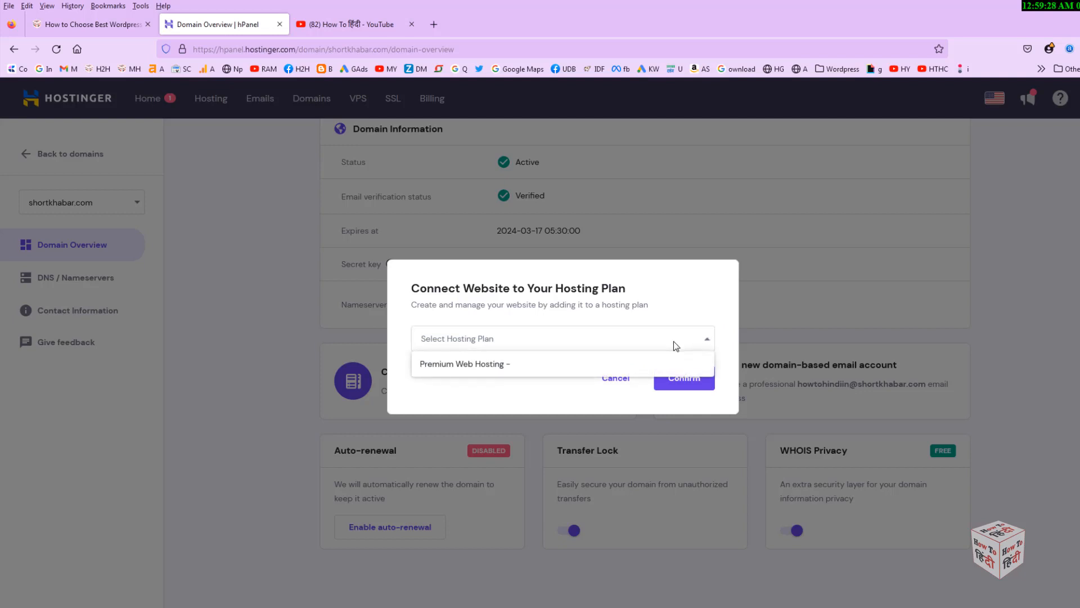
left_click_drag(409, 352, 539, 377)
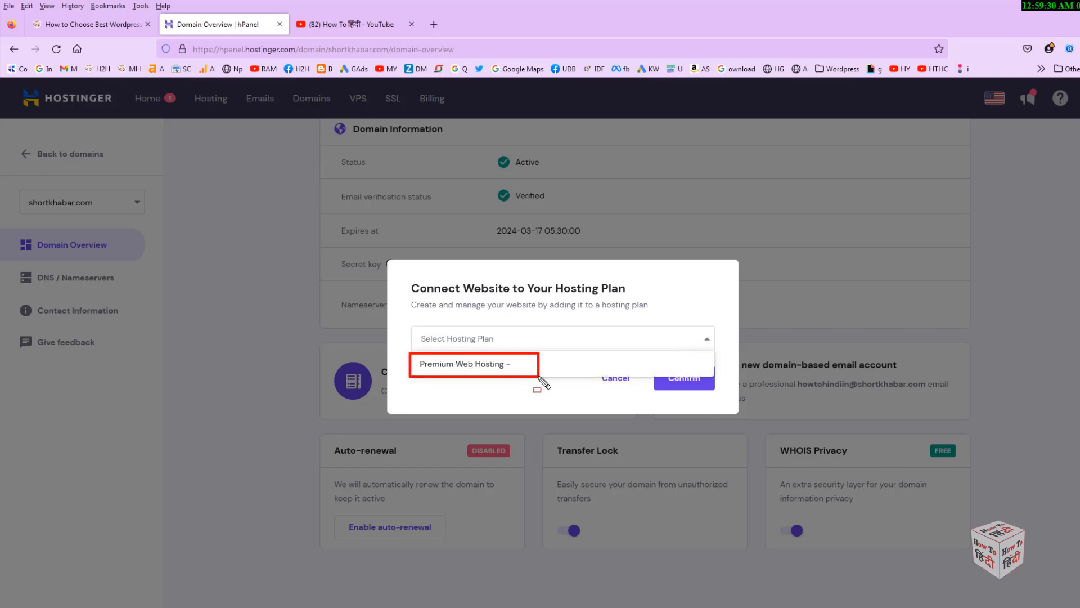
key("Escape")
left_click(501, 364)
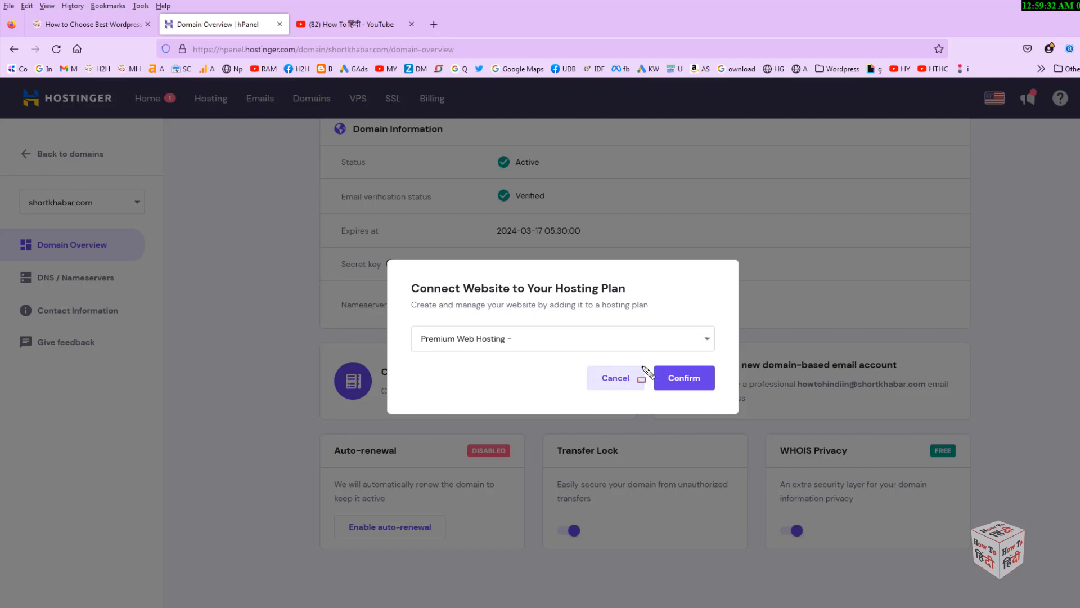
Step: Outline the Confirm option in red, clear the outline, and confirm connecting the website to the hosting plan
left_click_drag(649, 361, 723, 401)
key("Escape")
left_click(686, 385)
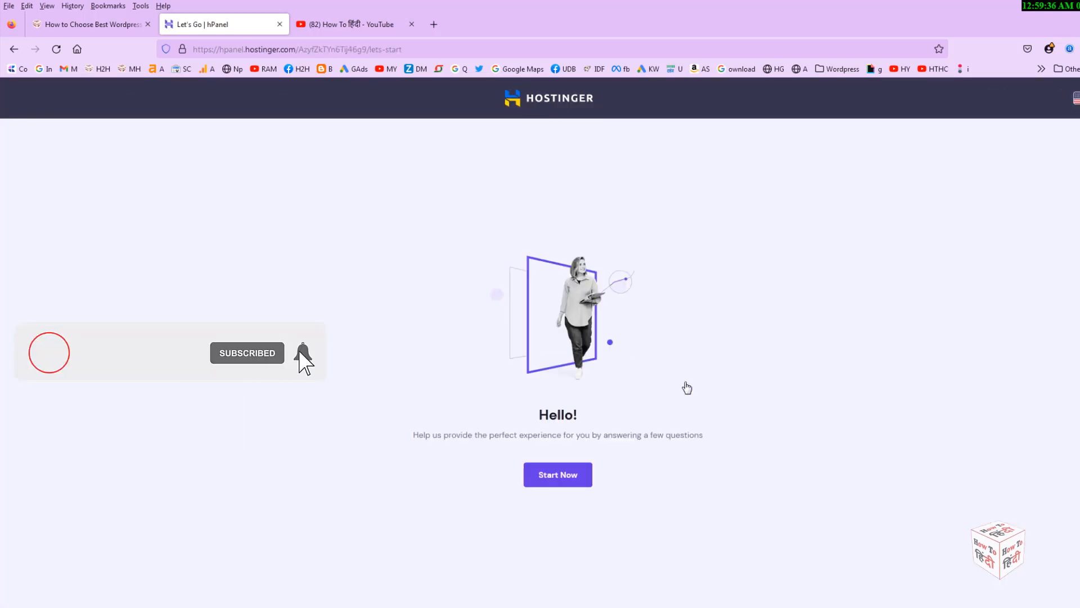
Step: Outline the welcome illustration and the Start Now option in red, and start the website setup questionnaire
left_click_drag(473, 195, 609, 422)
left_click_drag(516, 449, 620, 518)
key("Escape")
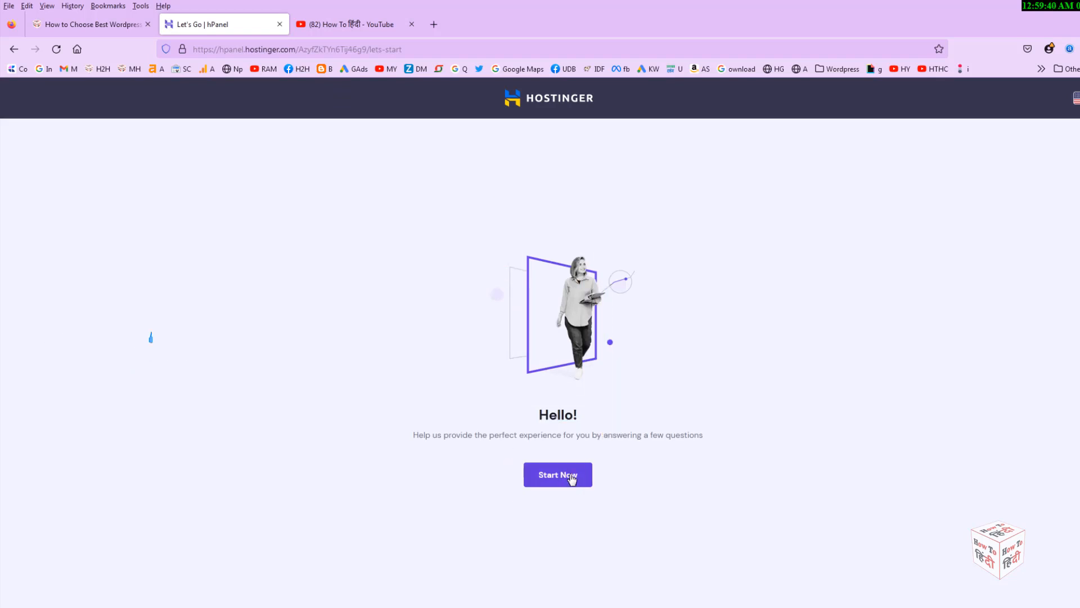
left_click(569, 478)
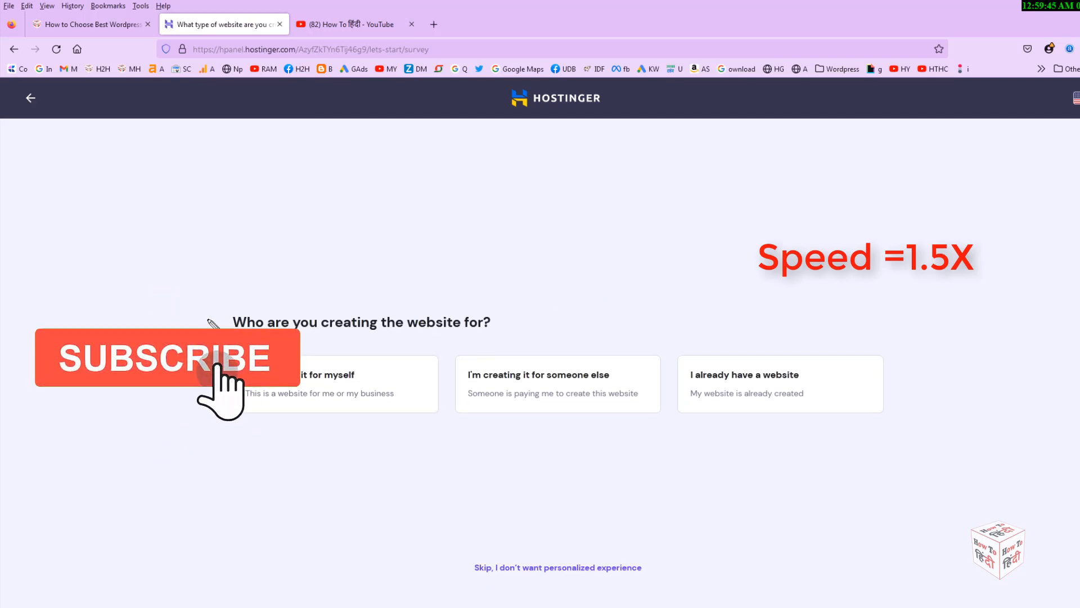
Step: Outline the question about whom the website is for and its three answers in red, and answer "I'm creating it for myself"
left_click_drag(350, 325, 505, 338)
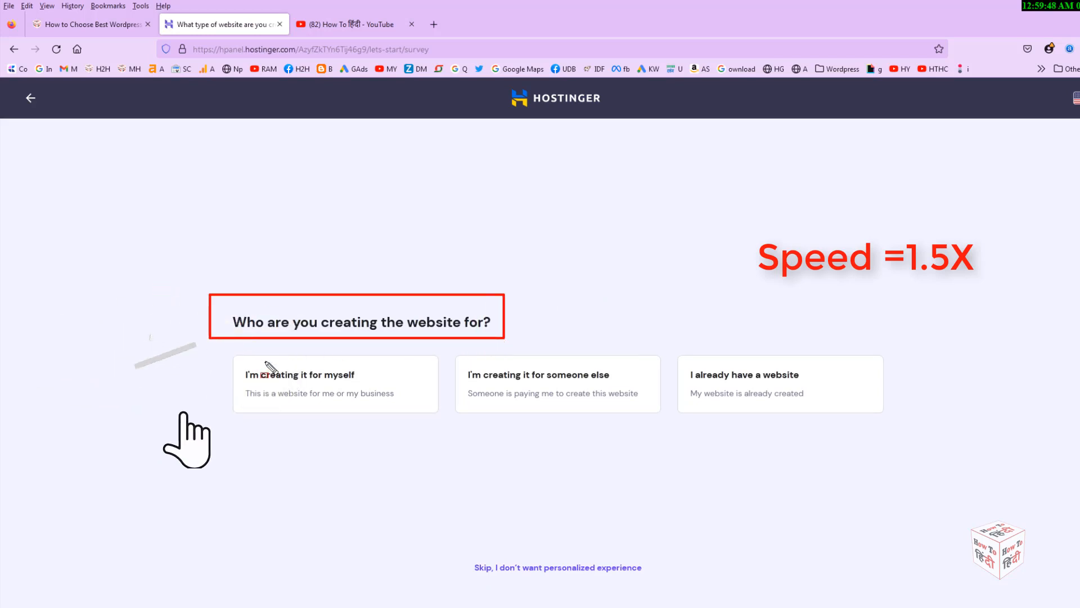
left_click_drag(231, 357, 435, 424)
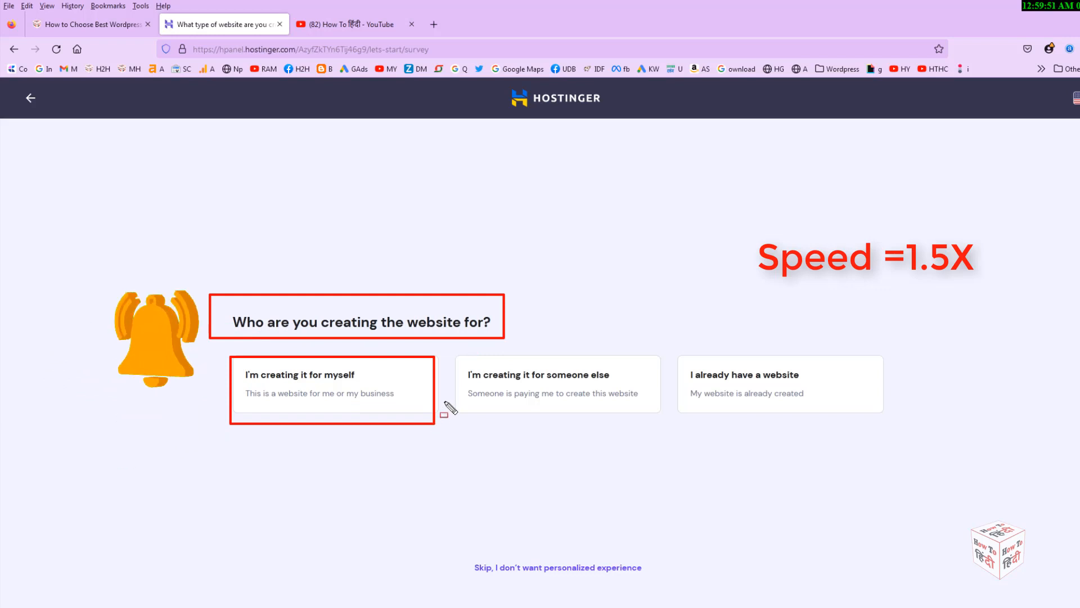
left_click_drag(452, 355, 657, 419)
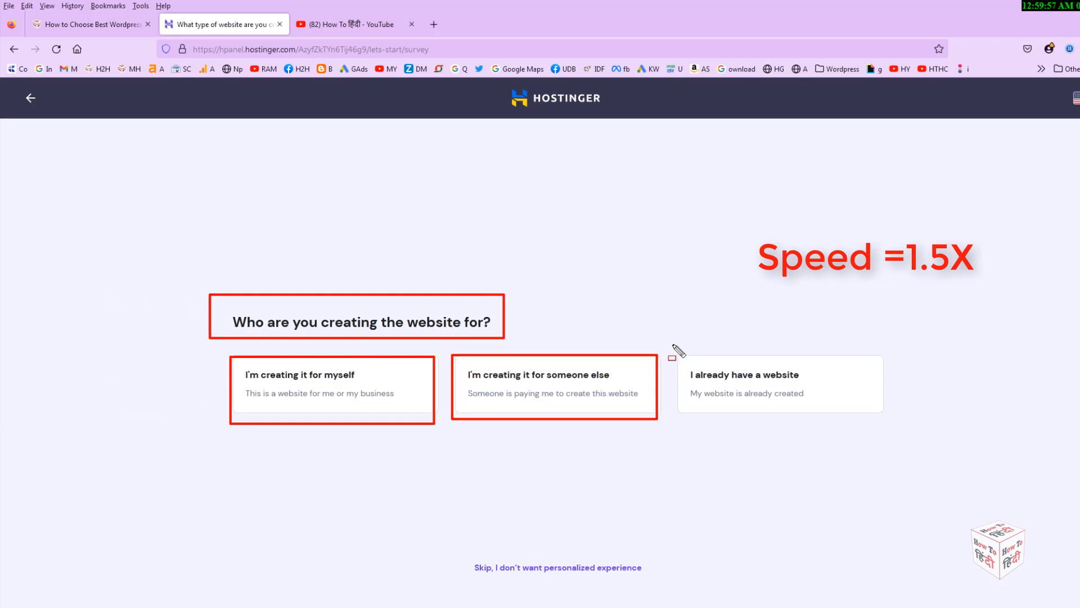
left_click_drag(673, 345, 893, 421)
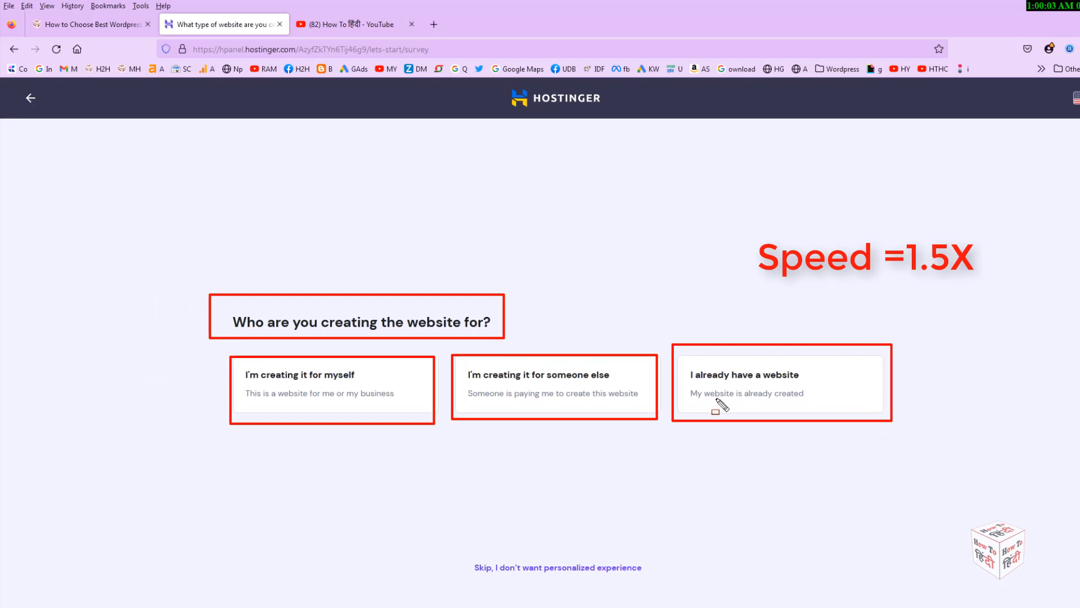
key("Escape")
left_click(313, 396)
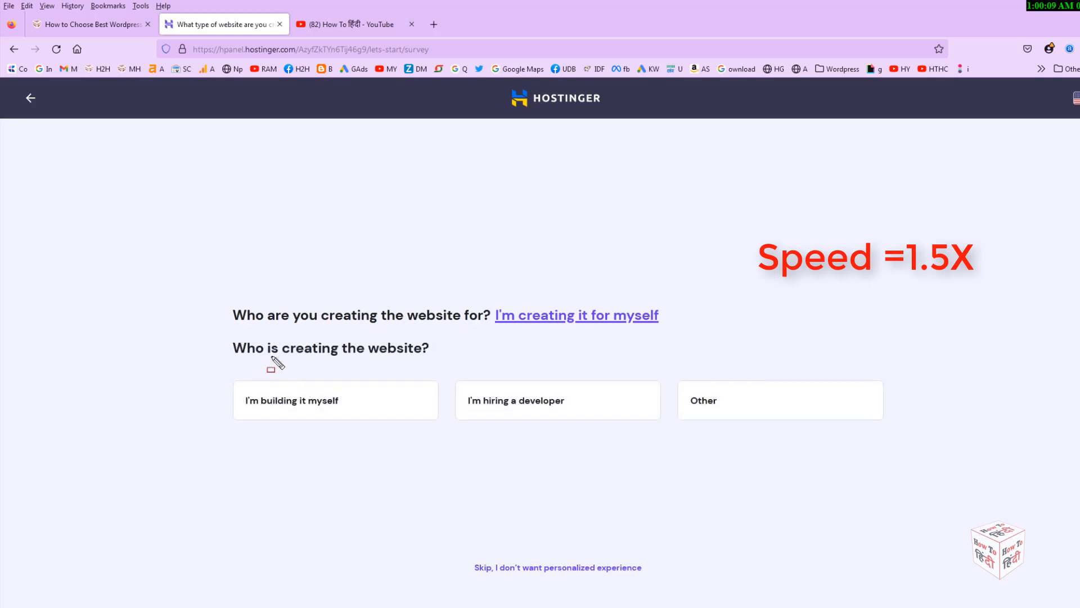
Step: Outline the "Who is creating the website?" question and its three answers in red, and answer "I'm building it myself"
mouse_move(219, 331)
left_mouse_down()
mouse_move(357, 365)
mouse_move(478, 370)
left_mouse_up()
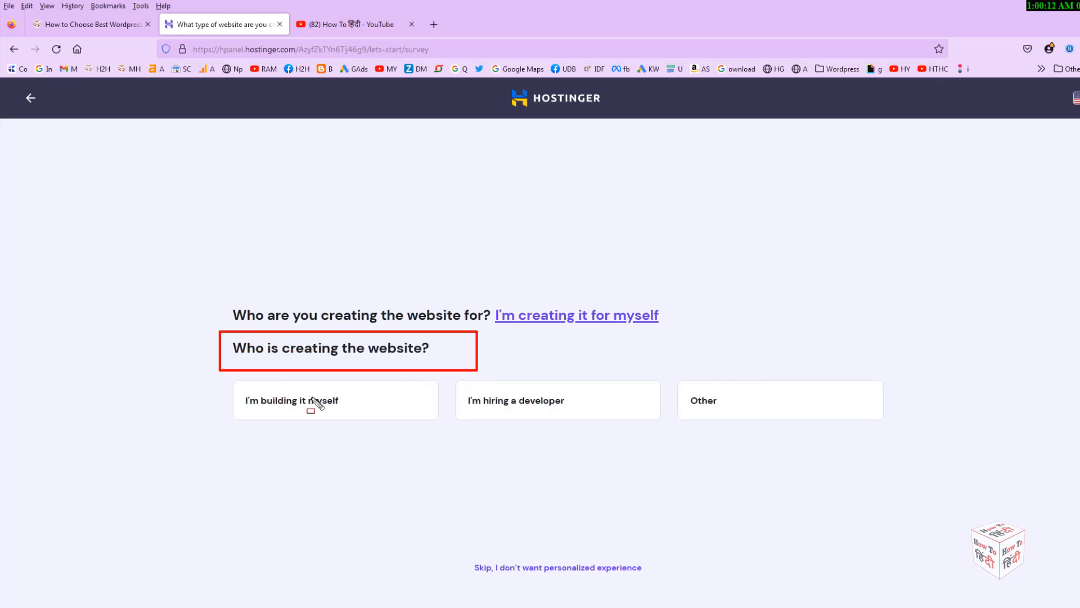
left_click_drag(229, 383, 435, 412)
left_click_drag(452, 375, 597, 412)
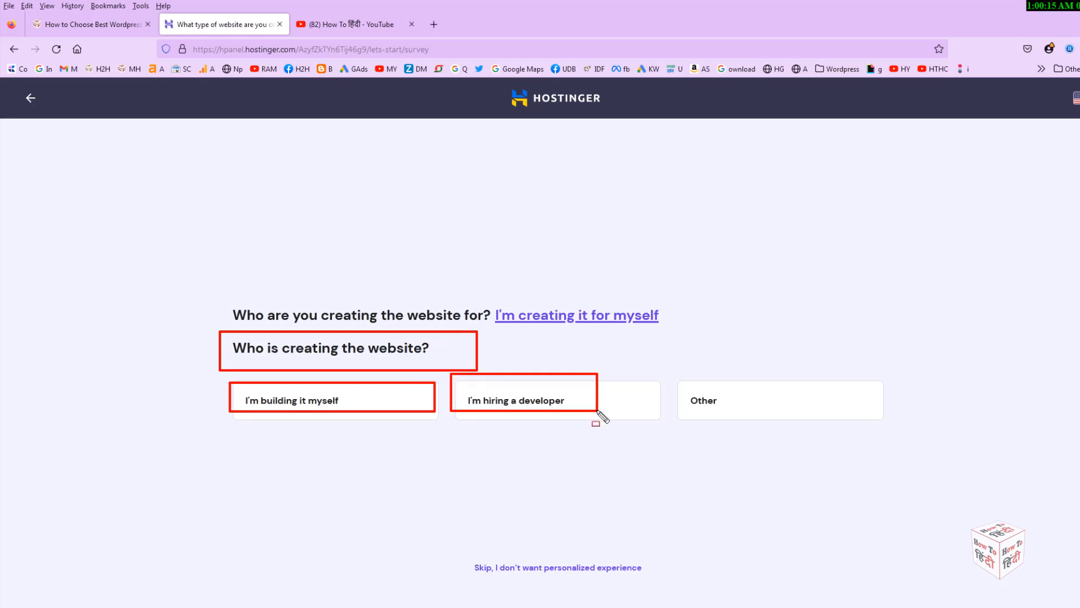
left_click_drag(671, 383, 853, 436)
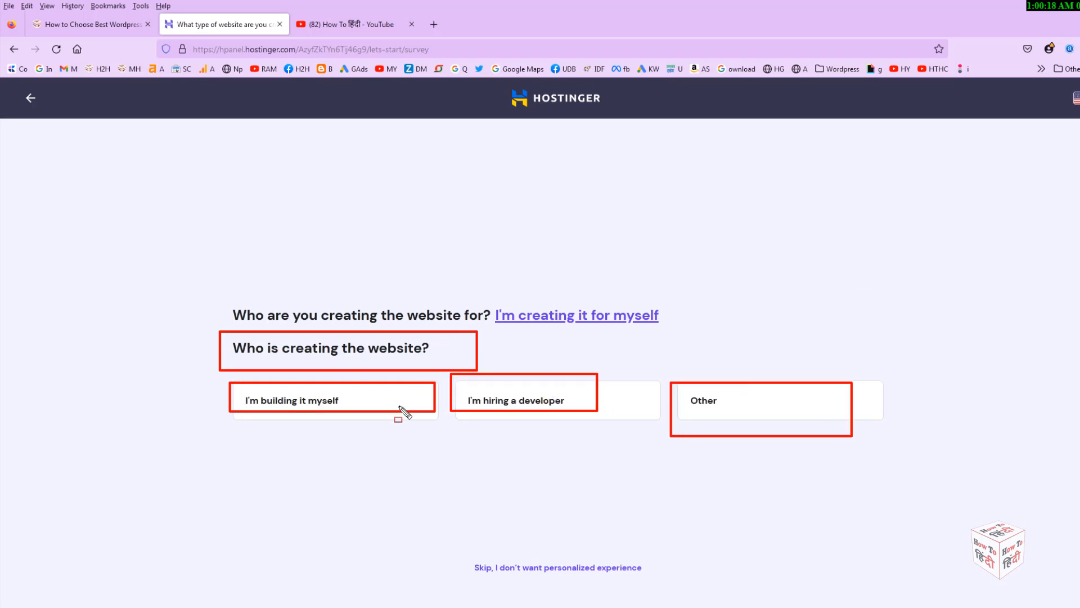
key("Escape")
left_click(313, 403)
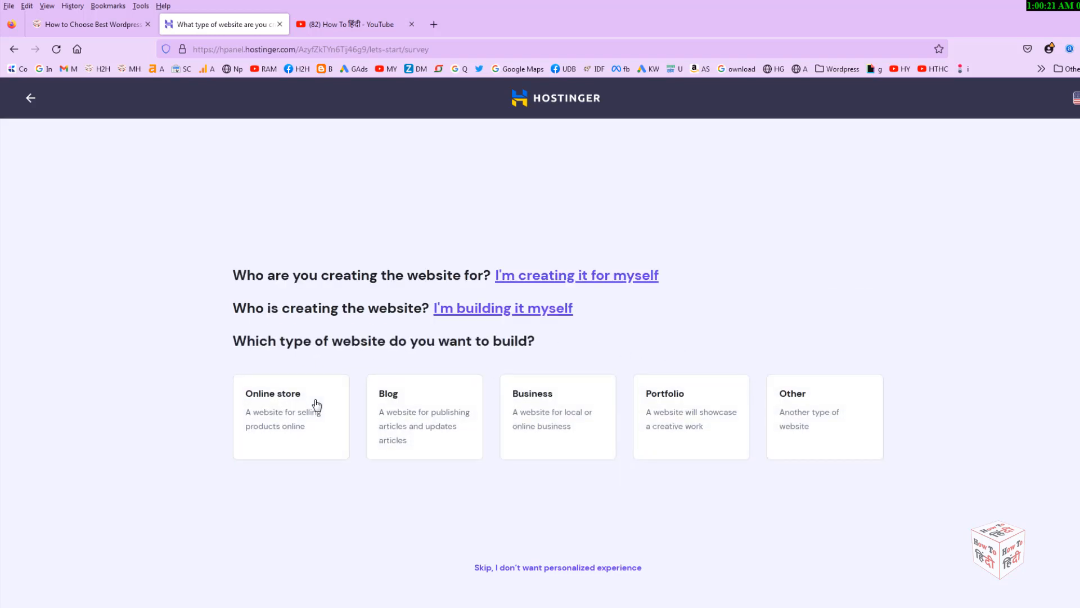
Step: Outline the website type question and its five answers in red, and choose Blog as the type of website
left_click_drag(214, 322, 544, 353)
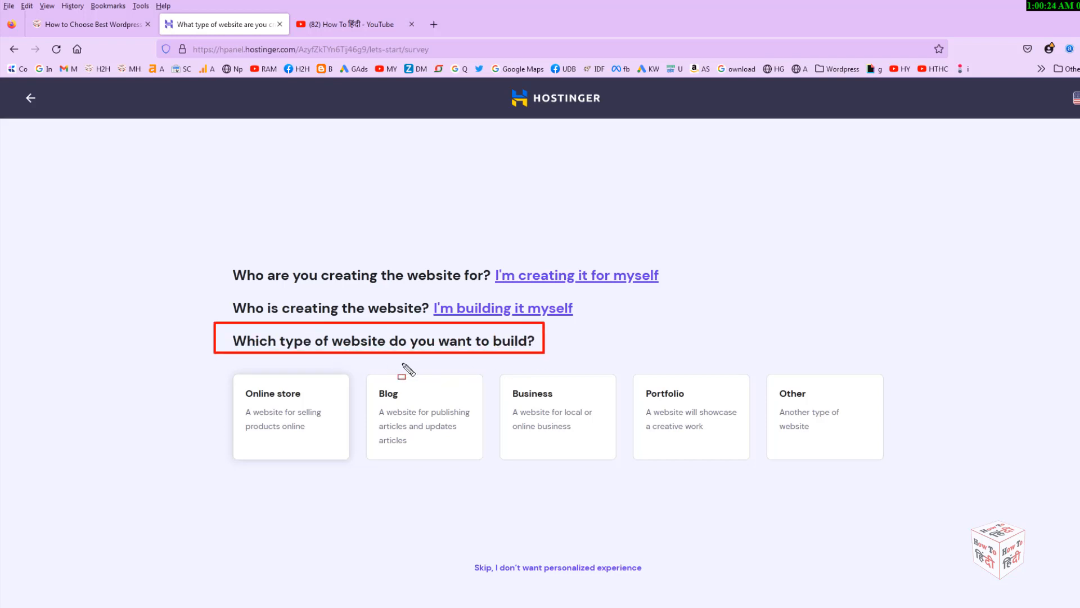
left_click_drag(239, 378, 308, 491)
left_click_drag(361, 370, 464, 496)
left_click_drag(496, 368, 627, 490)
left_click_drag(634, 372, 733, 501)
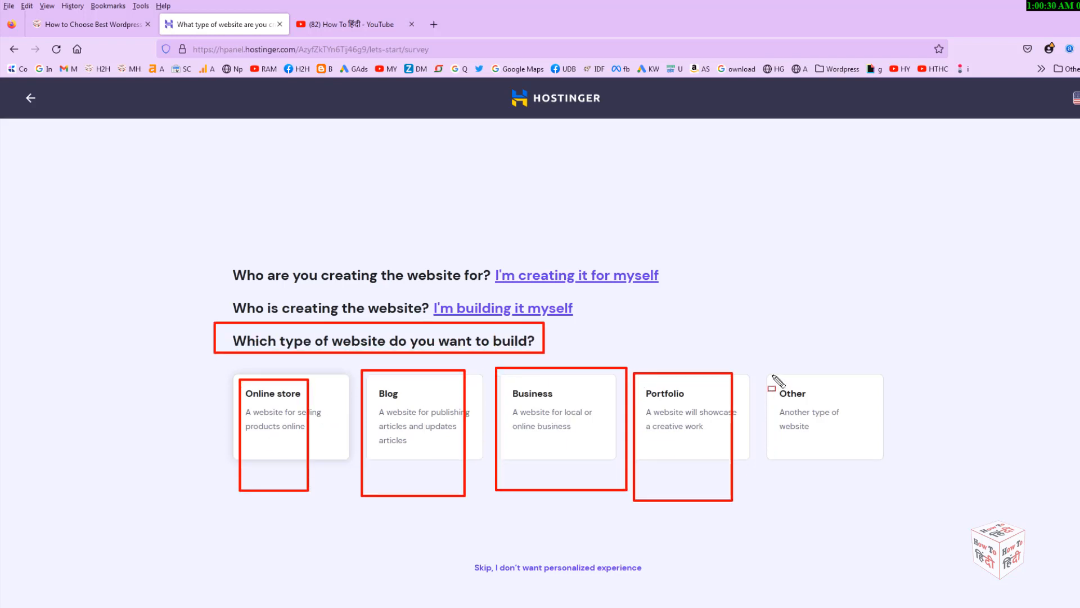
left_click_drag(772, 374, 887, 491)
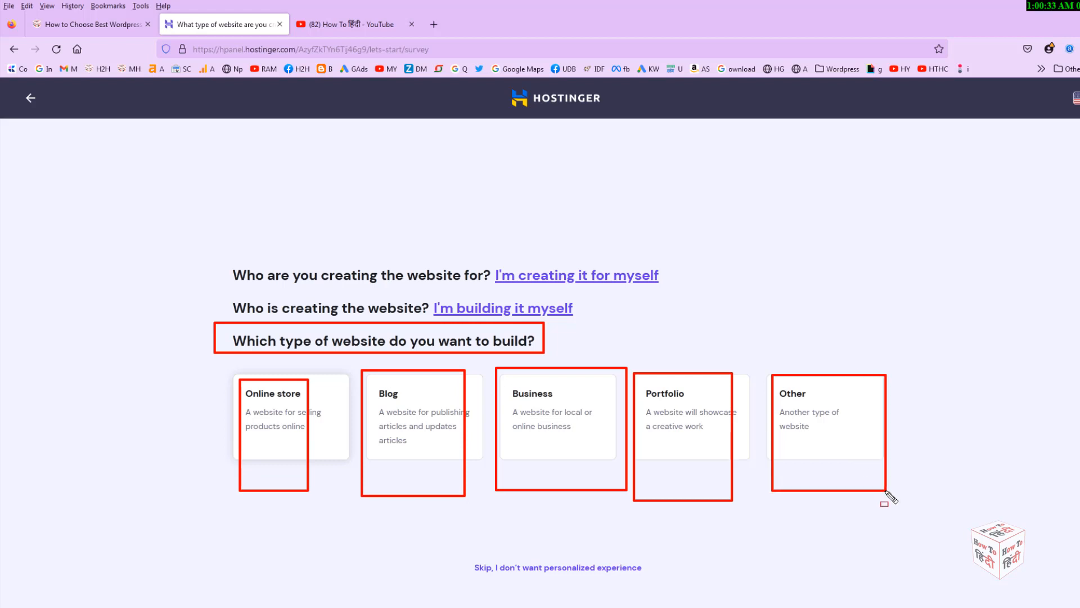
left_click(418, 433)
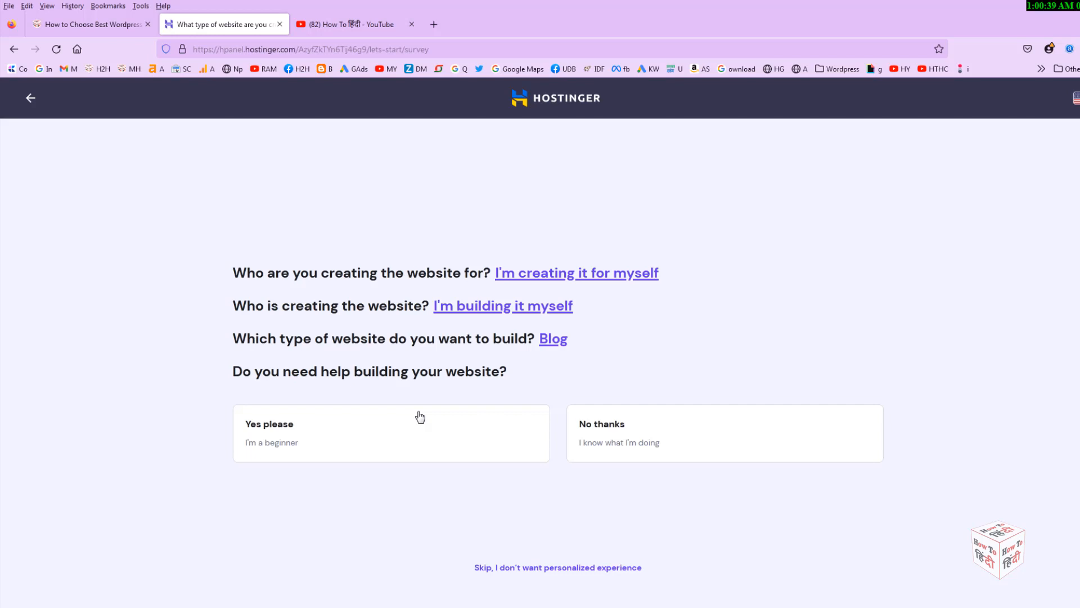
Step: Outline the question about needing help building the website and both answers in red, and answer "No thanks"
mouse_move(222, 355)
left_mouse_down()
mouse_move(447, 398)
mouse_move(542, 390)
left_mouse_up()
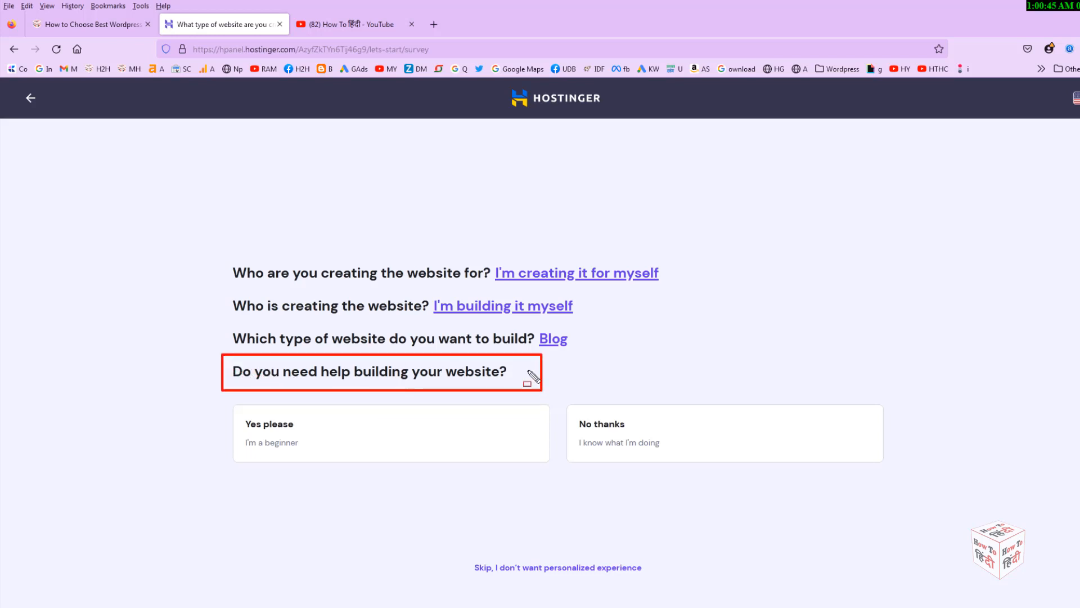
left_click_drag(239, 406, 449, 452)
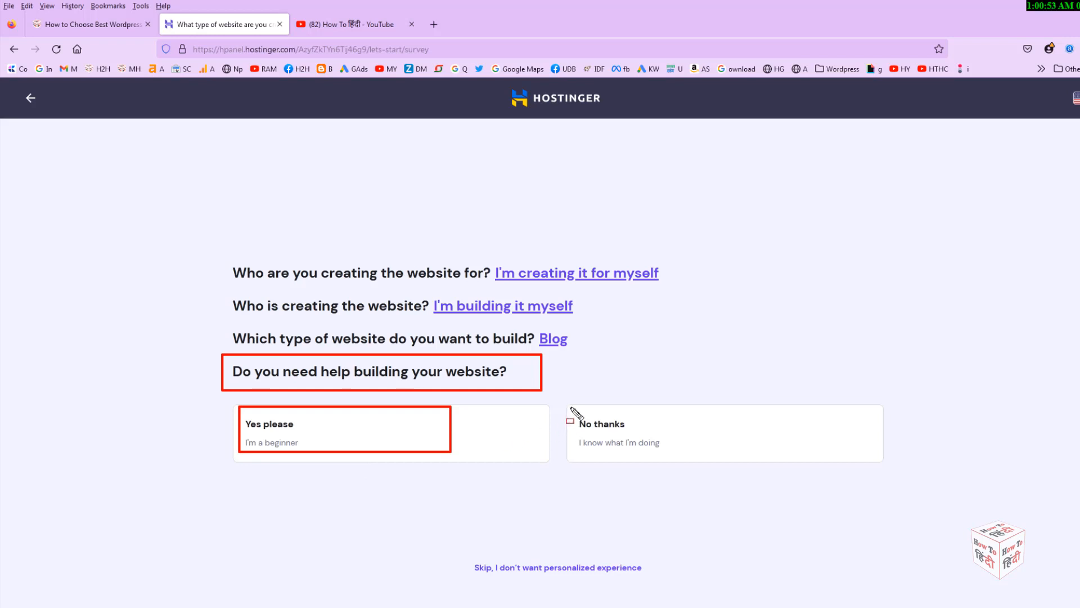
mouse_move(570, 407)
left_mouse_down()
mouse_move(603, 423)
mouse_move(858, 473)
left_mouse_up()
key("Escape")
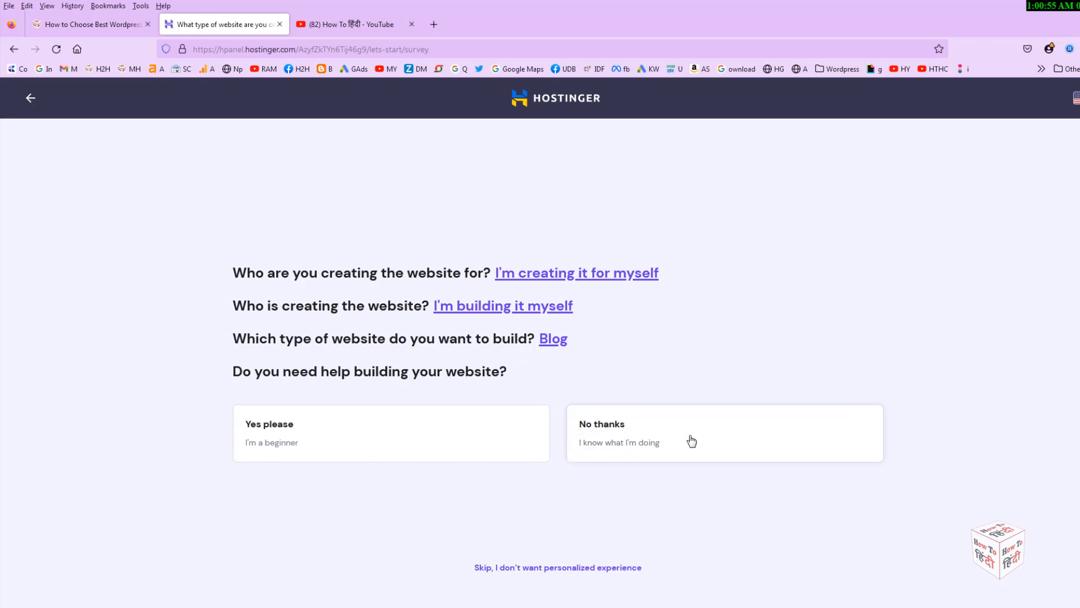
left_click(692, 442)
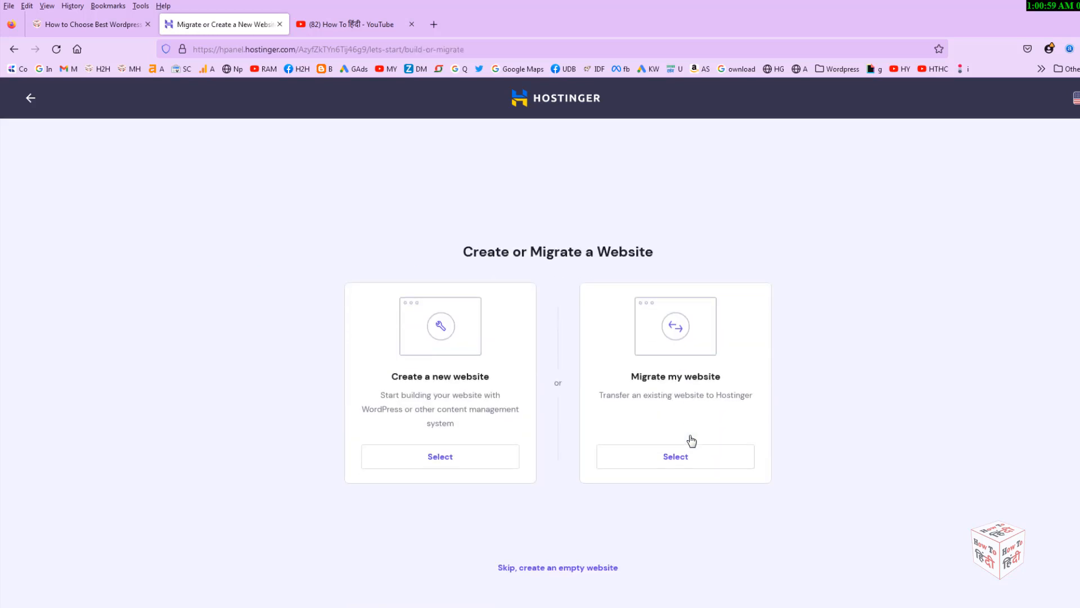
Step: Outline the "Migrate my website" and "Create a new website" options in red, and choose to create a new website
mouse_move(580, 275)
left_mouse_down()
mouse_move(771, 449)
mouse_move(780, 490)
left_mouse_up()
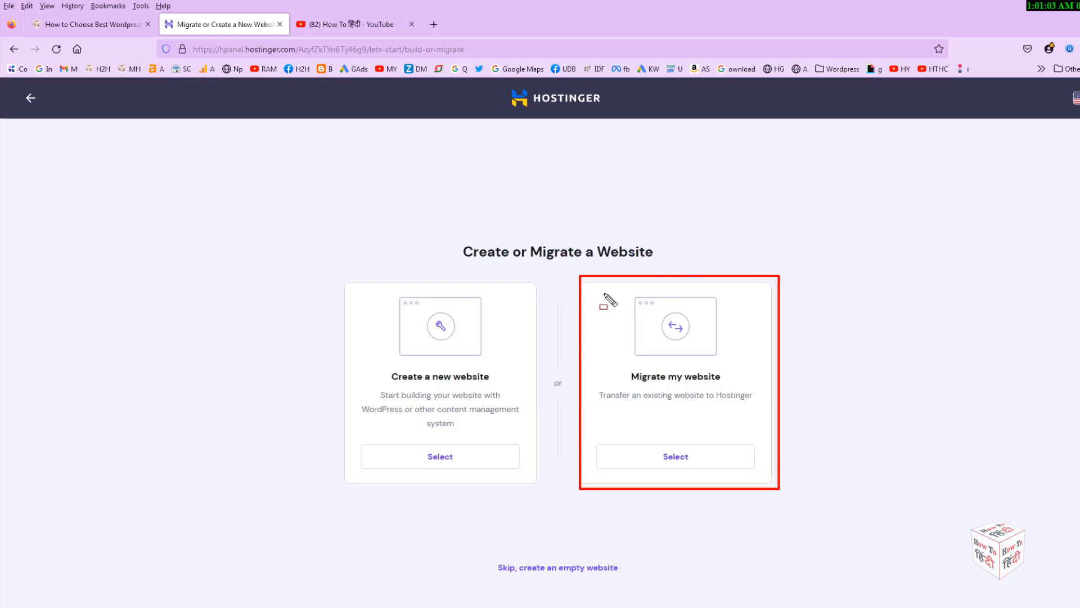
mouse_move(589, 285)
left_mouse_down()
mouse_move(704, 487)
mouse_move(770, 483)
left_mouse_up()
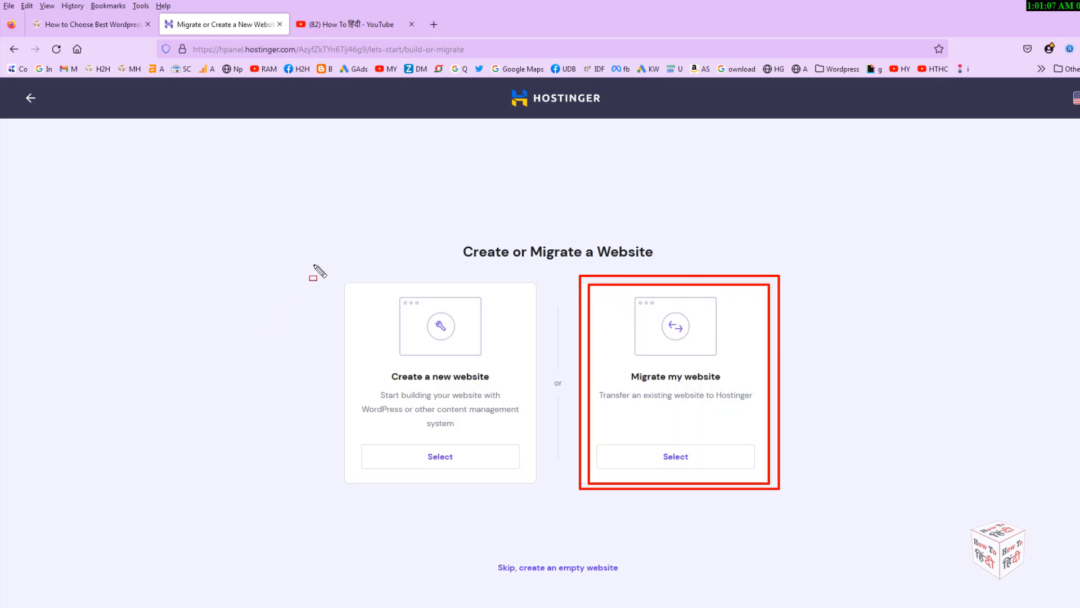
left_click_drag(322, 258, 552, 500)
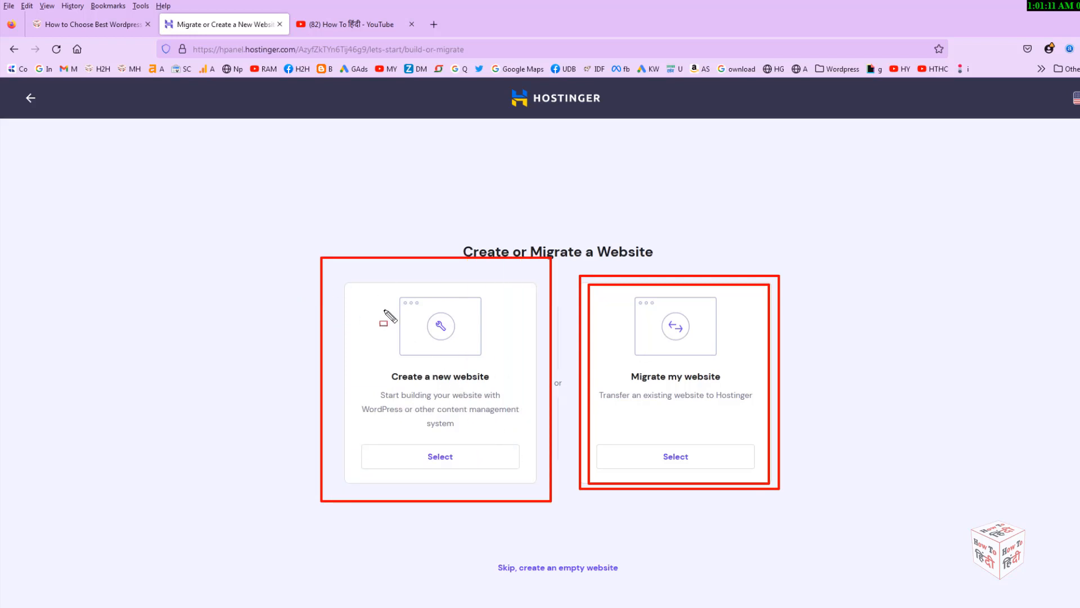
mouse_move(380, 294)
left_mouse_down()
mouse_move(489, 381)
mouse_move(518, 387)
left_mouse_up()
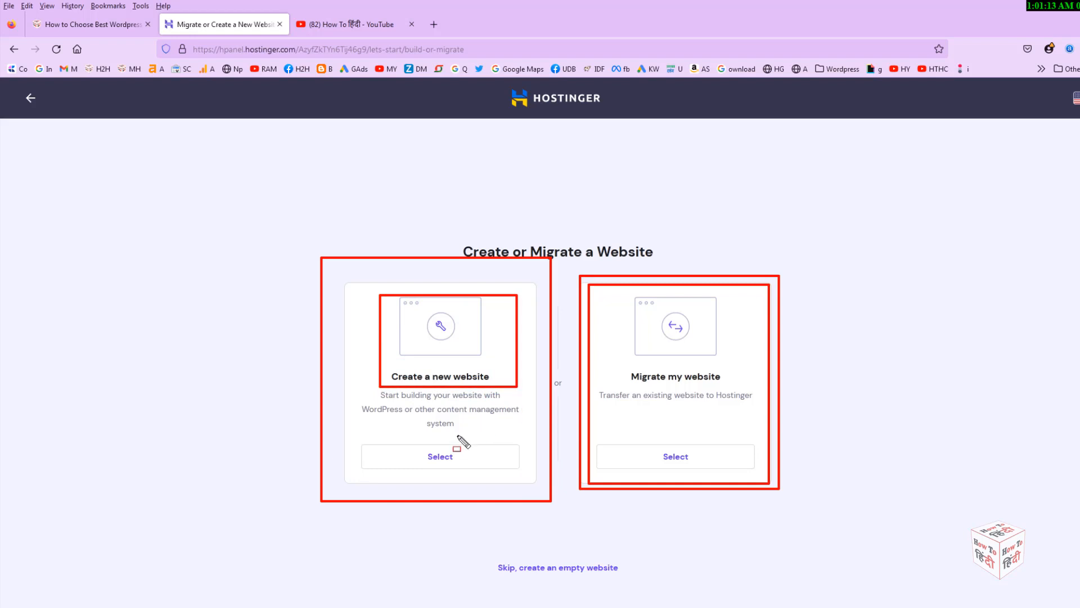
left_click_drag(416, 437, 469, 467)
key("Escape")
left_click(446, 458)
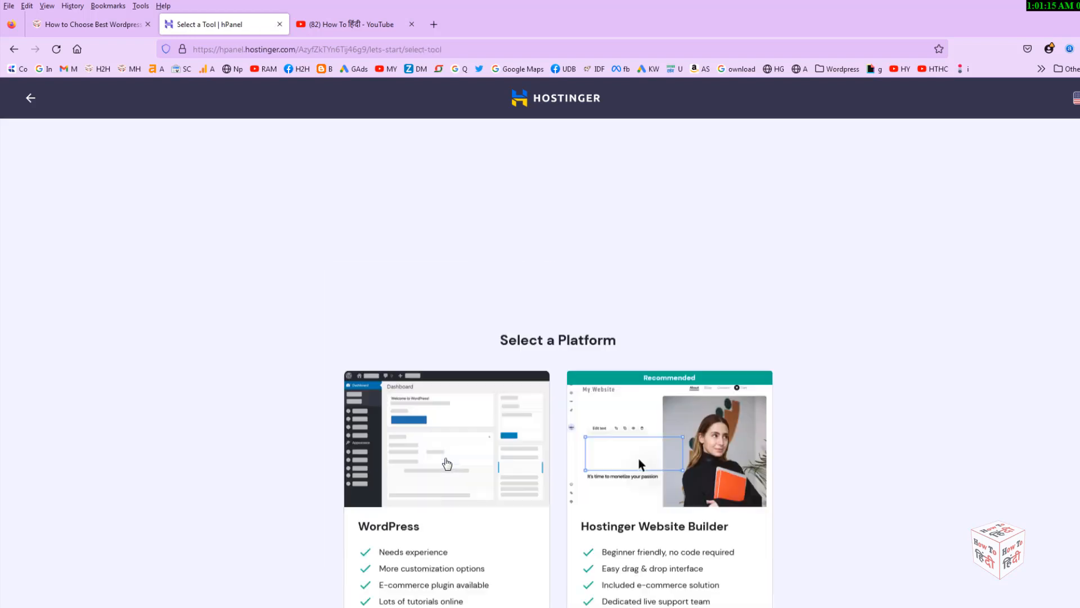
Step: Outline the WordPress card and the Hostinger Website Builder name in red, and choose WordPress as the platform
key("ctrl+alt+d")
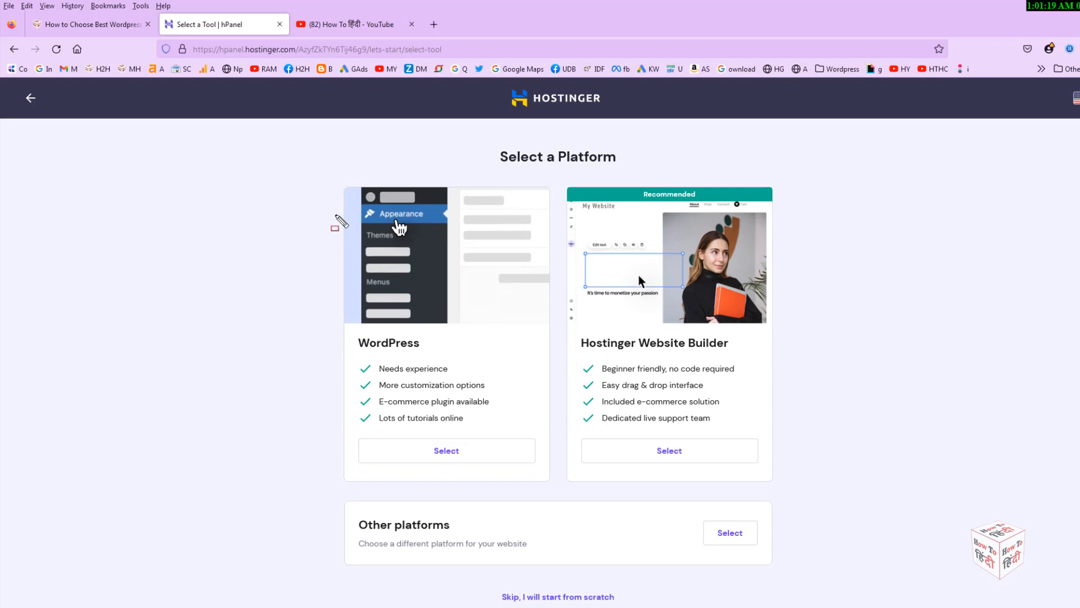
left_click_drag(322, 168, 555, 491)
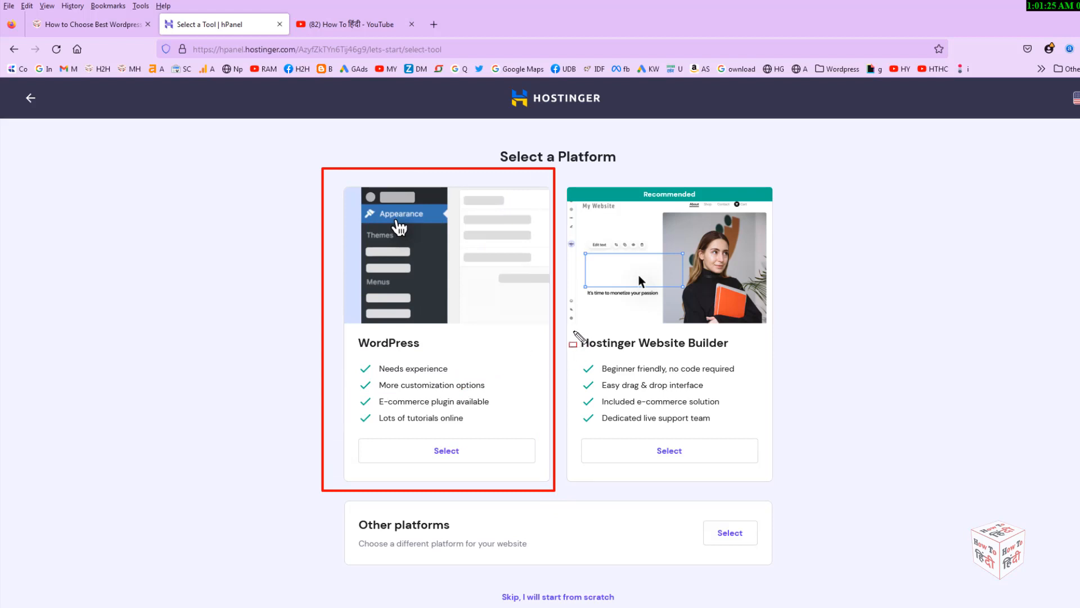
left_click_drag(574, 332, 741, 354)
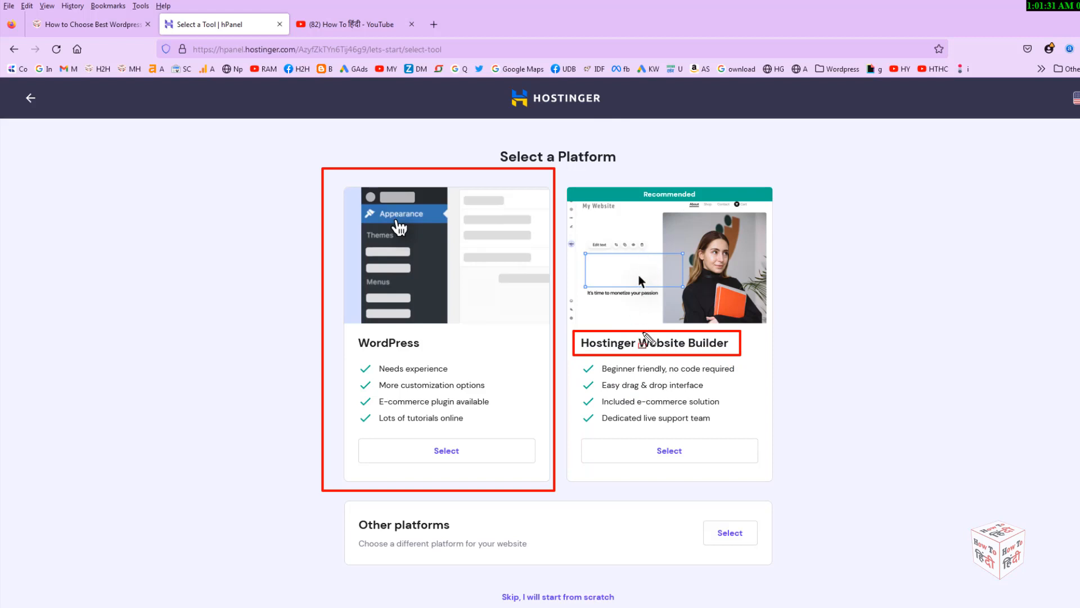
left_click_drag(355, 433, 547, 477)
key("Escape")
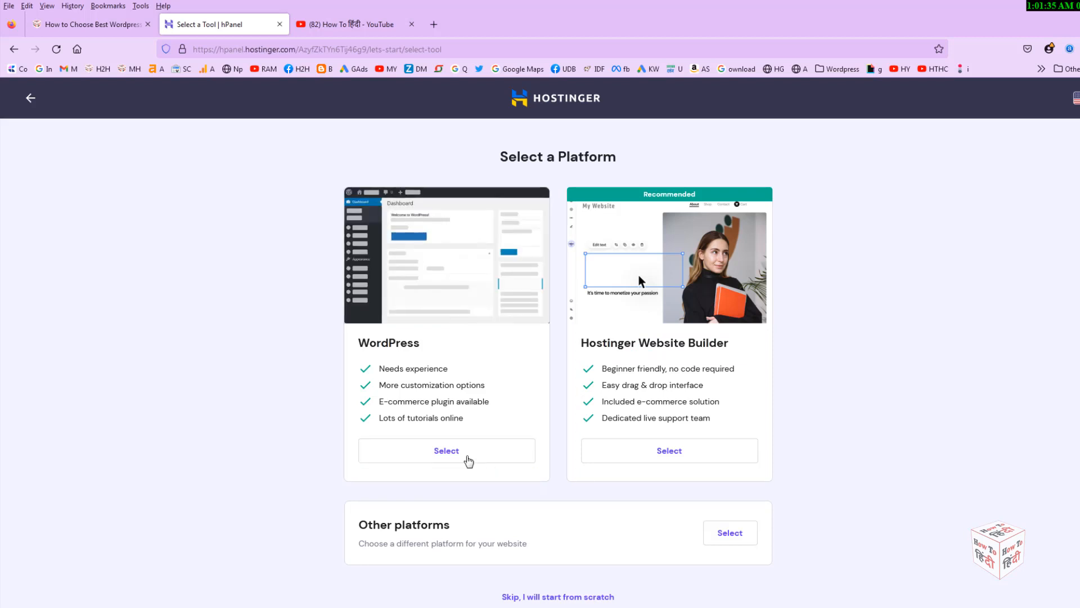
left_click(466, 457)
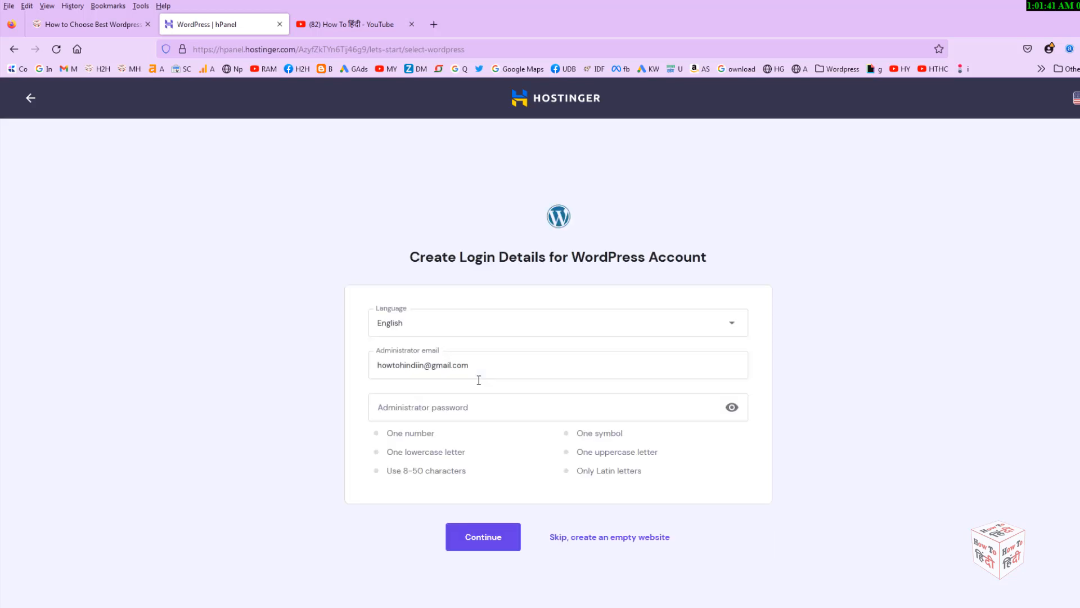
Step: Outline the WordPress login details heading and the administrator email and password fields in red, then clear the outlines
key("ctrl+alt+d")
mouse_move(386, 237)
left_mouse_down()
mouse_move(529, 265)
mouse_move(723, 279)
left_mouse_up()
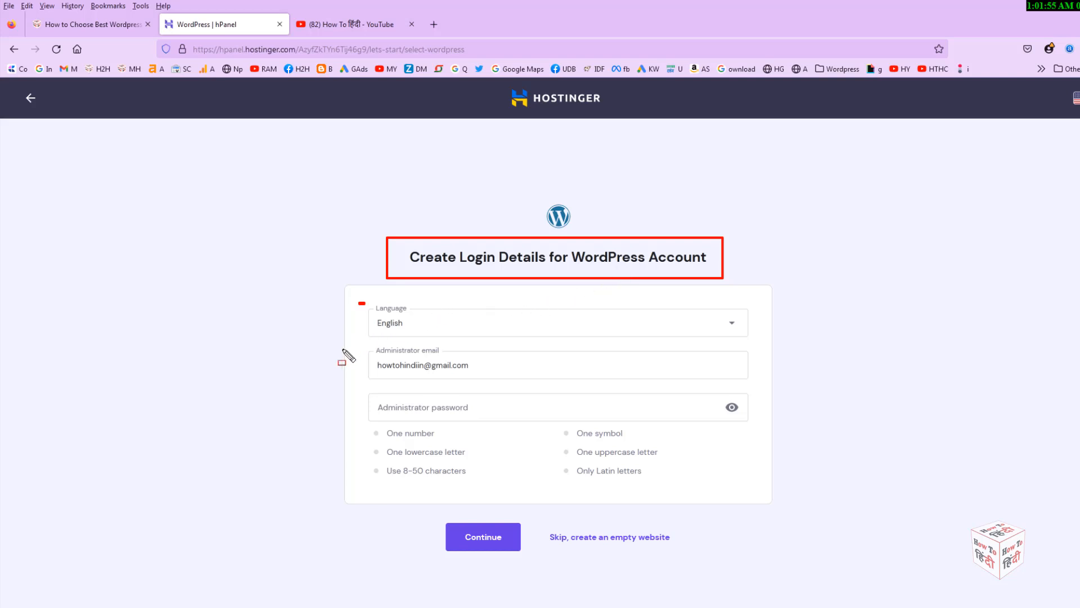
left_click_drag(357, 341, 757, 387)
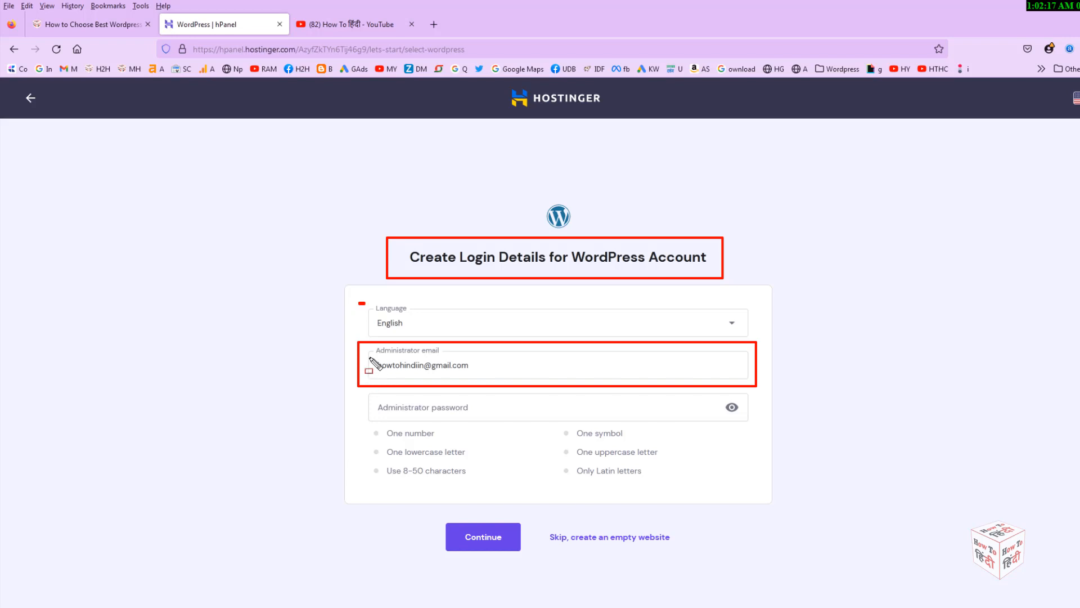
left_click_drag(369, 358, 498, 374)
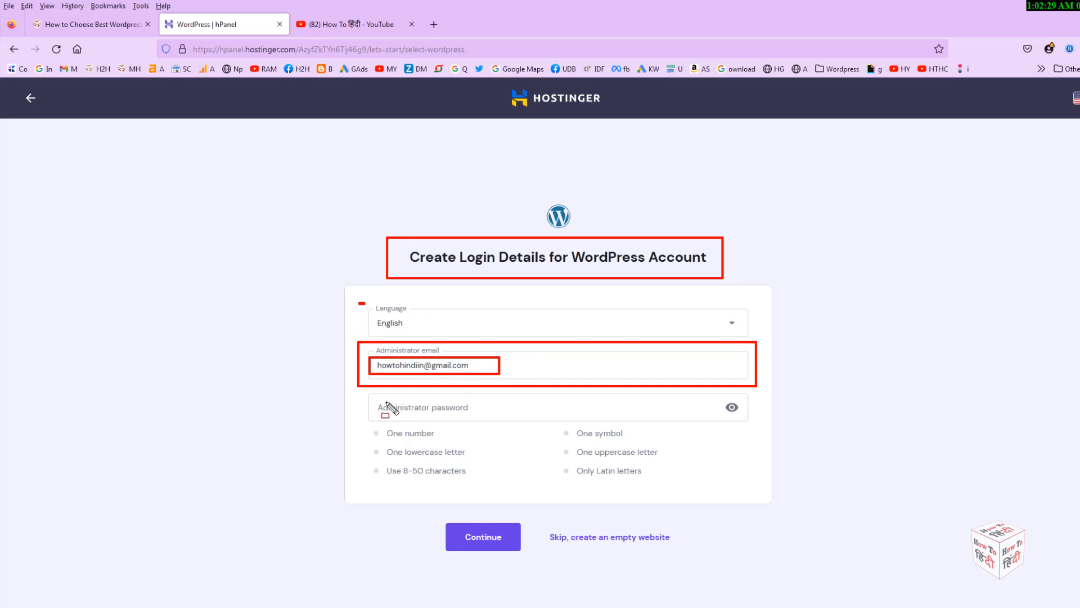
mouse_move(356, 392)
left_mouse_down()
mouse_move(572, 423)
mouse_move(766, 428)
left_mouse_up()
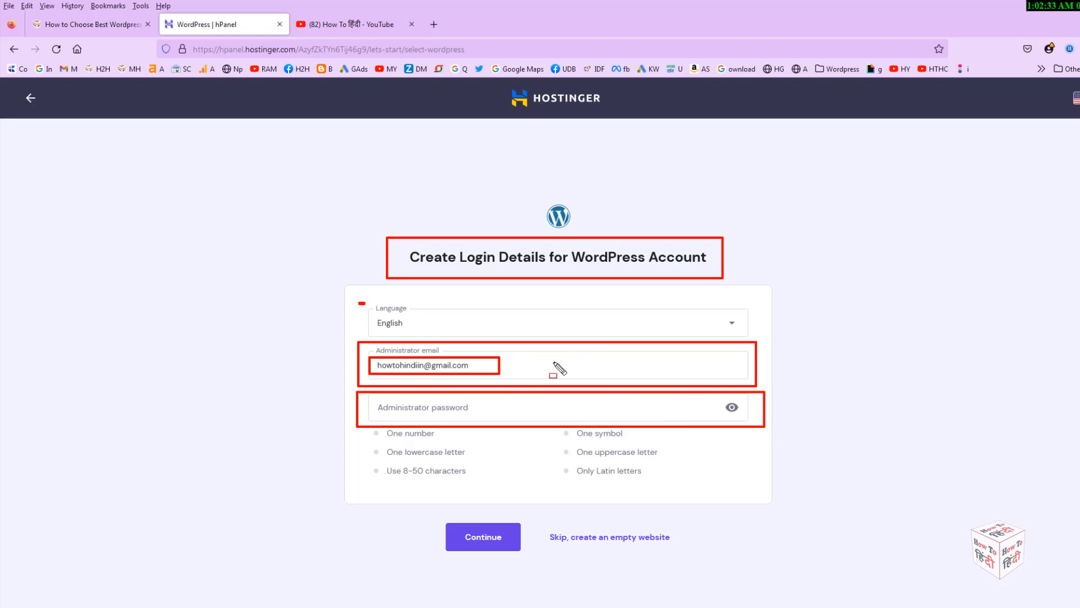
key("Escape")
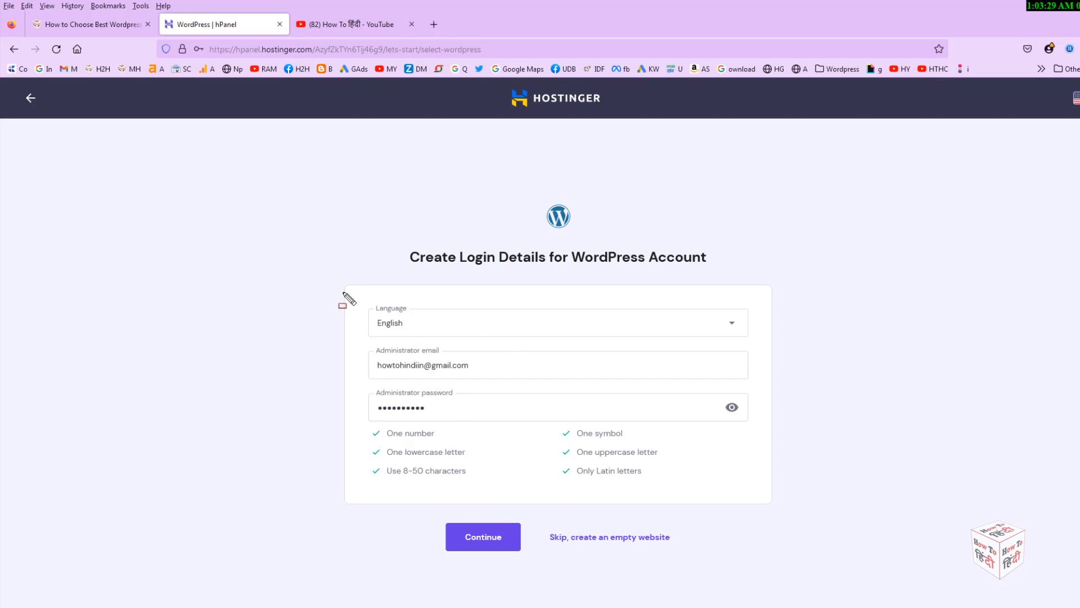
Step: Outline the completed WordPress login details and the Continue option in red, and submit the details
mouse_move(344, 294)
left_mouse_down()
mouse_move(598, 434)
mouse_move(744, 498)
left_mouse_up()
left_click_drag(434, 516, 528, 580)
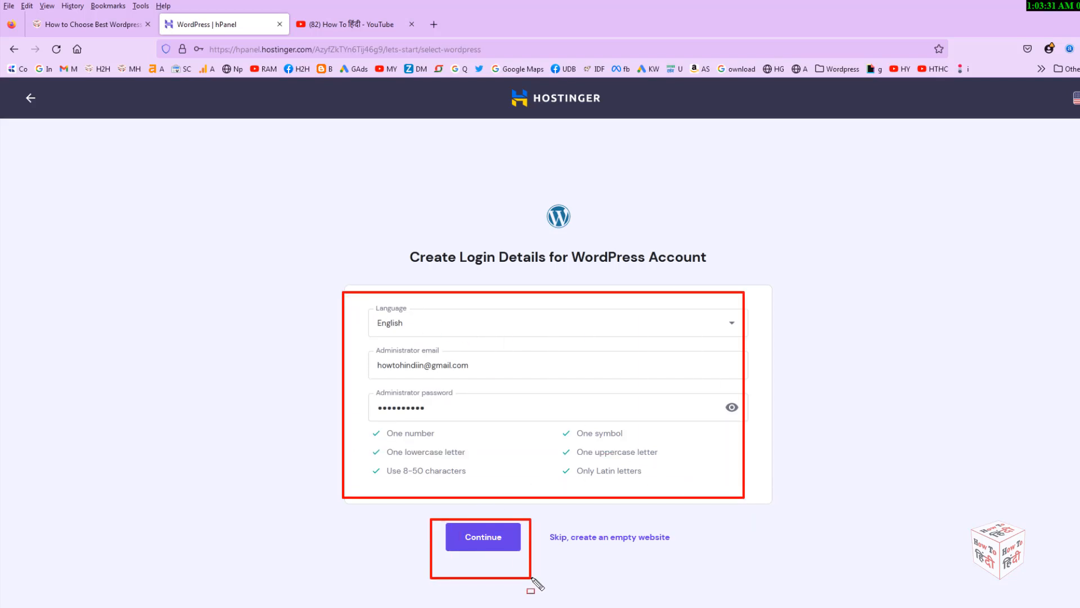
left_click(492, 539)
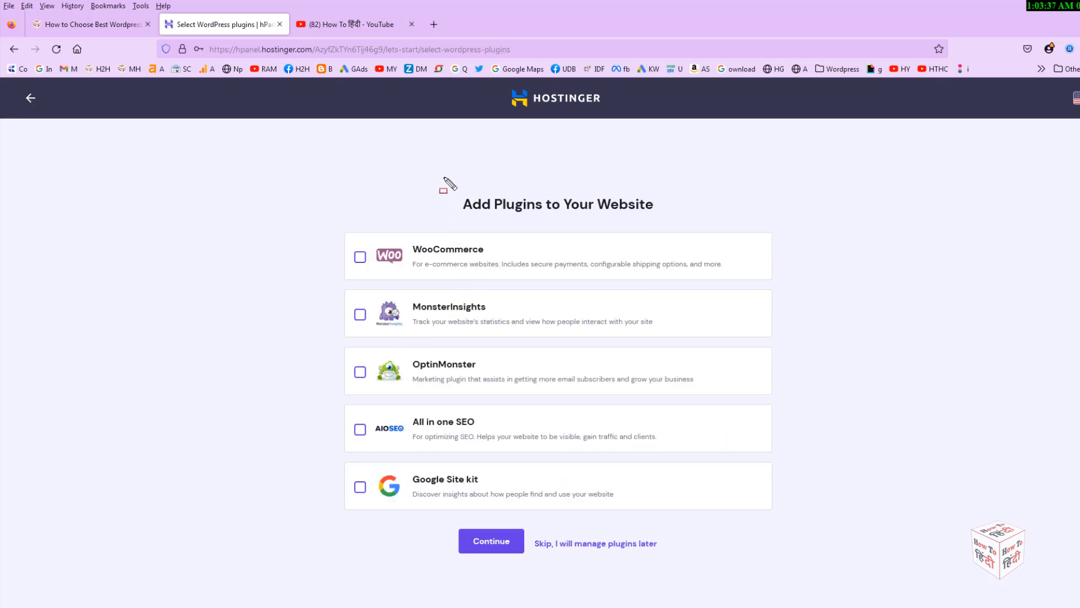
Step: Outline the "Add Plugins to Your Website" heading and the five plugins in red, and select only Google Site kit
mouse_move(444, 177)
left_mouse_down()
mouse_move(480, 198)
mouse_move(569, 214)
mouse_move(693, 221)
left_mouse_up()
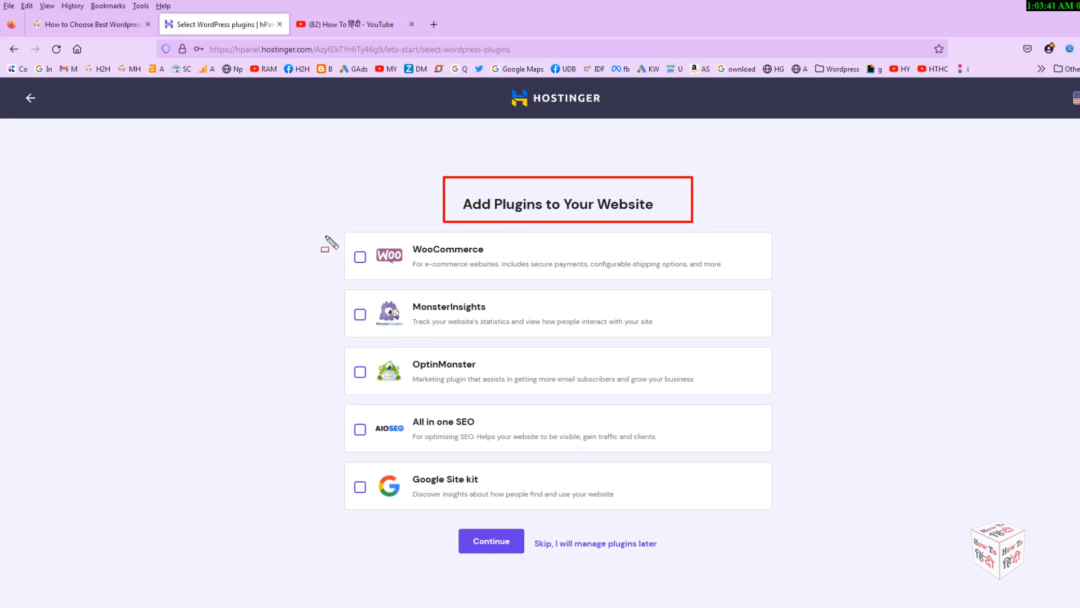
mouse_move(331, 231)
left_mouse_down()
mouse_move(818, 487)
mouse_move(817, 517)
left_mouse_up()
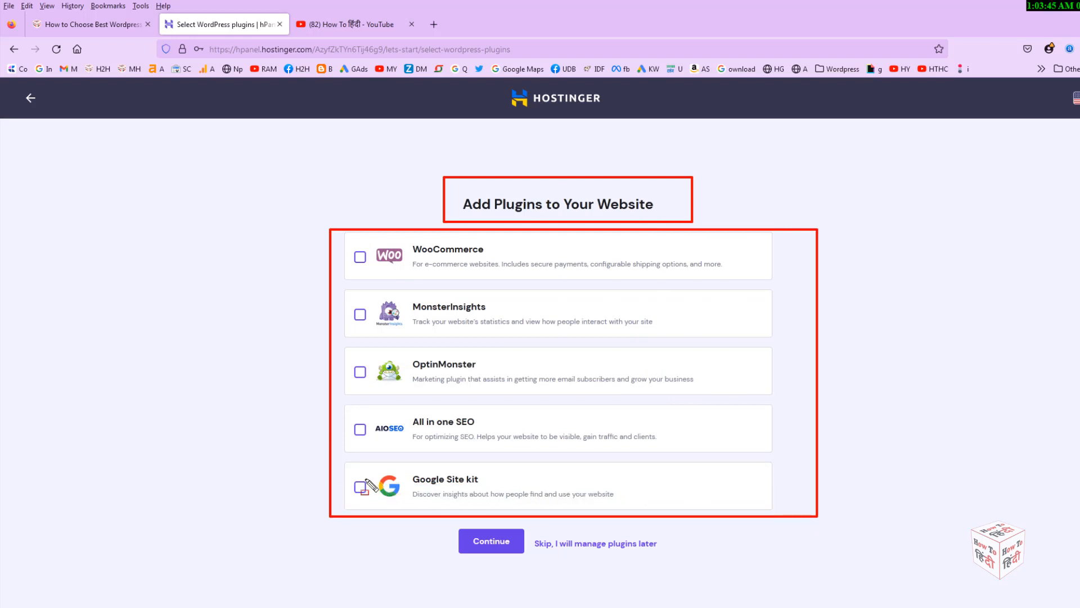
left_click_drag(341, 476, 351, 492)
key("Escape")
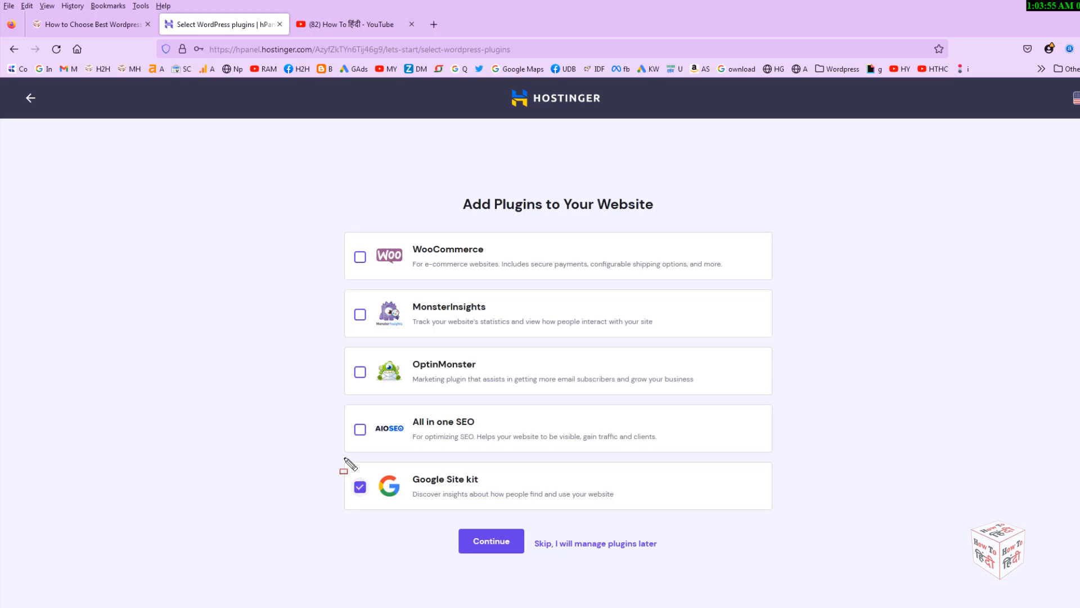
Step: Outline the selected Google Site kit plugin and the Continue option in red, and proceed to the template choice
mouse_move(334, 459)
left_mouse_down()
mouse_move(546, 513)
mouse_move(668, 514)
left_mouse_up()
left_click_drag(450, 528, 526, 557)
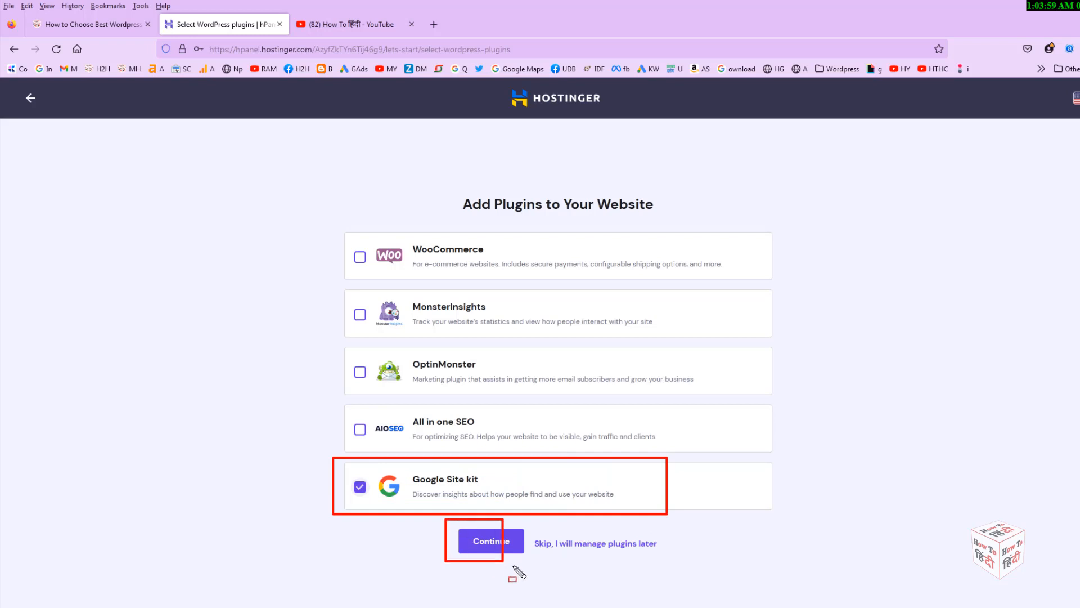
key("Escape")
left_click(497, 547)
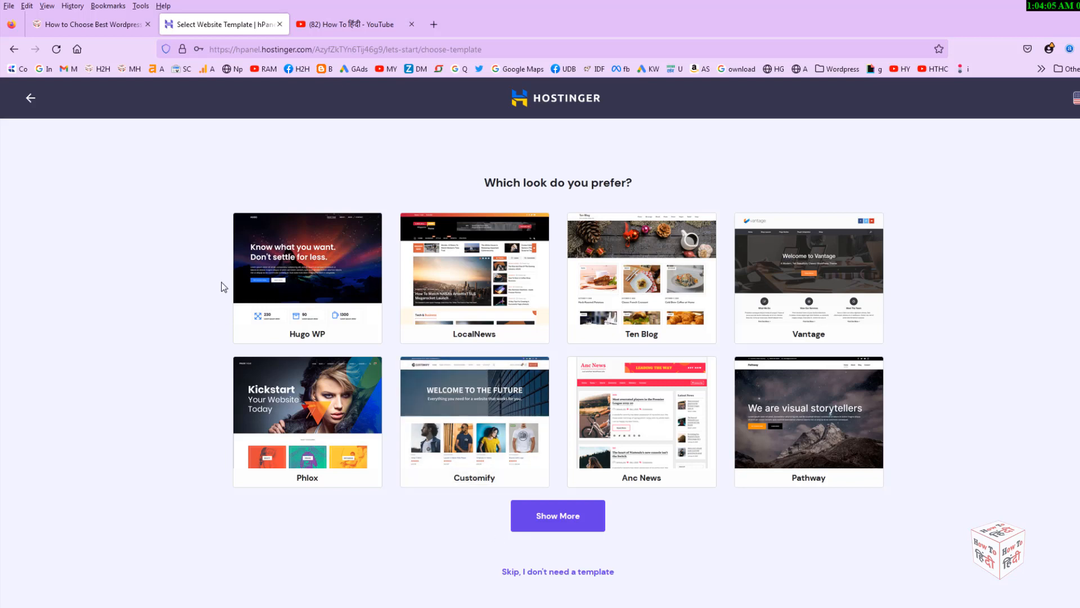
Step: Outline the "Which look do you prefer?" question, the eight templates and the skip option in red, and choose the Anc News template
key("ctrl+alt+d")
left_click_drag(452, 156, 664, 197)
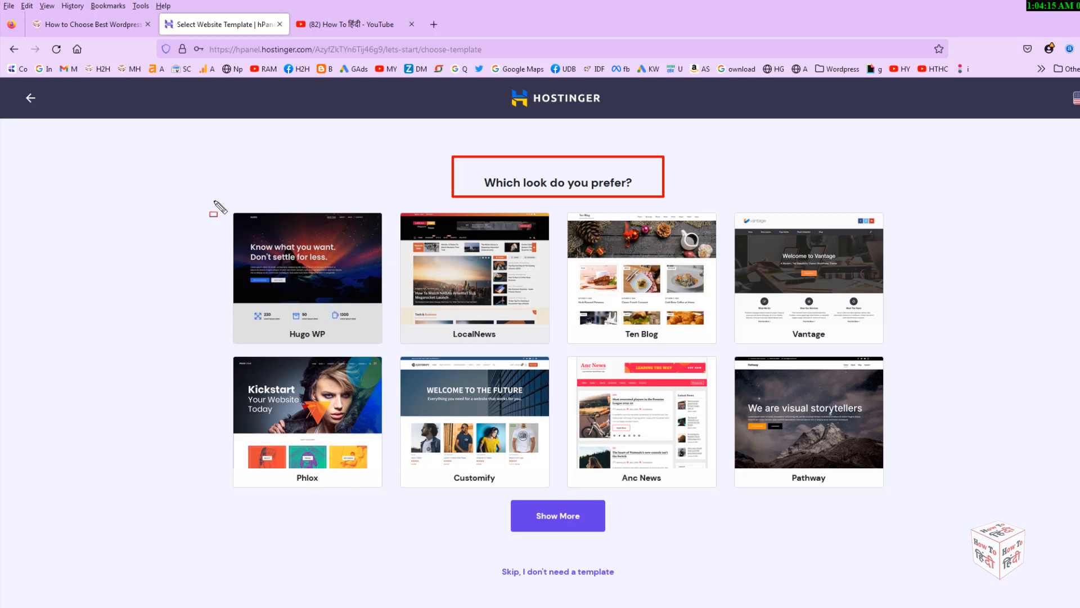
mouse_move(215, 201)
left_mouse_down()
mouse_move(1069, 471)
mouse_move(1060, 504)
left_mouse_up()
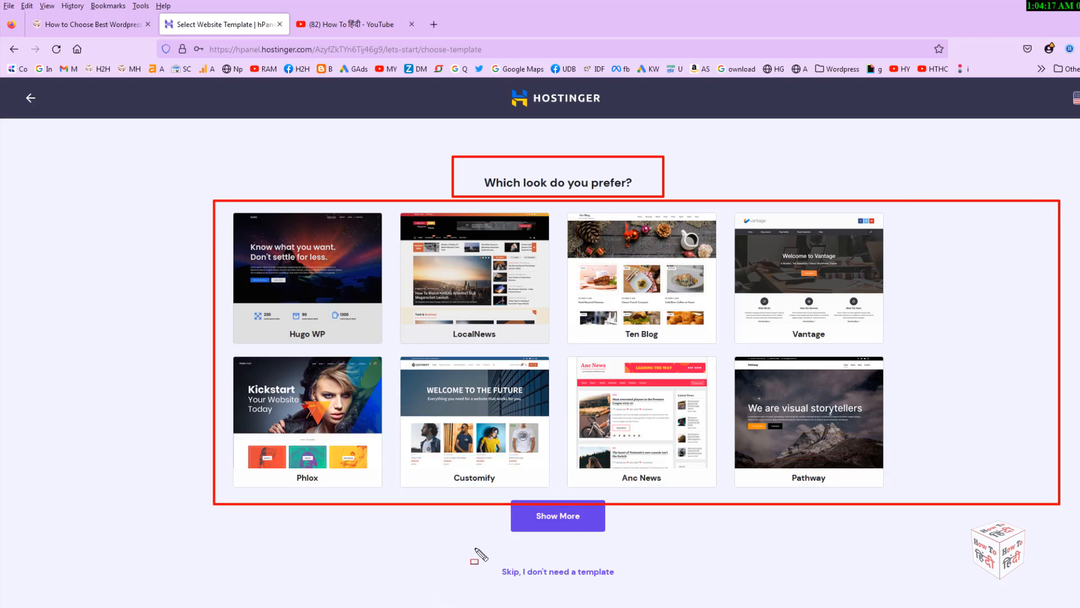
left_click_drag(474, 547, 642, 583)
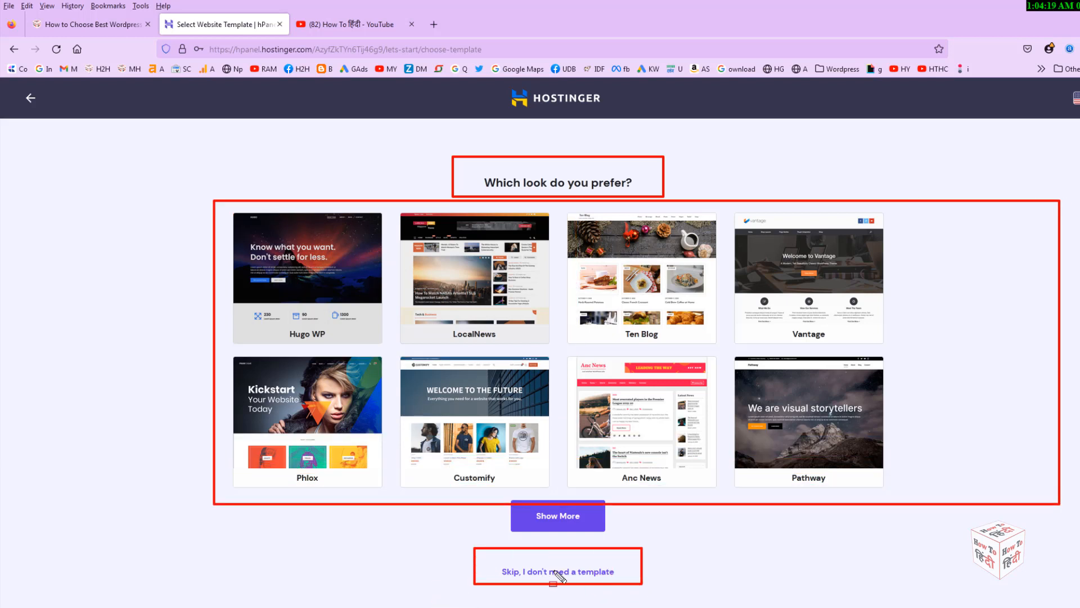
key("Escape")
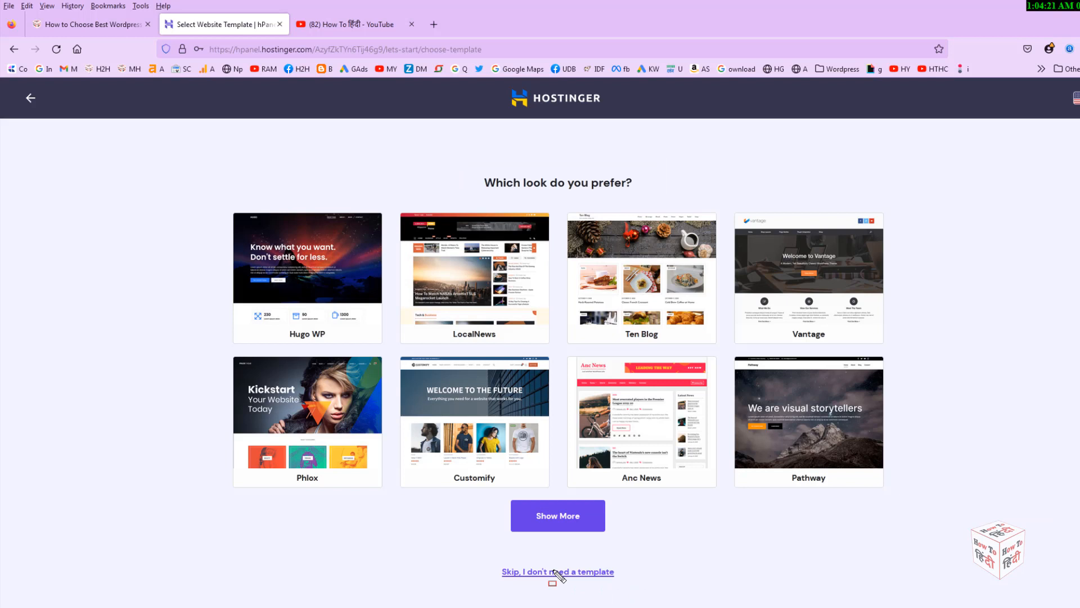
mouse_move(648, 437)
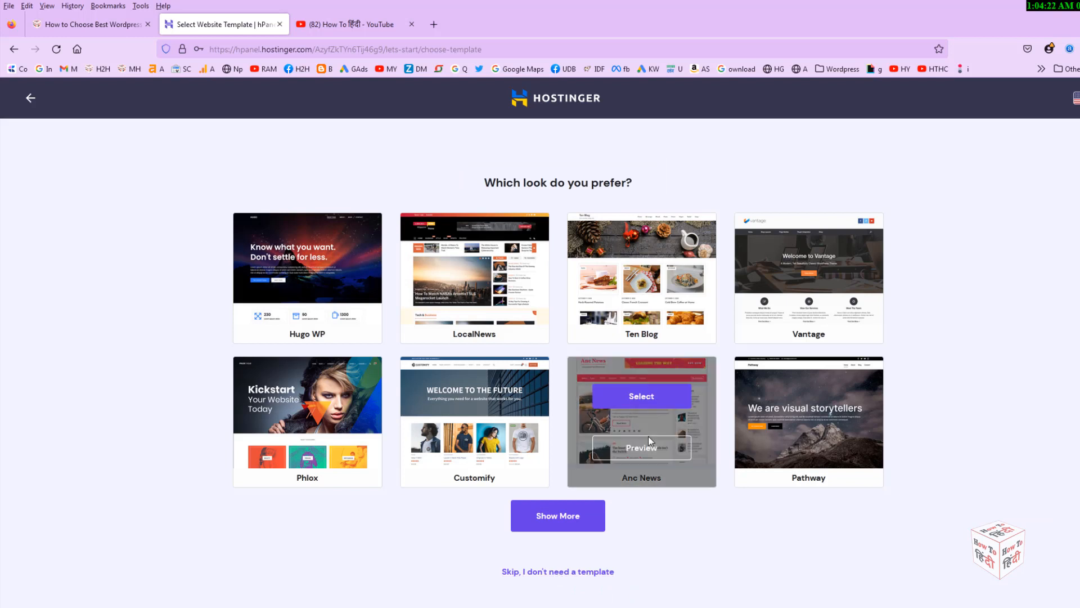
left_click(650, 398)
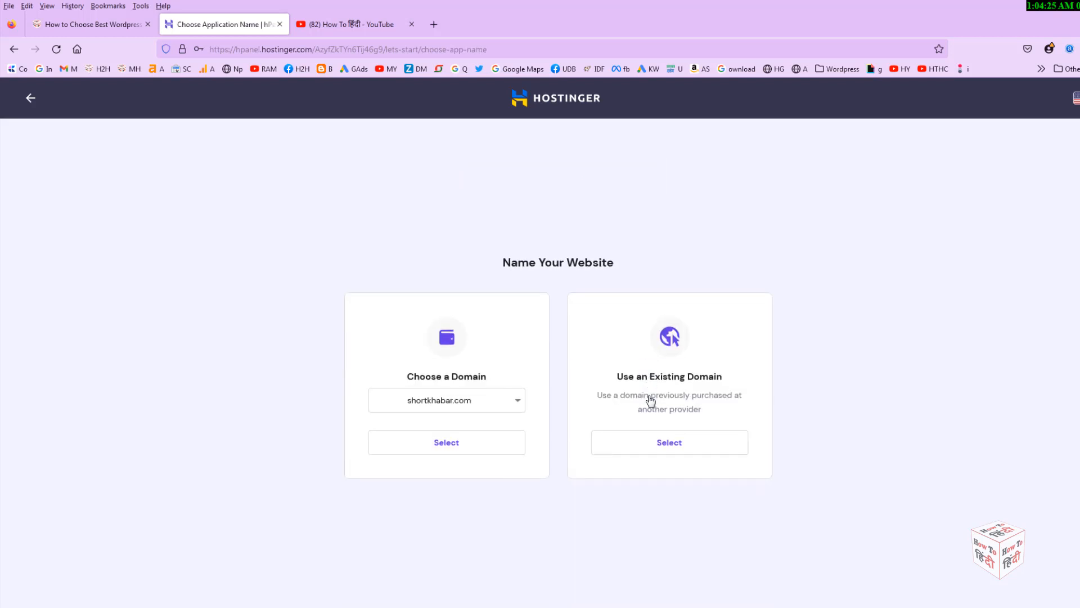
Step: Outline the "Choose a Domain" selector in red, and expand it to outline the shortkhabar.com and "Buy new domain" options
mouse_move(356, 369)
left_mouse_down()
mouse_move(415, 394)
mouse_move(541, 415)
left_mouse_up()
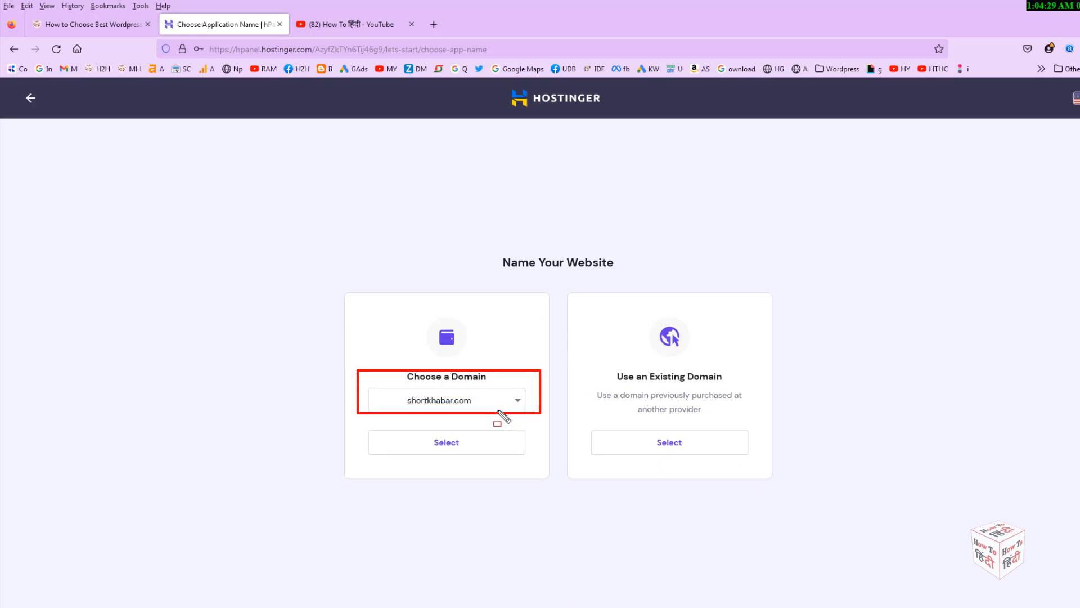
key("Escape")
left_click(507, 403)
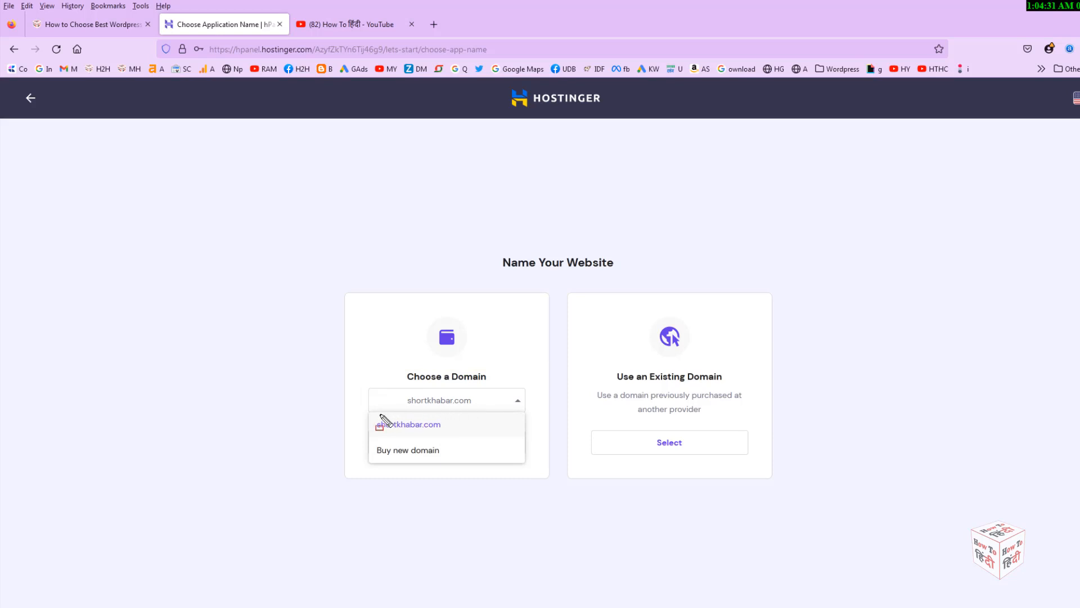
left_click_drag(367, 415, 472, 435)
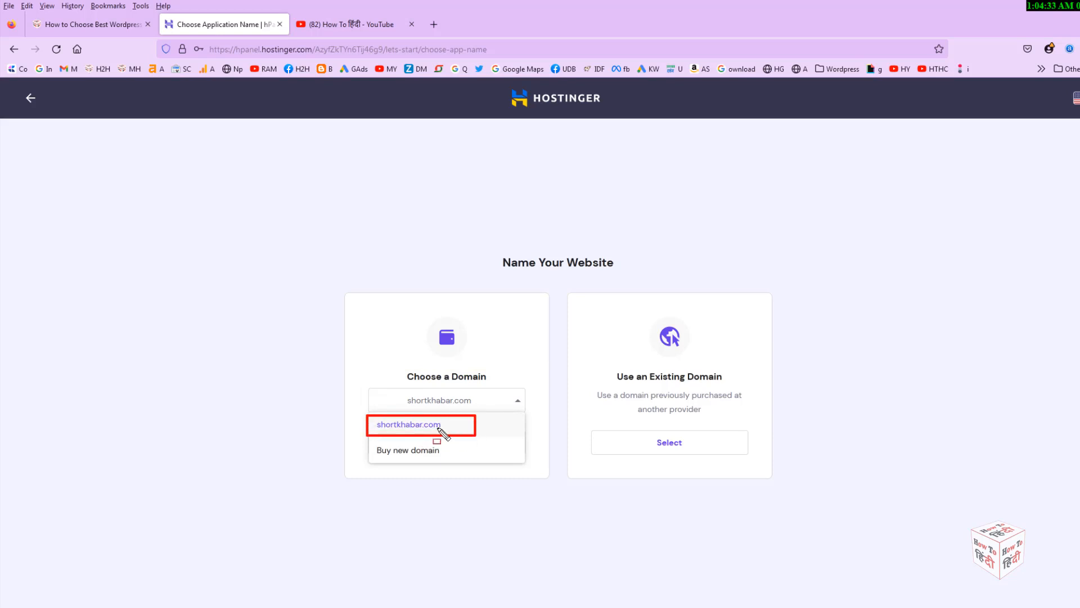
left_click_drag(364, 441, 478, 465)
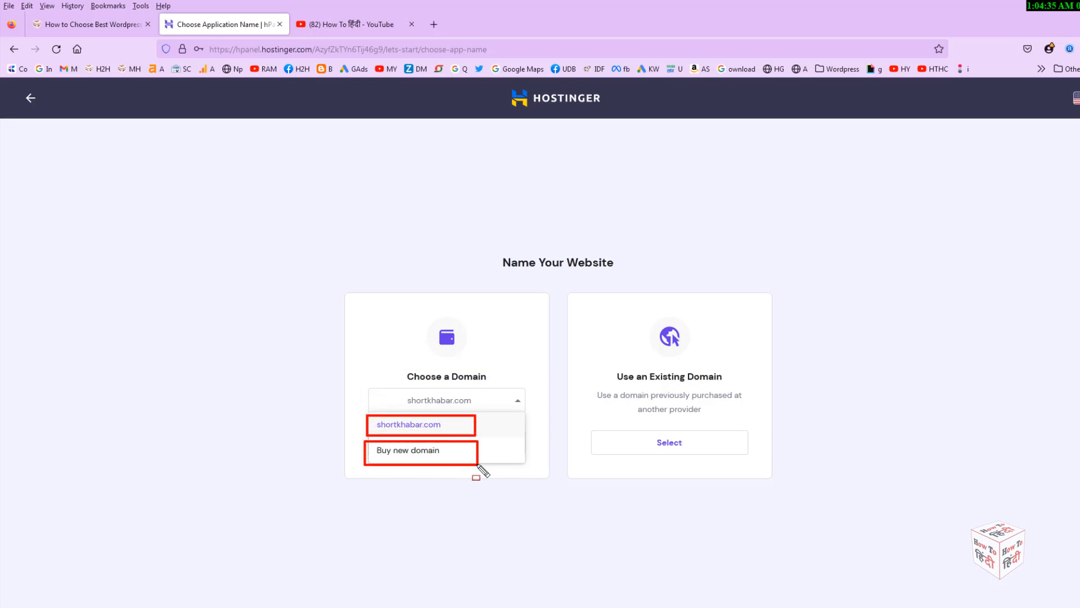
key("Escape")
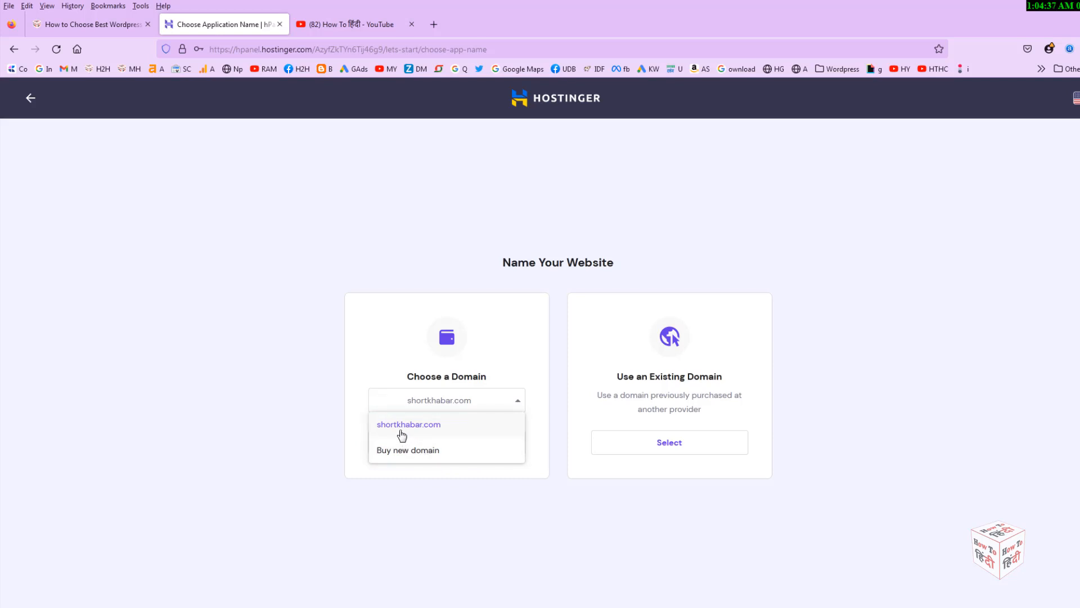
Step: Choose shortkhabar.com as the website's domain, outline the Select option in red, and confirm the choice
left_click(402, 431)
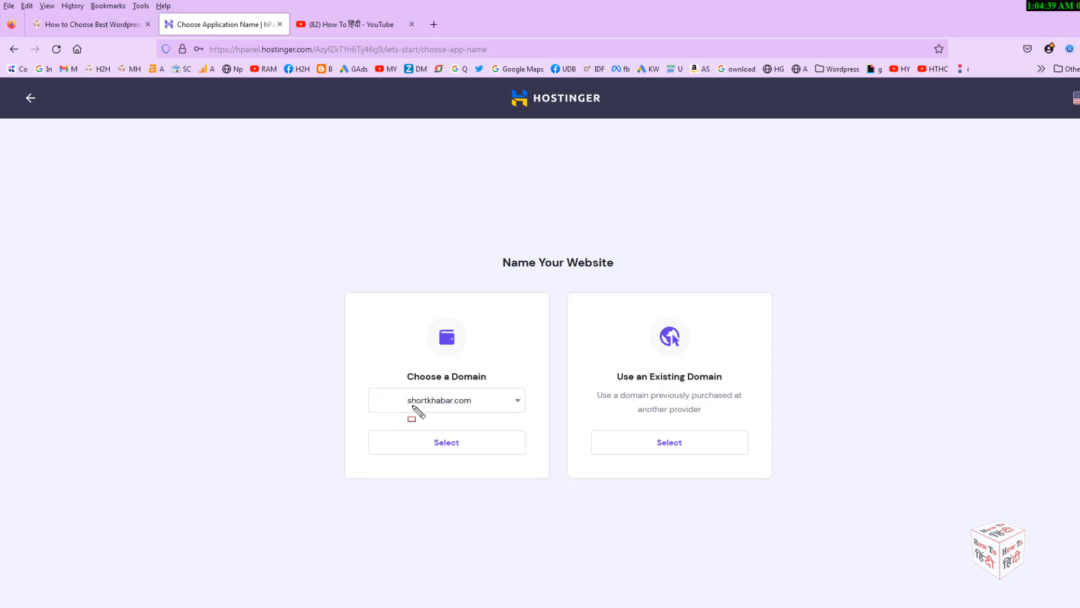
left_click_drag(422, 426, 471, 462)
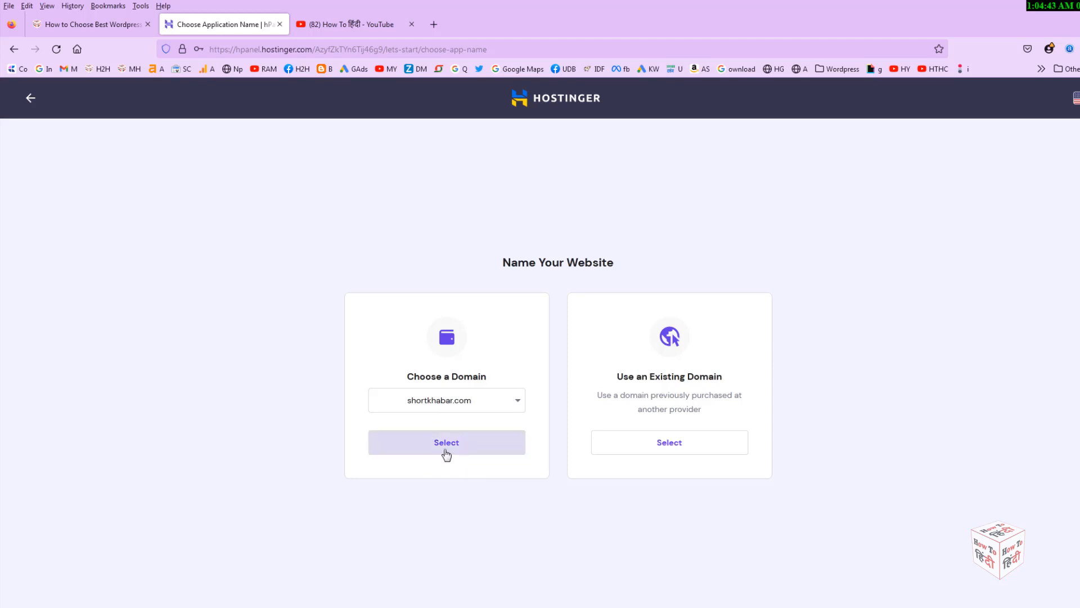
left_click(444, 449)
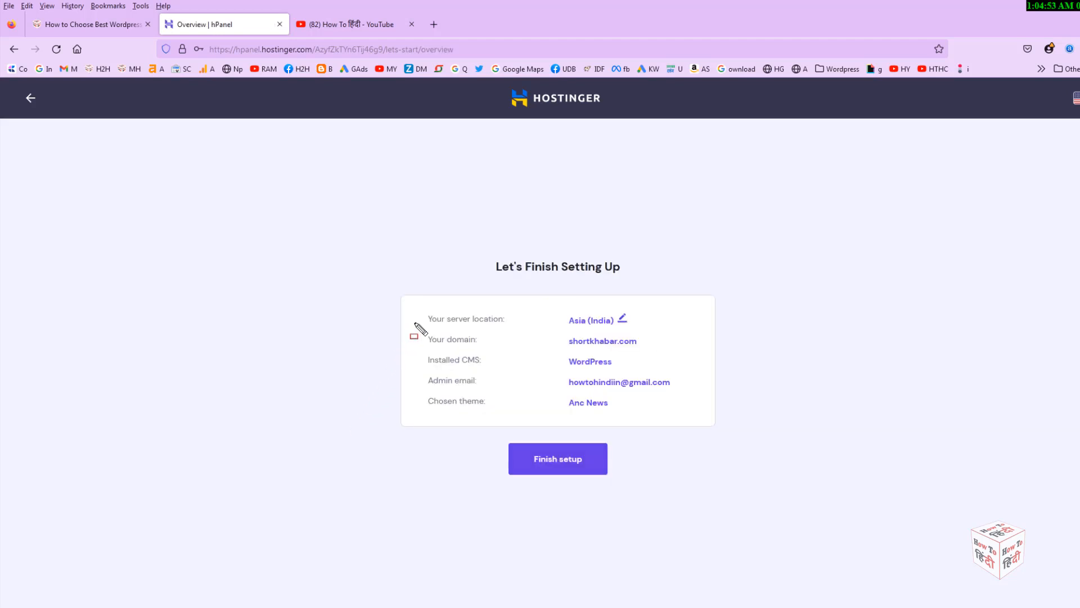
Step: Outline the setup summary, the server location and its edit option in red, and open the server location for editing
mouse_move(386, 281)
left_mouse_down()
mouse_move(405, 309)
mouse_move(739, 440)
left_mouse_up()
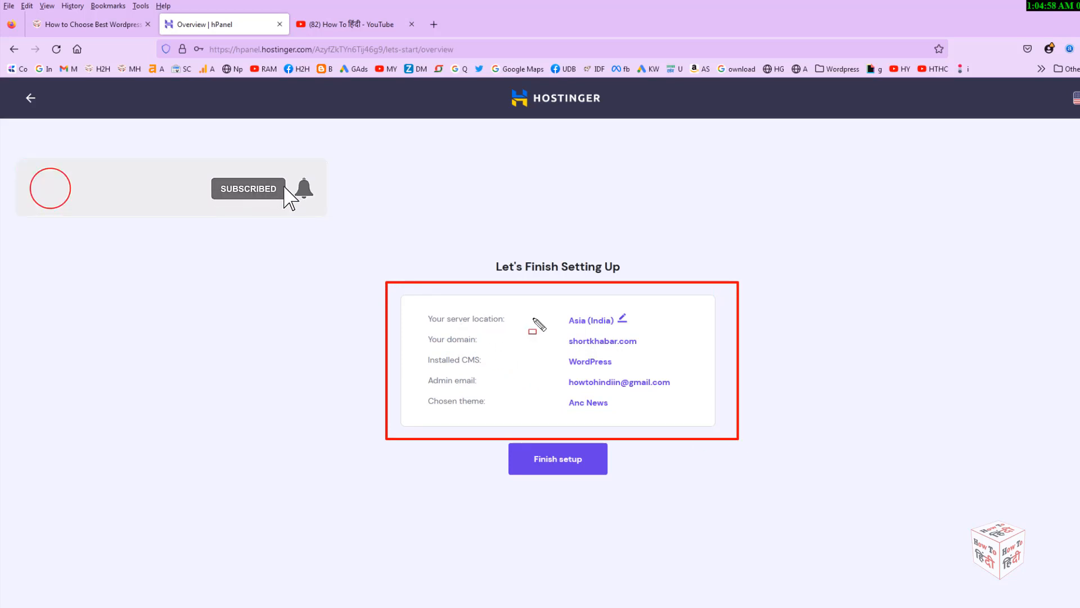
mouse_move(554, 300)
left_mouse_down()
mouse_move(584, 322)
mouse_move(663, 331)
left_mouse_up()
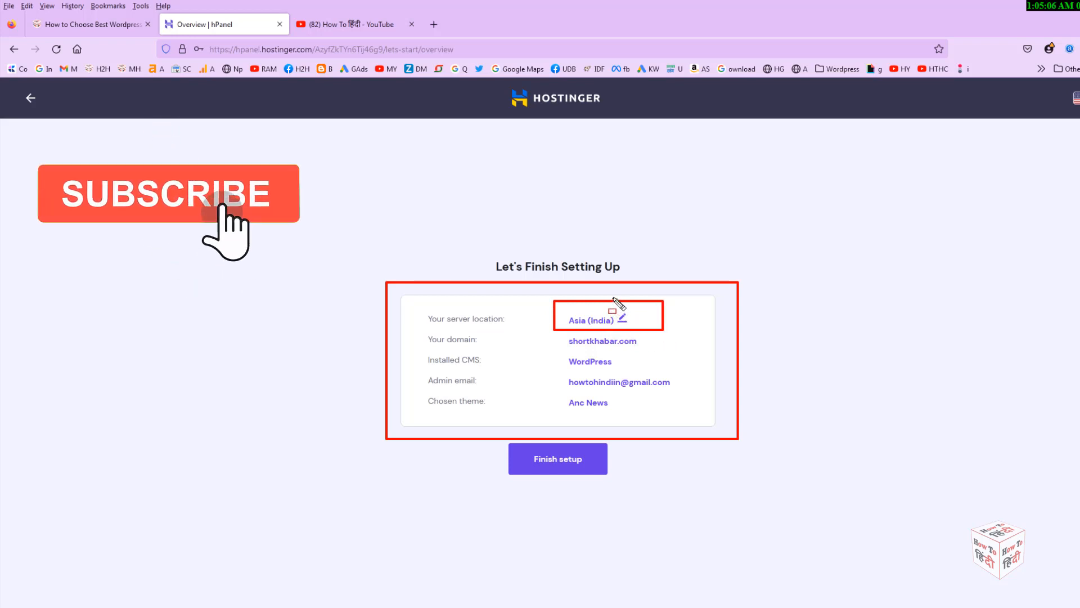
left_click_drag(614, 303, 644, 332)
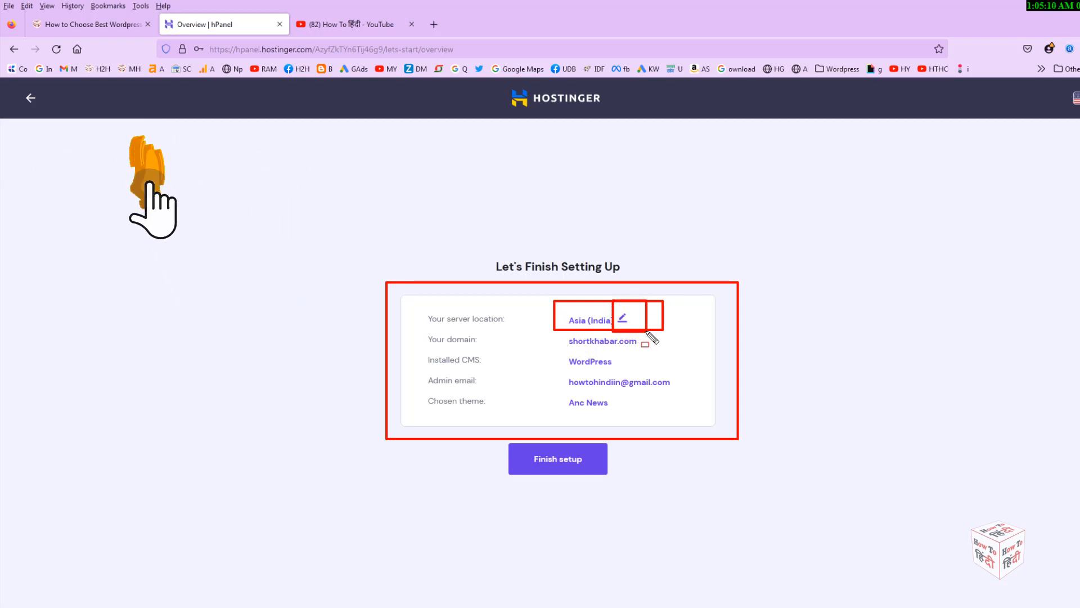
key("Escape")
left_click(623, 318)
Step: Outline the American, European, Indian and Southeast Asian server locations on the map in red, and cancel the server location change
key("ctrl+alt+d")
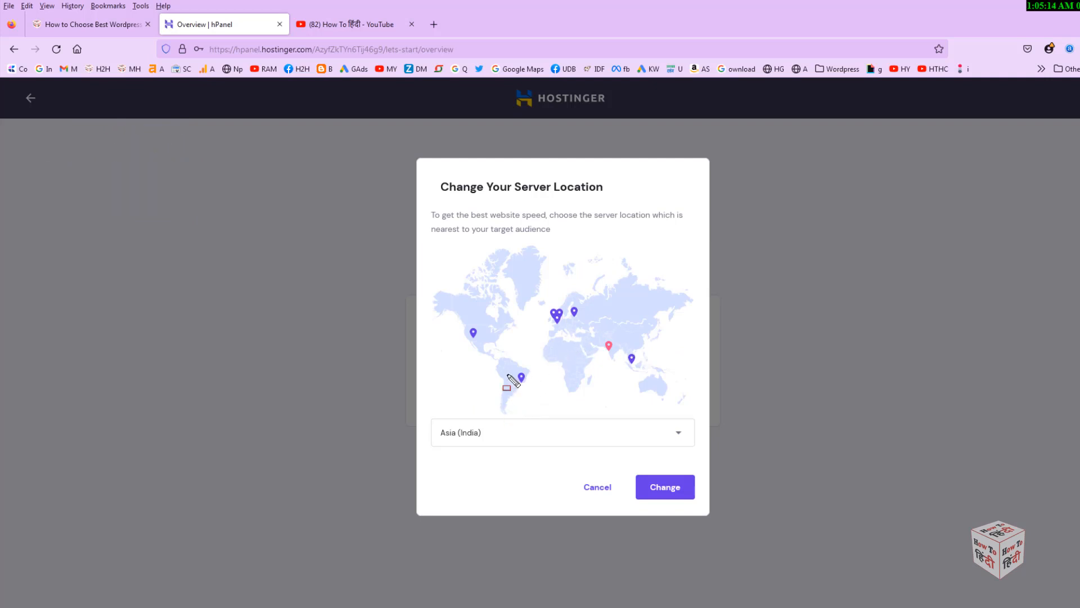
mouse_move(462, 322)
left_mouse_down()
mouse_move(541, 387)
mouse_move(603, 404)
mouse_move(607, 363)
mouse_move(593, 339)
left_mouse_up()
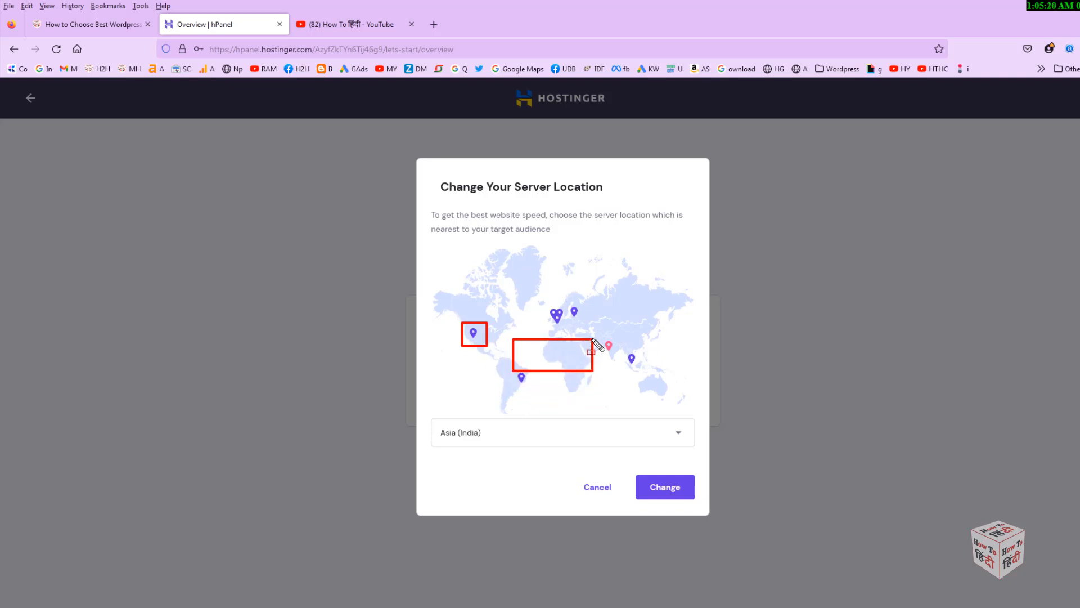
left_click_drag(535, 291, 612, 352)
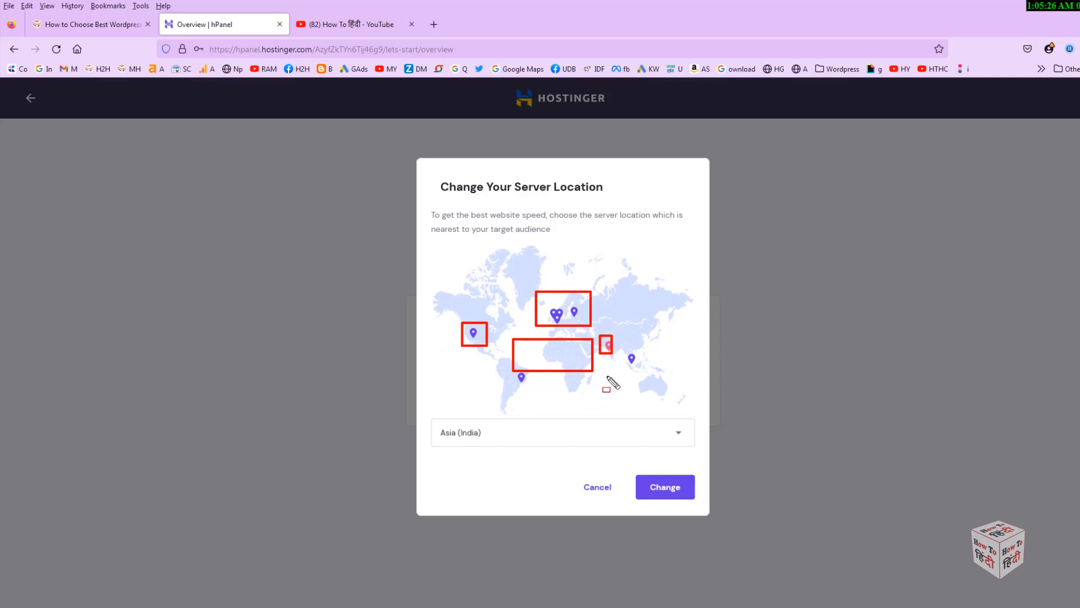
left_click_drag(624, 353, 641, 366)
left_click_drag(454, 316, 494, 353)
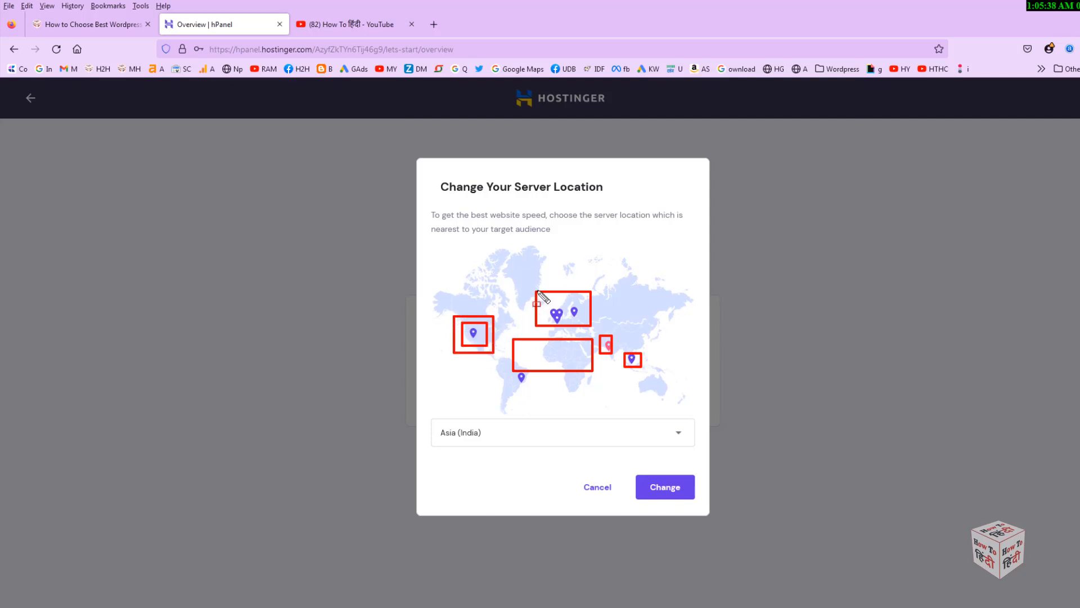
left_click_drag(519, 283, 608, 332)
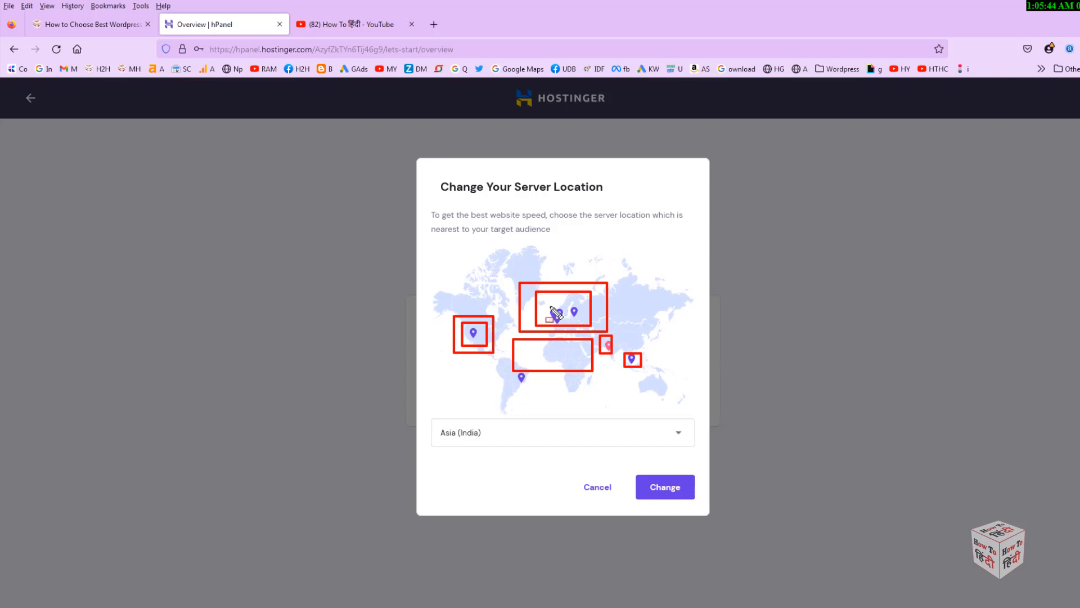
left_click_drag(556, 323, 575, 326)
key("Escape")
left_click(598, 487)
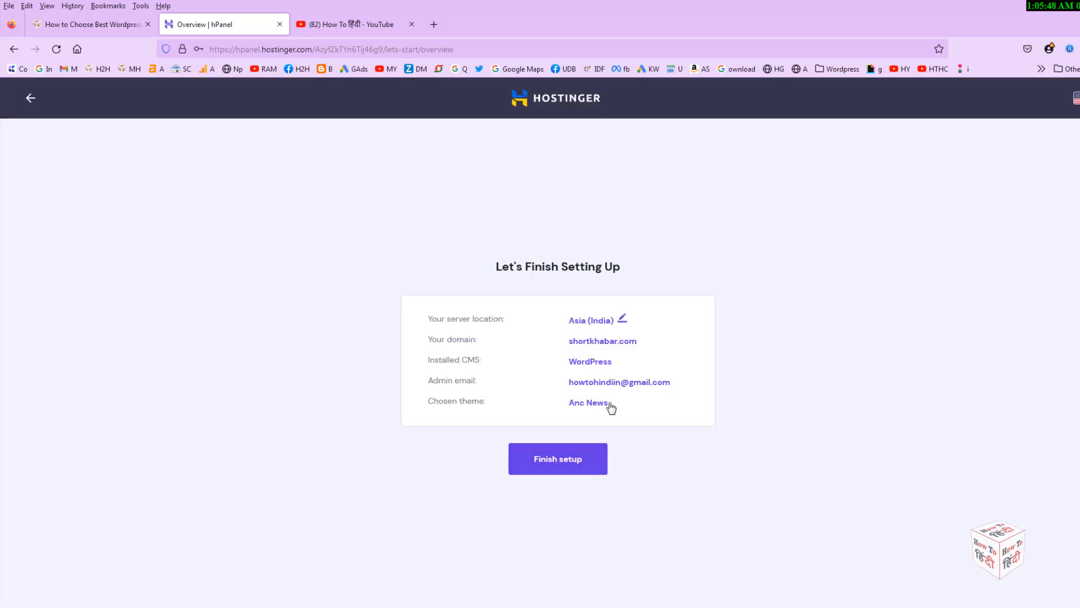
Step: Outline the domain, installed CMS, admin email, chosen theme and "Finish setup" option in red, and finish the setup
left_click_drag(414, 330, 657, 352)
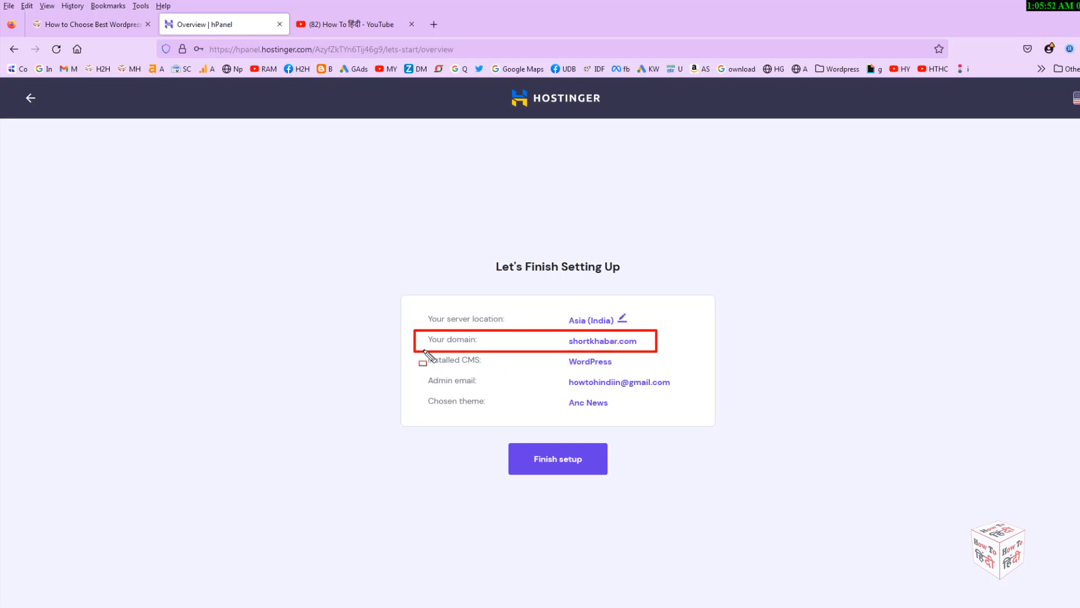
mouse_move(424, 350)
left_mouse_down()
mouse_move(497, 369)
mouse_move(629, 371)
left_mouse_up()
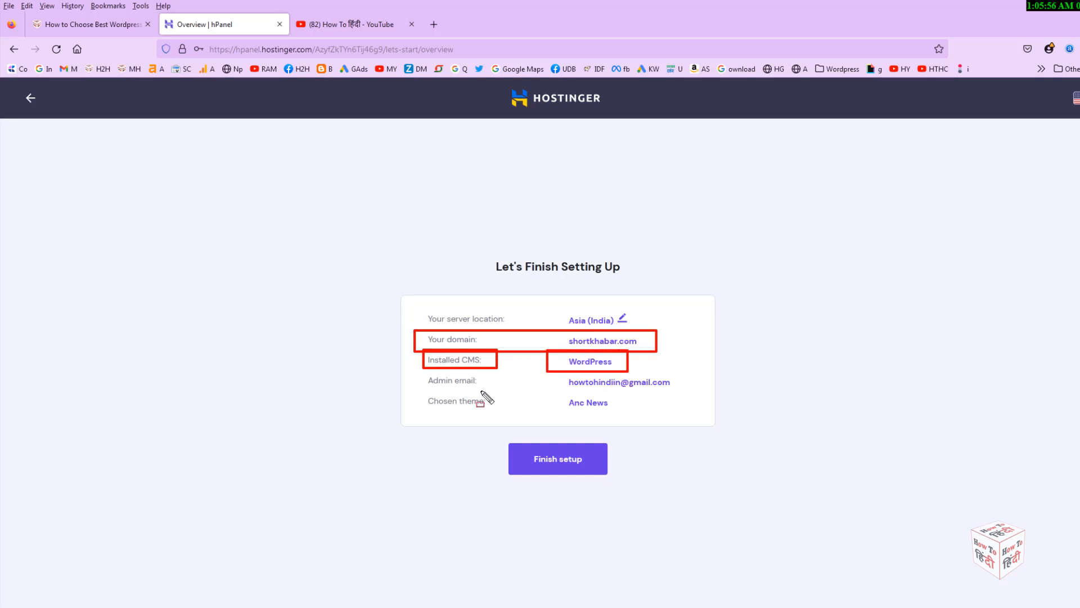
mouse_move(417, 374)
left_mouse_down()
mouse_move(545, 392)
mouse_move(679, 388)
left_mouse_up()
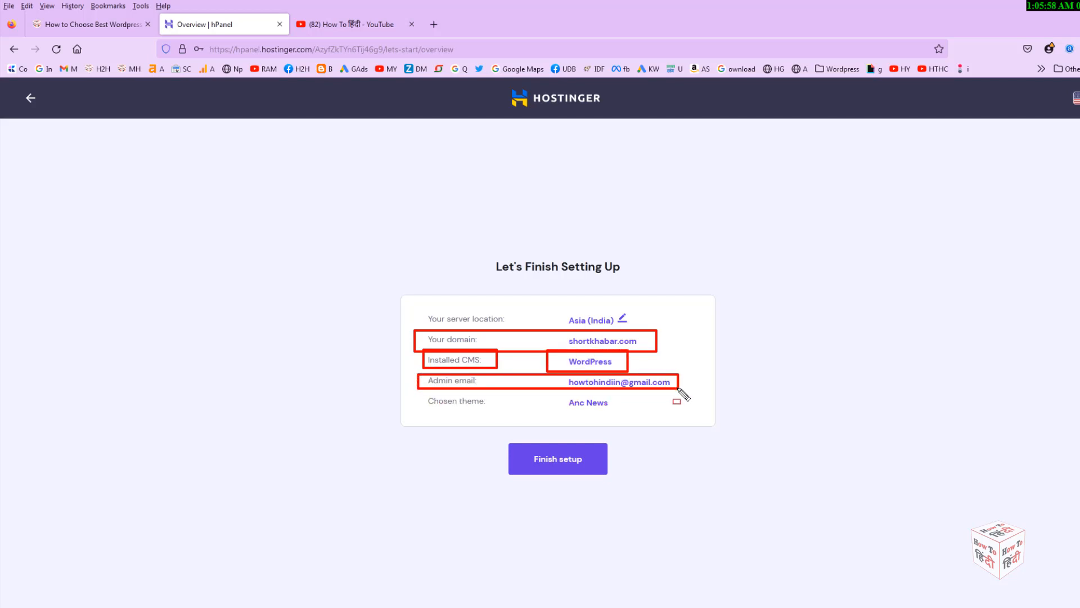
mouse_move(408, 394)
left_mouse_down()
mouse_move(537, 417)
mouse_move(596, 405)
mouse_move(624, 413)
left_mouse_up()
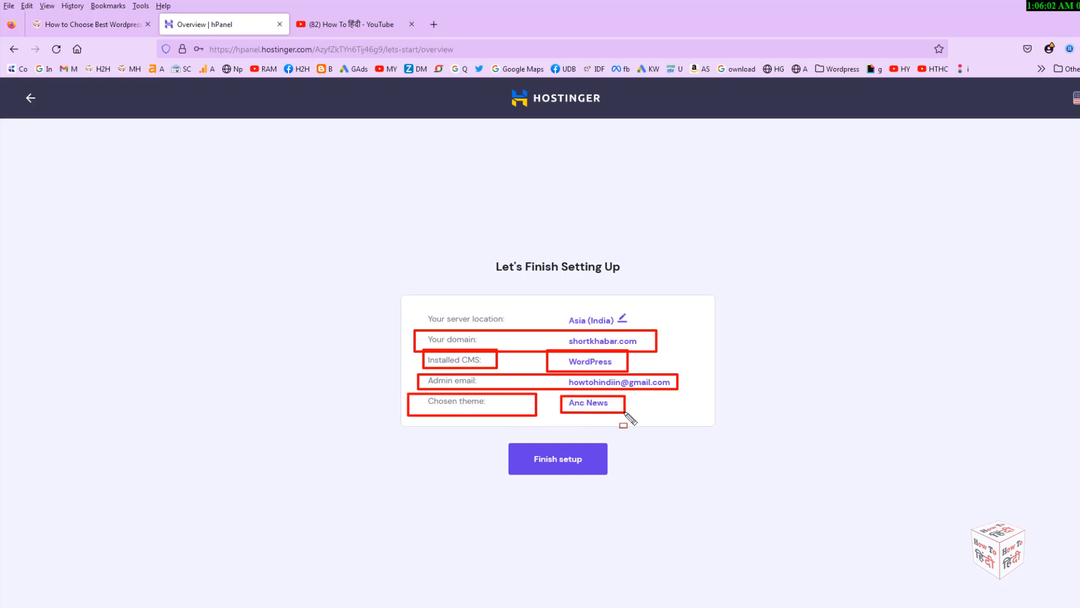
left_click_drag(505, 443, 611, 475)
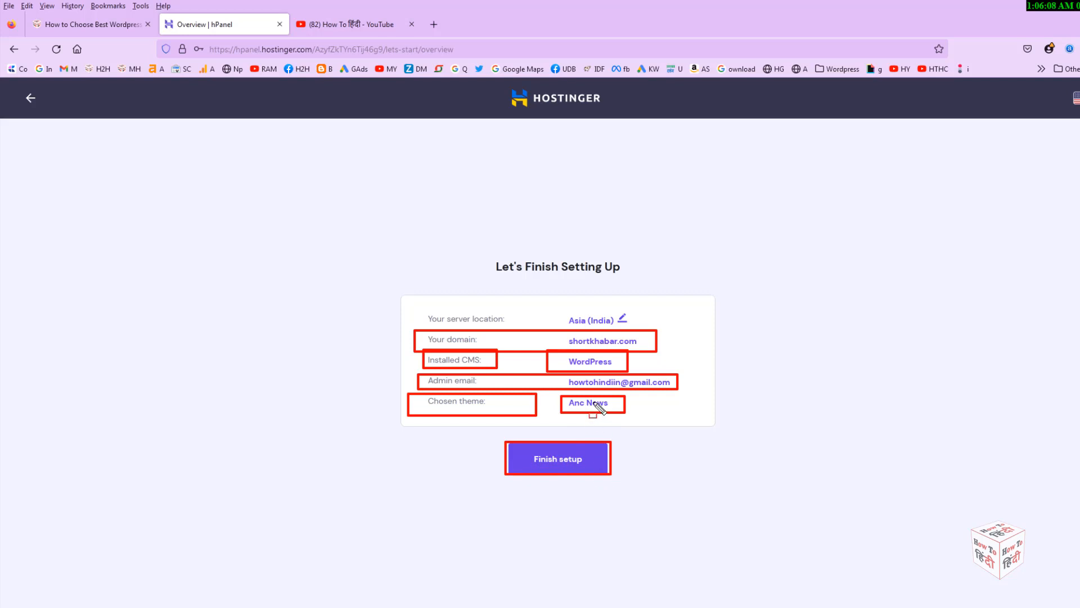
key("Escape")
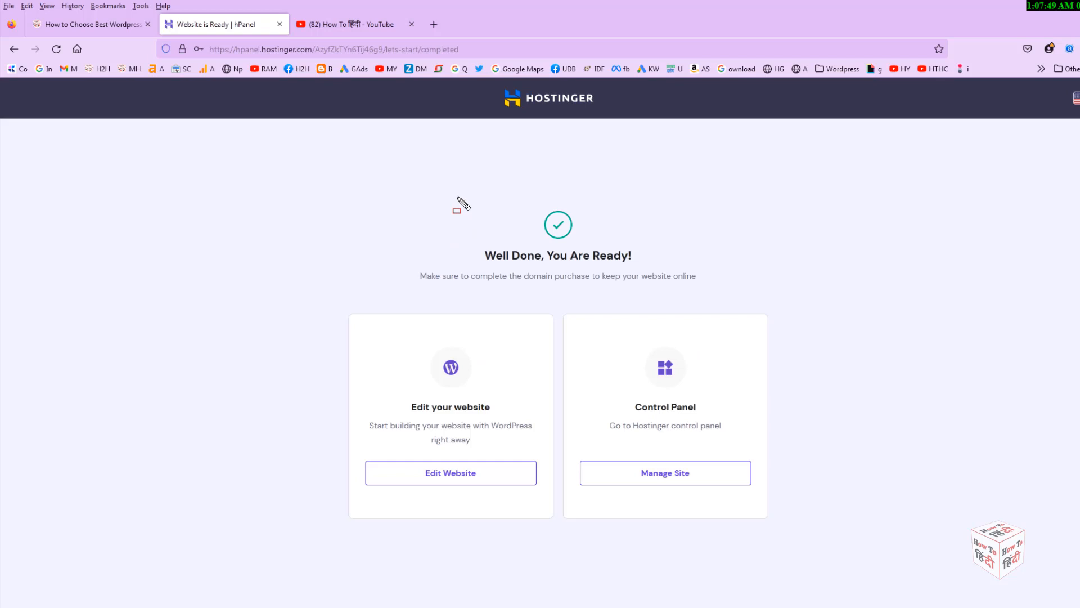
Step: Outline the "Well Done, You Are Ready!" message and the "Edit your website" and "Control Panel" cards in red, and open the site's control panel
mouse_move(458, 197)
left_mouse_down()
mouse_move(475, 213)
mouse_move(681, 274)
left_mouse_up()
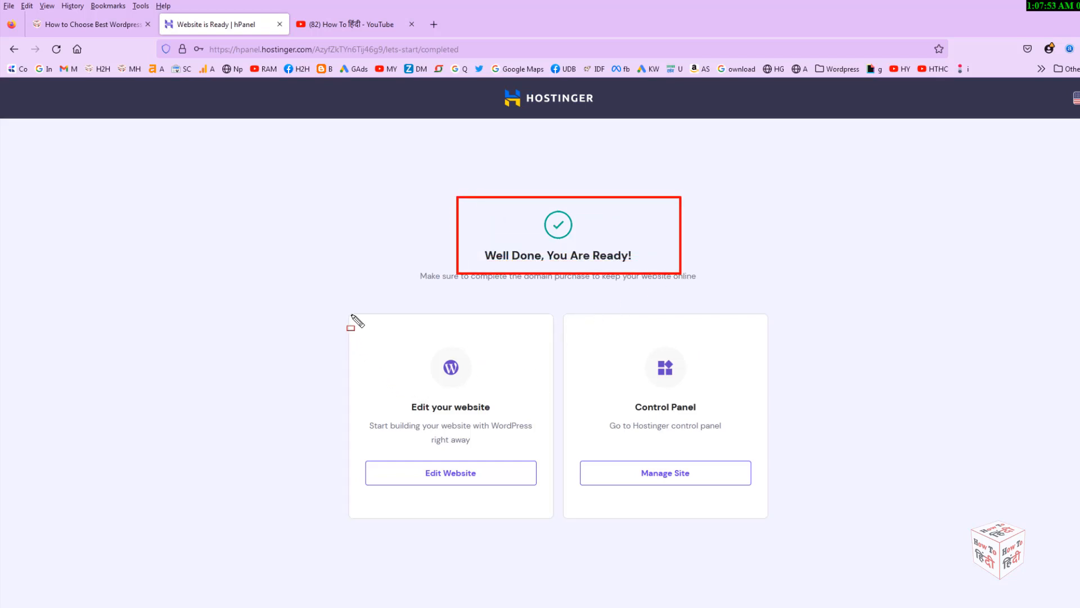
mouse_move(352, 315)
left_mouse_down()
mouse_move(470, 474)
mouse_move(556, 518)
left_mouse_up()
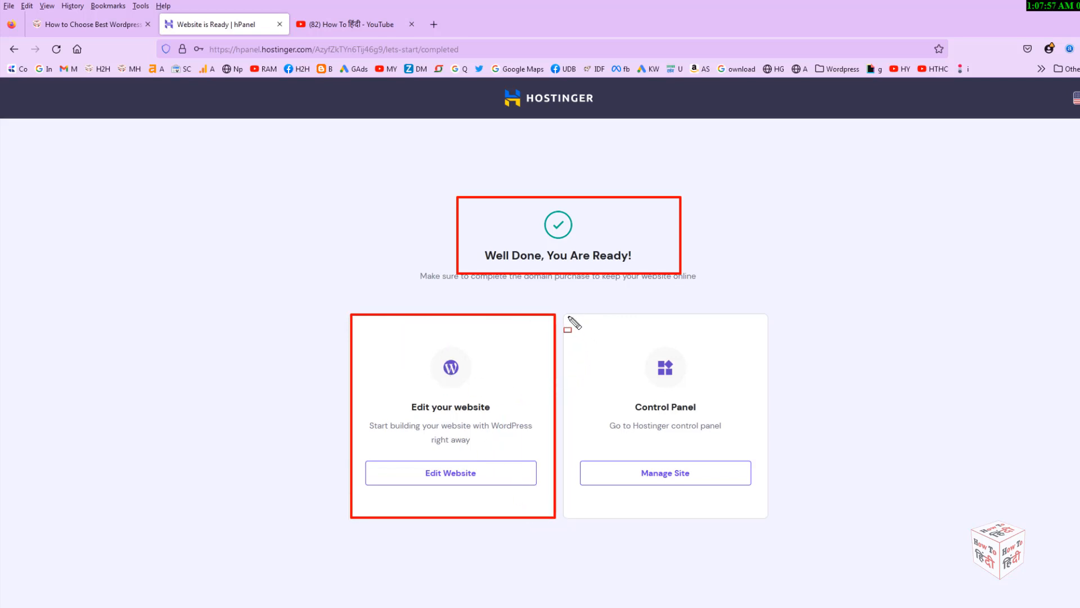
mouse_move(570, 326)
left_mouse_down()
mouse_move(688, 460)
mouse_move(771, 512)
left_mouse_up()
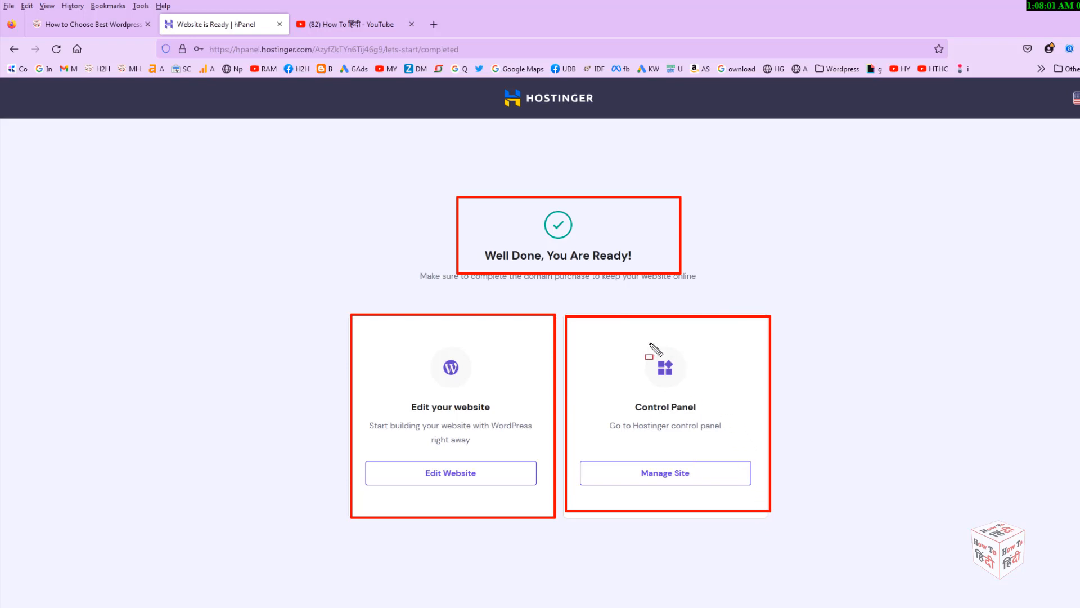
key("Escape")
left_click(651, 473)
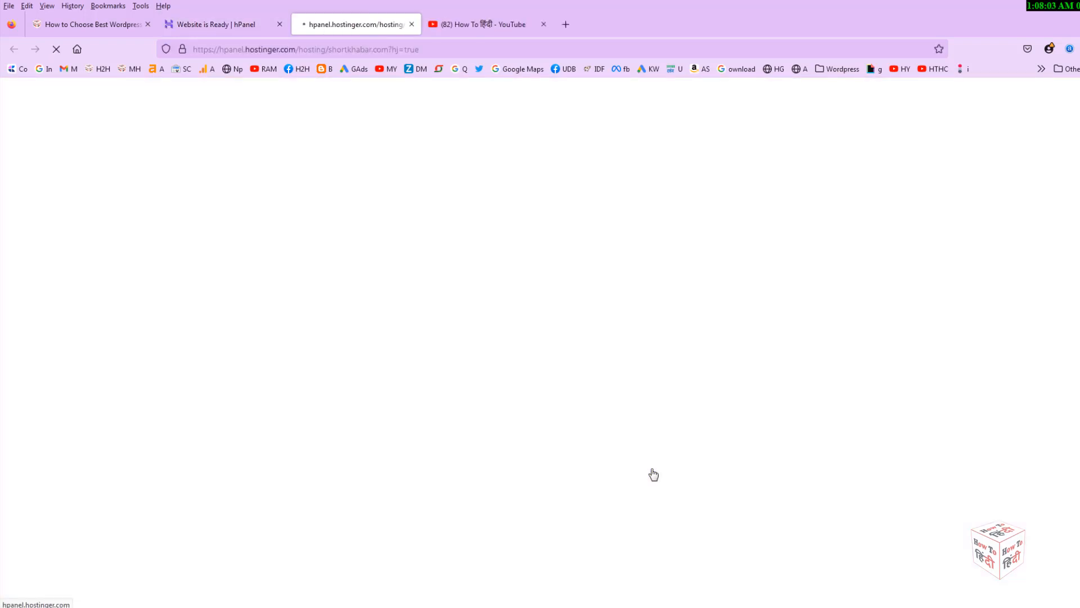
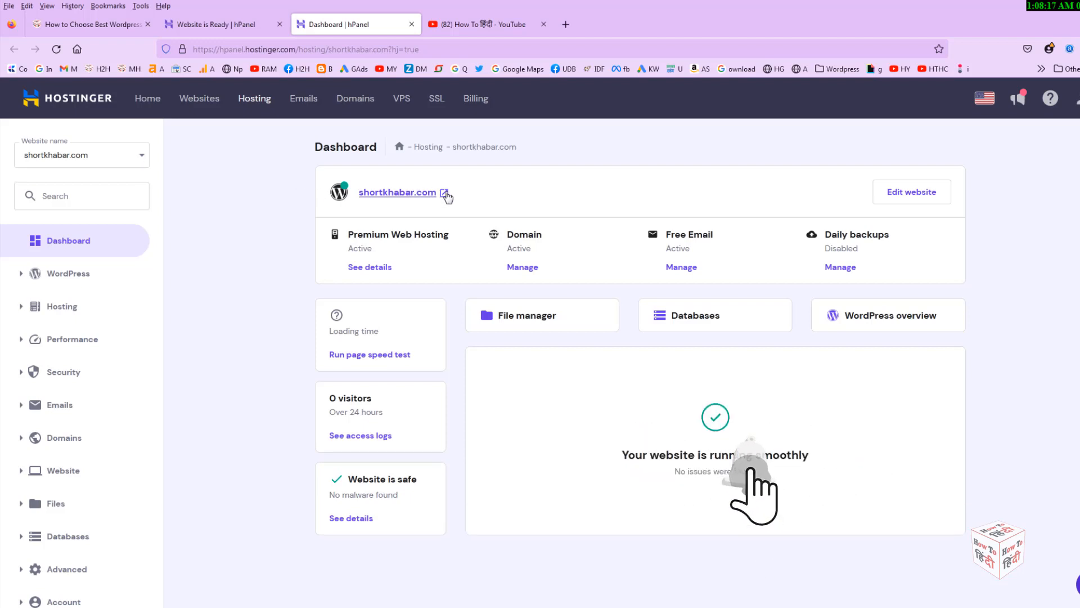
Step: Open the live shortkhabar.com site, outline its title and the "Hello world!" post in red, and look over the homepage
left_click(444, 193)
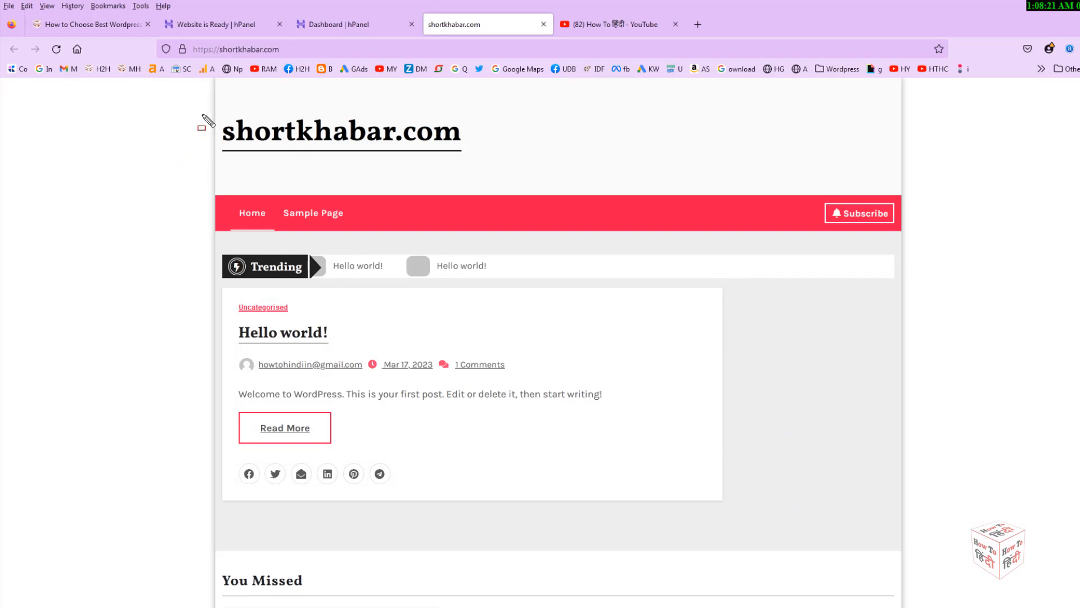
left_click_drag(205, 104, 493, 169)
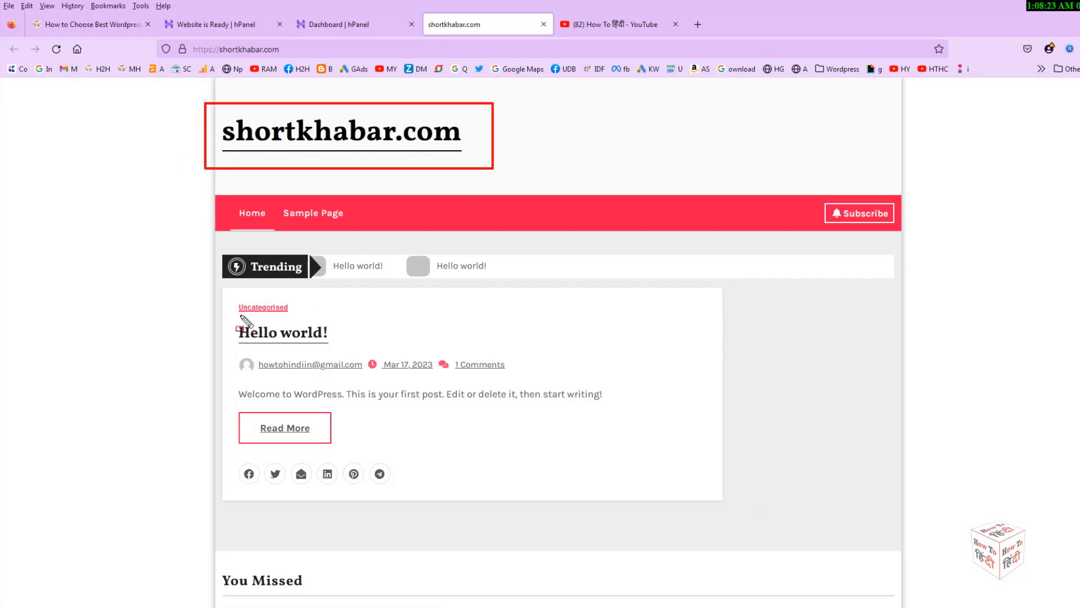
left_click_drag(220, 298, 439, 348)
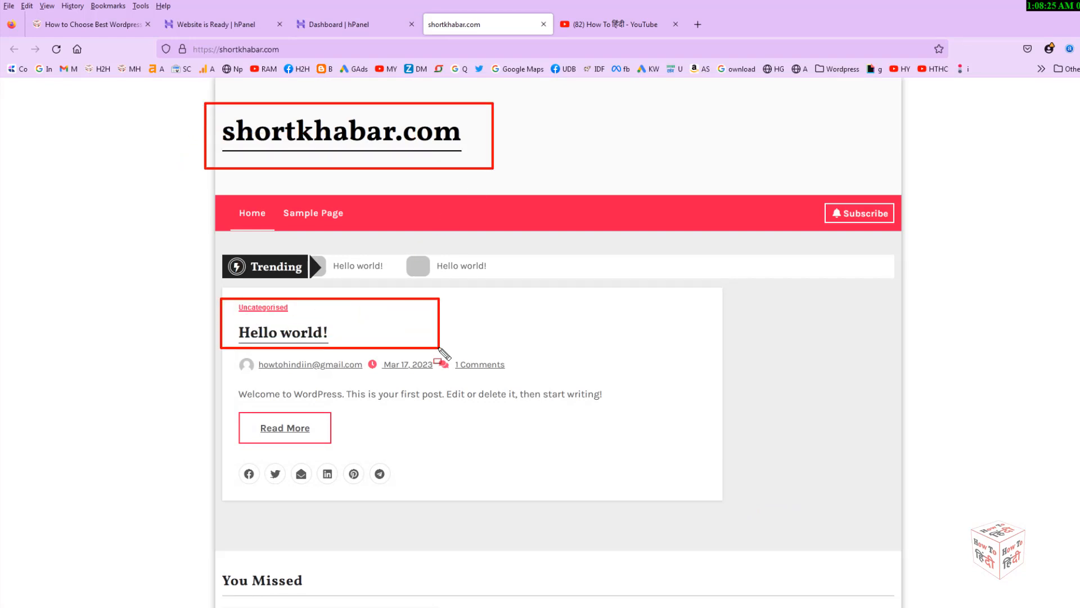
scroll(327, 434, "down", 5)
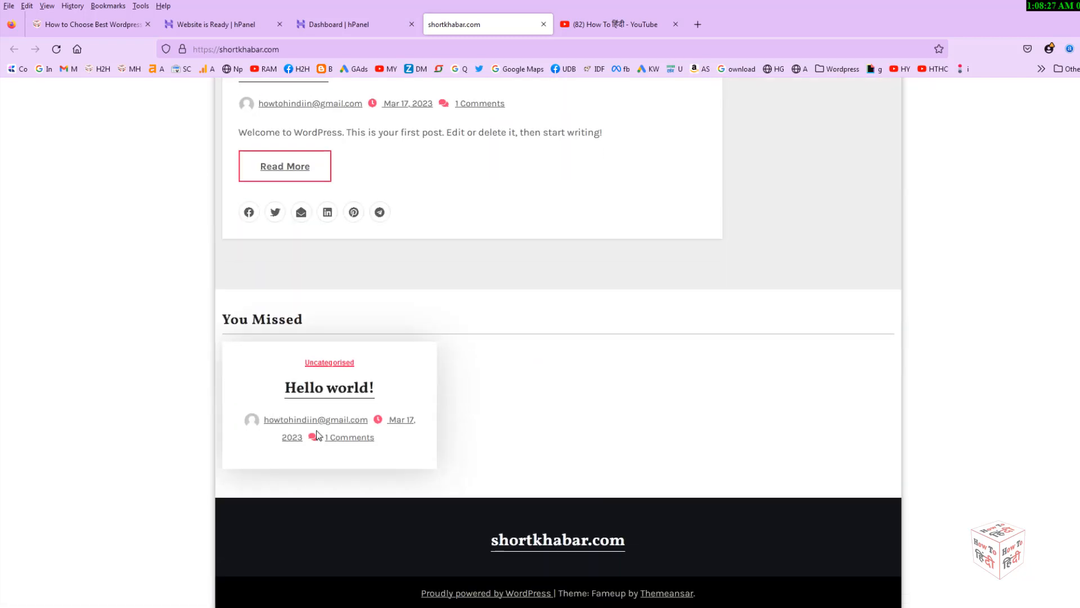
scroll(368, 443, "up", 5)
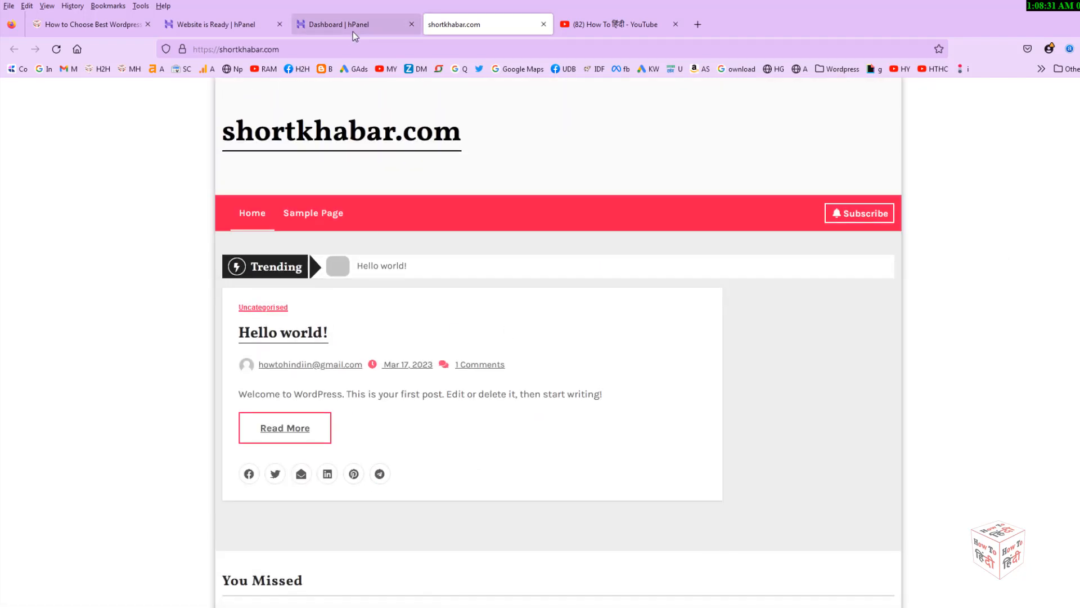
left_click(328, 46)
left_click(327, 45)
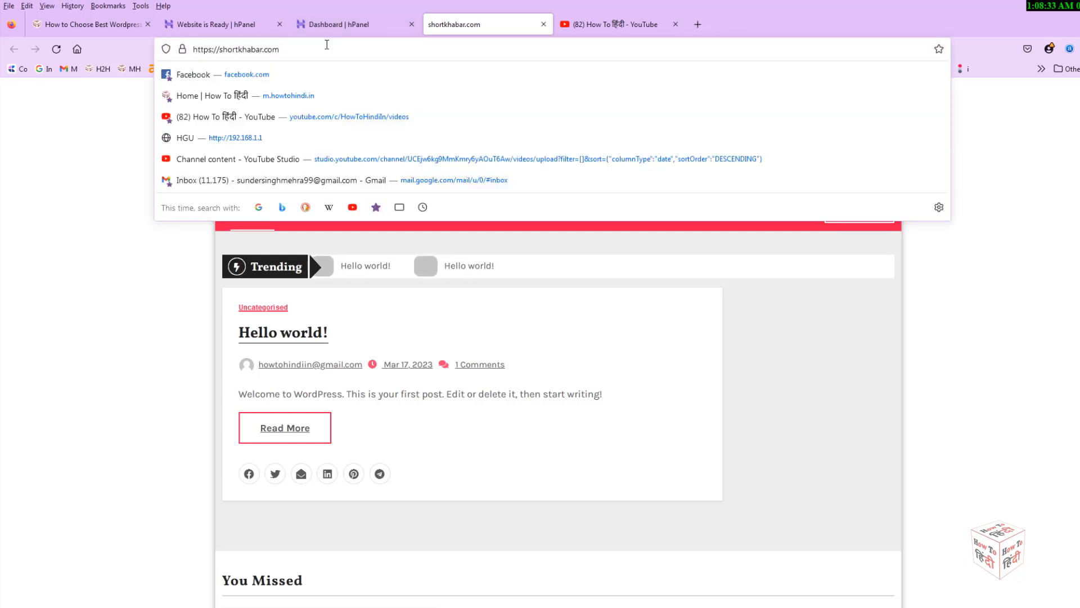
type("/")
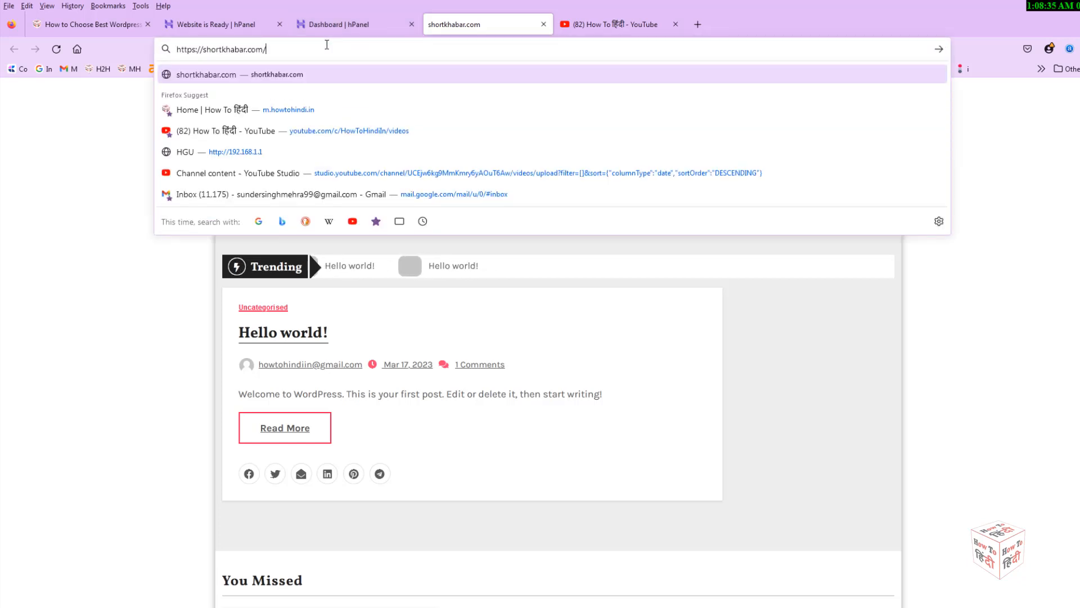
type("wp")
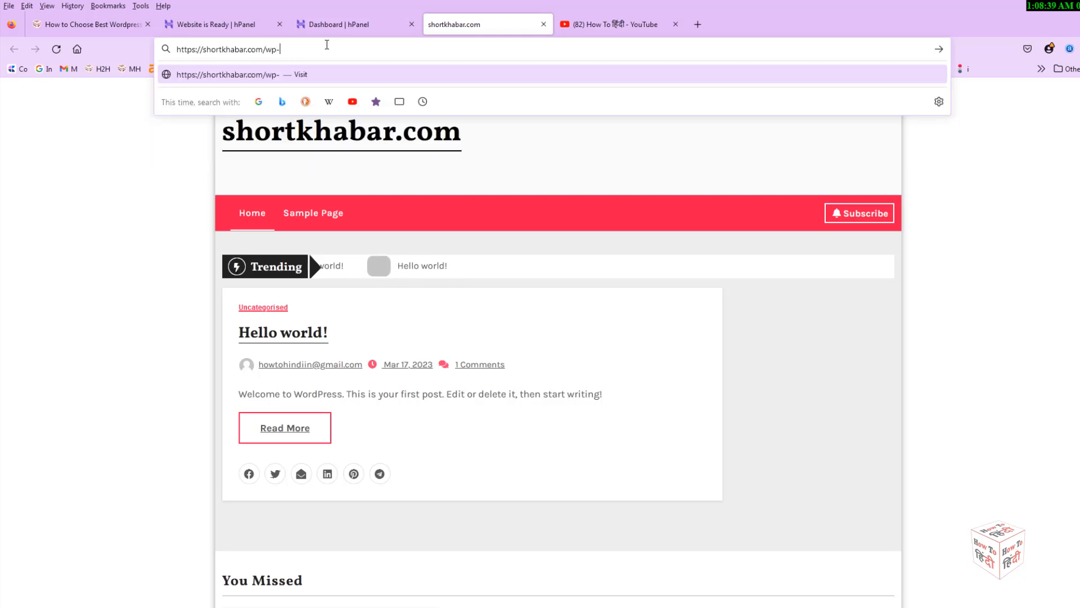
type("-admin")
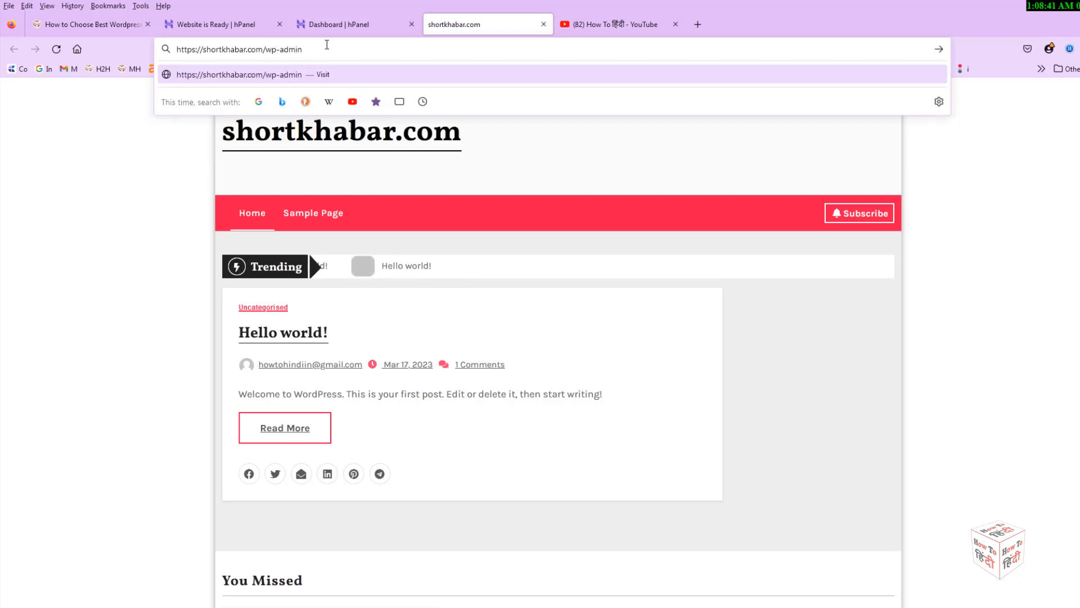
key("Return")
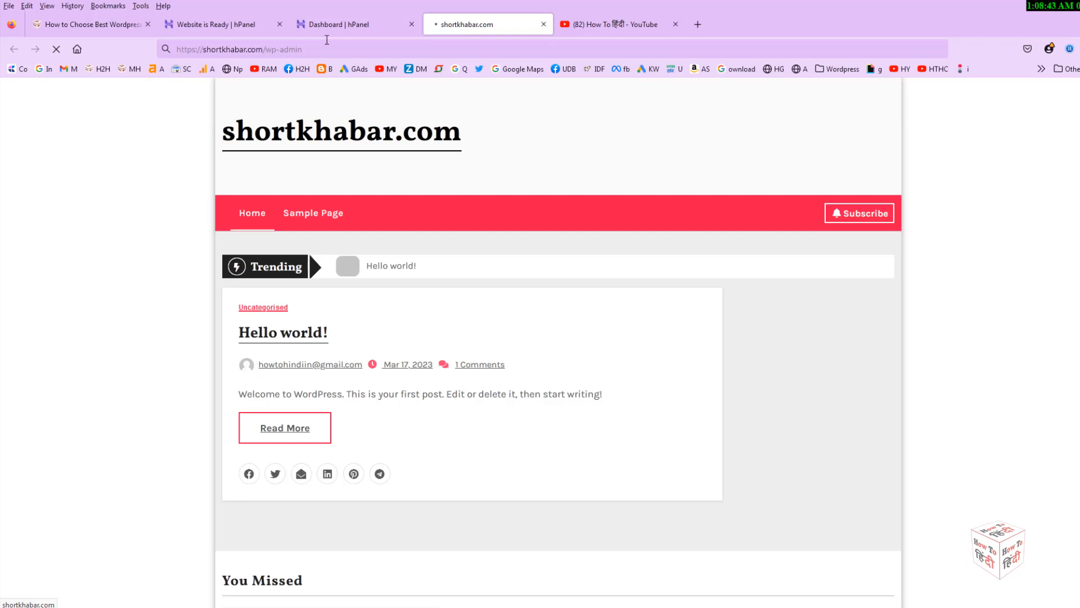
Step: Outline the username or email field and the password field of the login form in red, and clear the outlines
key("super+d")
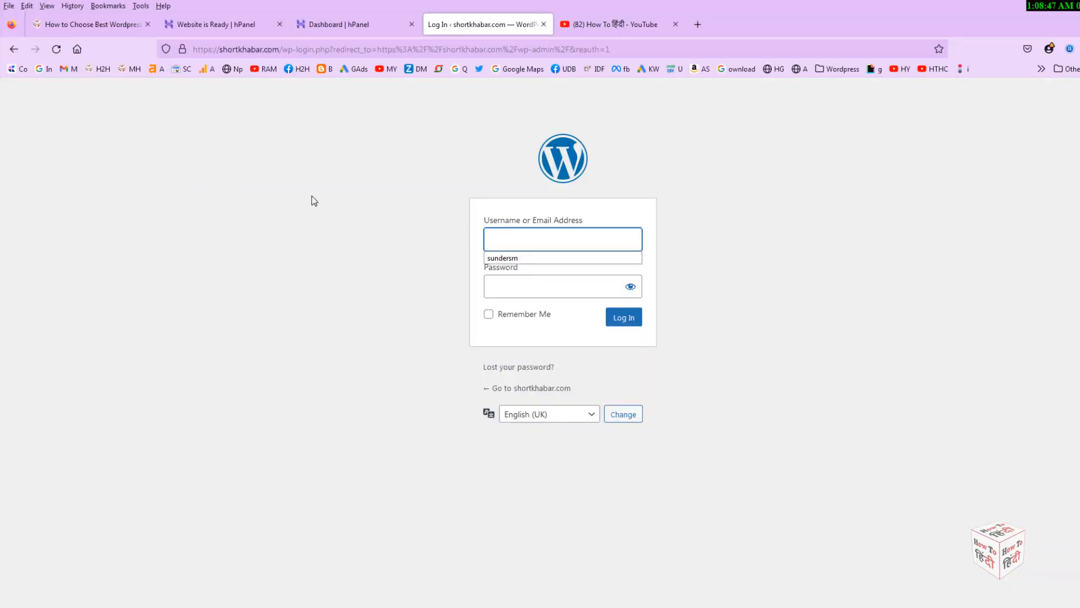
key("ctrl+alt+d")
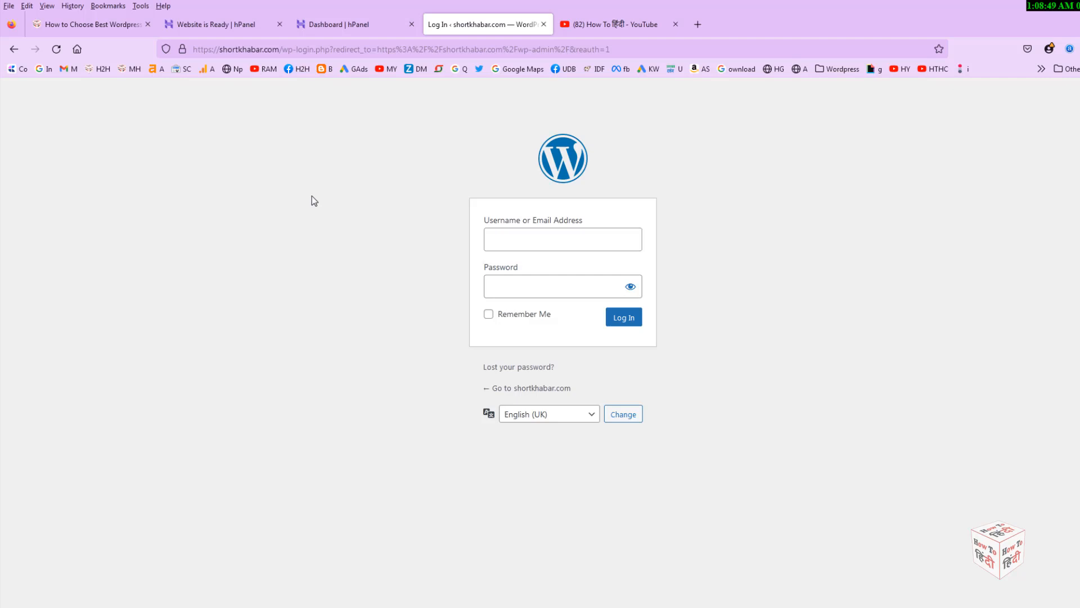
mouse_move(476, 211)
left_mouse_down()
mouse_move(526, 236)
mouse_move(654, 255)
left_mouse_up()
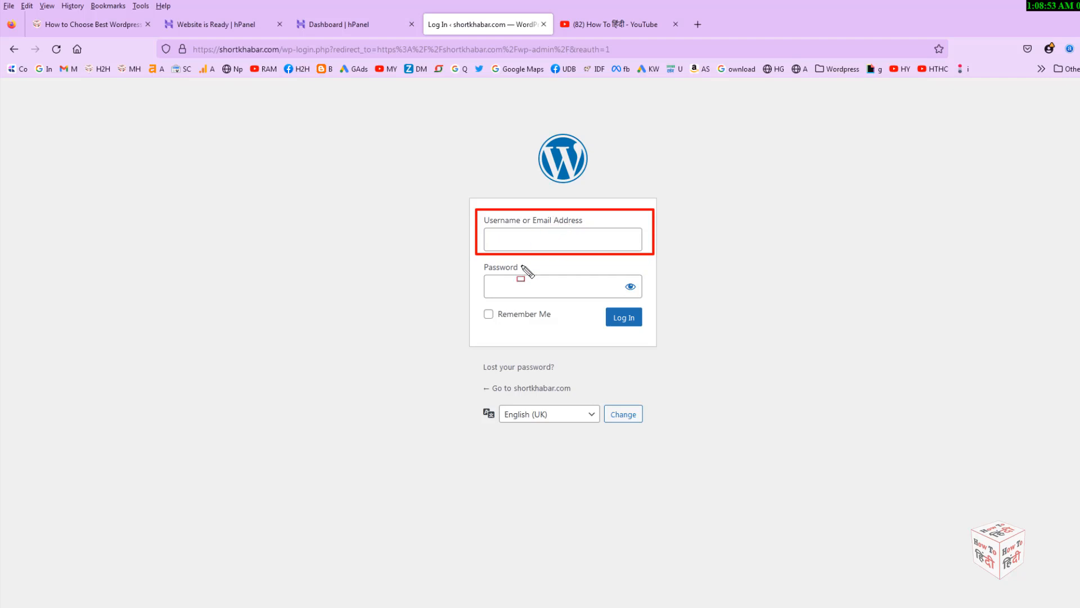
left_click_drag(475, 264, 669, 307)
key("ctrl+alt+d")
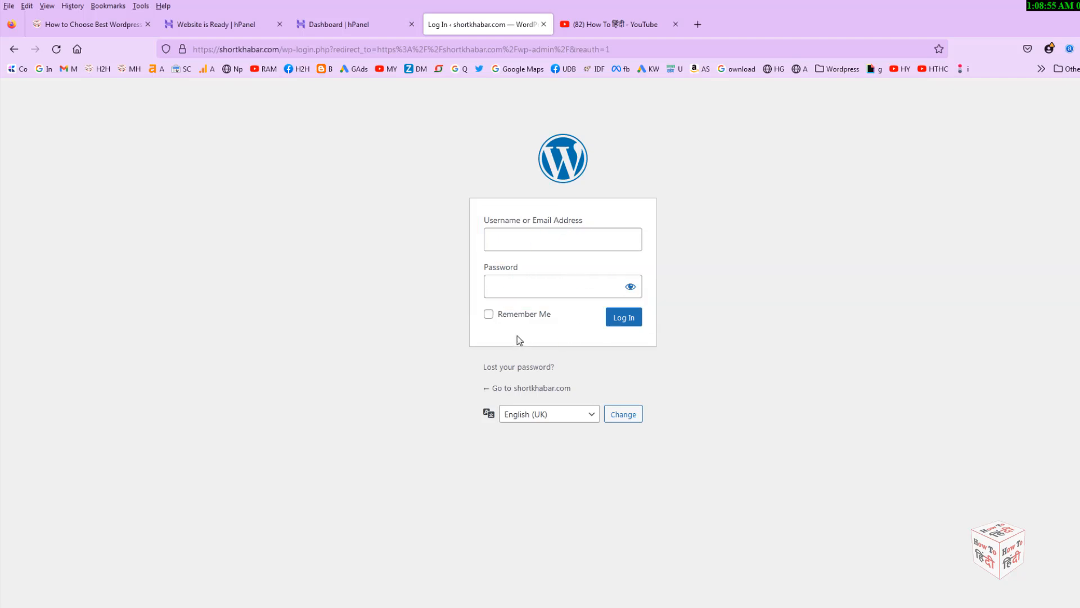
Step: Enter the admin email and account password, enable Remember Me, outline it and the Log In option in red, and log in
left_click(545, 240)
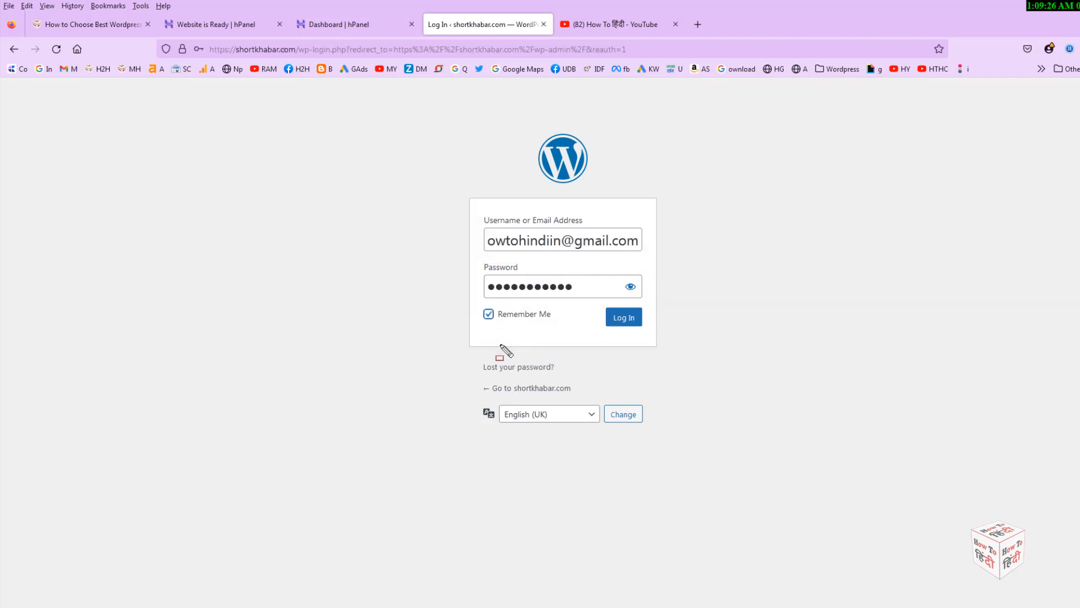
mouse_move(475, 305)
left_mouse_down()
mouse_move(497, 317)
mouse_move(653, 331)
left_mouse_up()
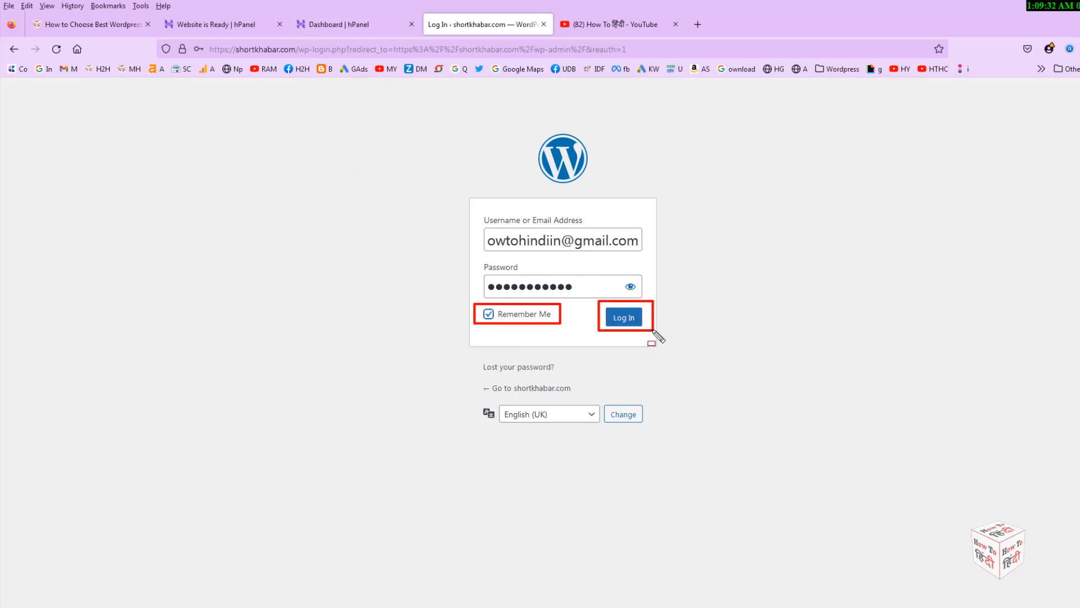
key("Escape")
left_click(622, 318)
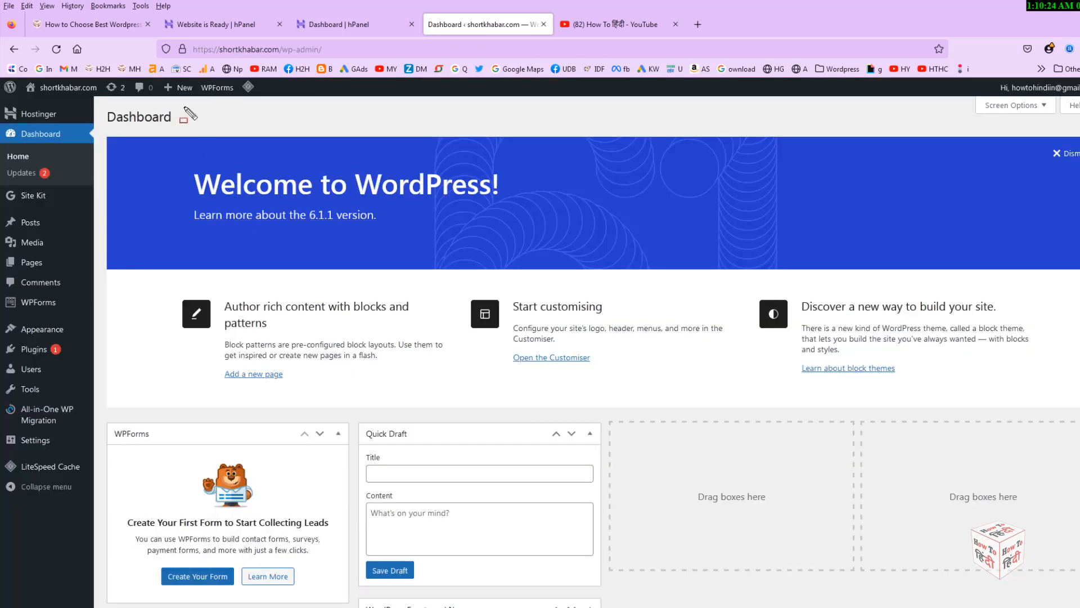
Step: Outline the wp-admin address and the Posts entry in red, and start a new post from the posts list
mouse_move(154, 37)
left_mouse_down()
mouse_move(203, 54)
mouse_move(331, 60)
left_mouse_up()
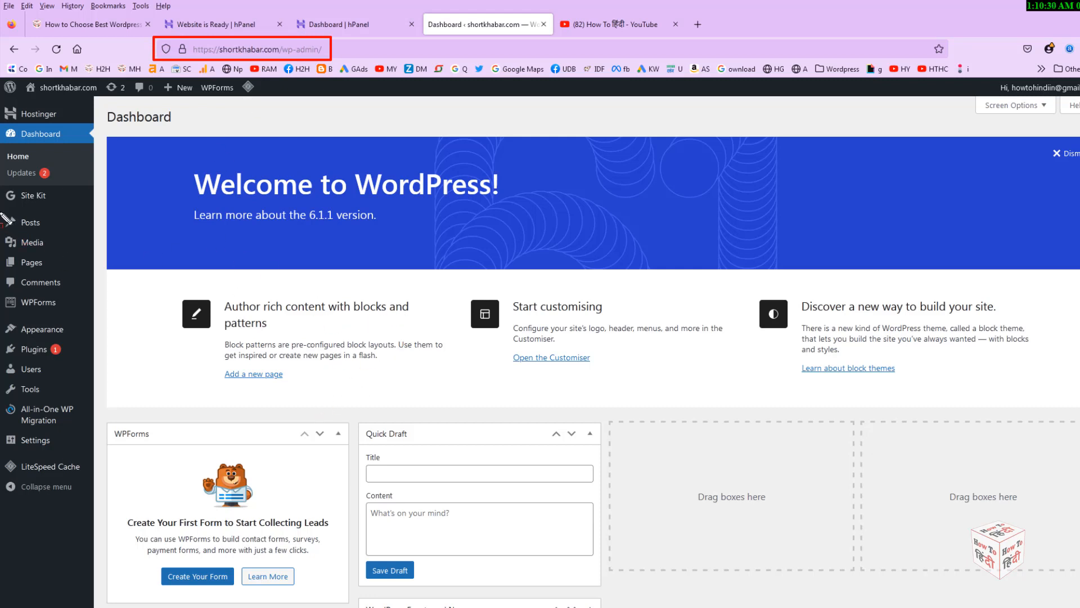
left_click_drag(3, 209, 49, 235)
key("Escape")
left_click(61, 232)
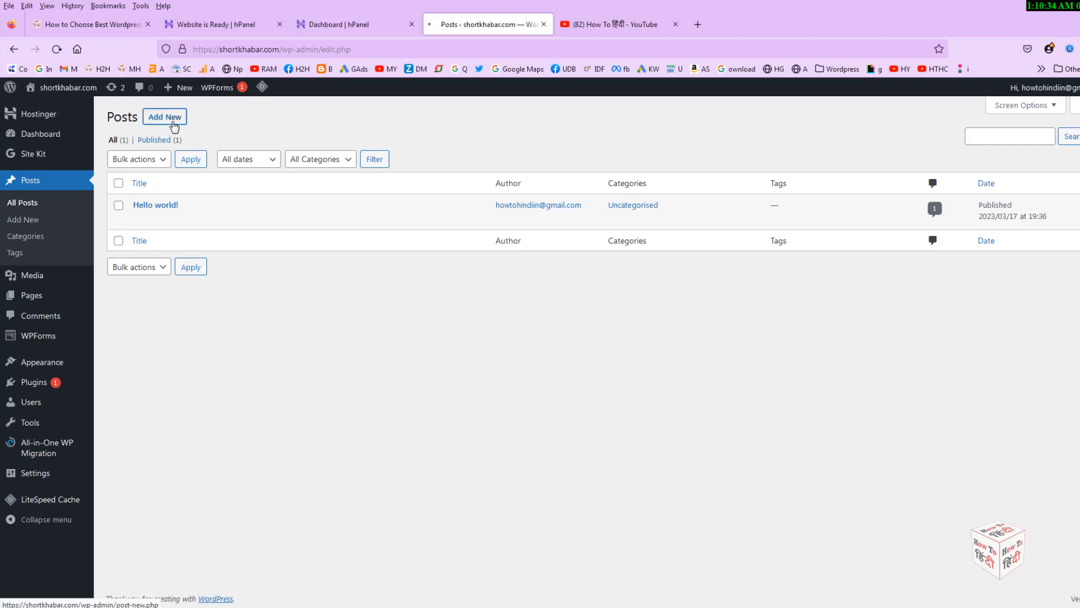
left_click(175, 126)
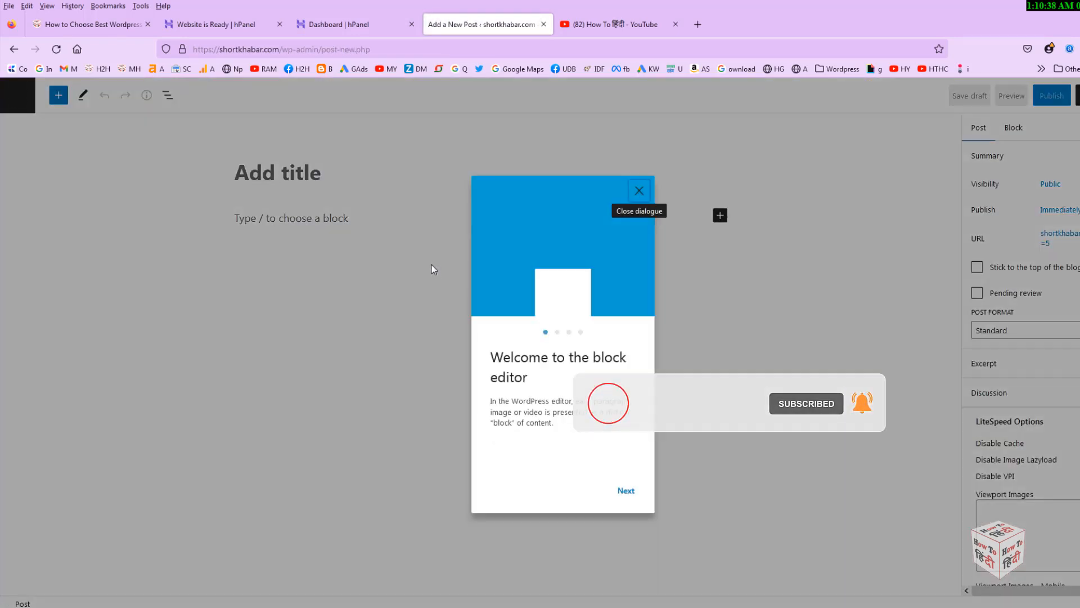
Step: Dismiss the block editor welcome dialog and title the post "Demo"
left_click(637, 188)
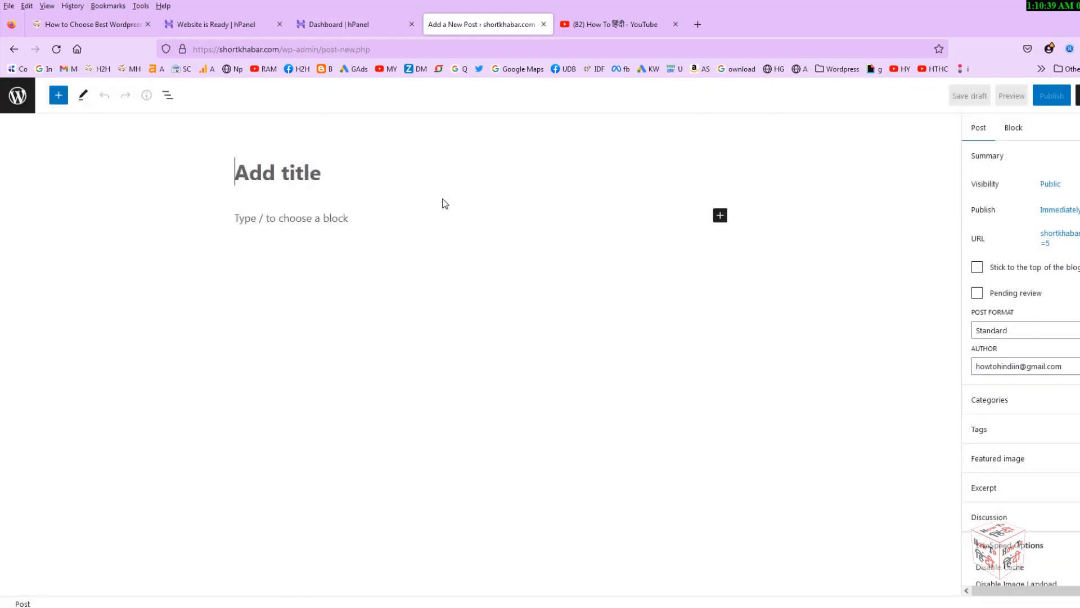
left_click(333, 176)
type("T")
key("BackSpace")
type("Demo")
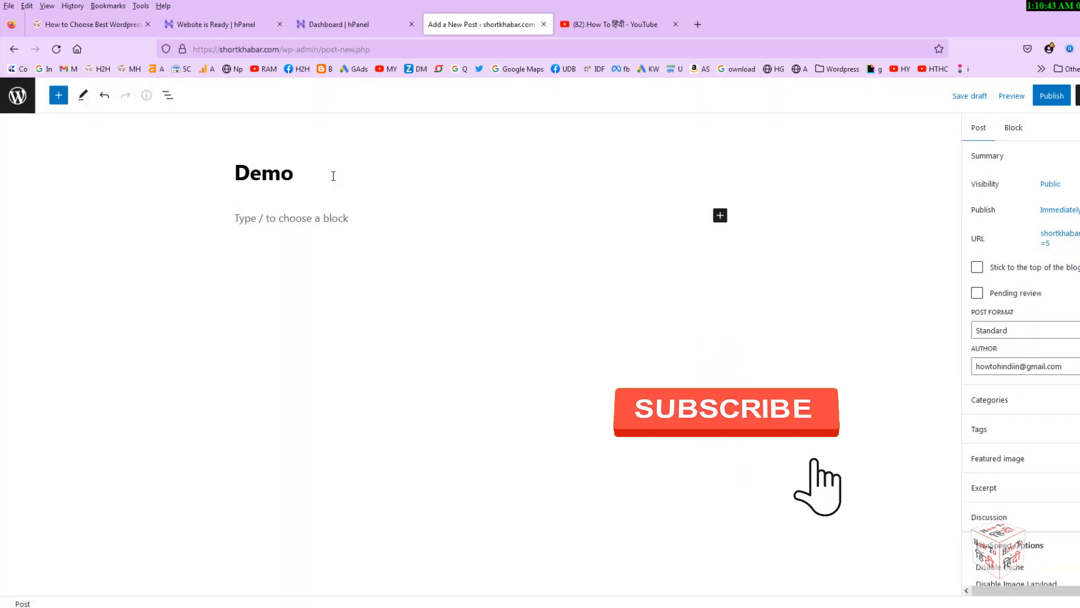
Step: Copy the list of news domain names from the other window and paste it into the post body
left_click(337, 219)
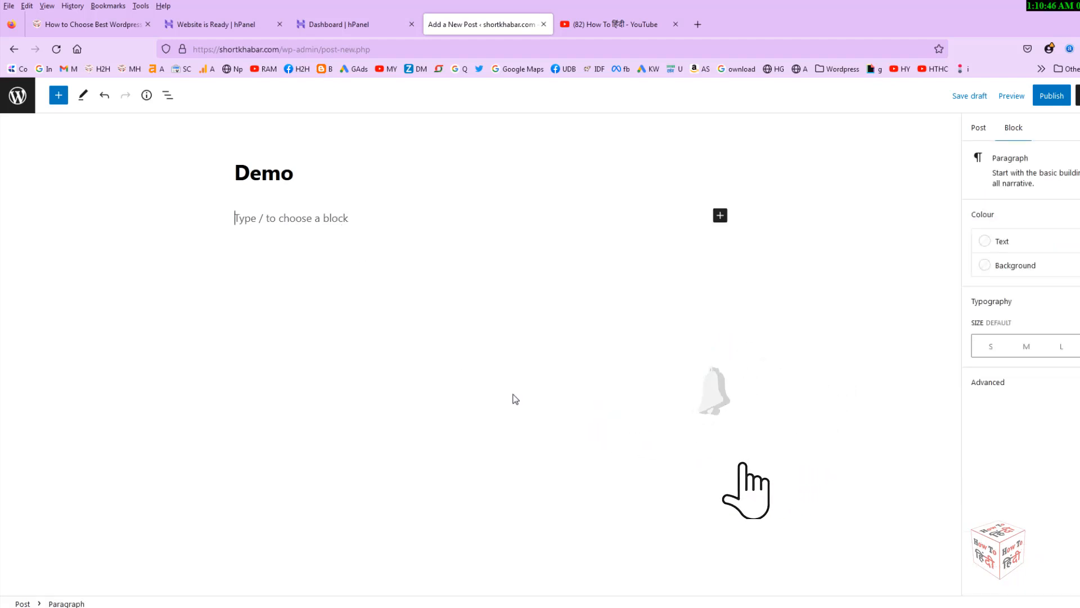
key("alt+Tab")
left_click_drag(381, 488, 130, 112)
key("alt+Tab")
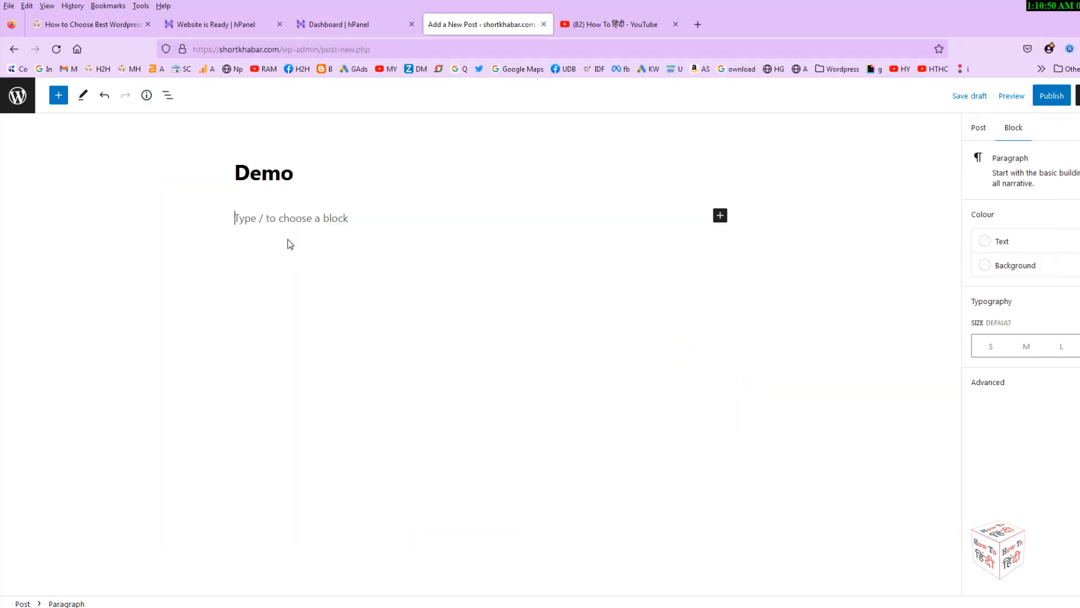
key("ctrl+v")
Step: Outline the Publish option in red and publish the Demo post publicly
scroll(386, 386, "up", 5)
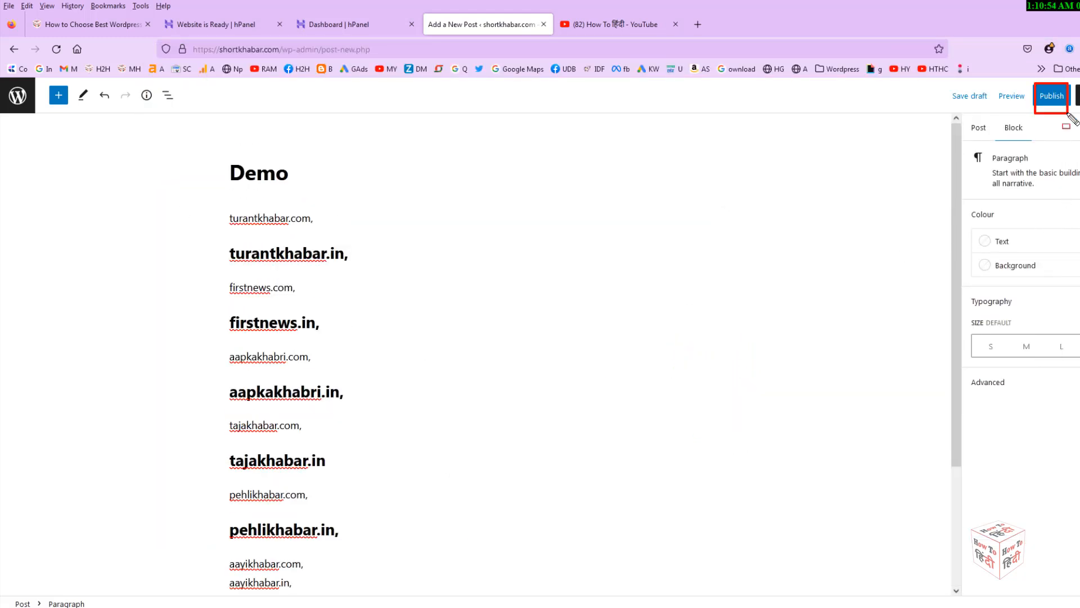
left_click(1048, 95)
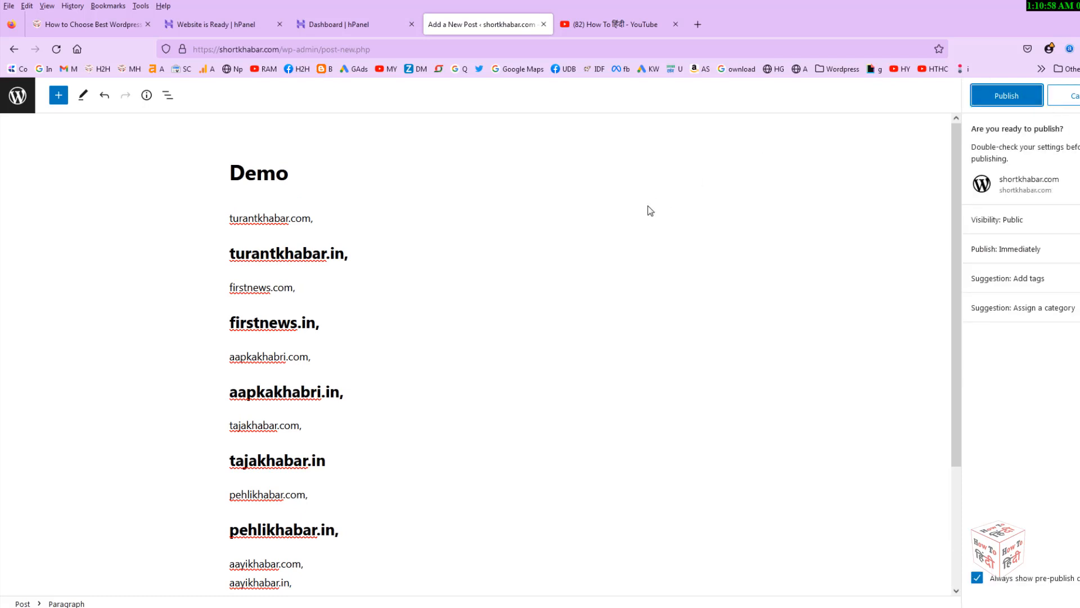
left_click(1006, 91)
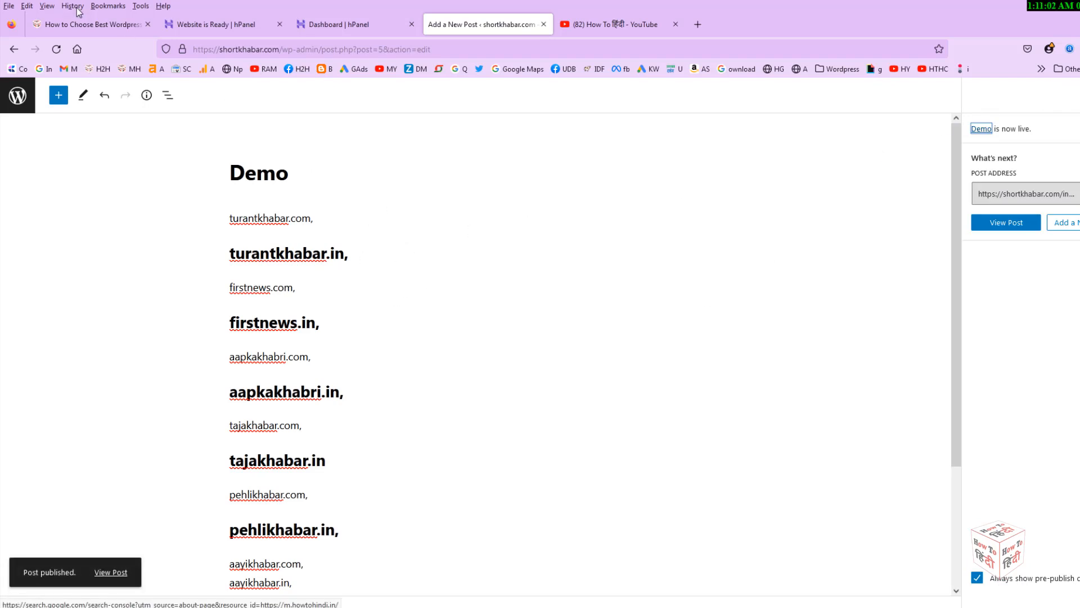
Step: Switch to the How To हिंदी article and open the blog's WordPress category page at m.howtohindi.in/wordpress/
left_click(85, 24)
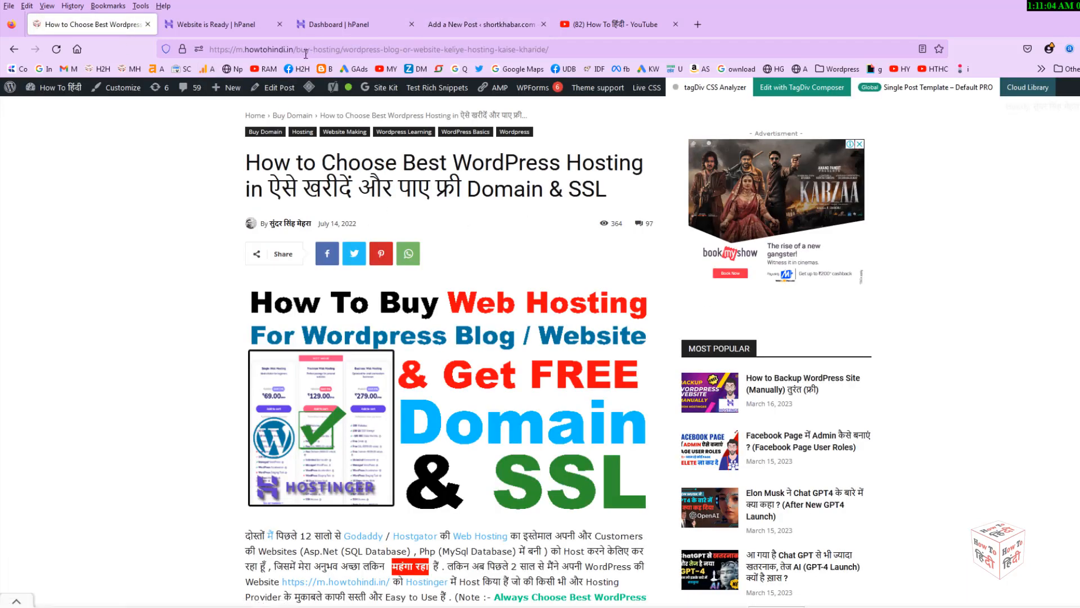
left_click_drag(296, 51, 621, 46)
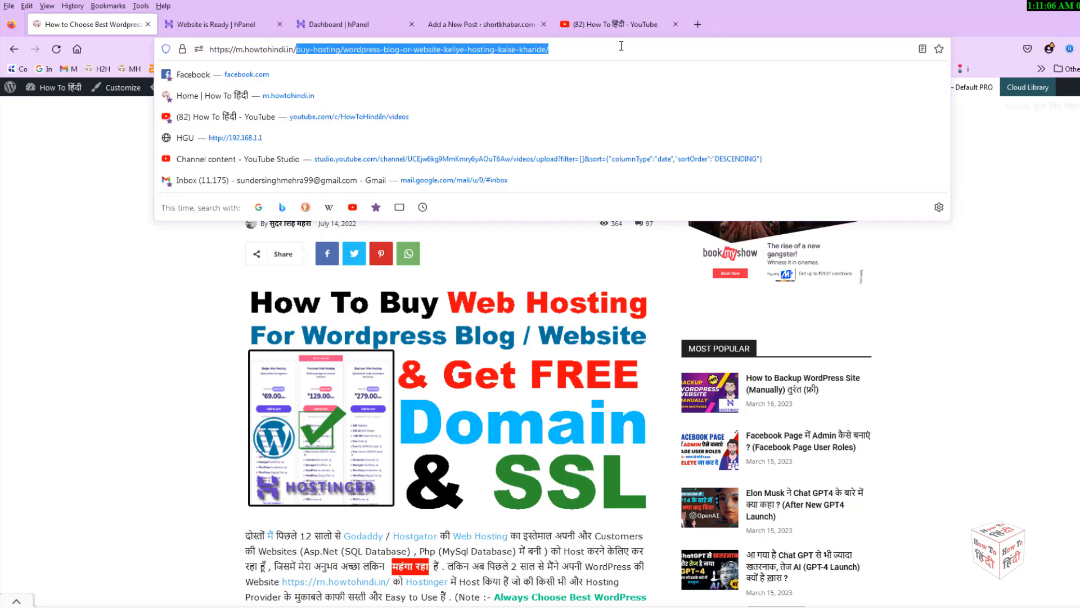
type("wordpress/")
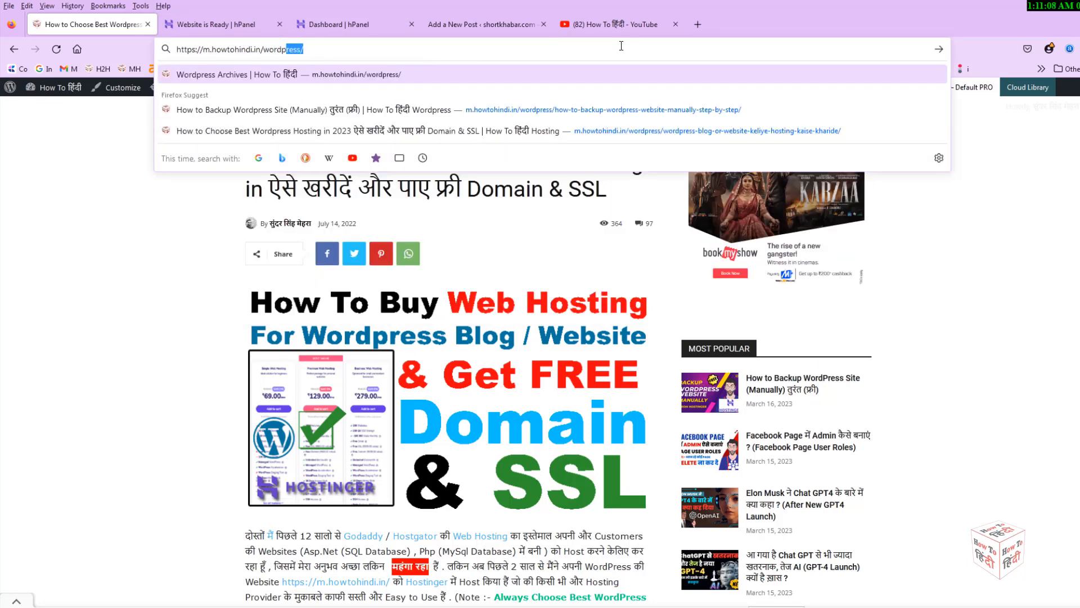
key("Return")
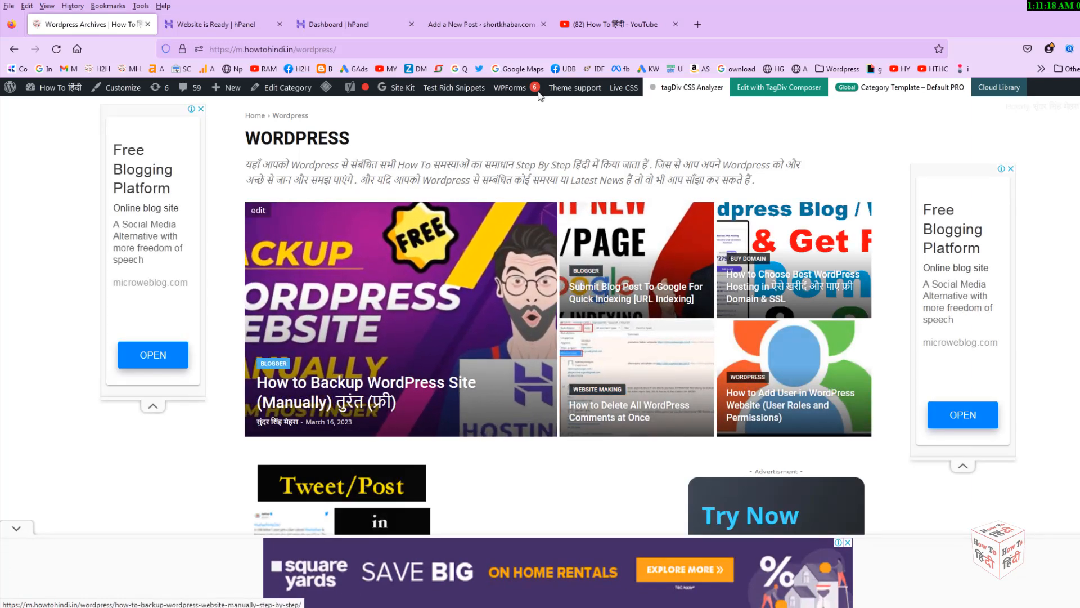
Step: Show the How To हिंदी YouTube channel and outline its channel search field in red
left_click(586, 25)
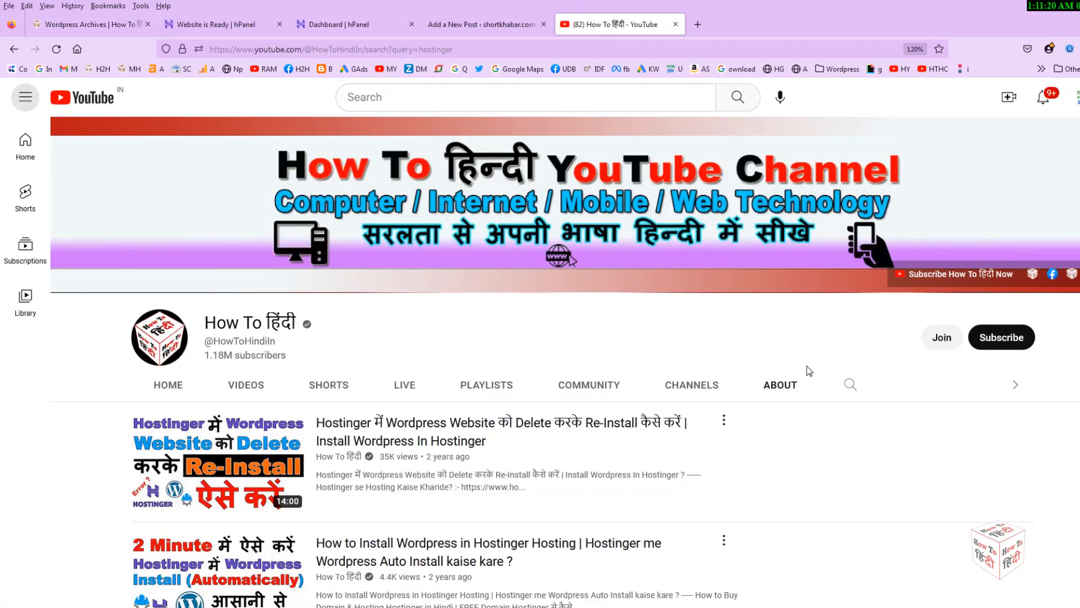
mouse_move(838, 371)
left_mouse_down()
mouse_move(875, 395)
mouse_move(1022, 397)
left_mouse_up()
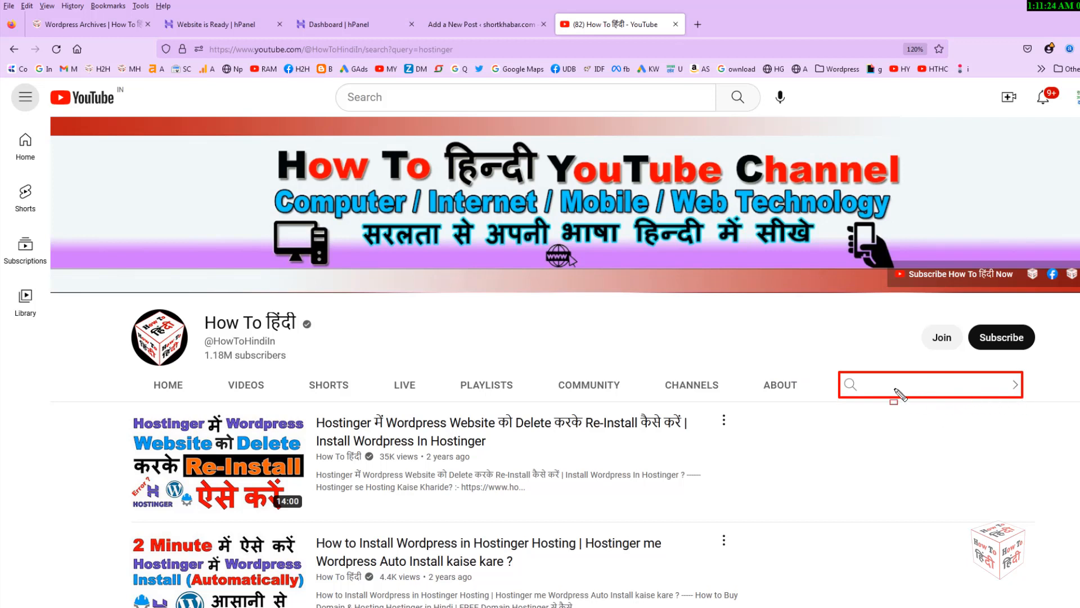
mouse_move(815, 364)
left_mouse_down()
mouse_move(989, 414)
mouse_move(1038, 407)
left_mouse_up()
key("Escape")
Step: View the published Demo post on the live site and outline its title and list of domain names in red
left_click(493, 22)
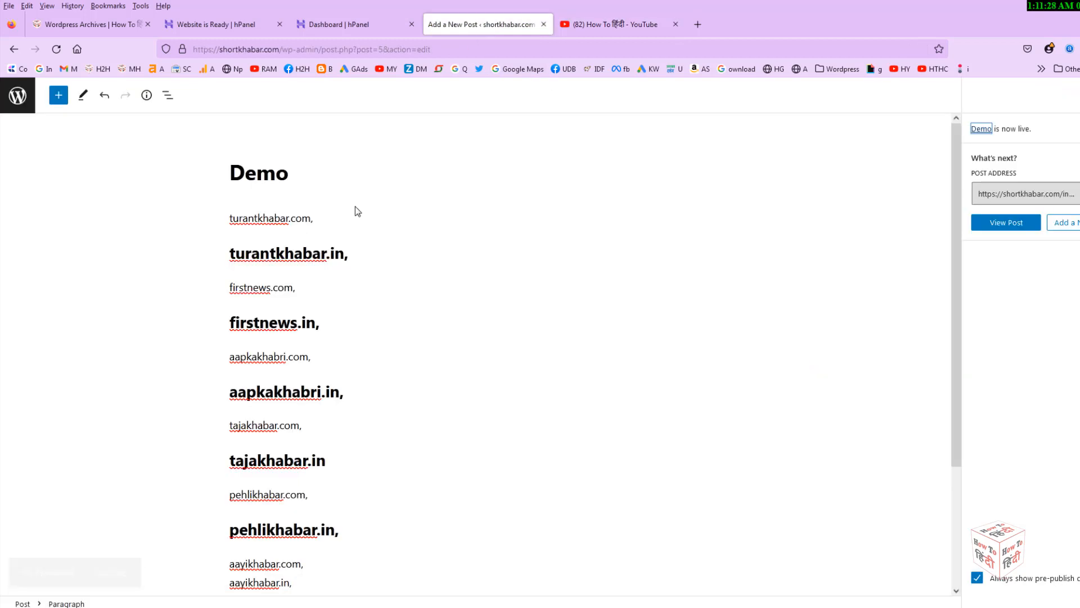
left_click(989, 231)
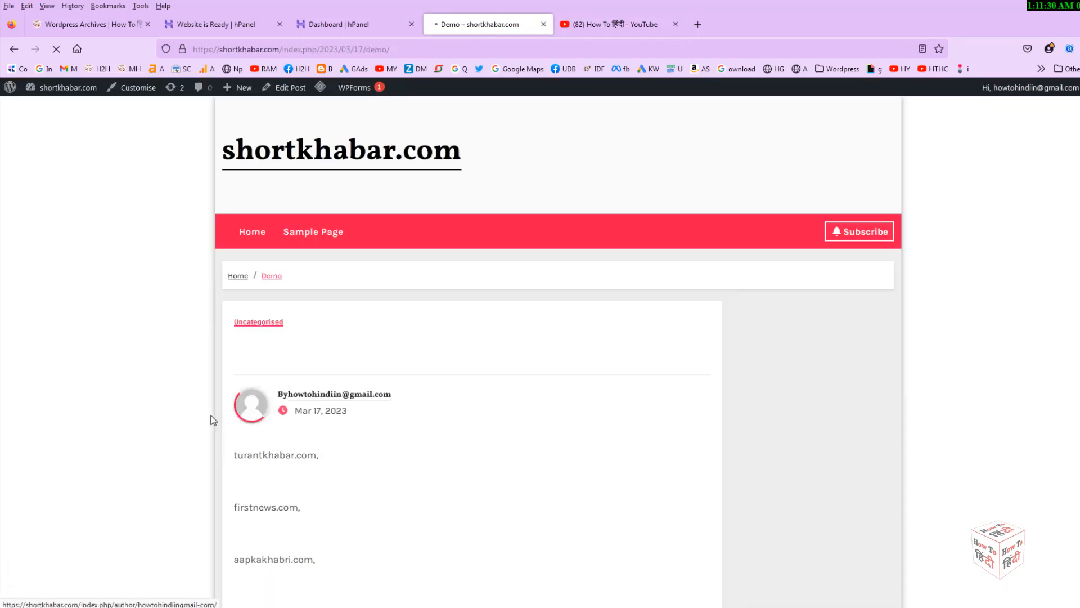
scroll(213, 450, "down", 3)
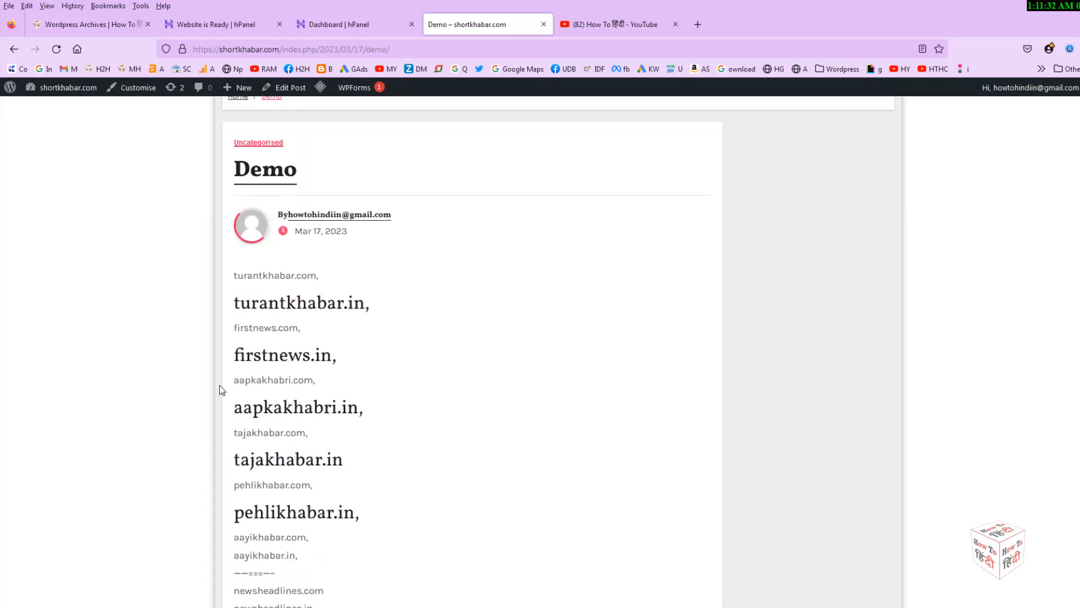
left_click_drag(217, 157, 388, 188)
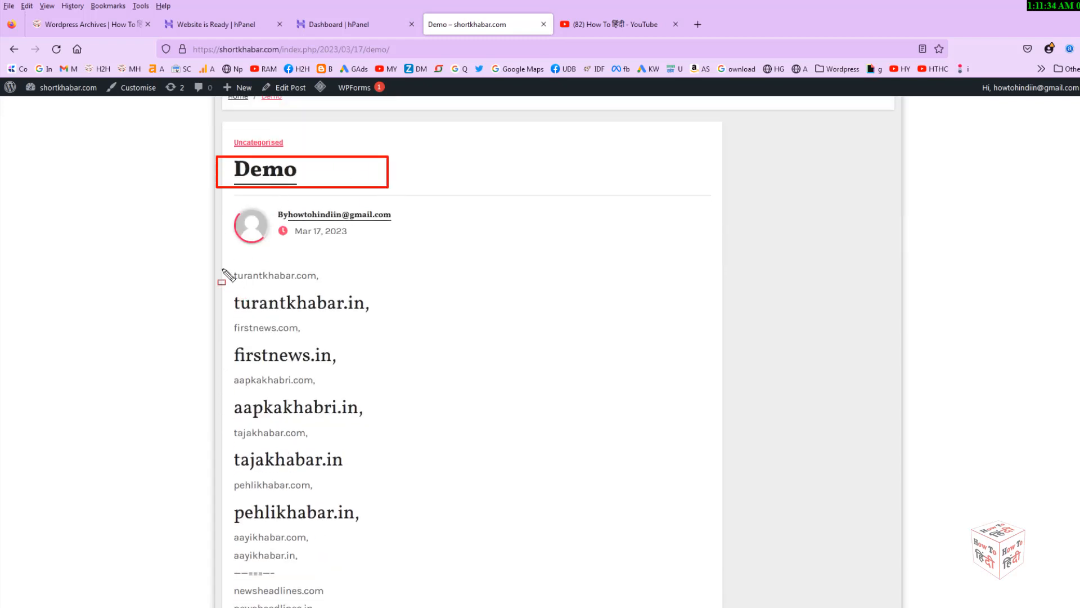
left_click_drag(217, 258, 420, 599)
key("Escape")
Step: Look through the rest of the live Demo post, and return to the hPanel dashboard for shortkhabar.com
scroll(437, 494, "down", 3)
scroll(229, 453, "up", 1)
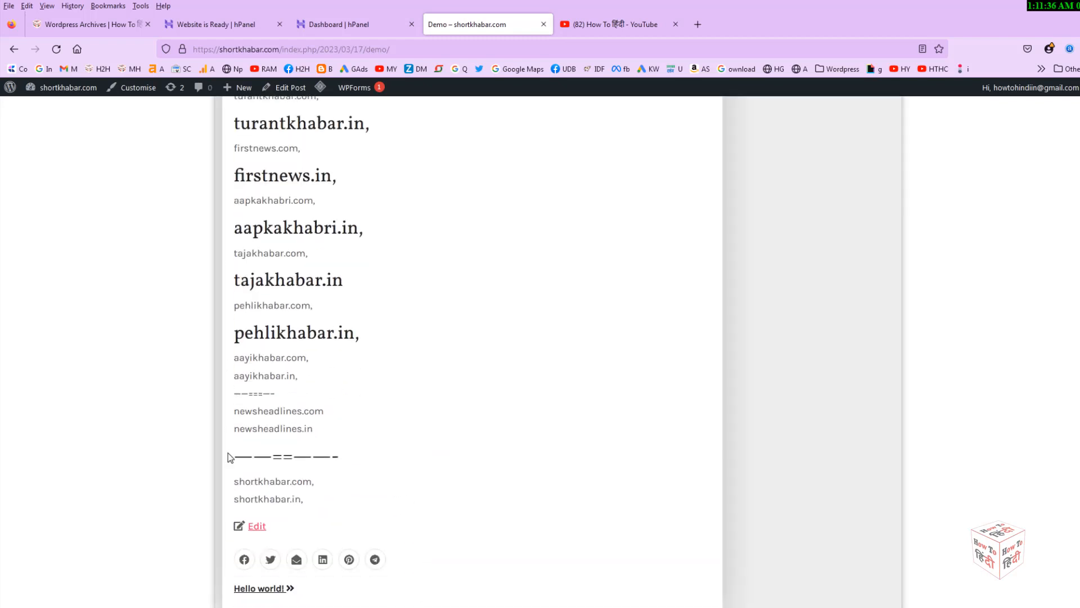
scroll(236, 451, "down", 3)
scroll(244, 442, "up", 9)
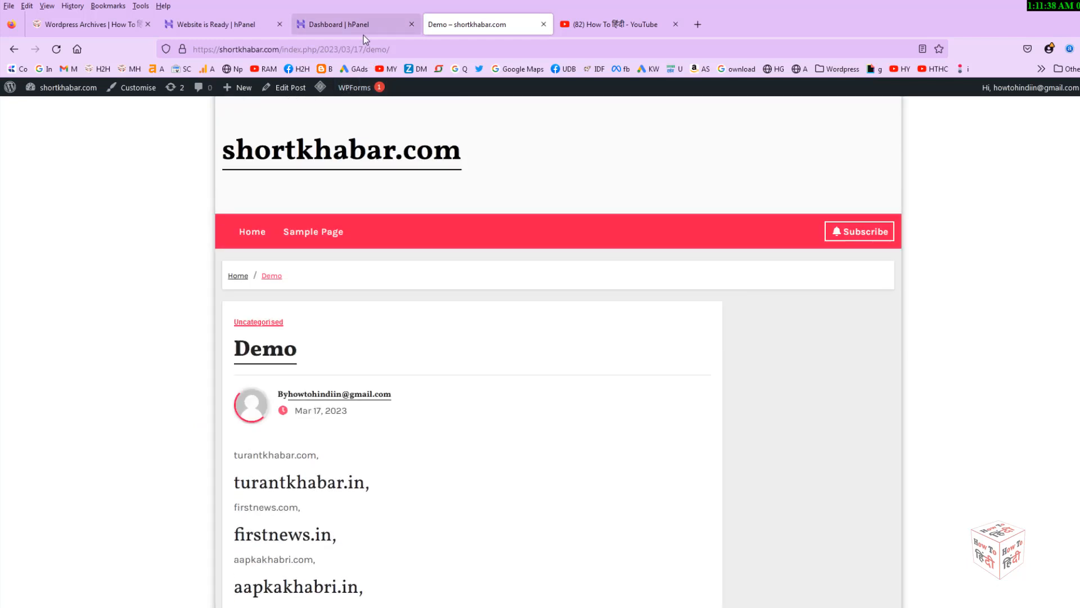
left_click(363, 34)
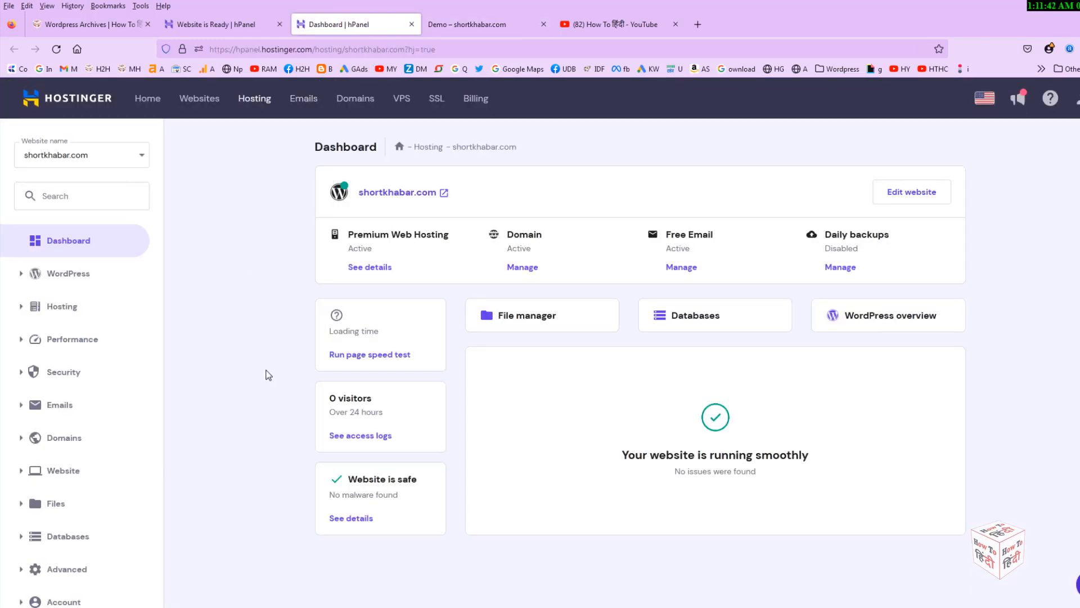
Step: Inspect the https prefix in the live Demo post's address, and return to the hPanel dashboard
left_click(469, 25)
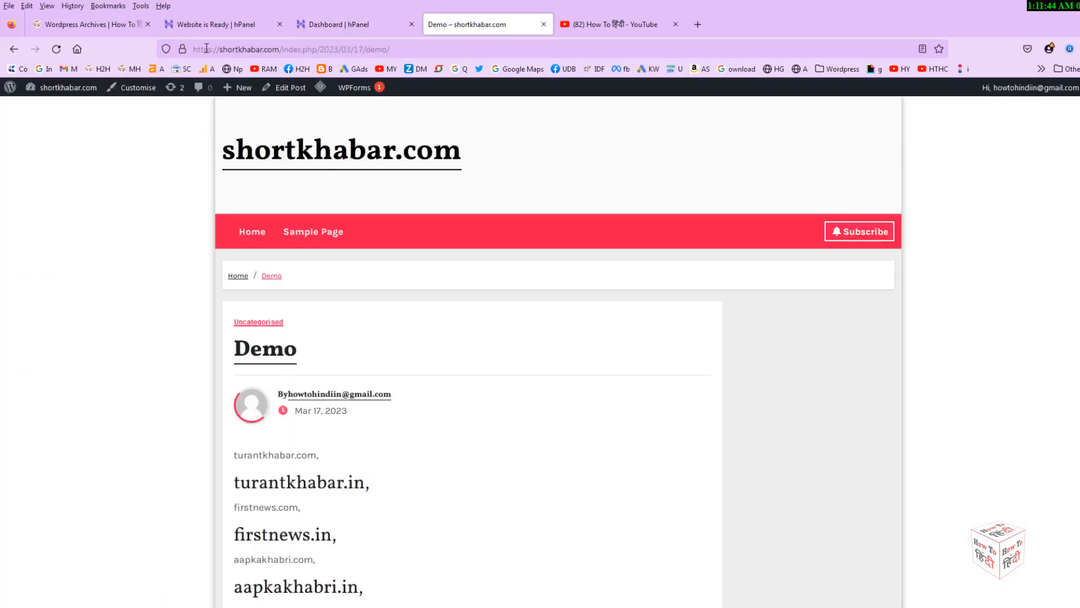
left_click(216, 49)
left_click(213, 50)
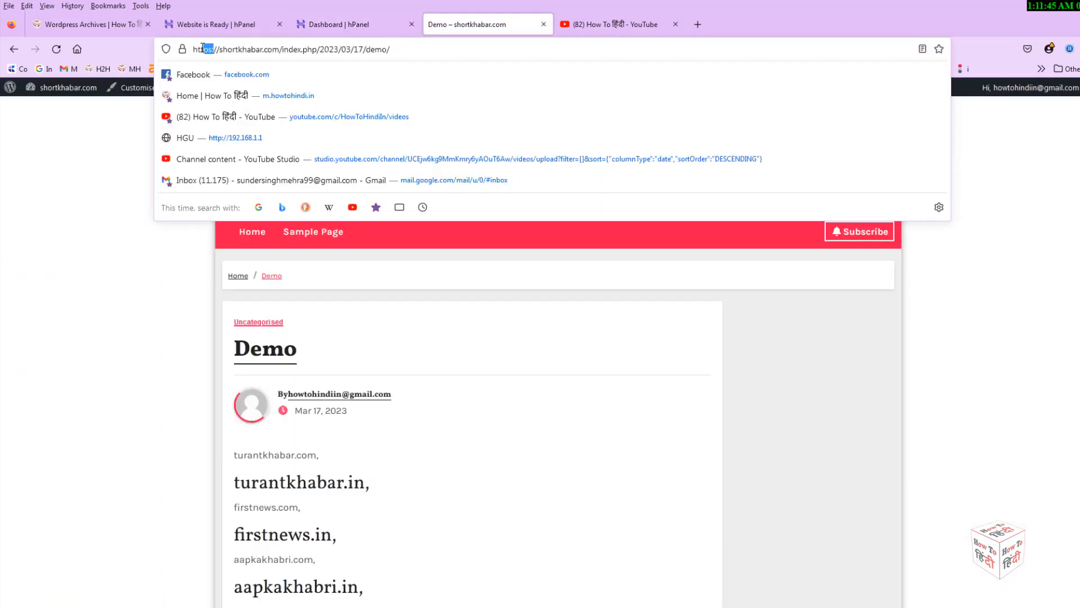
left_click(322, 22)
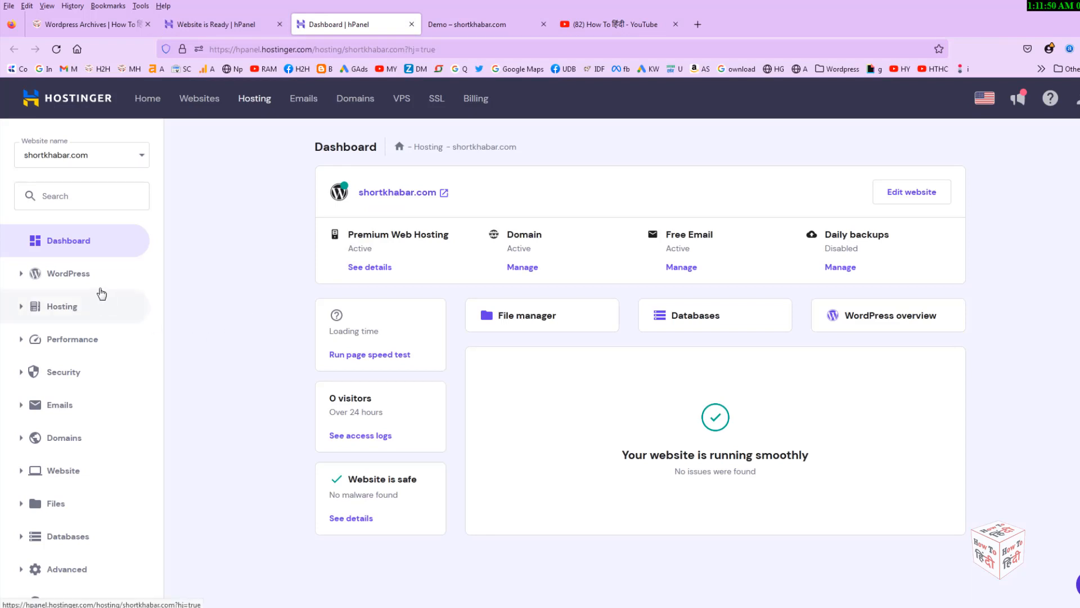
Step: Open the WordPress overview for shortkhabar.com, and outline the SSL Certificate status, the Force HTTPS setting and its switch in red
left_click(92, 279)
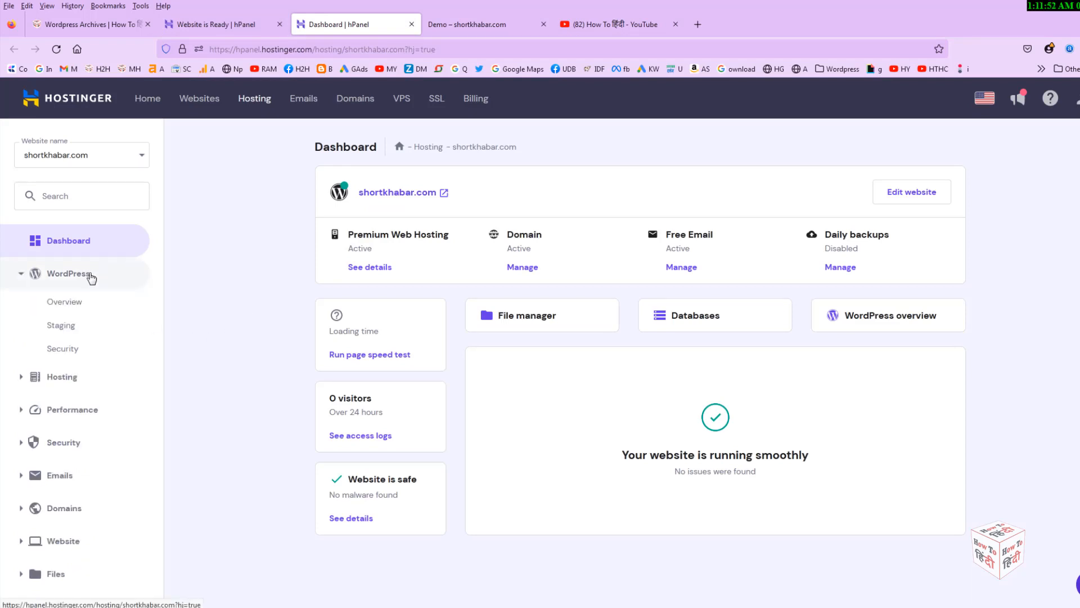
left_click(82, 303)
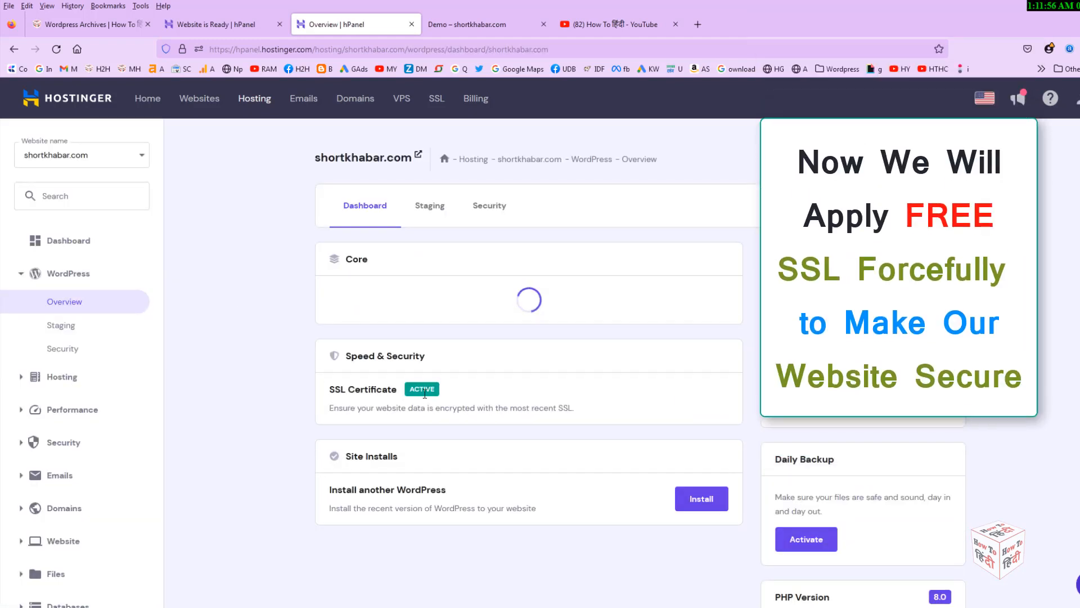
left_click_drag(397, 379, 462, 399)
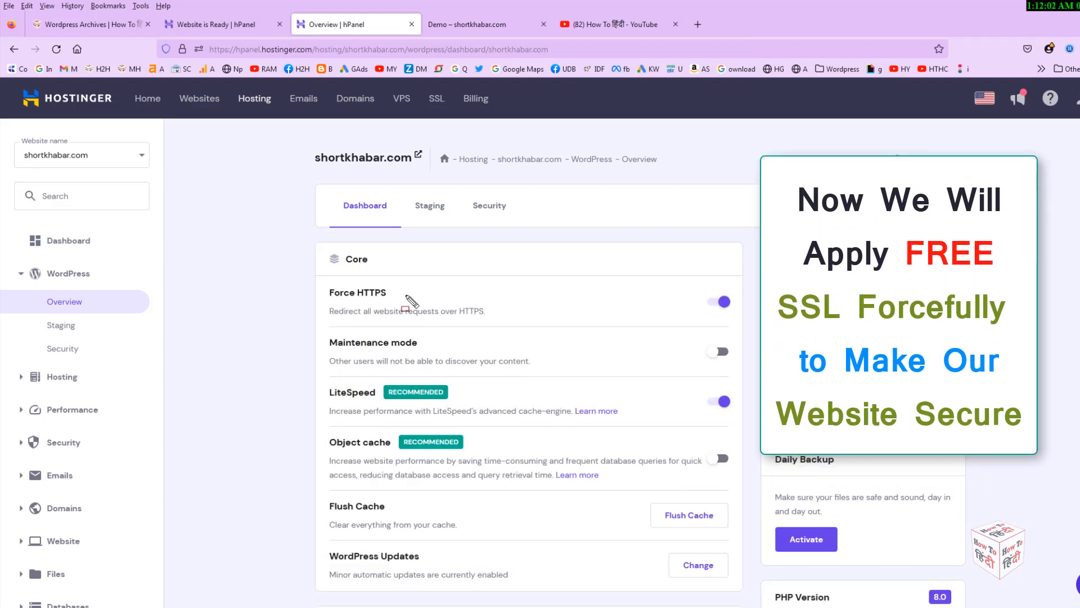
left_click_drag(310, 279, 431, 307)
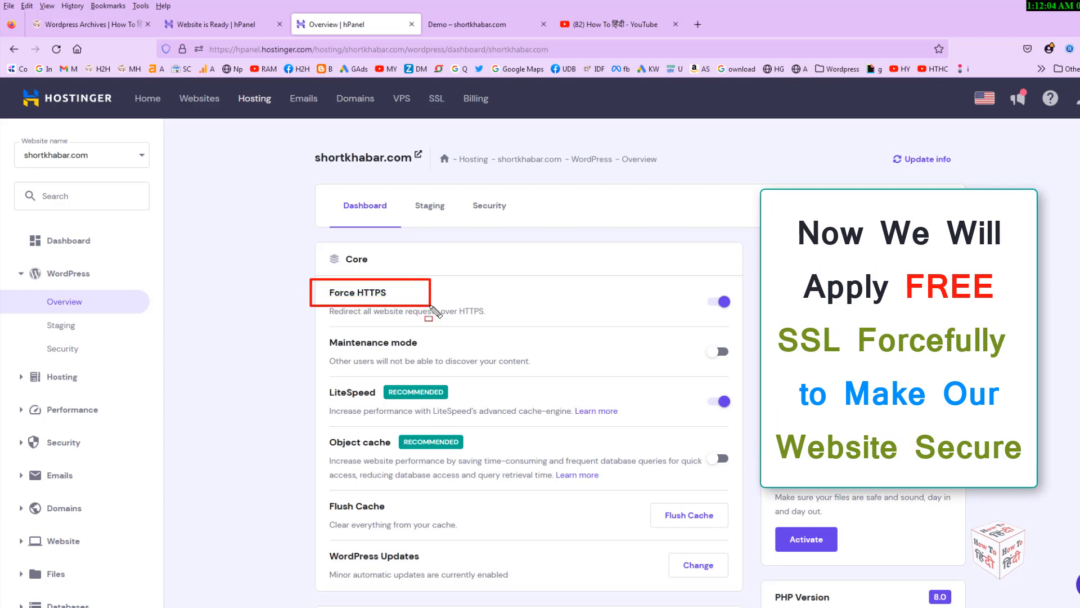
left_click_drag(699, 283, 749, 324)
key("Escape")
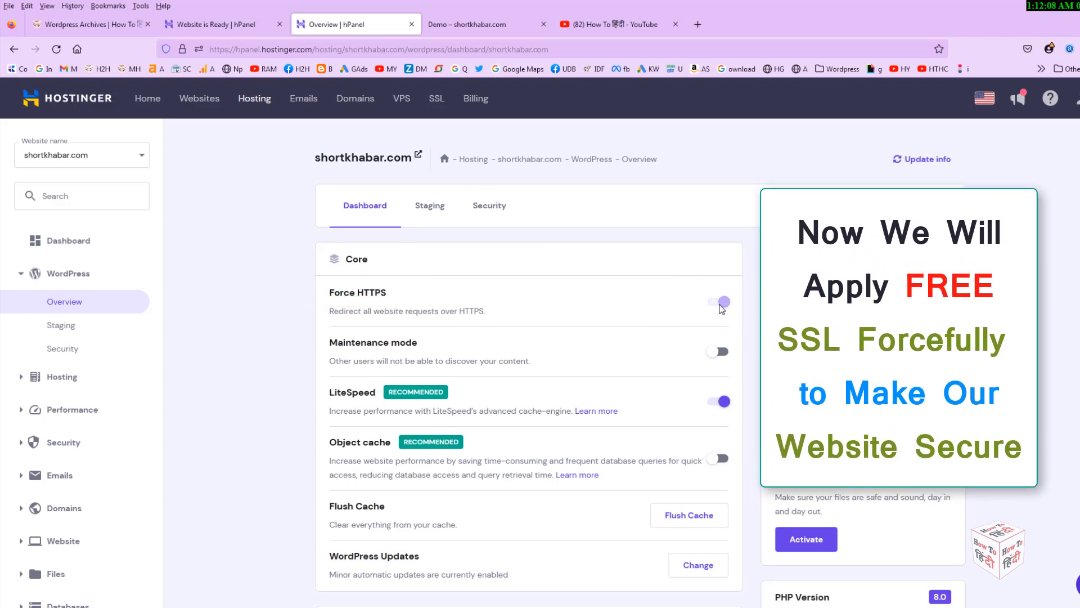
Step: Turn off Force HTTPS for shortkhabar.com, and outline the notification, the switch and the setting's name in red
left_click(721, 306)
key("ctrl+alt+d")
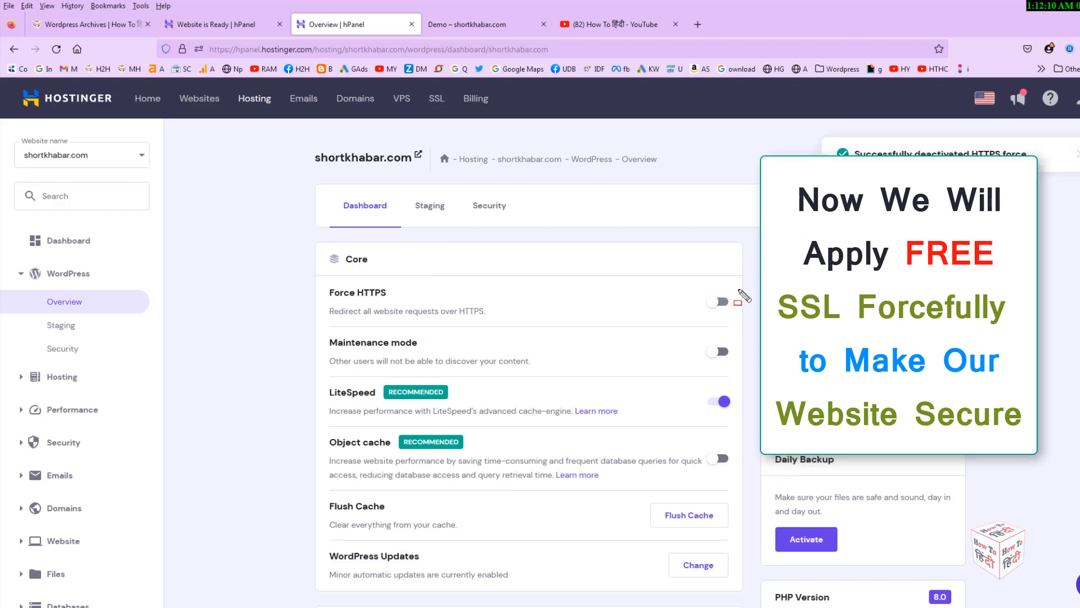
mouse_move(819, 137)
left_mouse_down()
mouse_move(1010, 174)
mouse_move(1064, 174)
left_mouse_up()
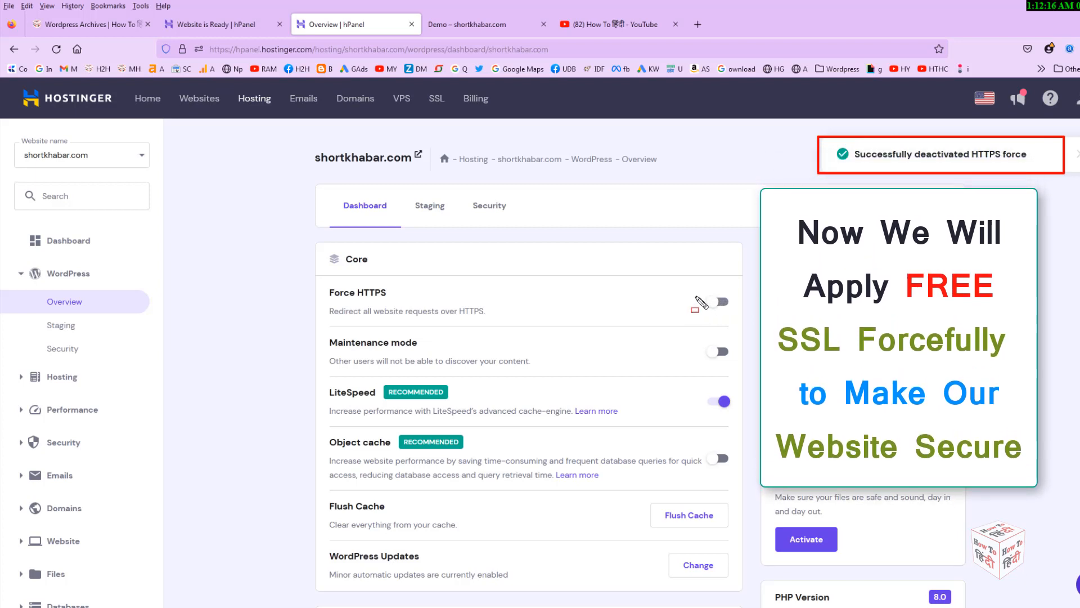
left_click_drag(691, 288, 742, 314)
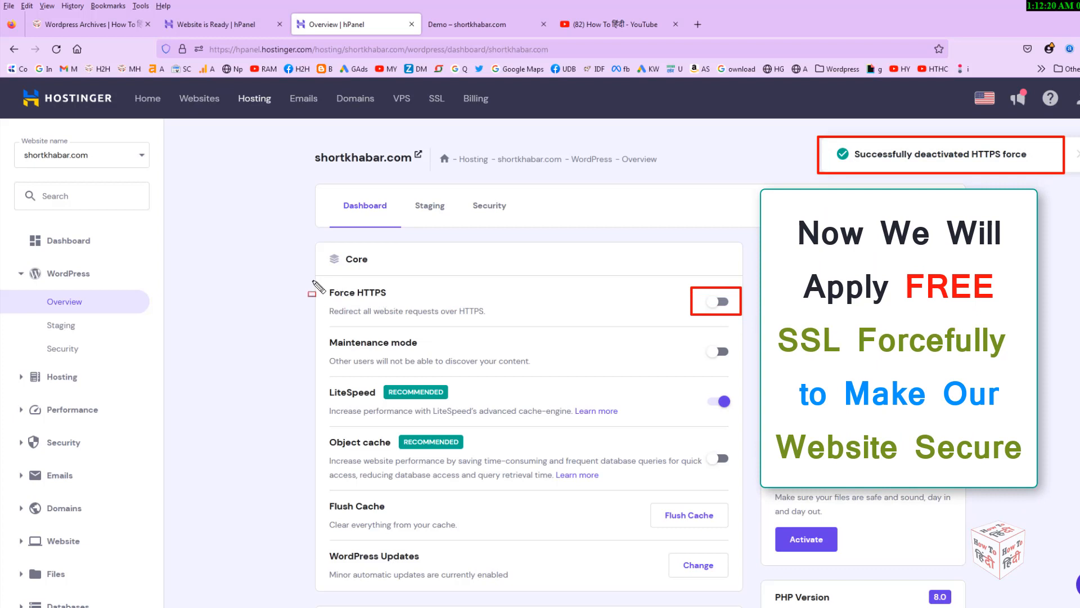
left_click_drag(313, 281, 427, 302)
key("Escape")
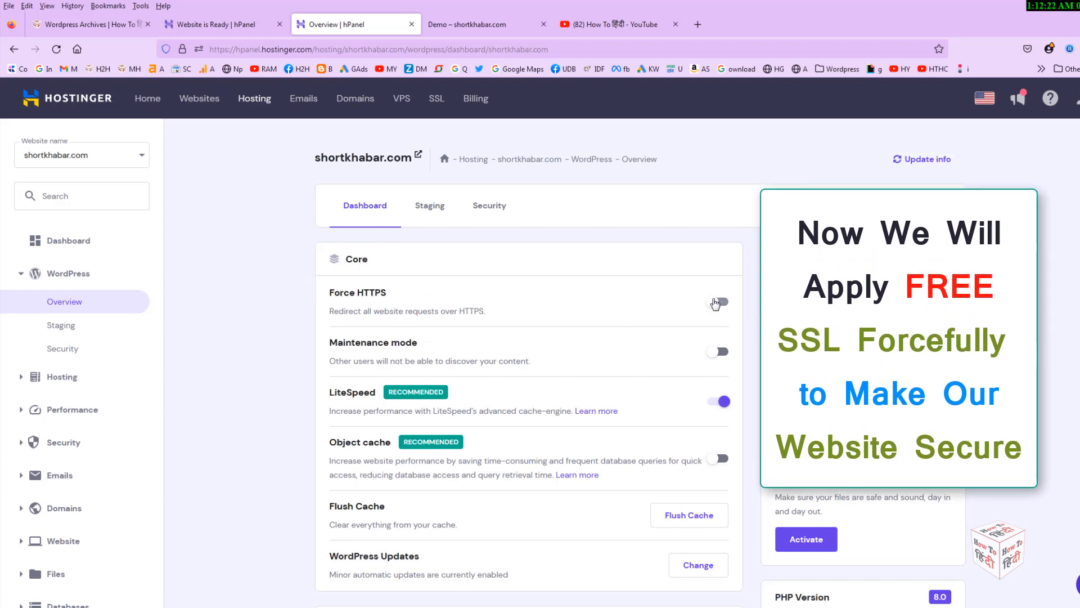
Step: Turn on Force HTTPS for shortkhabar.com, check the address of the live Demo post, and return to the WordPress overview
left_click(716, 304)
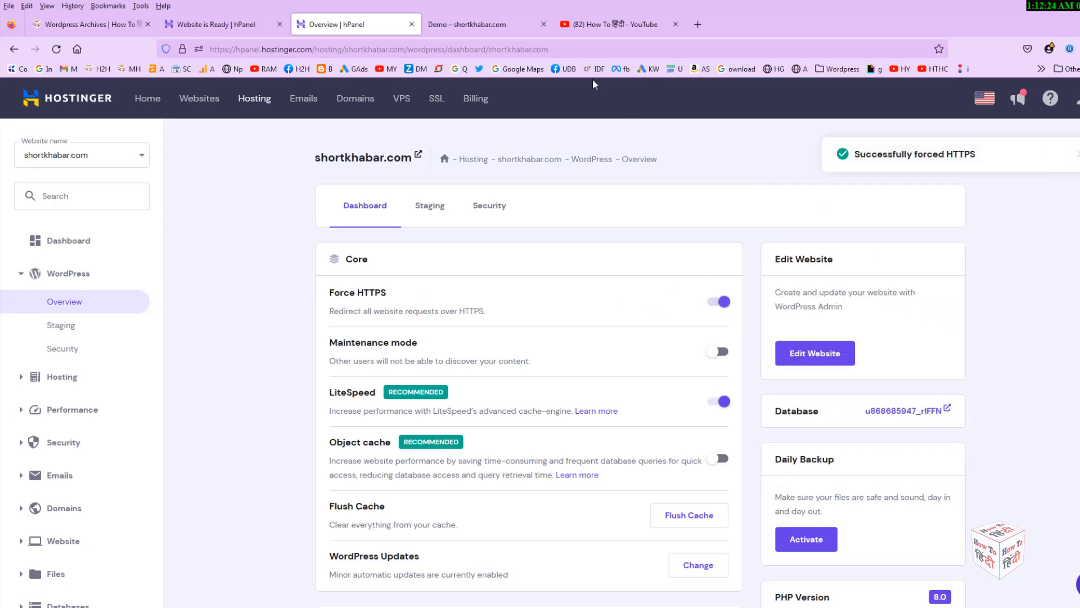
left_click(484, 25)
left_click(211, 50)
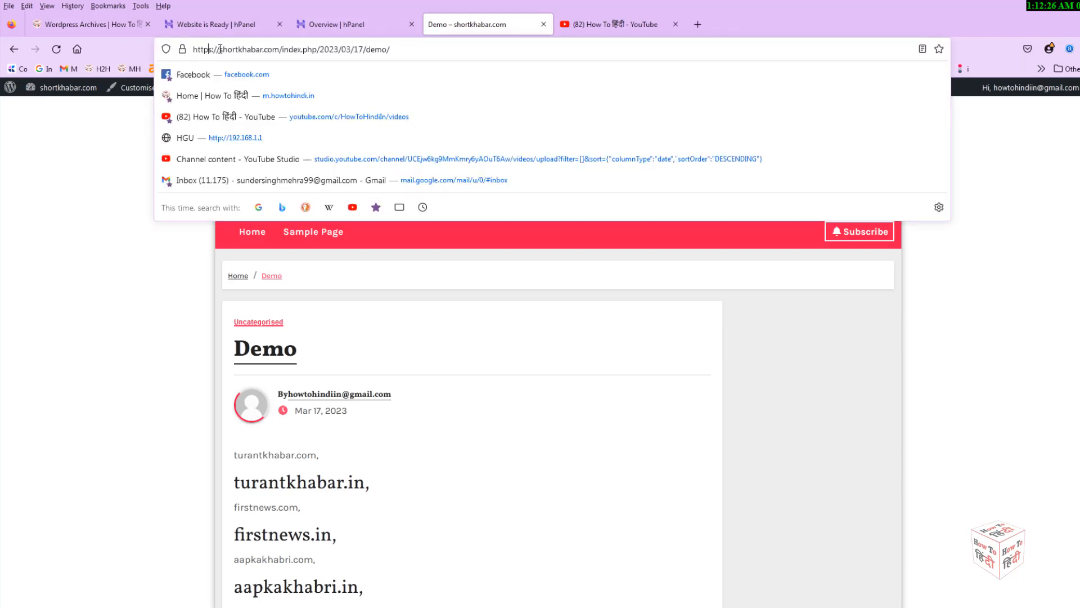
left_click_drag(220, 49, 492, 49)
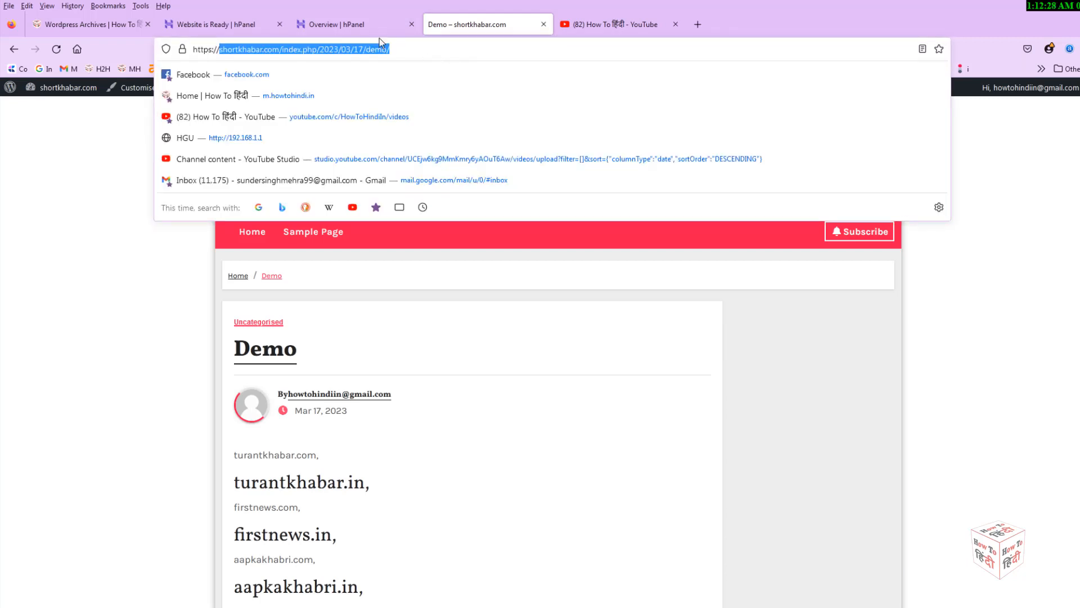
left_click(303, 22)
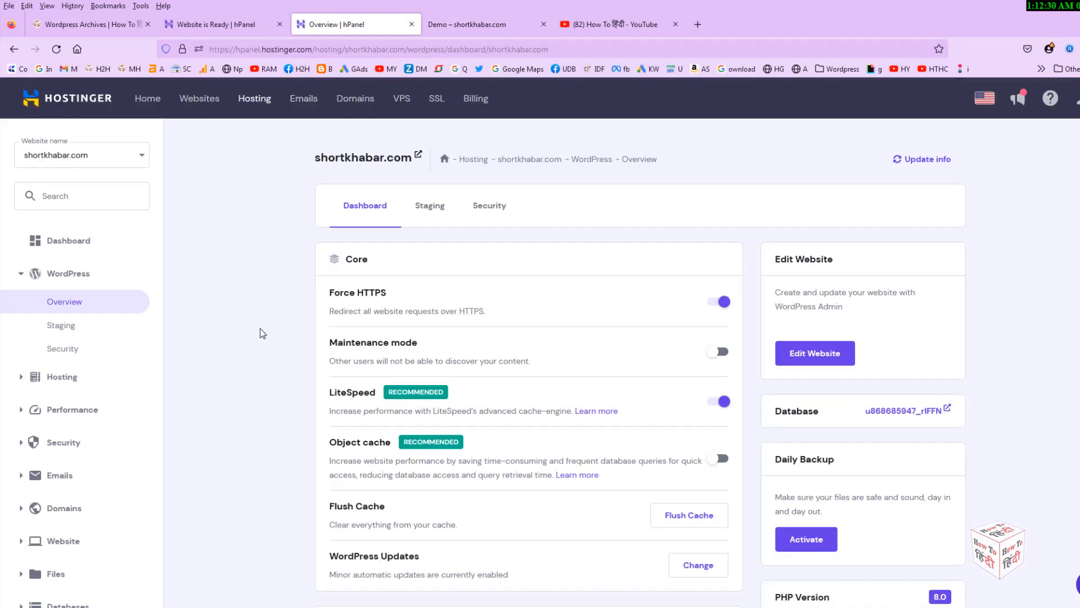